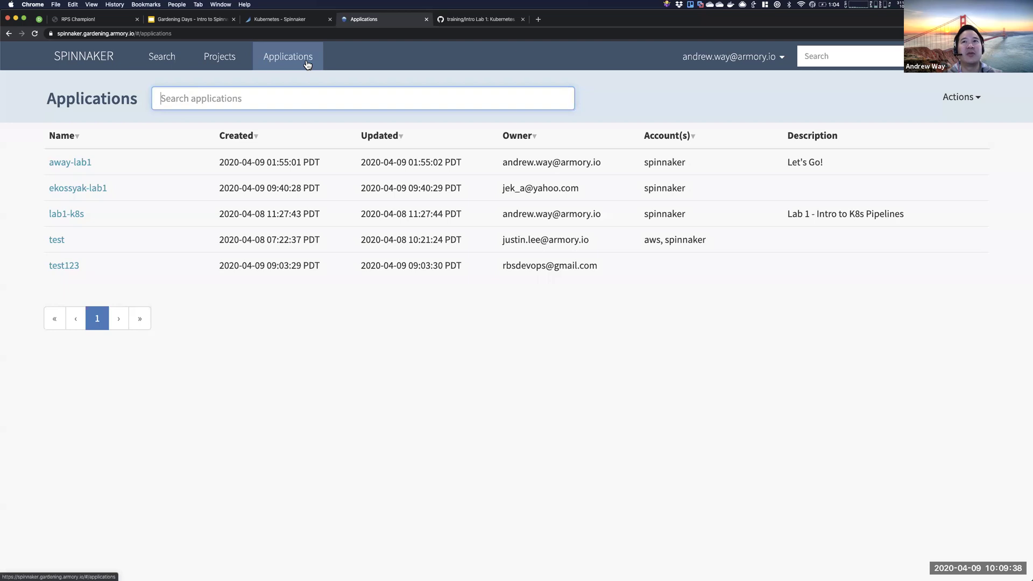
- Reload the Applications list and choose Create Application from the Actions menu
{"action": "left_click", "coordinate": [299, 66]}
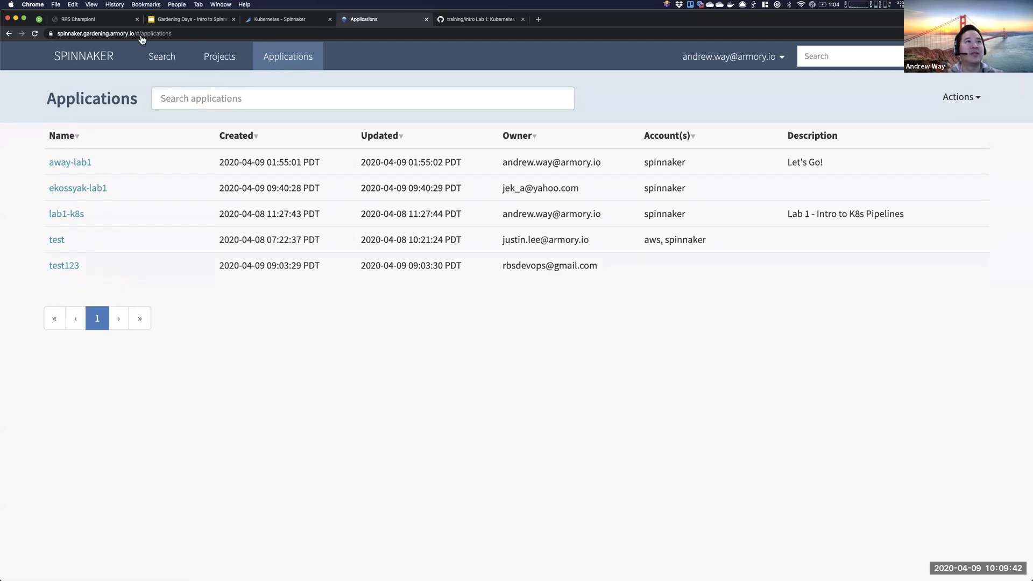
{"action": "left_click", "coordinate": [188, 99]}
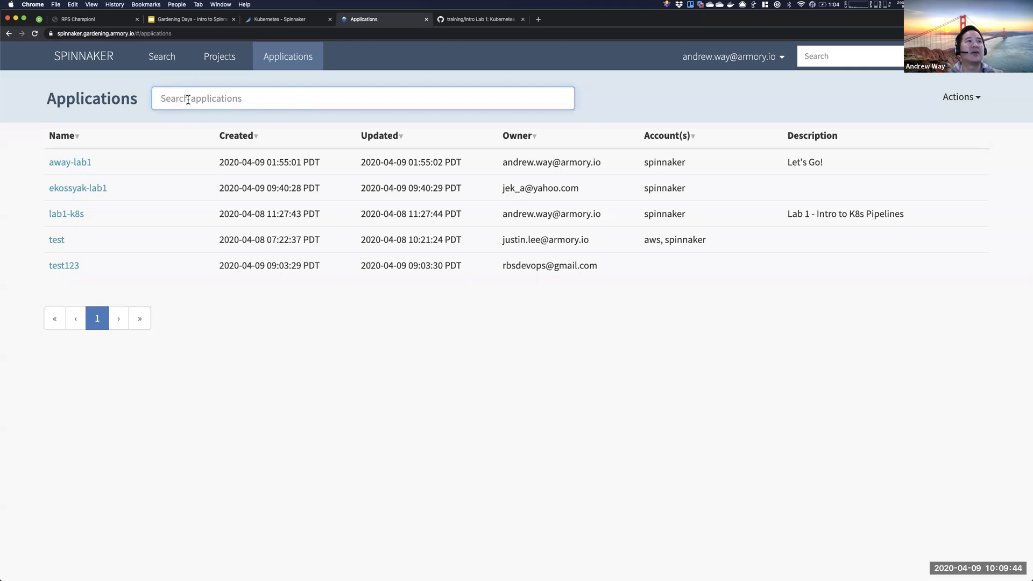
{"action": "key", "text": "super+r"}
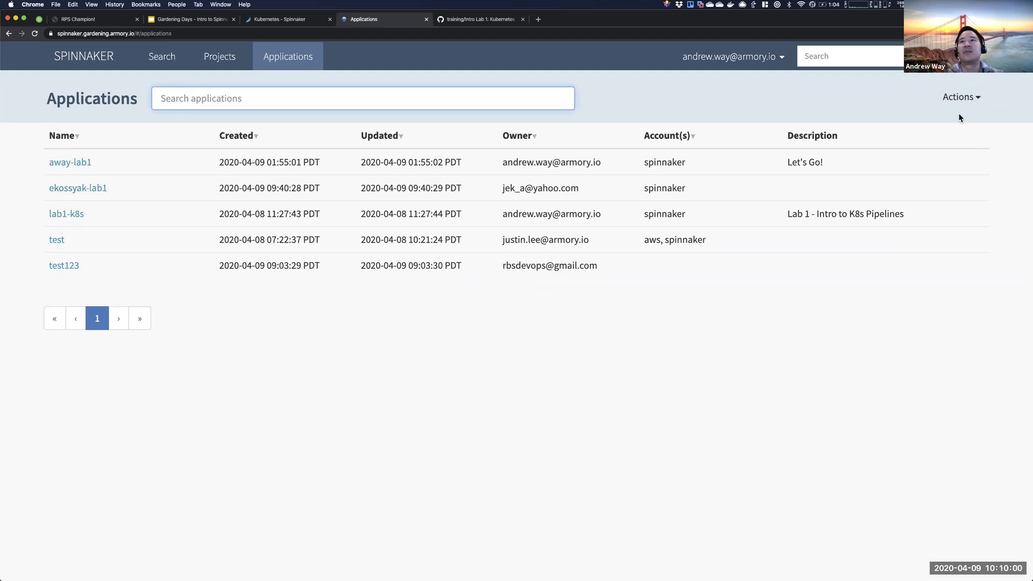
{"action": "left_click", "coordinate": [967, 102]}
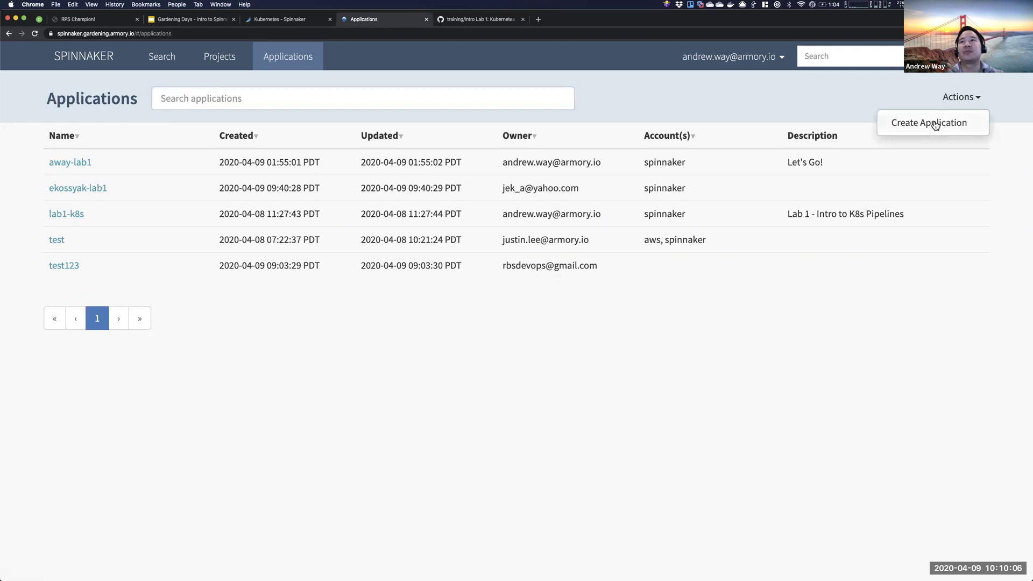
{"action": "left_click", "coordinate": [936, 124]}
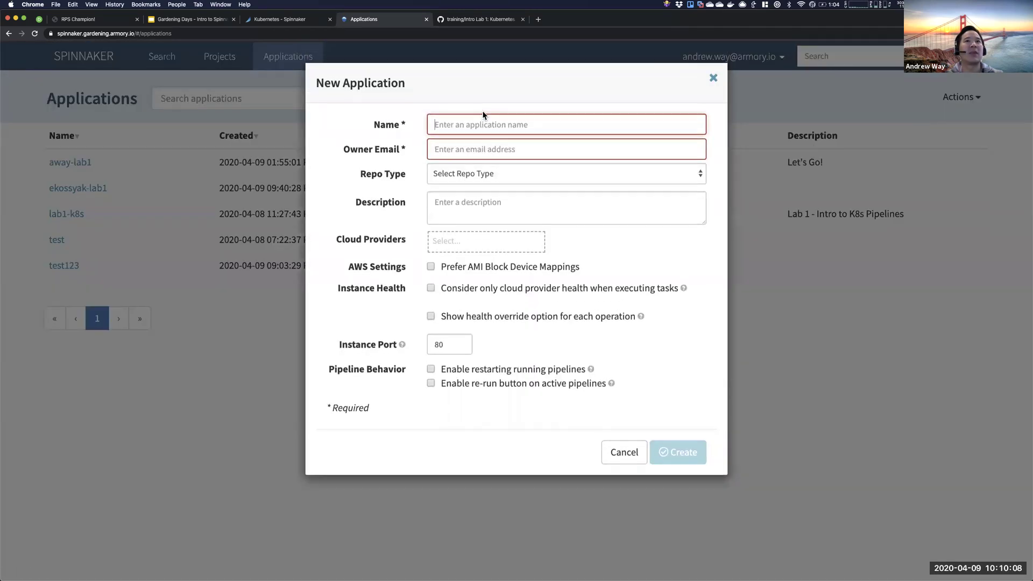
- Enter an initials-based application name and the owner's e-mail, and set Repo Type to github
{"action": "left_click", "coordinate": [467, 125]}
{"action": "type", "text": "jlee-lab1"}
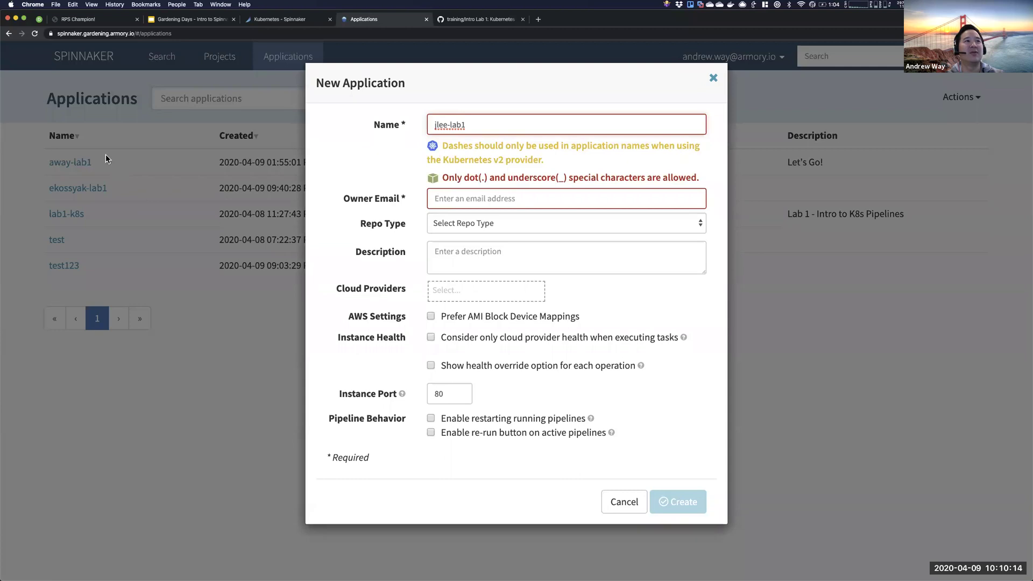
{"action": "left_click", "coordinate": [443, 199]}
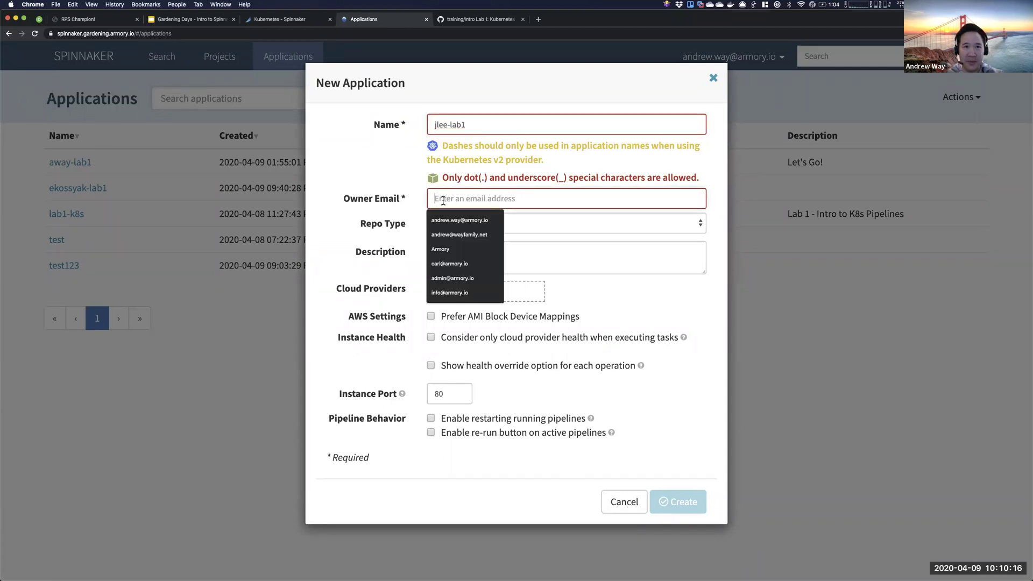
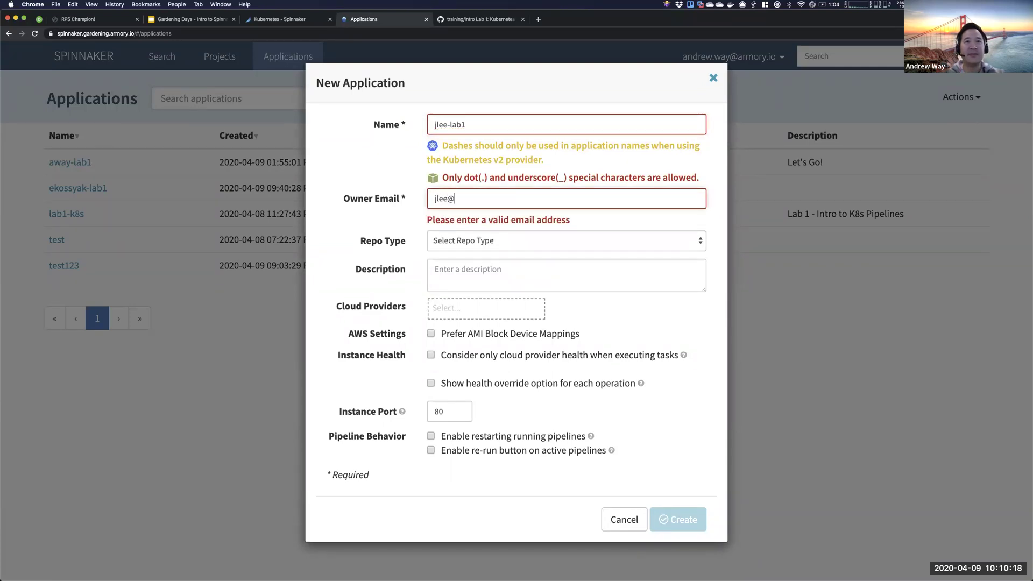
{"action": "left_click", "coordinate": [472, 223]}
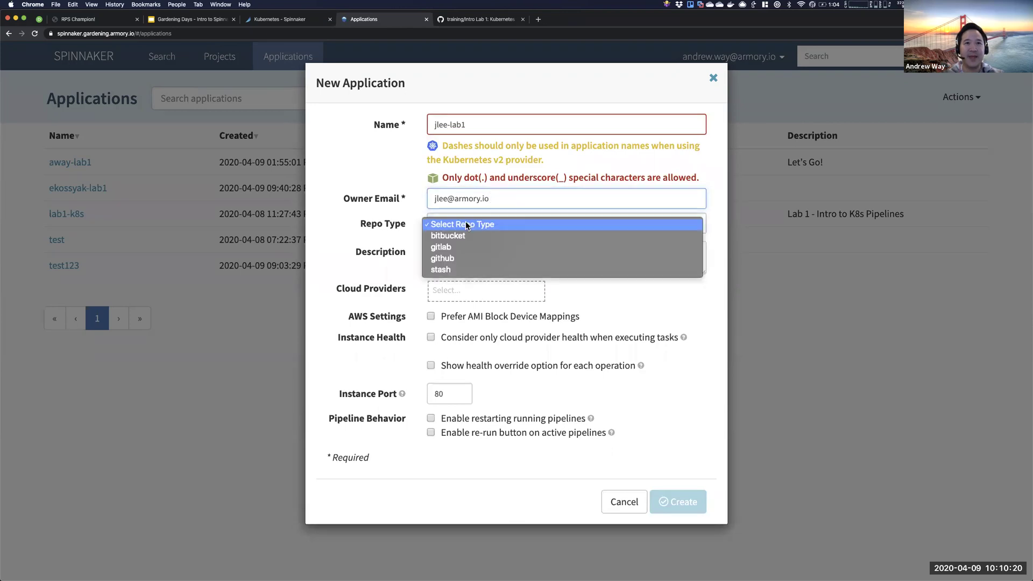
{"action": "left_click", "coordinate": [456, 259]}
{"action": "left_click", "coordinate": [449, 249]}
{"action": "type", "text": "spinnaker-"}
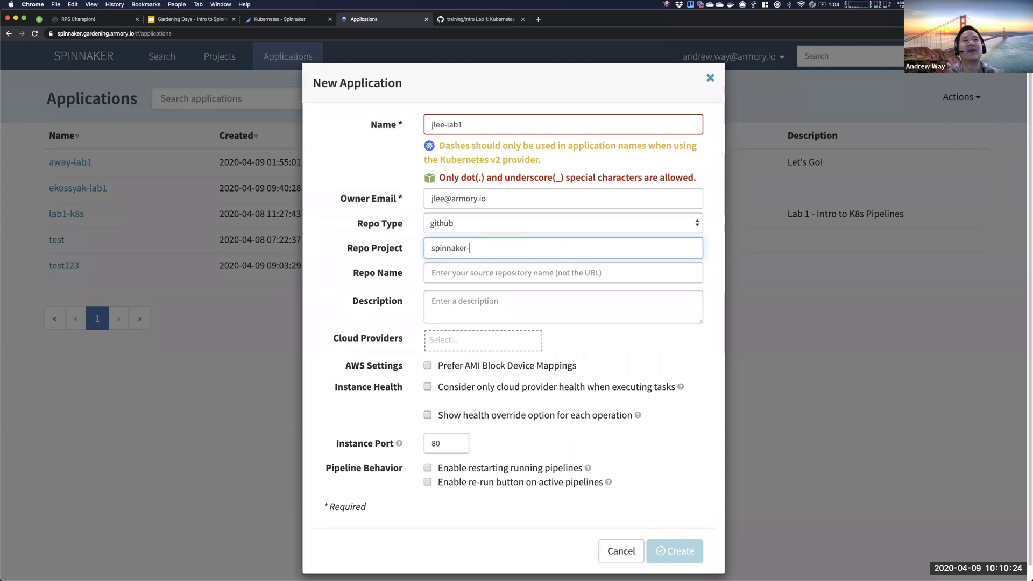
{"action": "key", "text": "alt+BackSpace"}
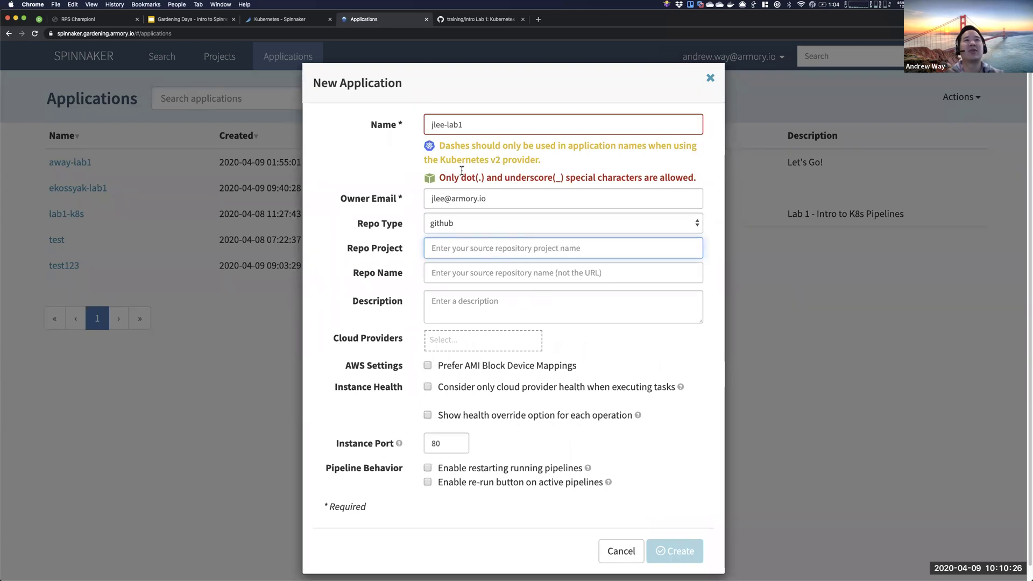
- Review the application name and the warning about dashes in names
{"action": "triple_click", "coordinate": [464, 127]}
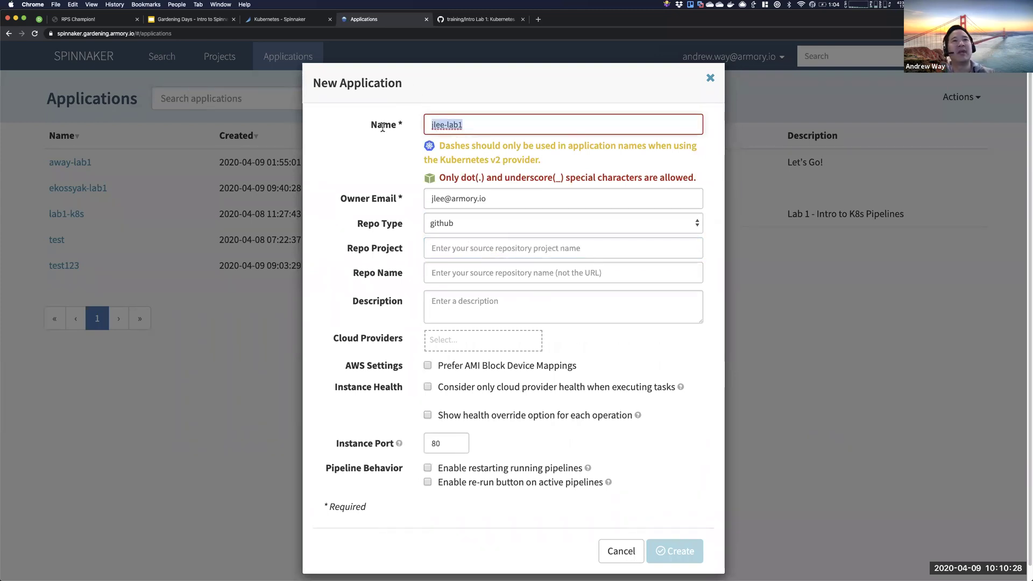
{"action": "left_click", "coordinate": [446, 125]}
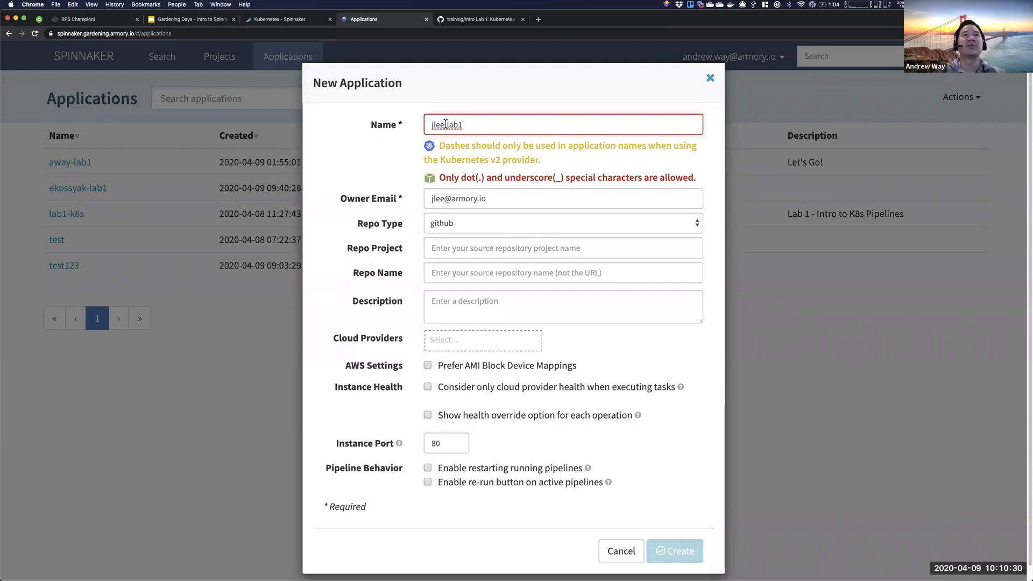
{"action": "left_click_drag", "start_coordinate": [473, 125], "coordinate": [397, 123]}
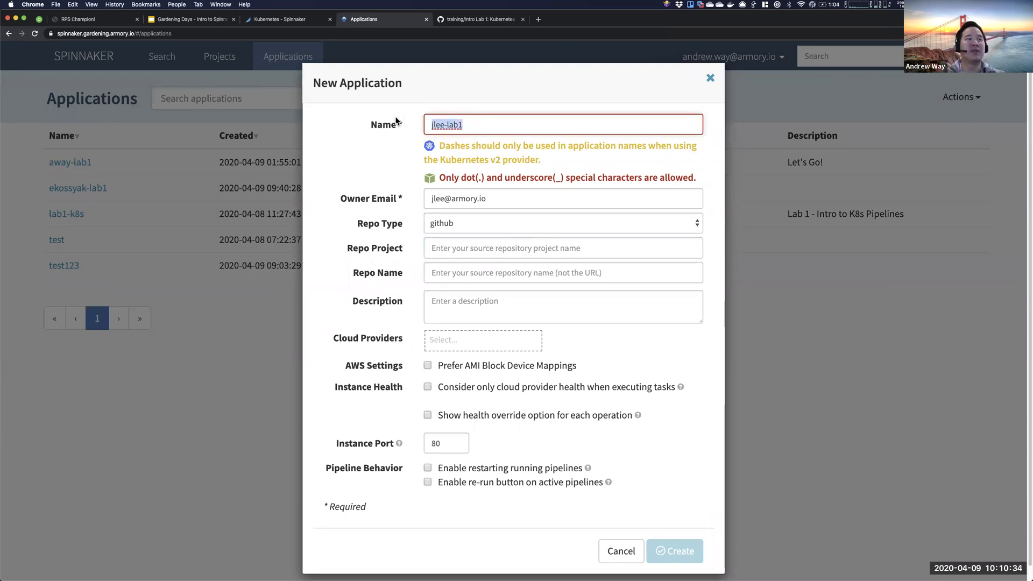
{"action": "left_click_drag", "start_coordinate": [471, 125], "coordinate": [405, 128]}
{"action": "left_click", "coordinate": [473, 131]}
{"action": "key", "text": "Left"}
{"action": "key", "text": "Left"}
{"action": "key", "text": "Left"}
{"action": "key", "text": "Left"}
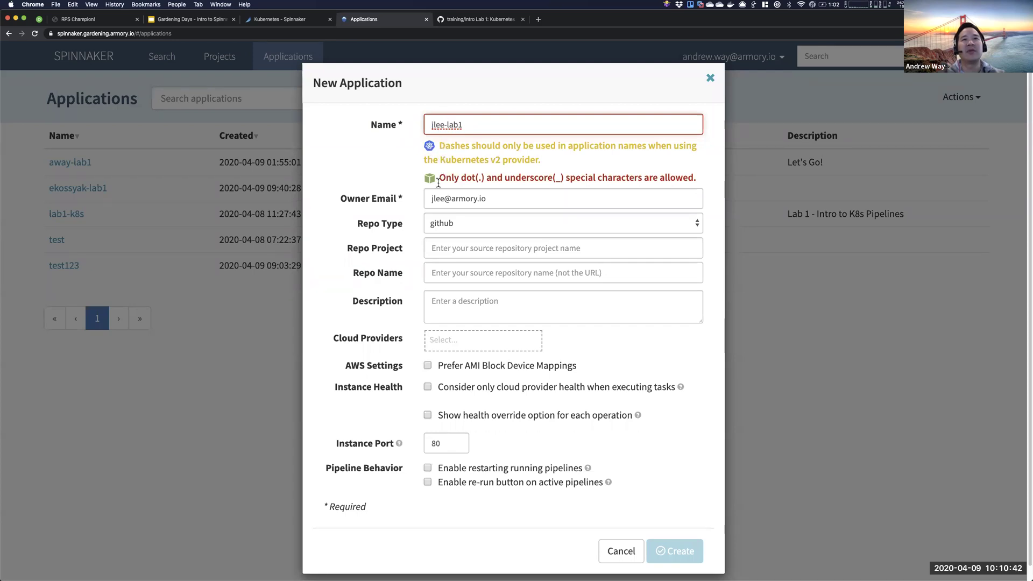
{"action": "left_click_drag", "start_coordinate": [437, 144], "coordinate": [538, 161]}
{"action": "left_click", "coordinate": [540, 163]}
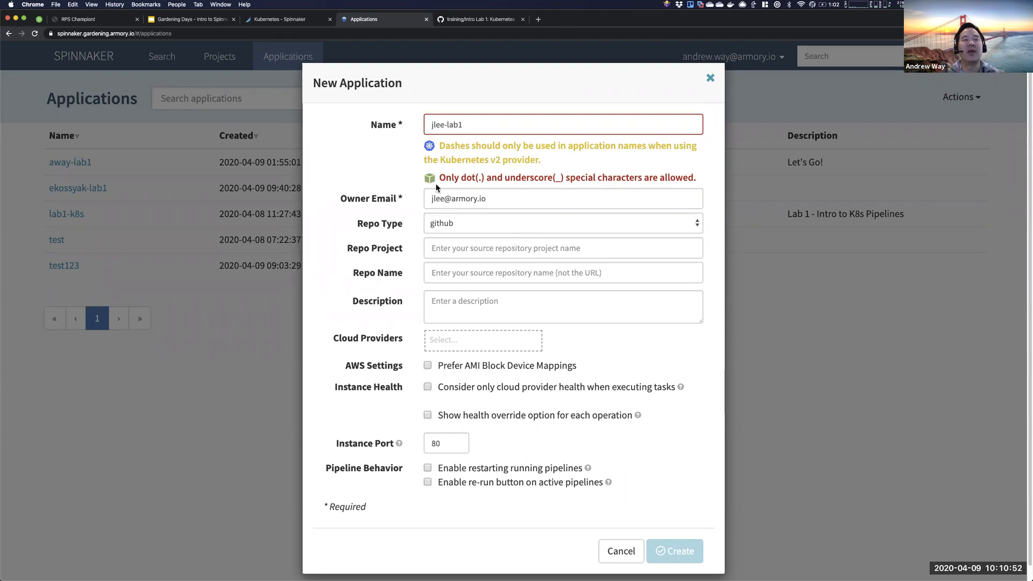
- Replace the owner e-mail with a placeholder address, add the kubernetes cloud provider, and create the application
{"action": "triple_click", "coordinate": [492, 201]}
{"action": "type", "text": "fake@armory.io"}
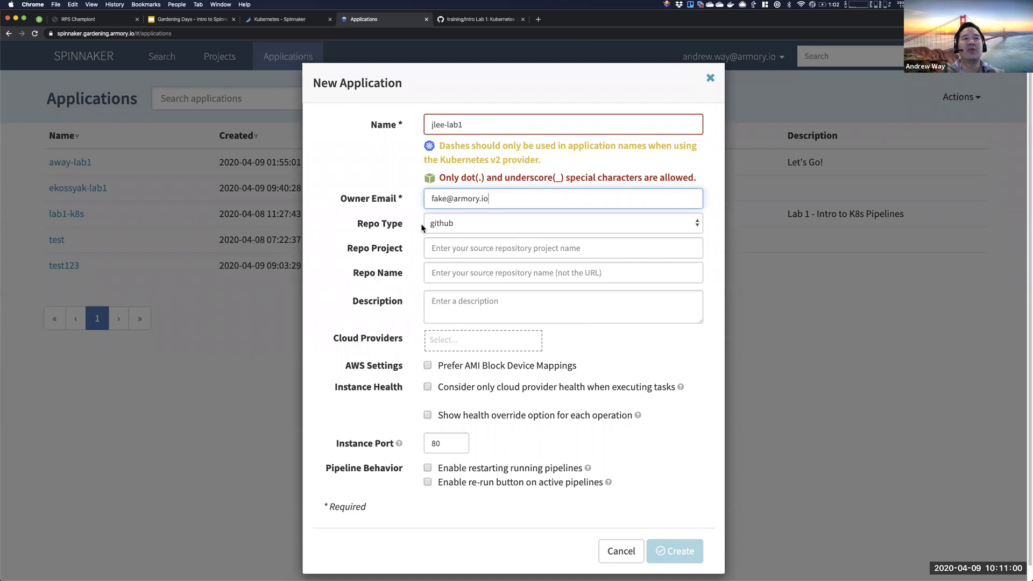
{"action": "left_click_drag", "start_coordinate": [355, 223], "coordinate": [397, 289]}
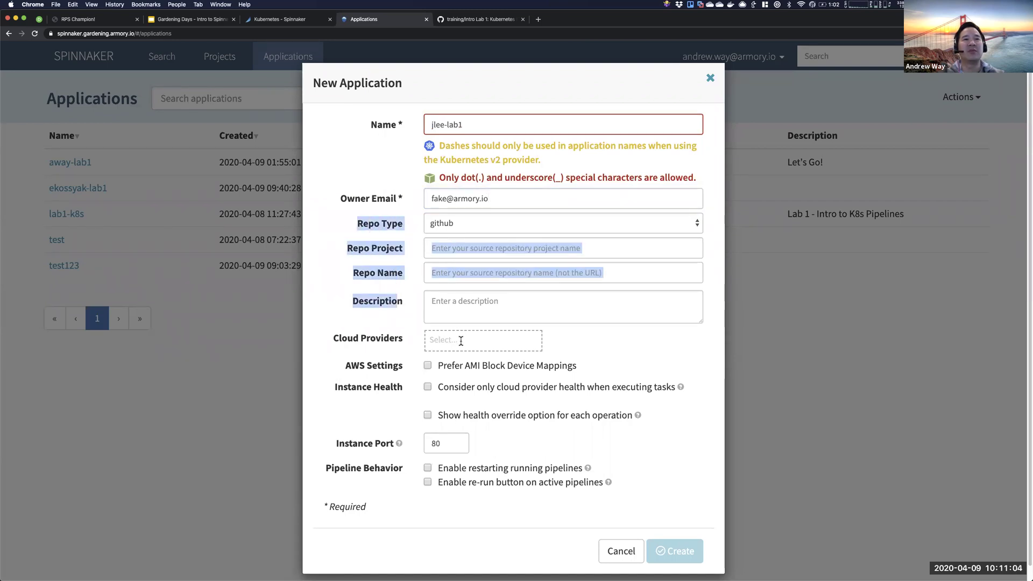
{"action": "left_click_drag", "start_coordinate": [331, 338], "coordinate": [444, 341]}
{"action": "left_click", "coordinate": [444, 340]}
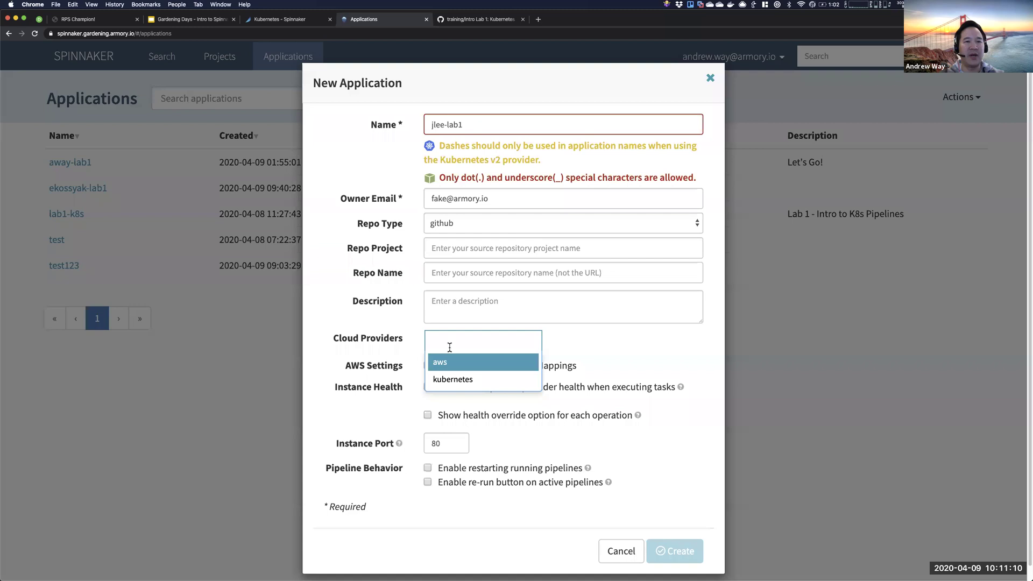
{"action": "left_click", "coordinate": [473, 381]}
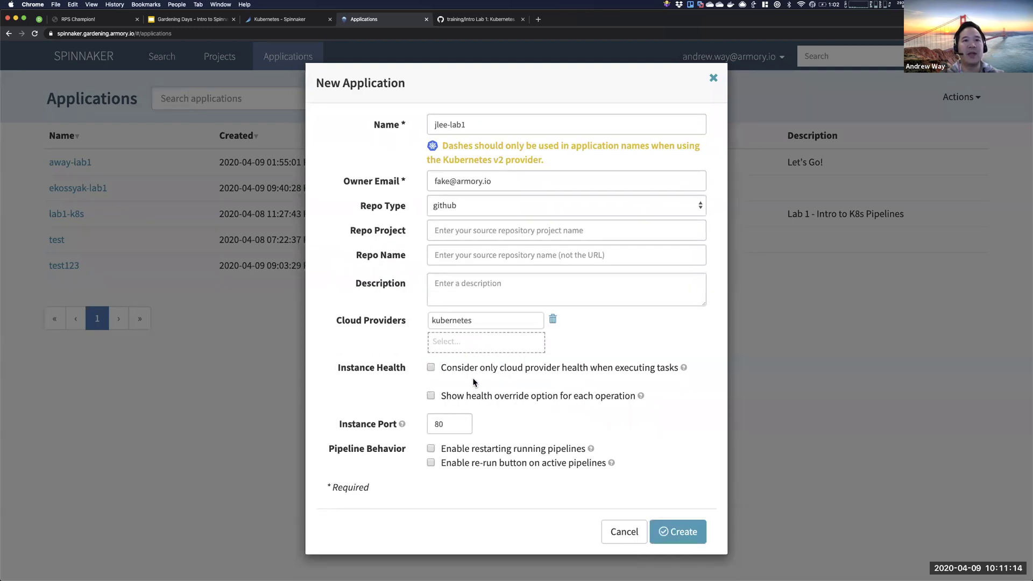
{"action": "left_click", "coordinate": [683, 531]}
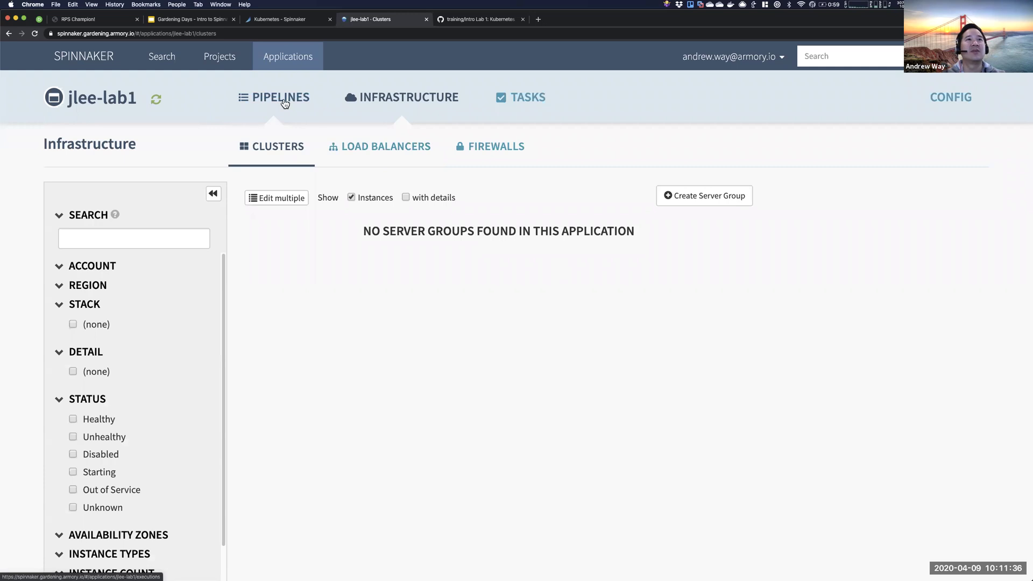
- Open the lab1 application's Pipelines page and point out its no-pipelines message
{"action": "left_click", "coordinate": [285, 104]}
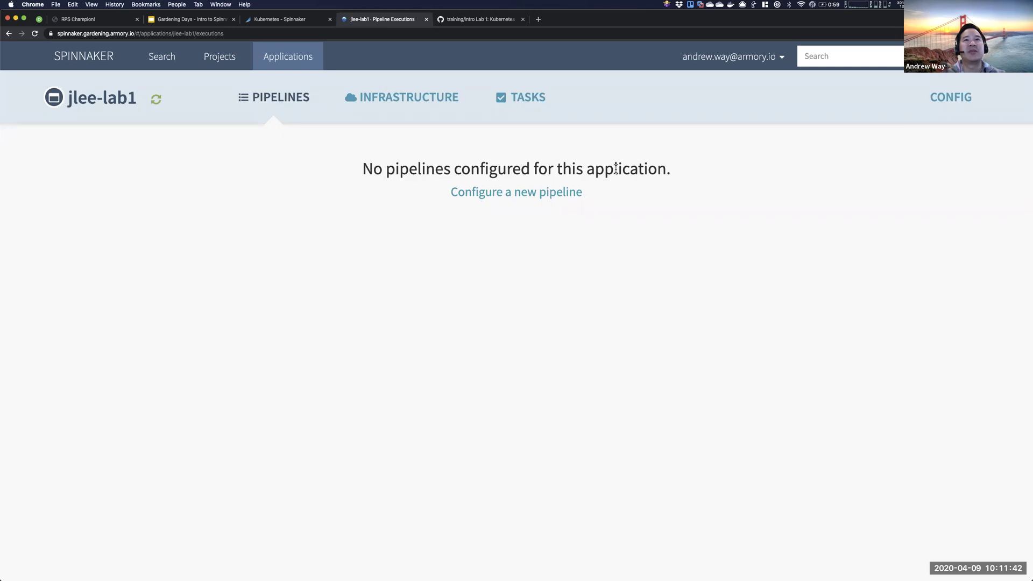
{"action": "left_click_drag", "start_coordinate": [678, 172], "coordinate": [412, 208]}
{"action": "left_click", "coordinate": [412, 209]}
{"action": "left_click", "coordinate": [187, 20]}
- Review the Create an Application and Create Your First Pipeline slides, then return to Spinnaker
{"action": "scroll", "coordinate": [53, 389], "scroll_direction": "down", "scroll_amount": 2}
{"action": "left_click", "coordinate": [54, 353]}
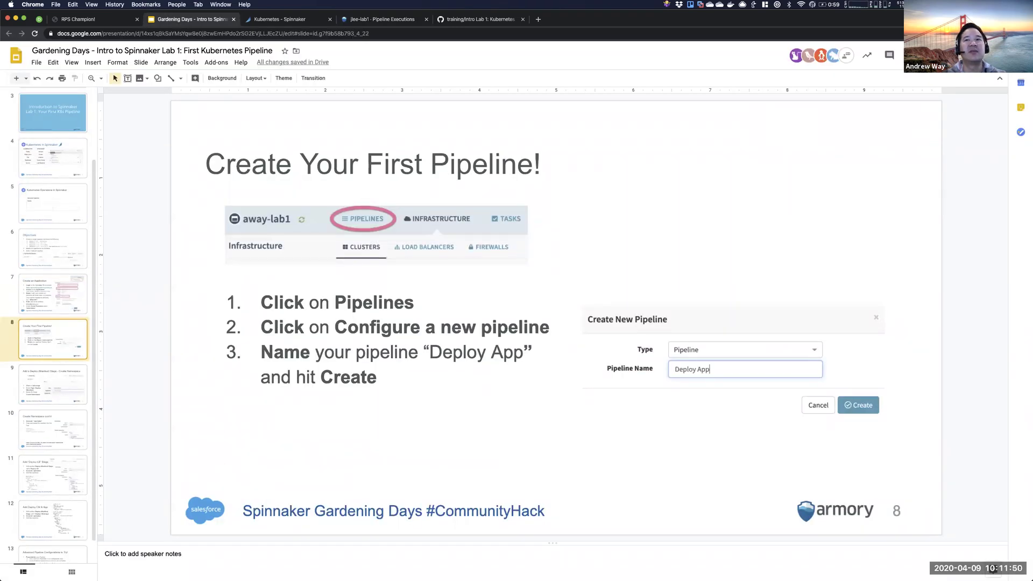
{"action": "key", "text": "Down"}
{"action": "left_click", "coordinate": [53, 293]}
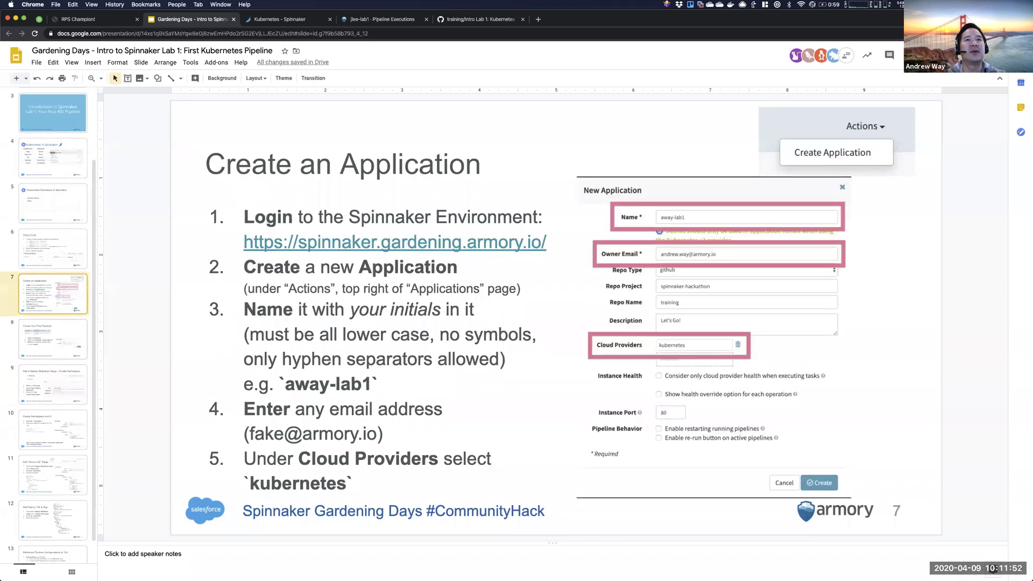
{"action": "key", "text": "Down"}
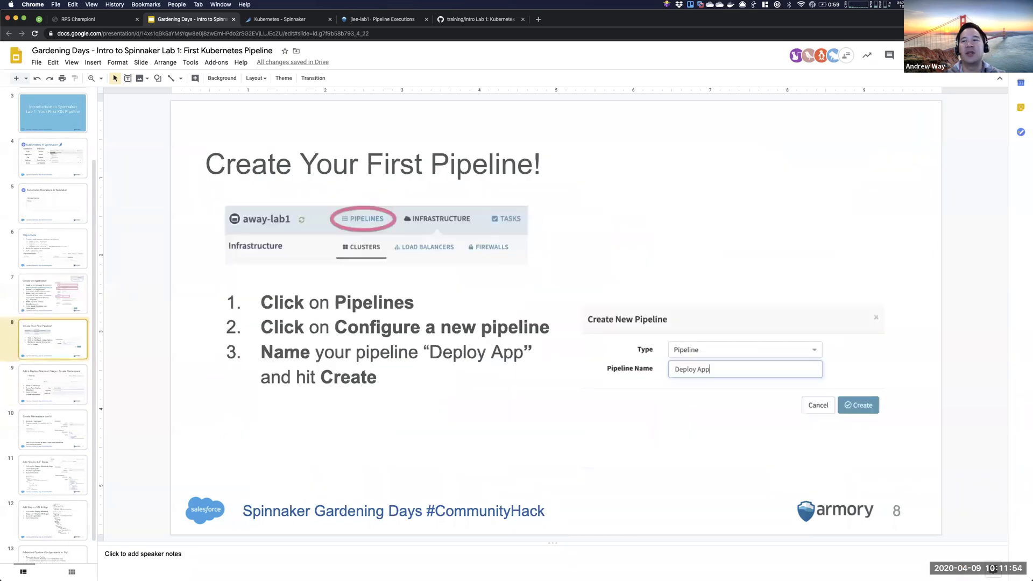
{"action": "left_click", "coordinate": [370, 19]}
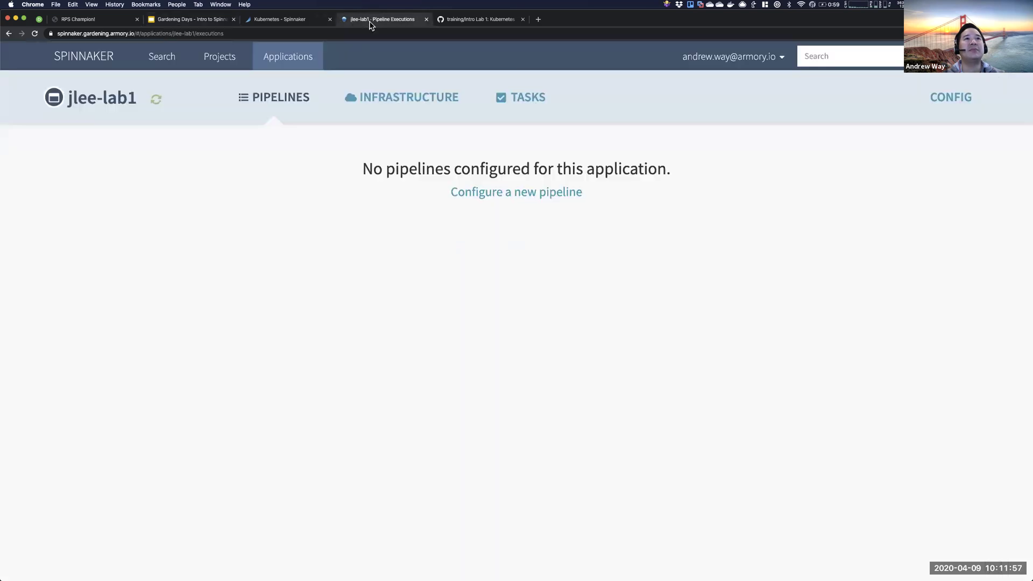
- Configure a new pipeline named 'Deploy App' and create it
{"action": "left_click", "coordinate": [511, 195]}
{"action": "type", "text": "Deploy App"}
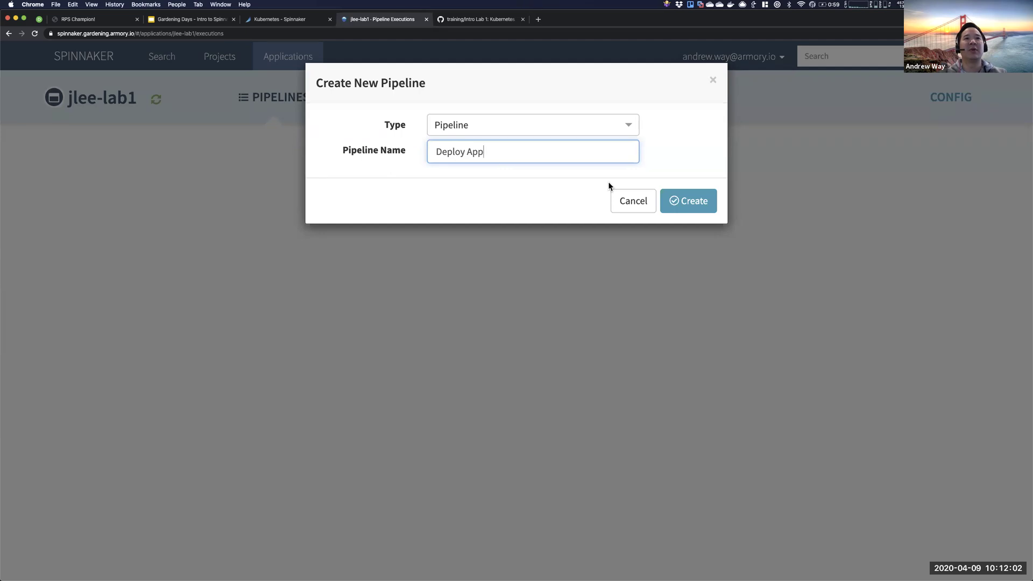
{"action": "left_click", "coordinate": [696, 202]}
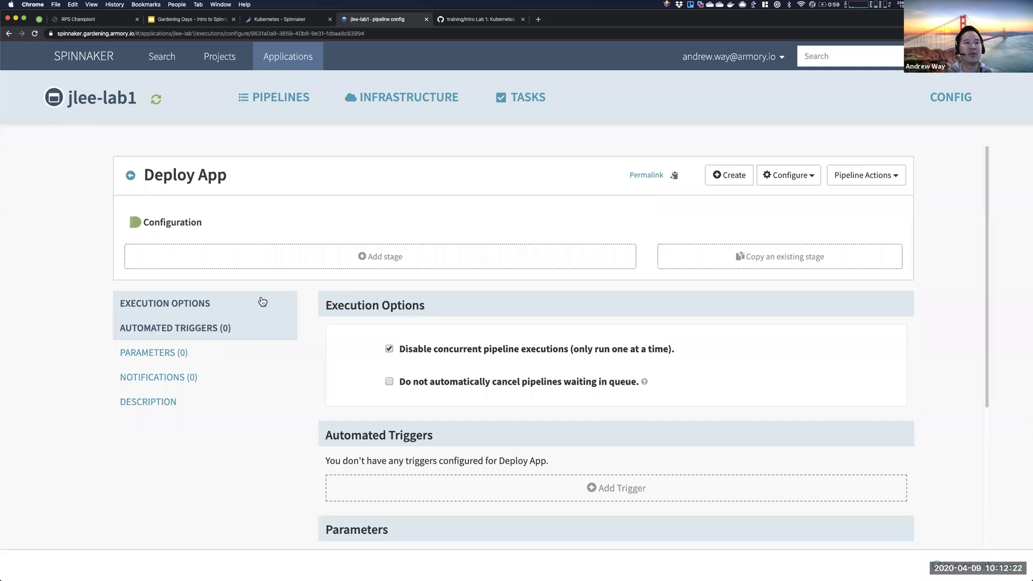
{"action": "scroll", "coordinate": [496, 454], "scroll_direction": "down", "scroll_amount": 3}
{"action": "scroll", "coordinate": [496, 454], "scroll_direction": "up", "scroll_amount": 3}
{"action": "scroll", "coordinate": [484, 409], "scroll_direction": "down", "scroll_amount": 1}
{"action": "scroll", "coordinate": [467, 334], "scroll_direction": "up", "scroll_amount": 1}
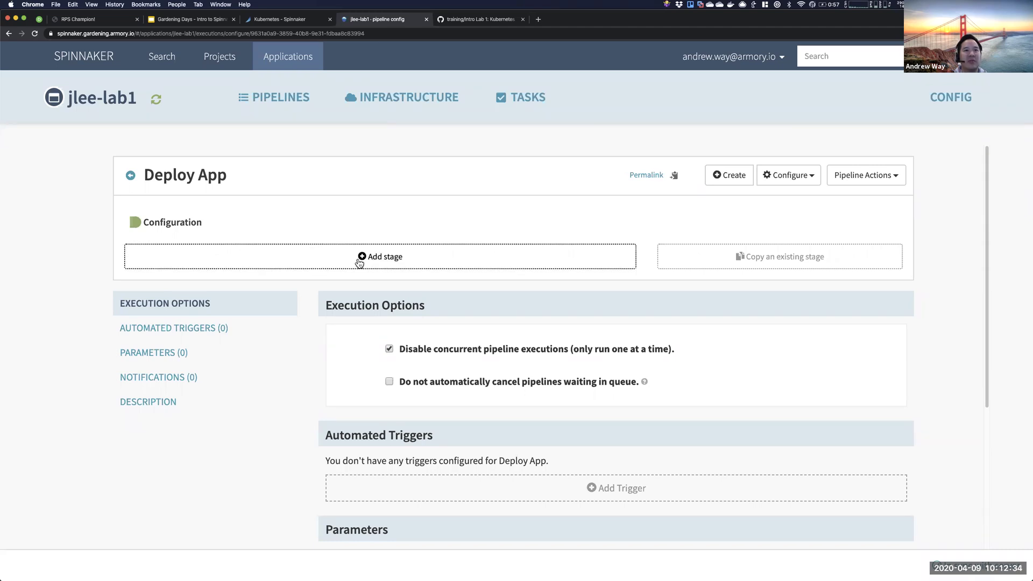
- Add a stage to the pipeline with type Deploy (Manifest)
{"action": "left_click", "coordinate": [398, 262]}
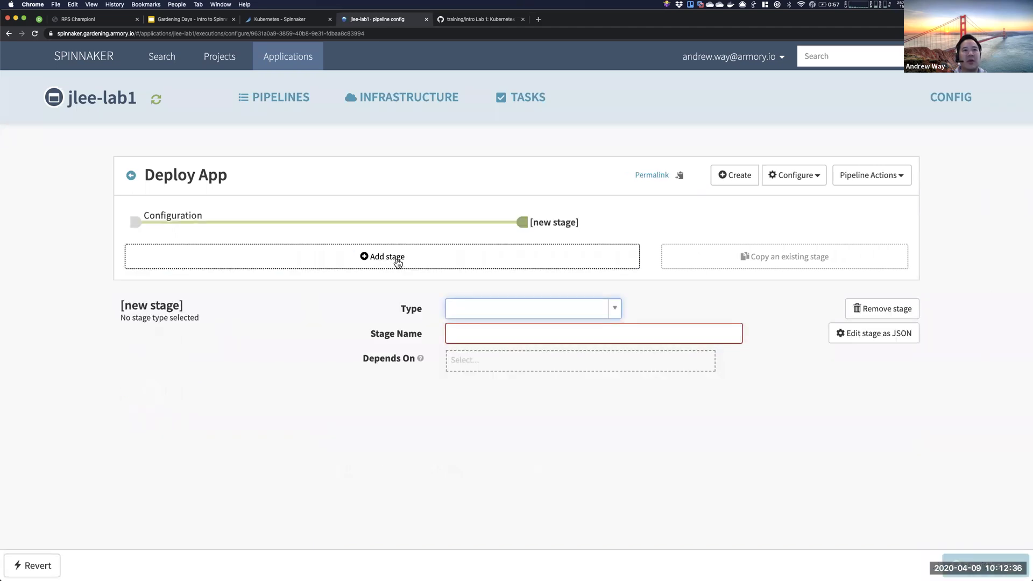
{"action": "left_click", "coordinate": [480, 304]}
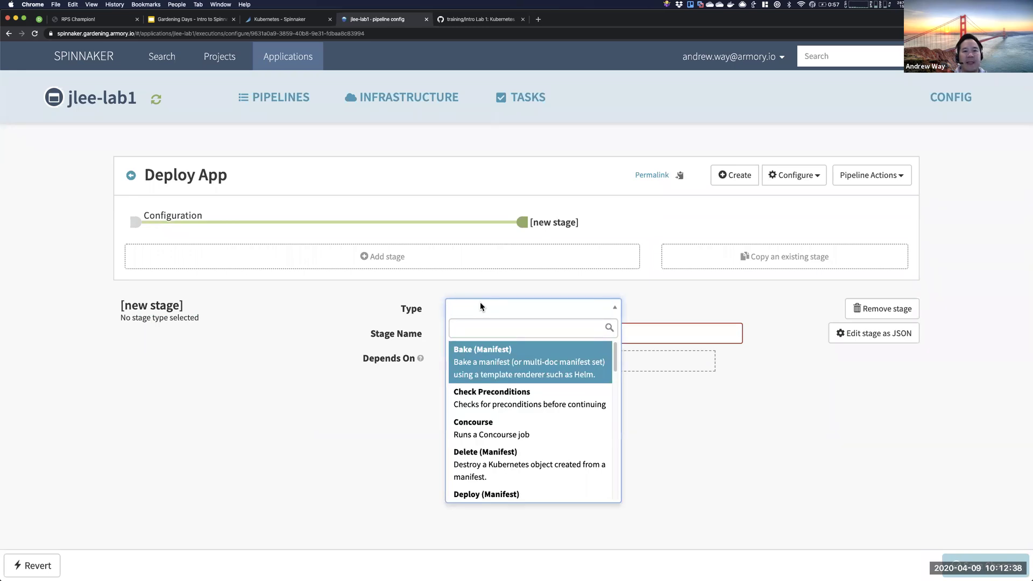
{"action": "type", "text": "Deloy"}
{"action": "key", "text": "BackSpace"}
{"action": "key", "text": "BackSpace"}
{"action": "key", "text": "BackSpace"}
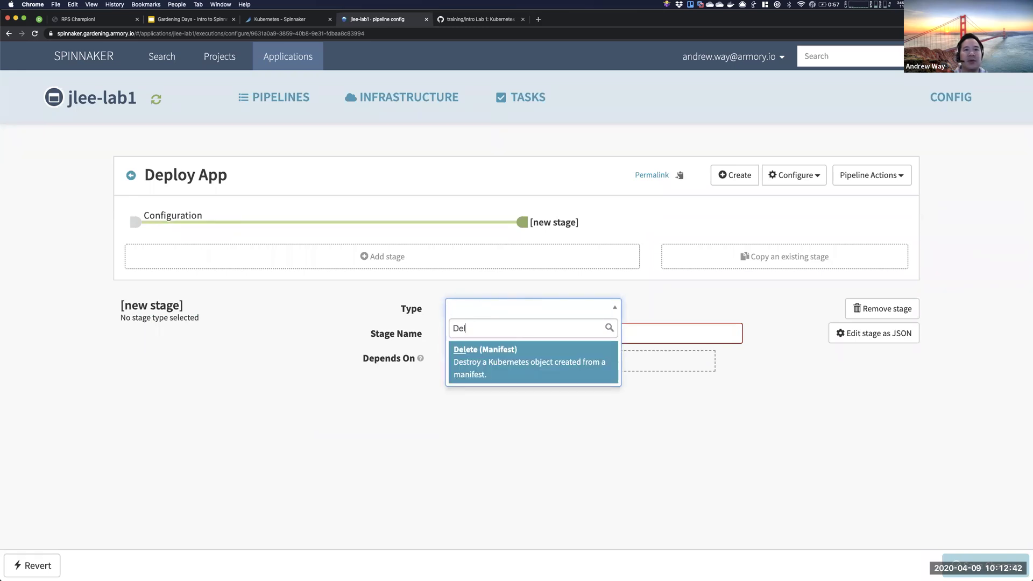
{"action": "type", "text": "poy"}
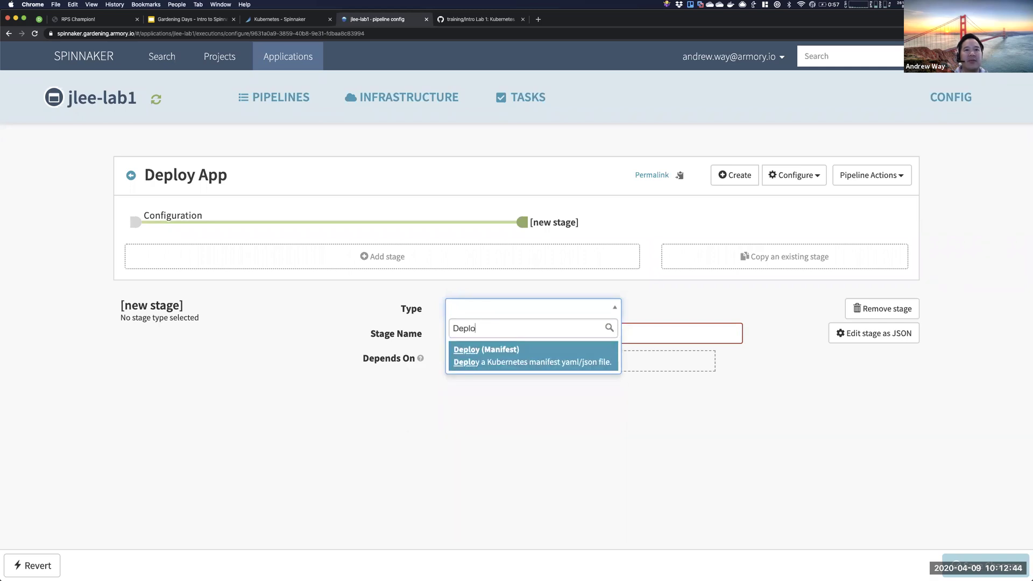
{"action": "left_click", "coordinate": [488, 349]}
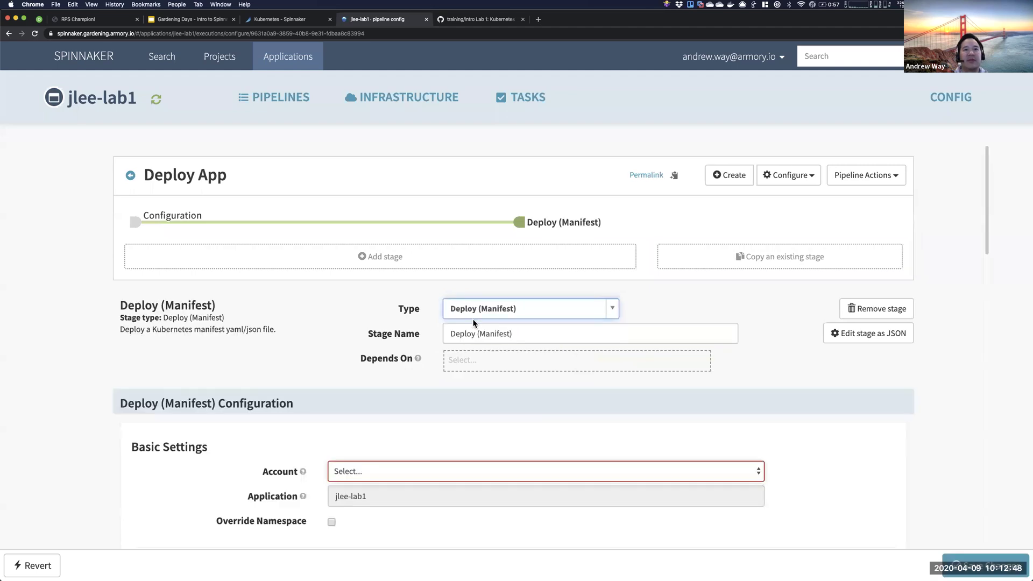
- Rename the stage to 'Create a Namespace'
{"action": "left_click_drag", "start_coordinate": [524, 331], "coordinate": [478, 333]}
{"action": "type", "text": "Namesp"}
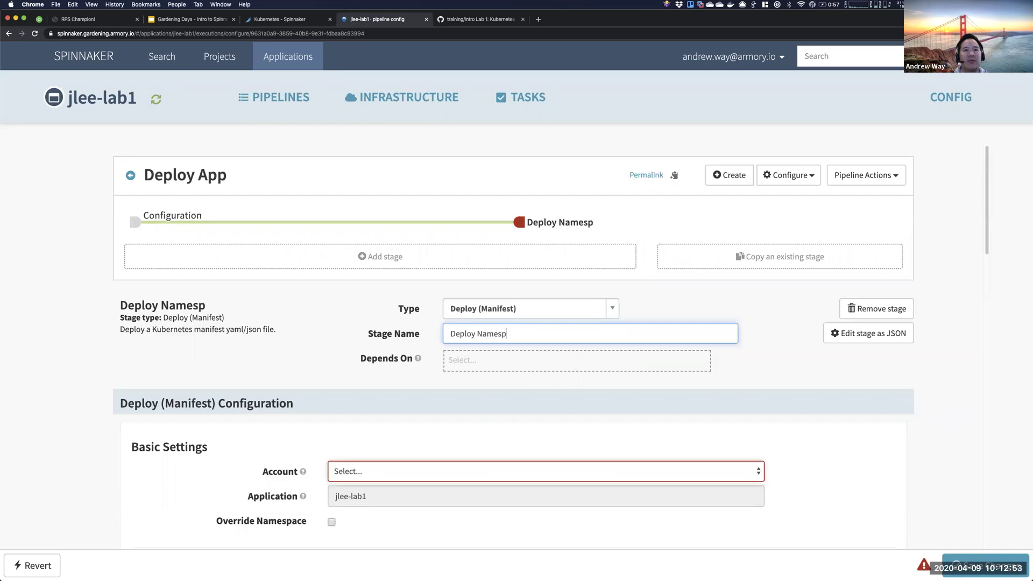
{"action": "key", "text": "super+a"}
{"action": "type", "text": "Create a Namespace"}
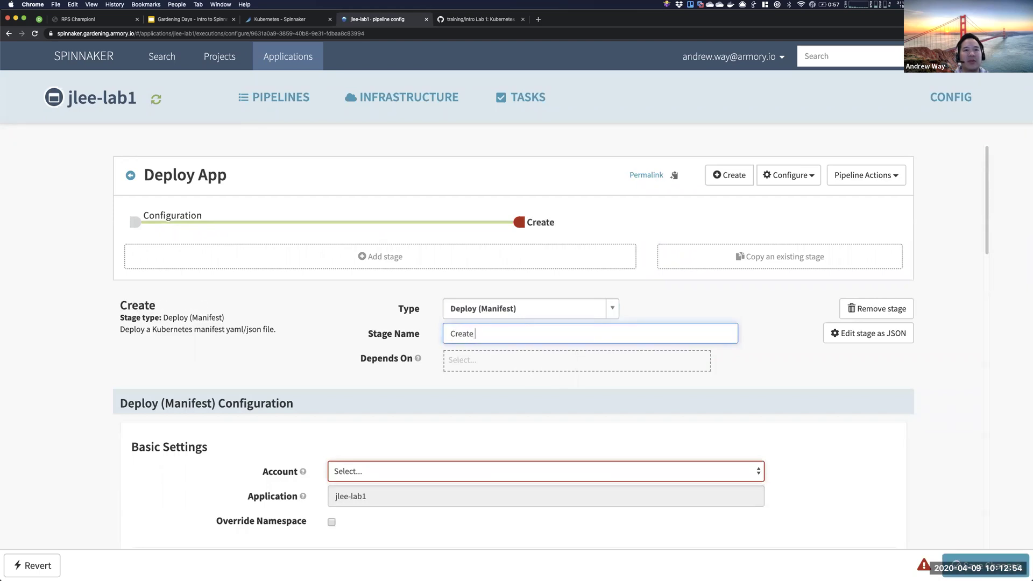
{"action": "left_click", "coordinate": [397, 345]}
{"action": "left_click_drag", "start_coordinate": [449, 334], "coordinate": [458, 334]}
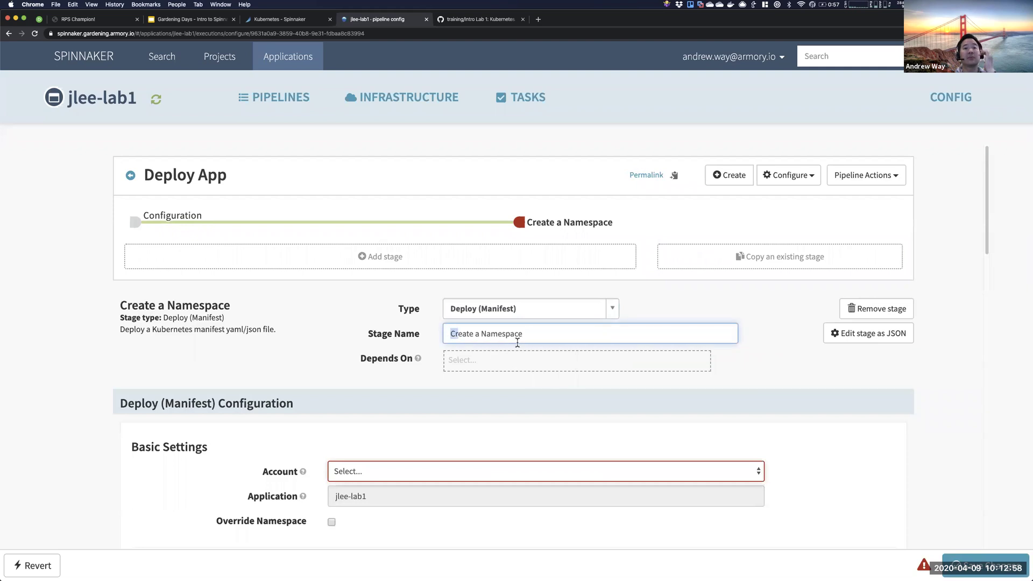
{"action": "left_click_drag", "start_coordinate": [517, 342], "coordinate": [611, 357]}
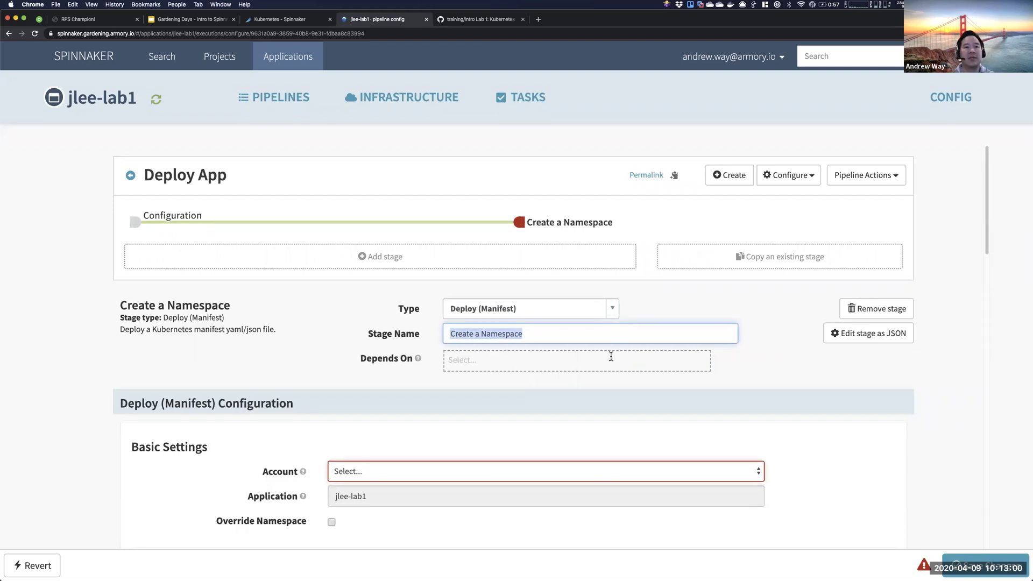
{"action": "left_click", "coordinate": [390, 376]}
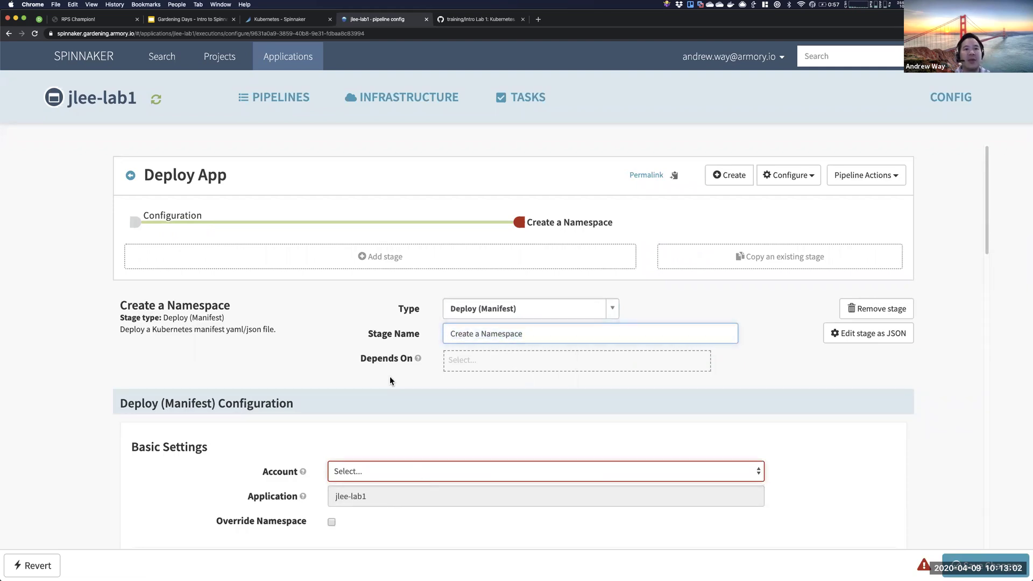
- Set the stage's account to spinnaker and review the Manifest Configuration section
{"action": "scroll", "coordinate": [390, 376], "scroll_direction": "down", "scroll_amount": 3}
{"action": "left_click", "coordinate": [374, 399]}
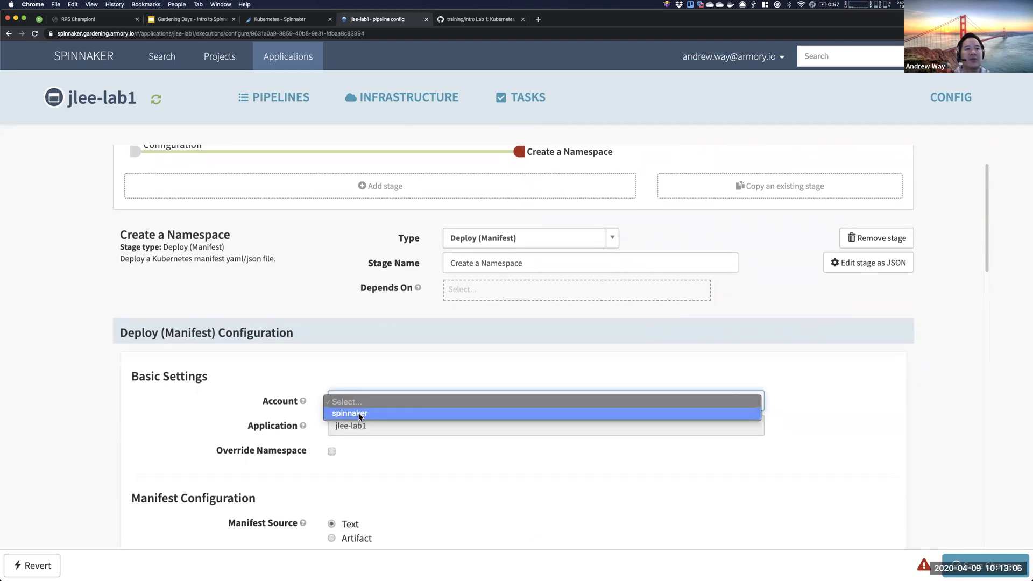
{"action": "left_click", "coordinate": [360, 413]}
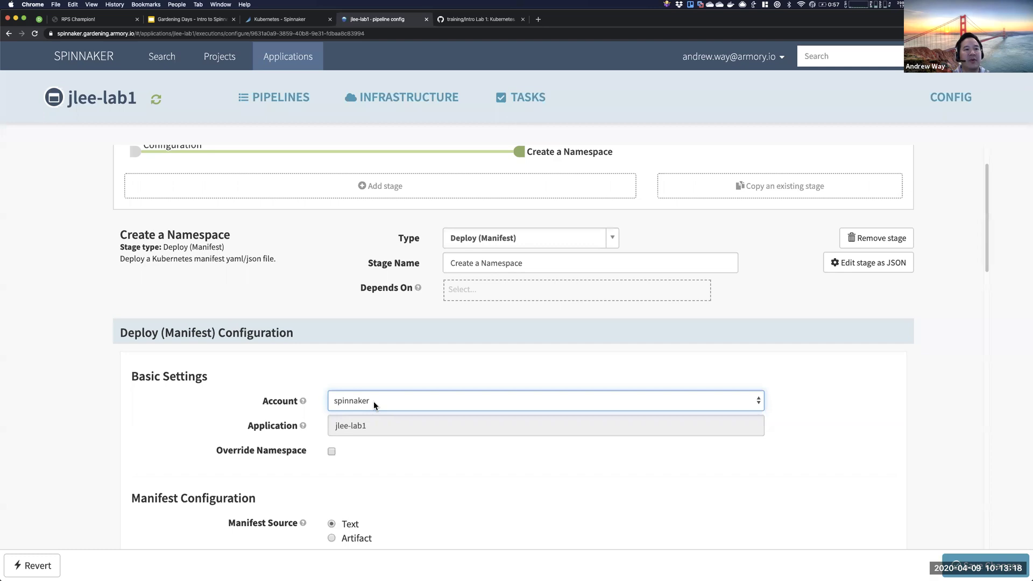
{"action": "scroll", "coordinate": [327, 467], "scroll_direction": "down", "scroll_amount": 5}
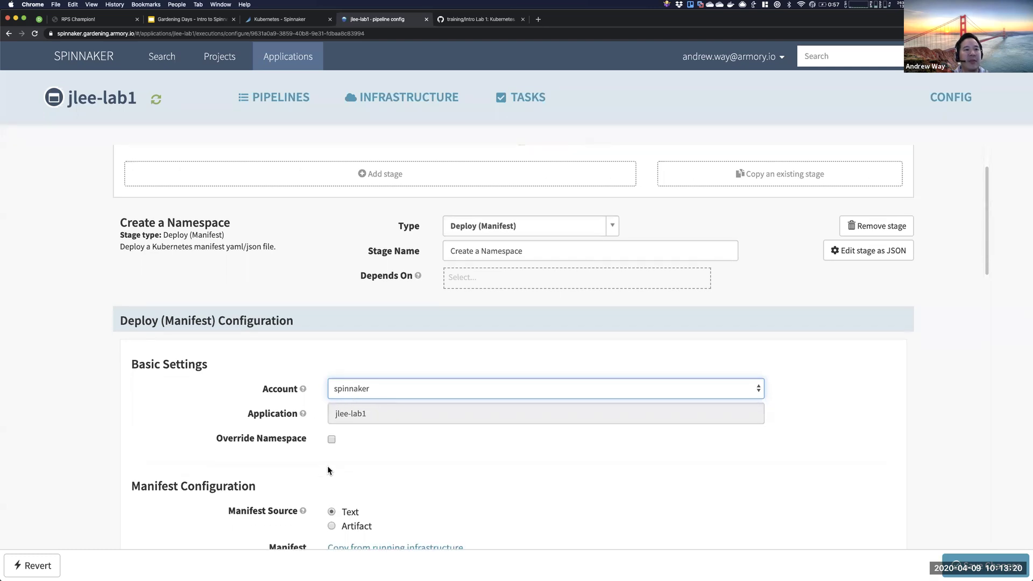
{"action": "scroll", "coordinate": [328, 470], "scroll_direction": "down", "scroll_amount": 1}
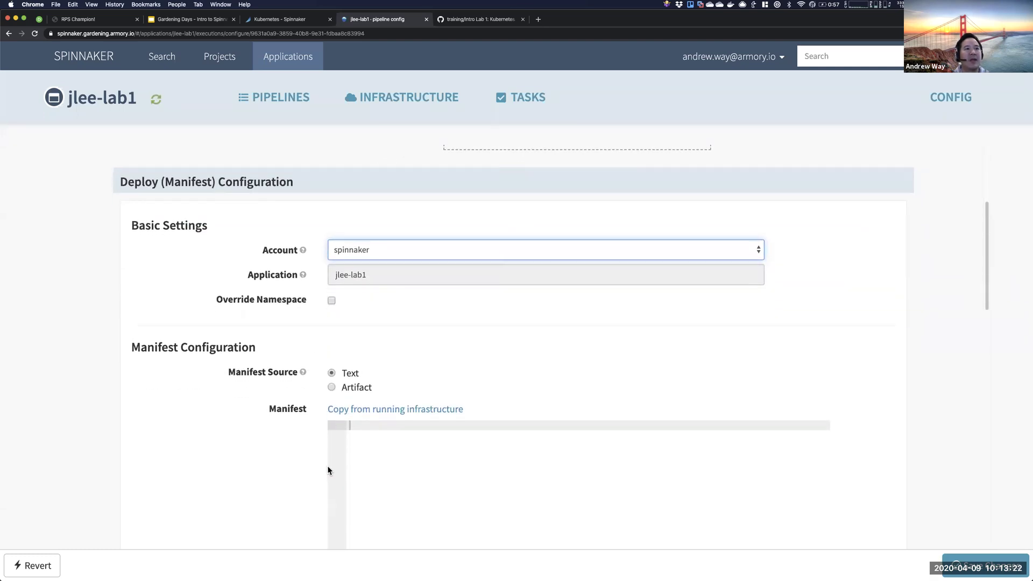
{"action": "scroll", "coordinate": [328, 470], "scroll_direction": "down", "scroll_amount": 1}
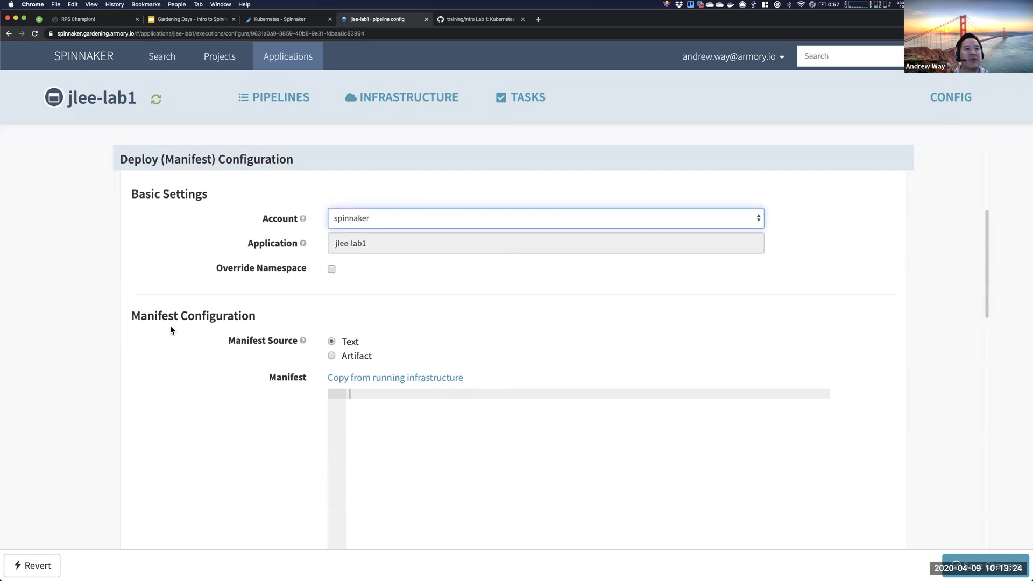
{"action": "left_click_drag", "start_coordinate": [133, 316], "coordinate": [264, 323]}
{"action": "left_click", "coordinate": [276, 338]}
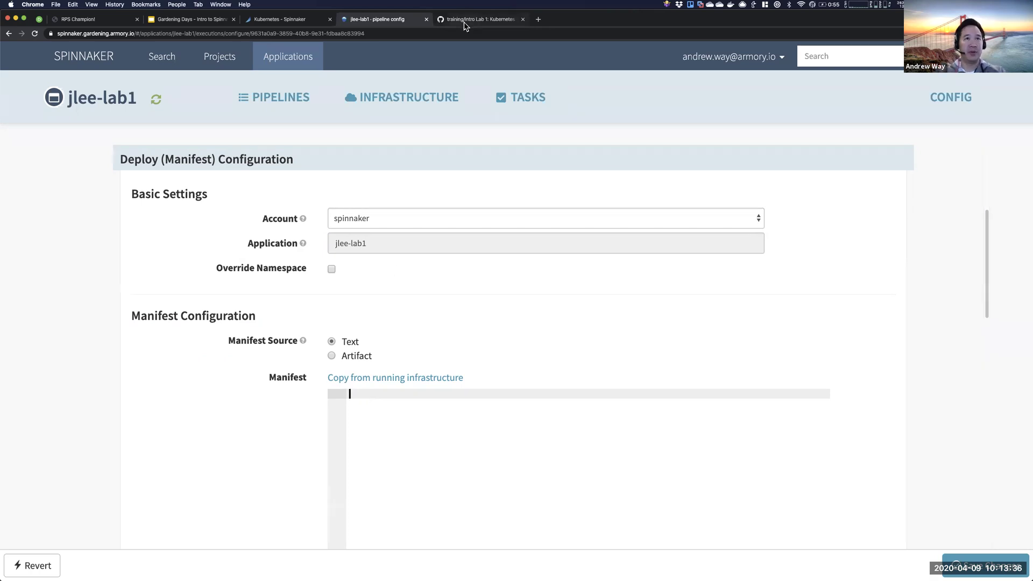
- Read slides 9 and 10 on the Create Namespace stage's account and manifest
{"action": "key", "text": "super+2"}
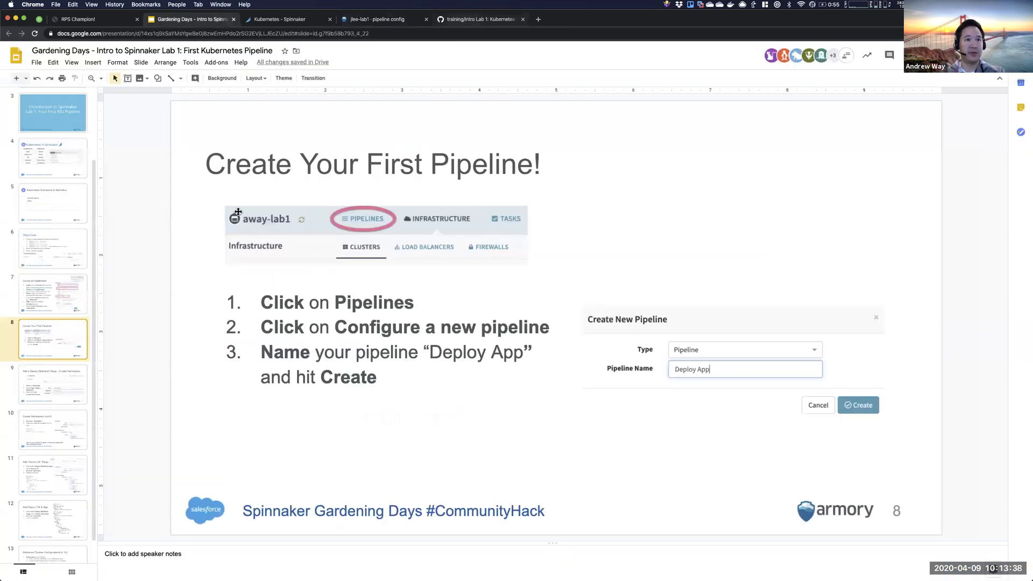
{"action": "left_click", "coordinate": [63, 383]}
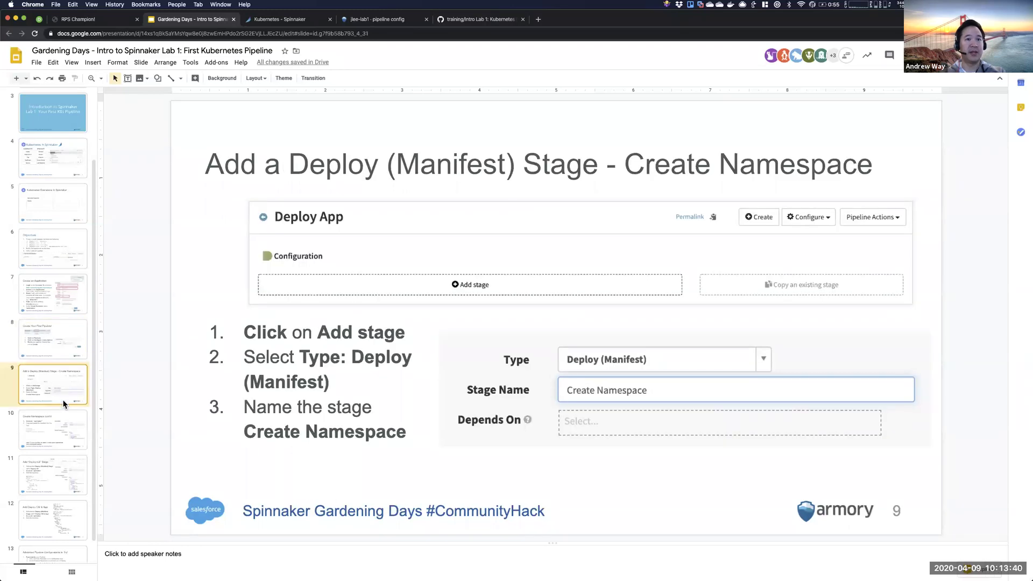
{"action": "left_click", "coordinate": [61, 435]}
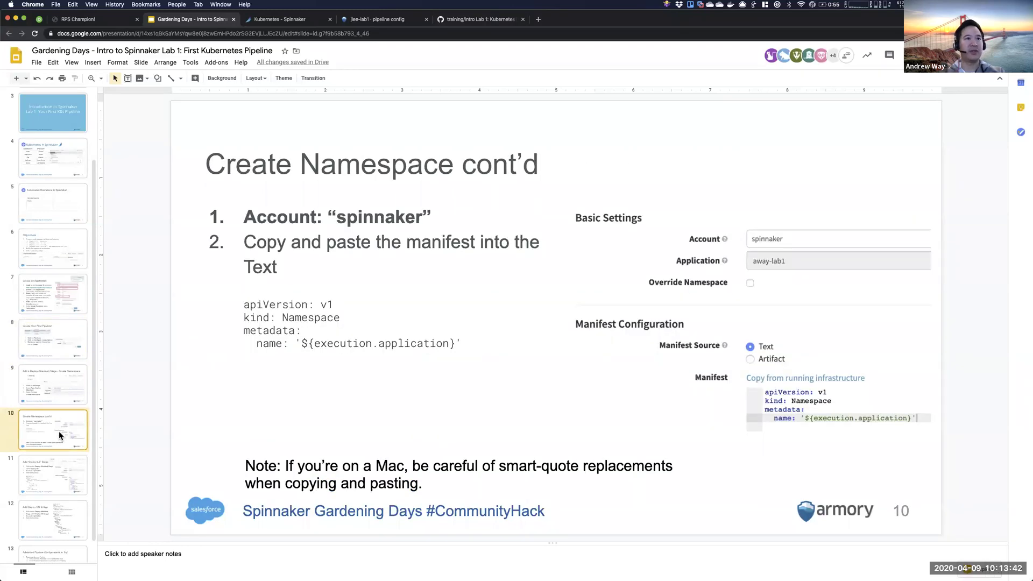
{"action": "left_click", "coordinate": [462, 24]}
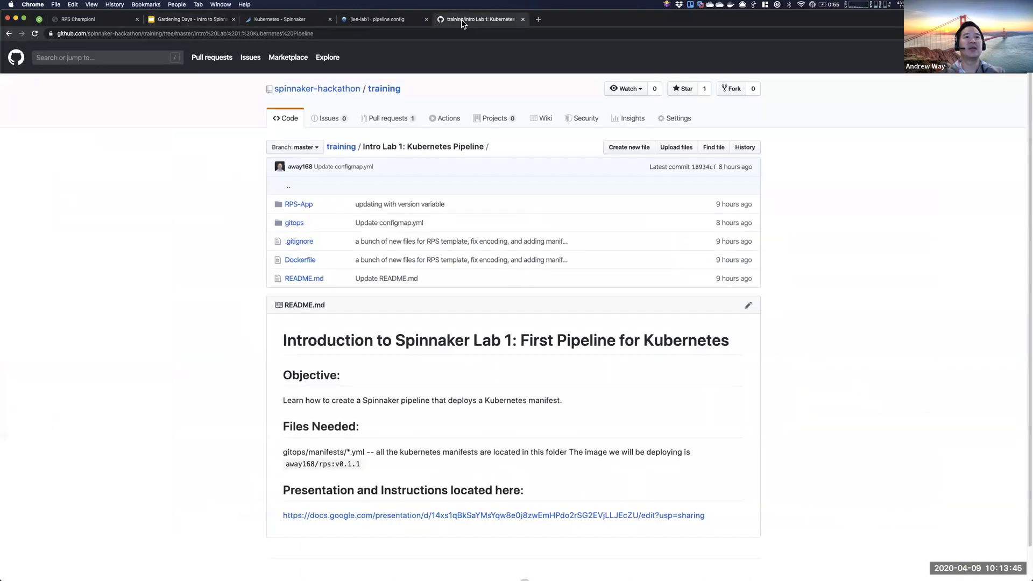
- Copy the training repository's web address
{"action": "left_click", "coordinate": [321, 32]}
{"action": "key", "text": "super+c"}
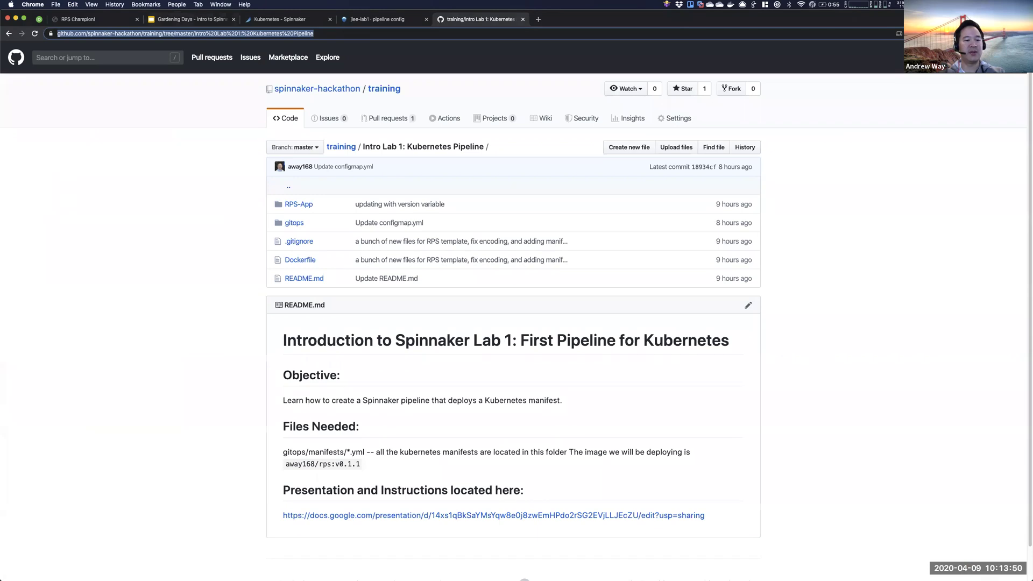
{"action": "key", "text": "super+Tab"}
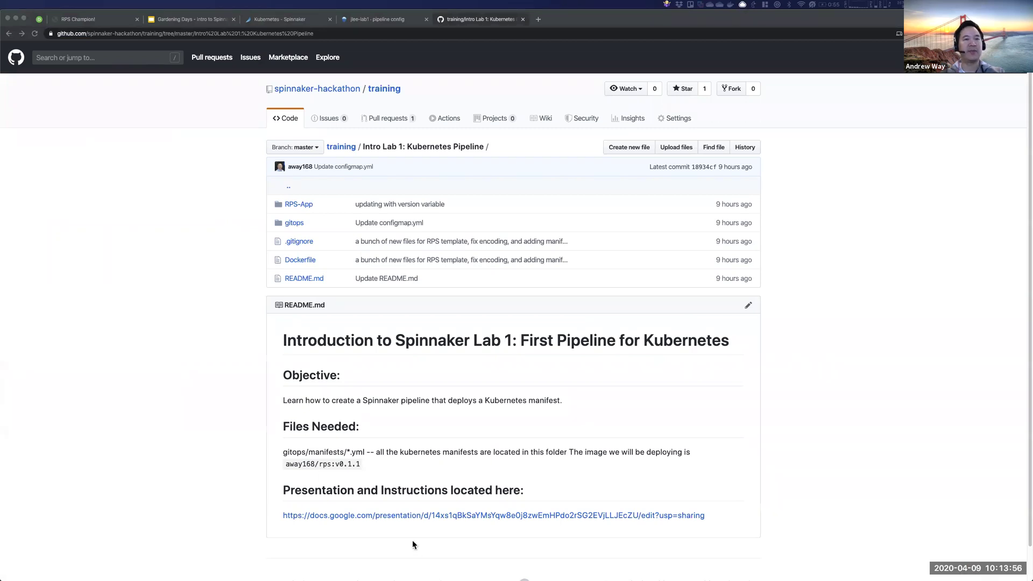
{"action": "key", "text": "super+Tab"}
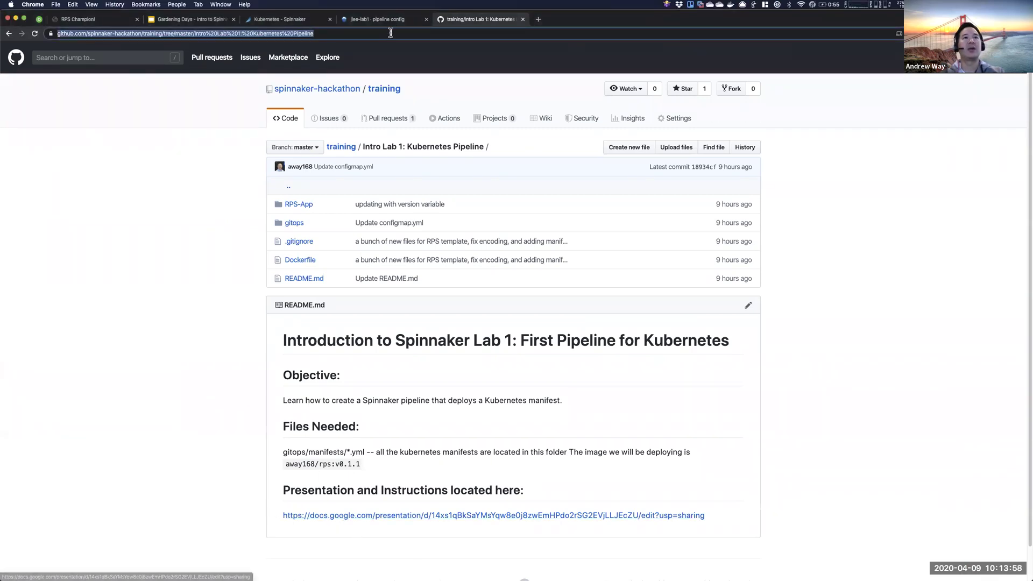
- Open gitops/manifests/namespace.yml and select its four-line Namespace manifest
{"action": "left_click", "coordinate": [295, 227]}
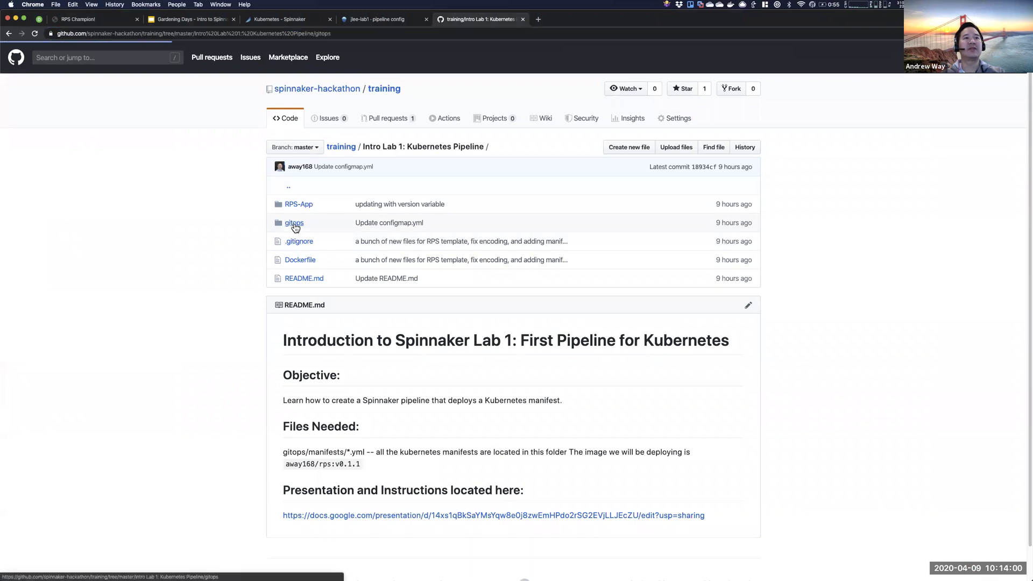
{"action": "left_click", "coordinate": [302, 205]}
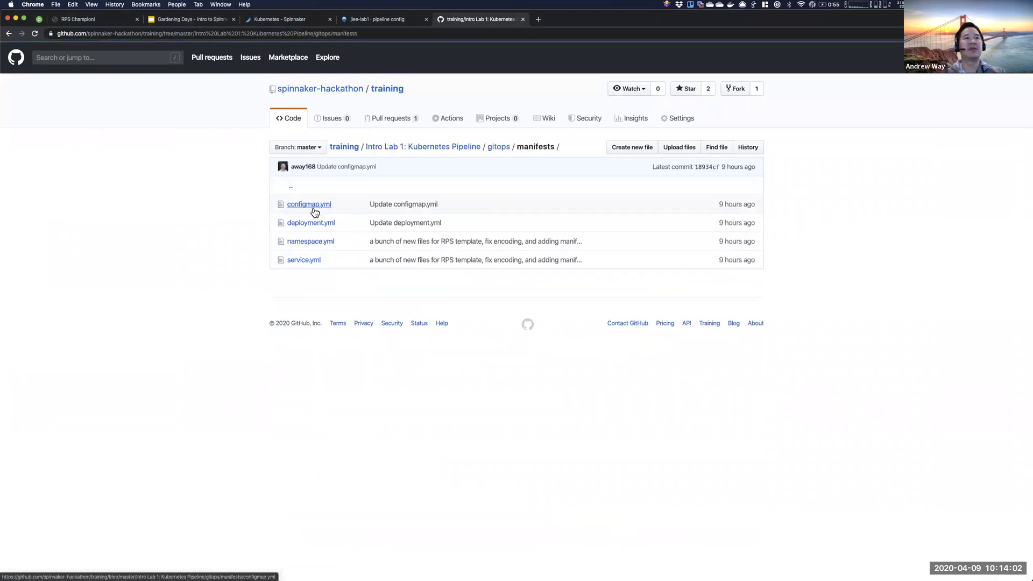
{"action": "left_click", "coordinate": [311, 242]}
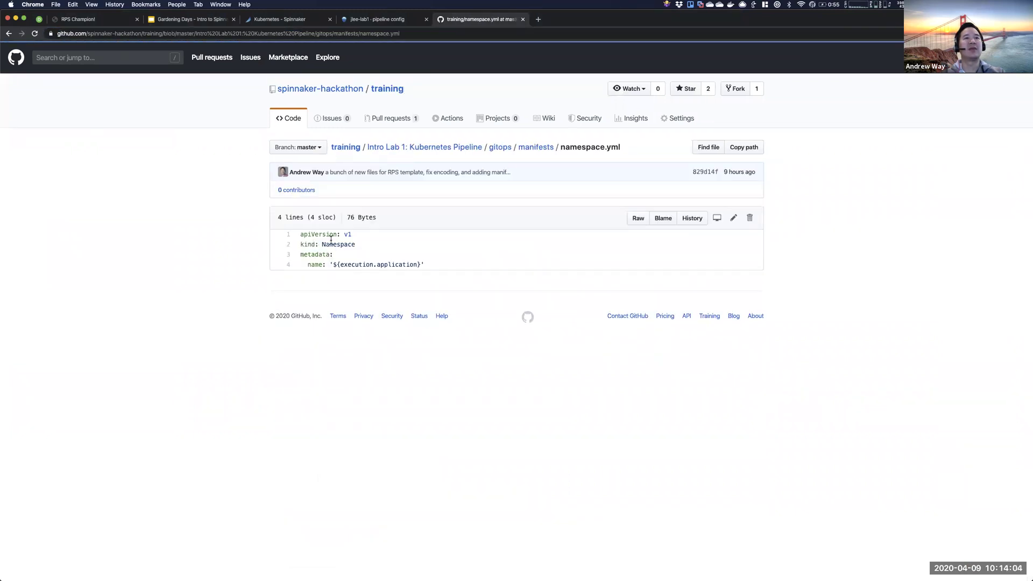
{"action": "left_click_drag", "start_coordinate": [428, 267], "coordinate": [286, 237]}
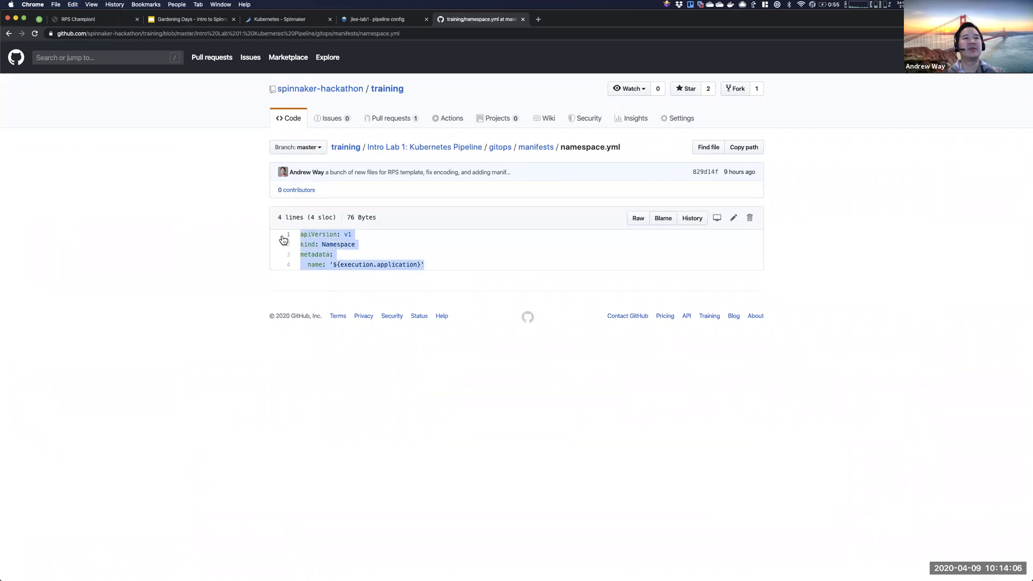
{"action": "left_click", "coordinate": [200, 22]}
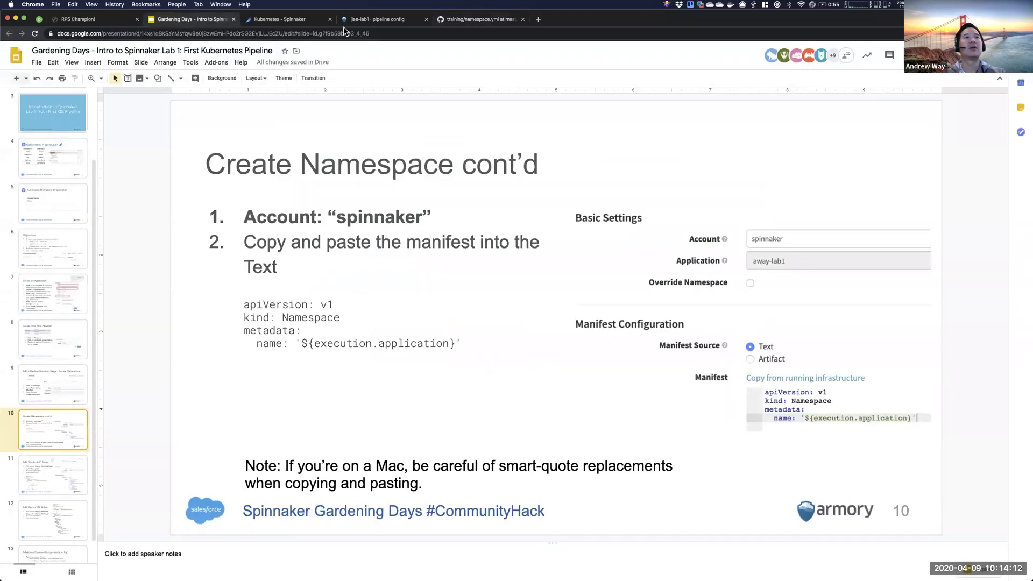
{"action": "left_click", "coordinate": [371, 20]}
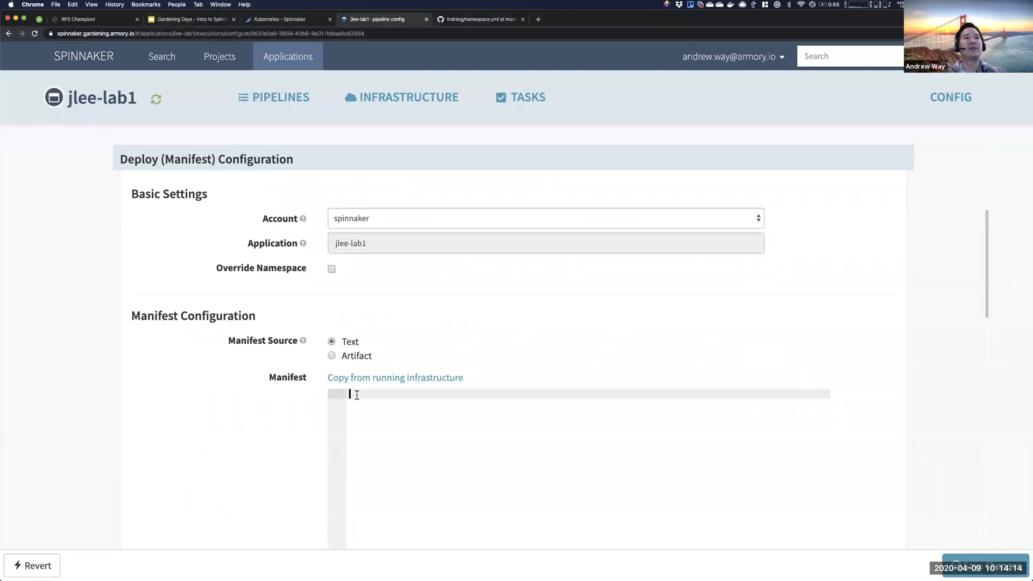
{"action": "left_click", "coordinate": [469, 21]}
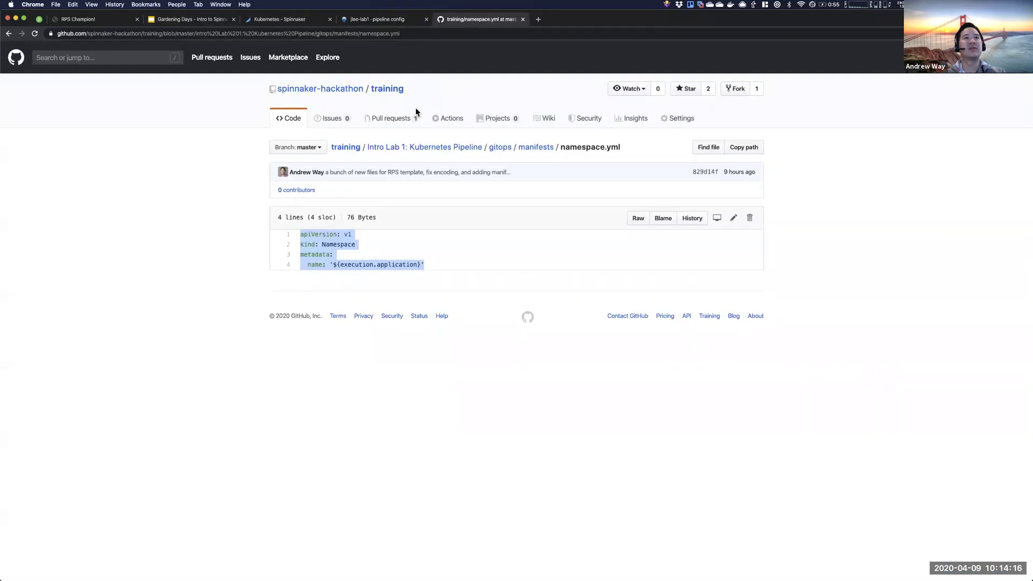
{"action": "left_click_drag", "start_coordinate": [630, 147], "coordinate": [560, 148]}
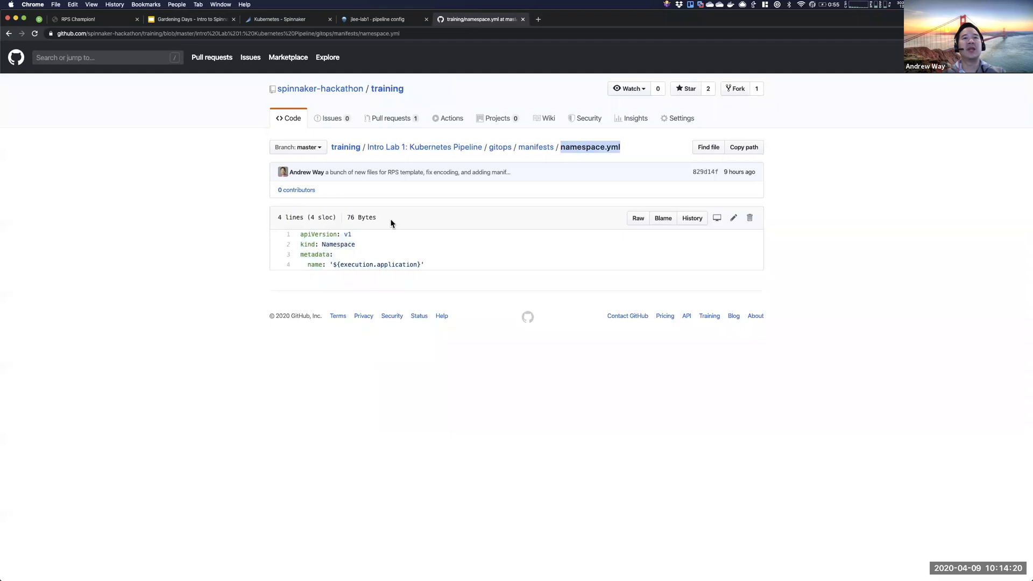
{"action": "left_click_drag", "start_coordinate": [424, 265], "coordinate": [300, 232]}
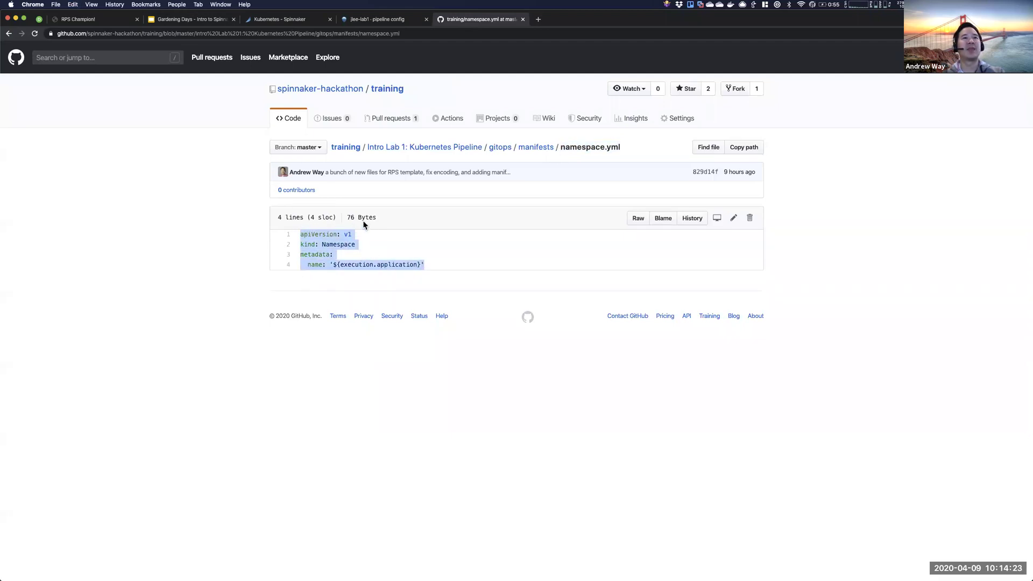
- Paste the Namespace manifest into the Create a Namespace stage's Manifest editor
{"action": "left_click", "coordinate": [375, 21]}
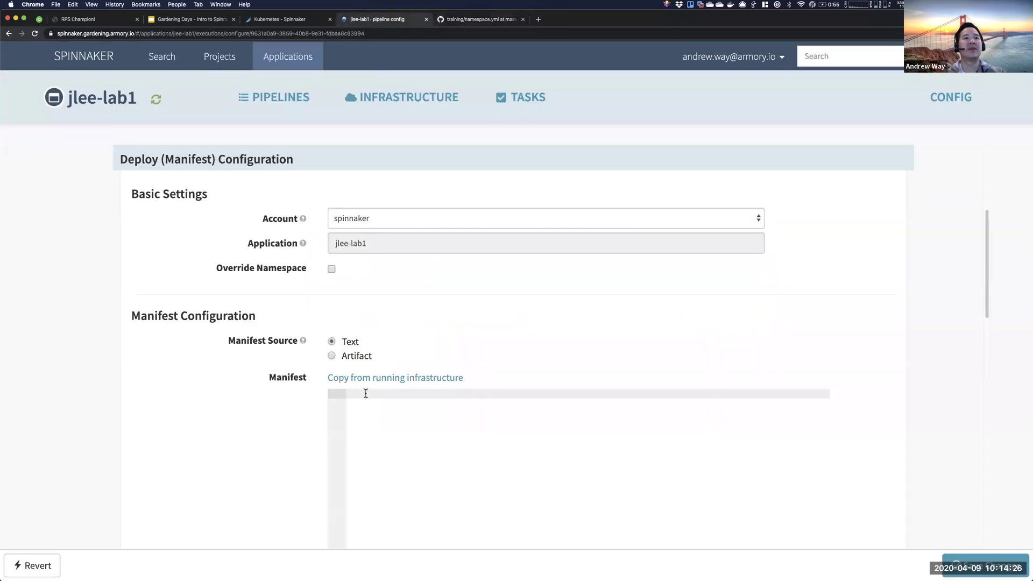
{"action": "key", "text": "super+v"}
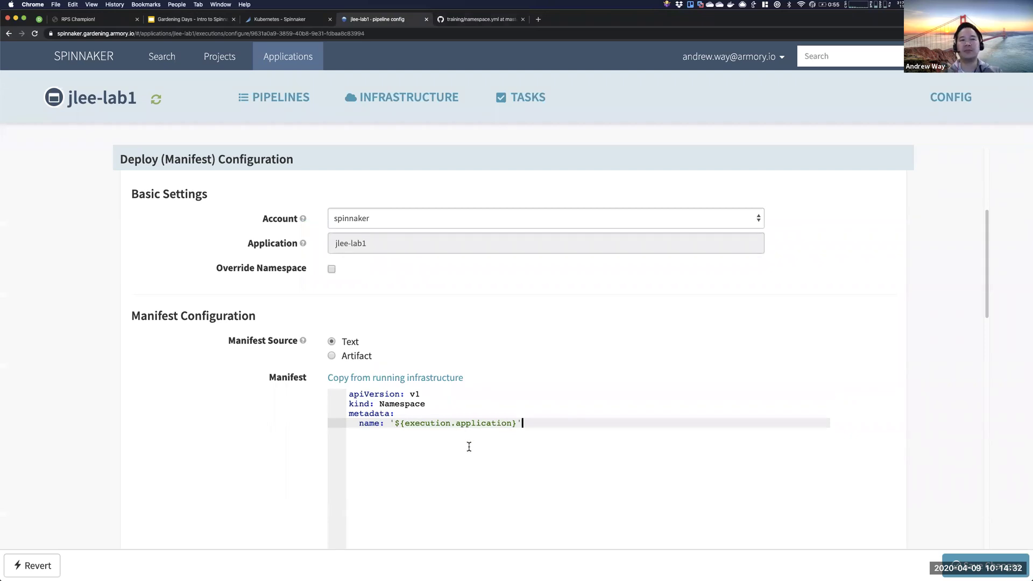
{"action": "left_click", "coordinate": [179, 20]}
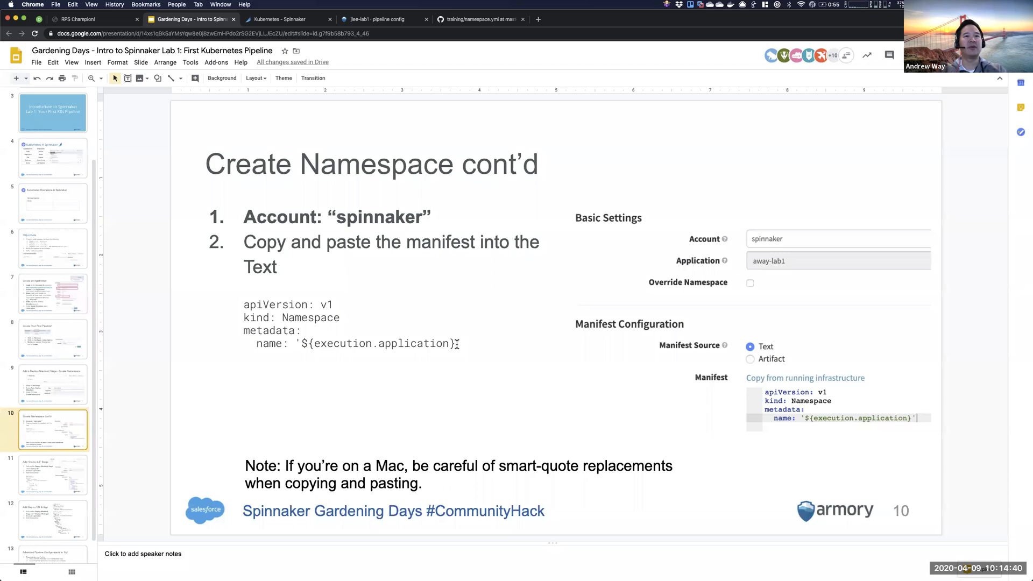
- Compare the slide's four-line namespace manifest with namespace.yml on GitHub, then return to Spinnaker
{"action": "left_click_drag", "start_coordinate": [460, 342], "coordinate": [245, 299]}
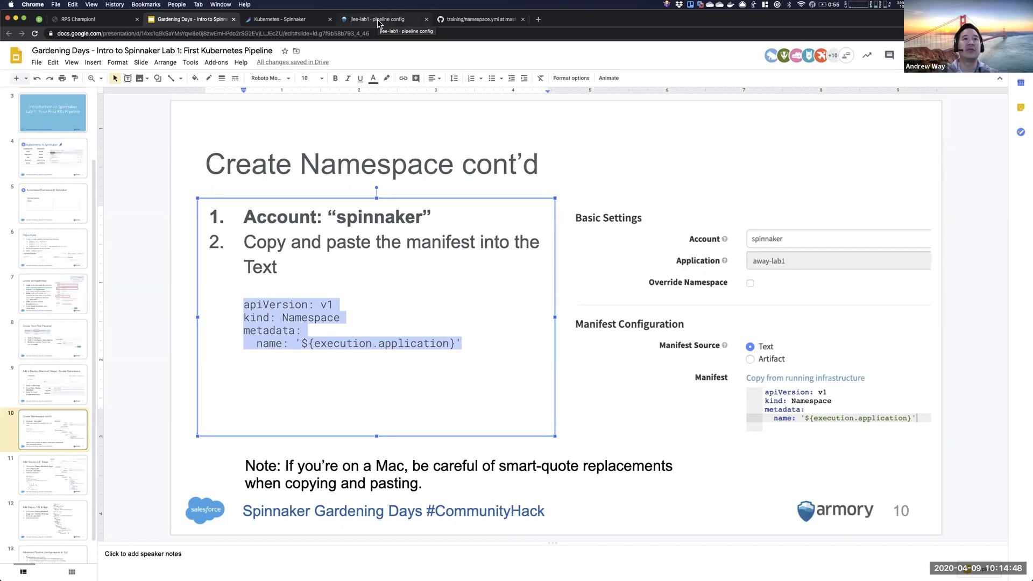
{"action": "left_click", "coordinate": [459, 20]}
{"action": "left_click_drag", "start_coordinate": [444, 266], "coordinate": [303, 227]}
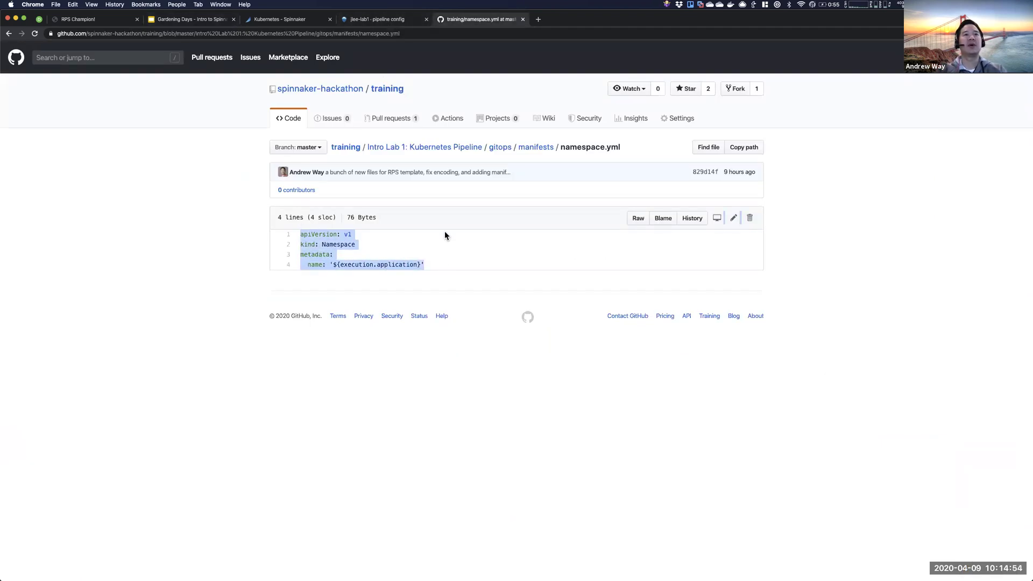
{"action": "left_click", "coordinate": [359, 20]}
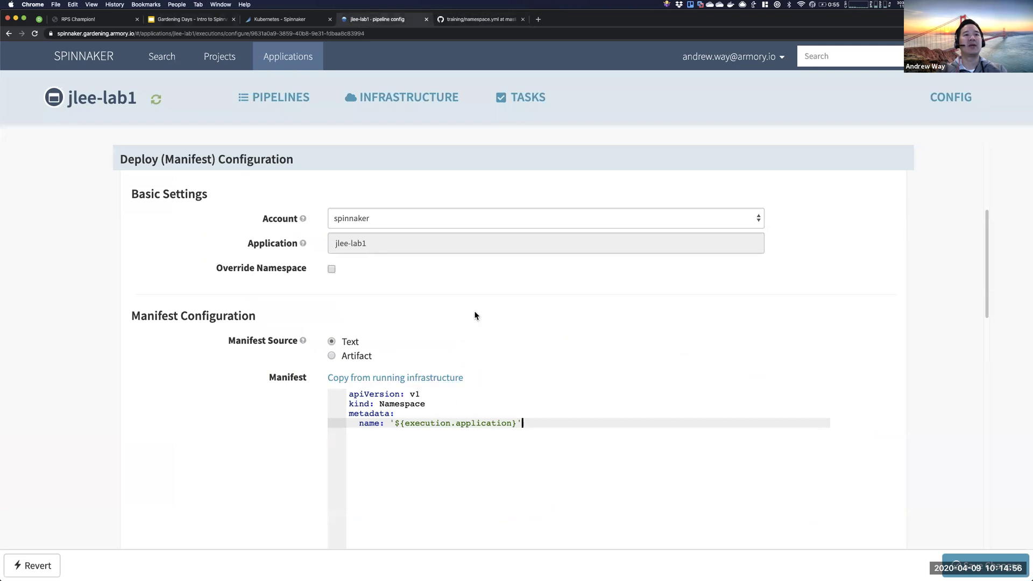
- Locate the Namespace kind and name lines in the Create a Namespace manifest editor
{"action": "scroll", "coordinate": [474, 311], "scroll_direction": "up", "scroll_amount": 5}
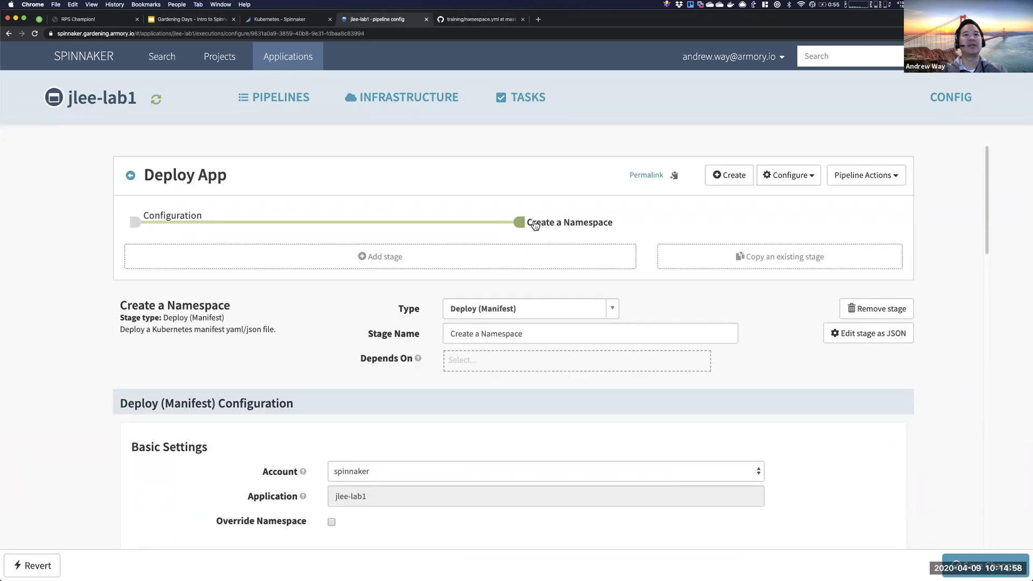
{"action": "scroll", "coordinate": [522, 268], "scroll_direction": "down", "scroll_amount": 5}
{"action": "left_click", "coordinate": [492, 328]}
{"action": "left_click_drag", "start_coordinate": [528, 351], "coordinate": [315, 312]}
{"action": "scroll", "coordinate": [412, 354], "scroll_direction": "up", "scroll_amount": 5}
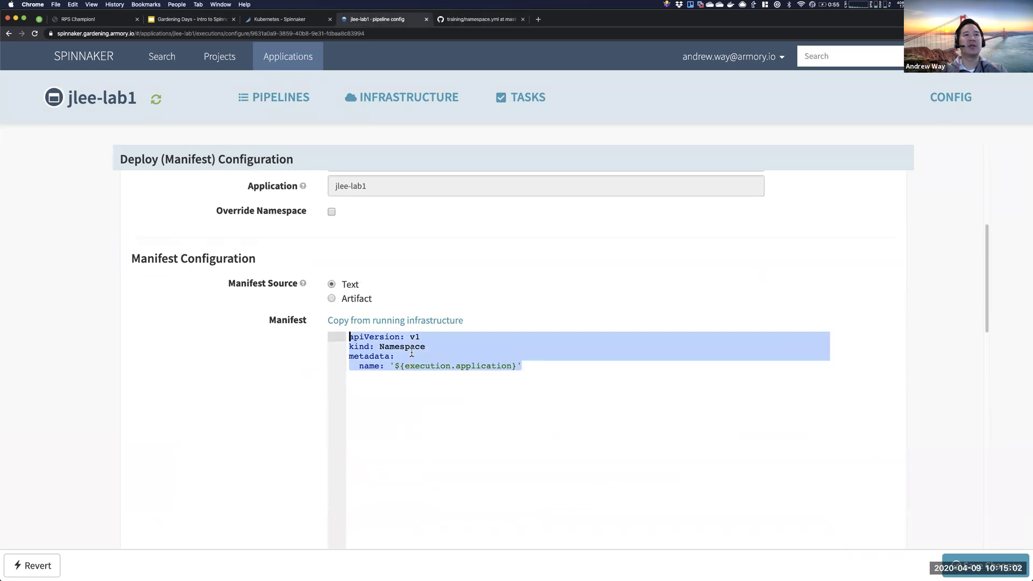
{"action": "scroll", "coordinate": [411, 355], "scroll_direction": "up", "scroll_amount": 2}
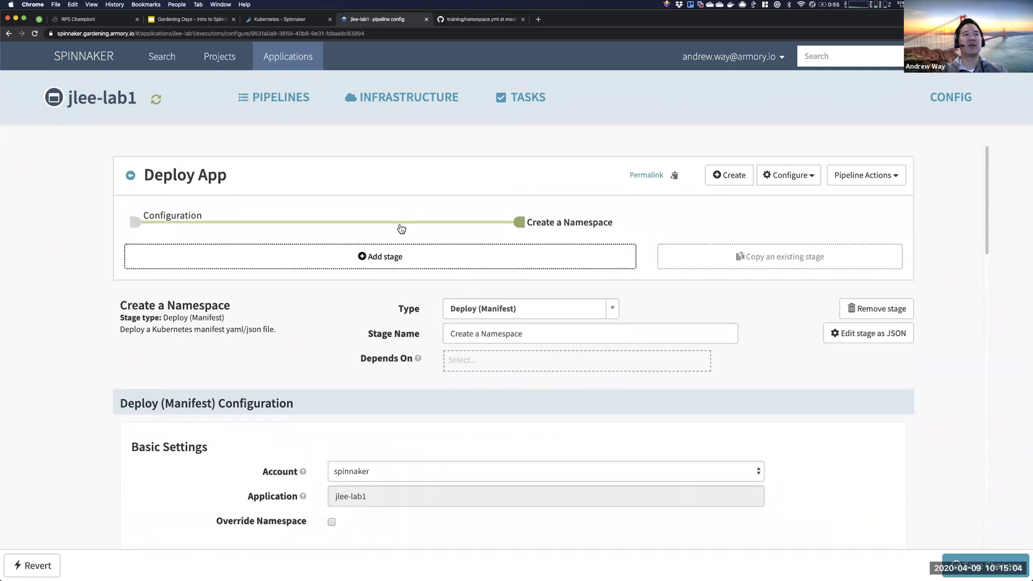
{"action": "scroll", "coordinate": [464, 353], "scroll_direction": "down", "scroll_amount": 5}
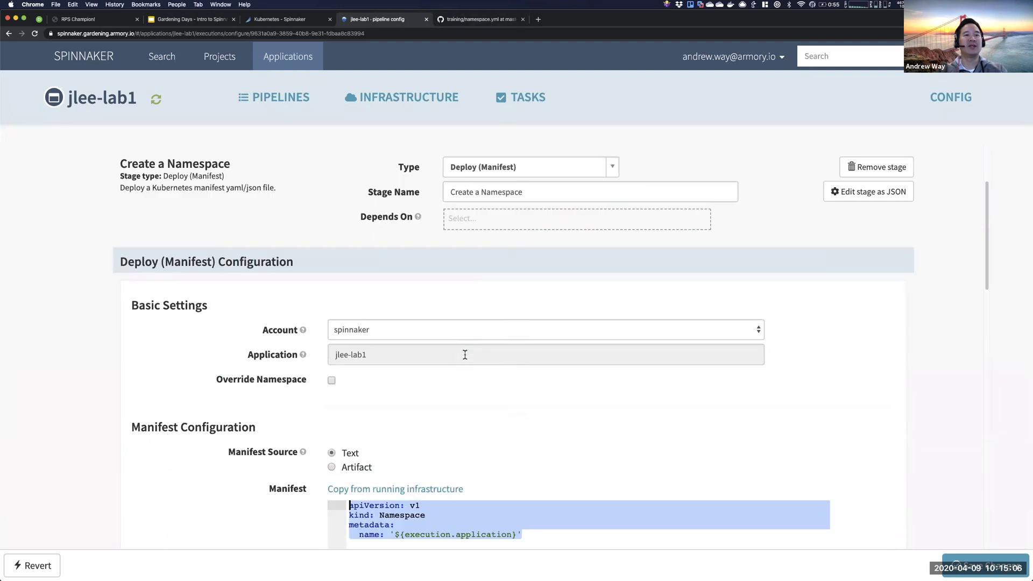
{"action": "left_click", "coordinate": [356, 395]}
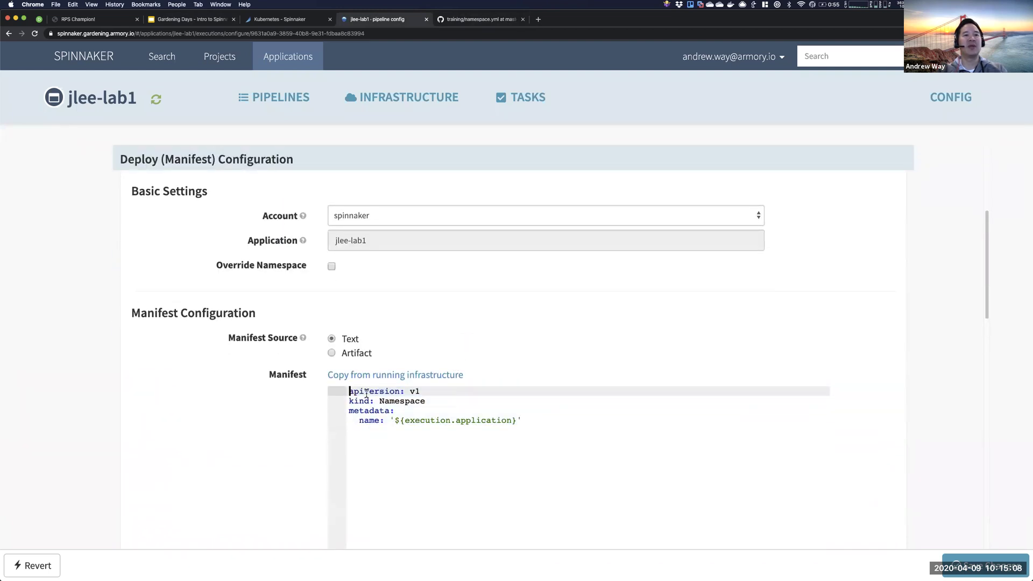
{"action": "left_click_drag", "start_coordinate": [349, 391], "coordinate": [423, 401]}
{"action": "double_click", "coordinate": [421, 401]}
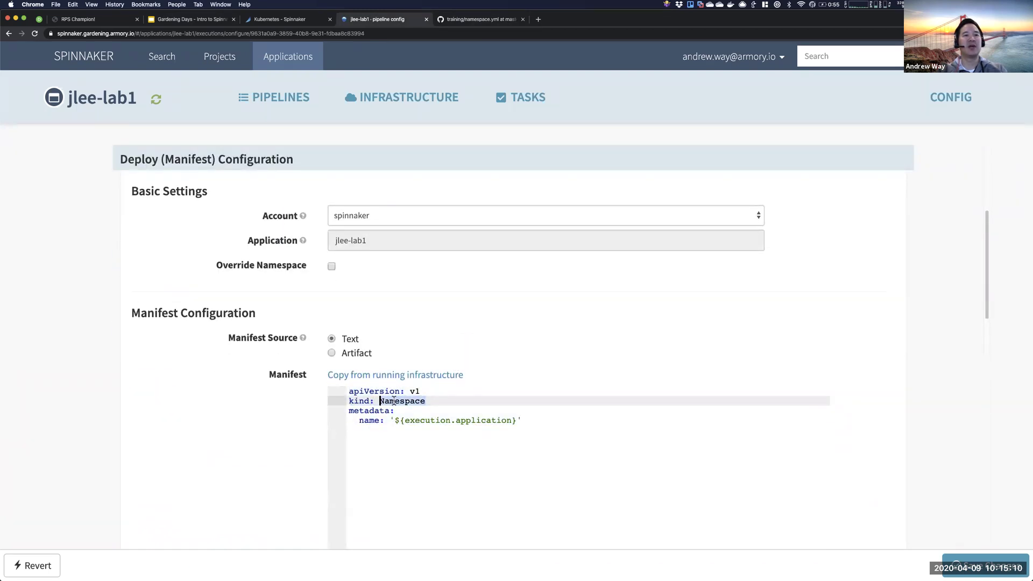
- Replace the name value '${execution.application}' with jlee-lab1
{"action": "left_click", "coordinate": [374, 428]}
{"action": "left_click_drag", "start_coordinate": [392, 423], "coordinate": [525, 421]}
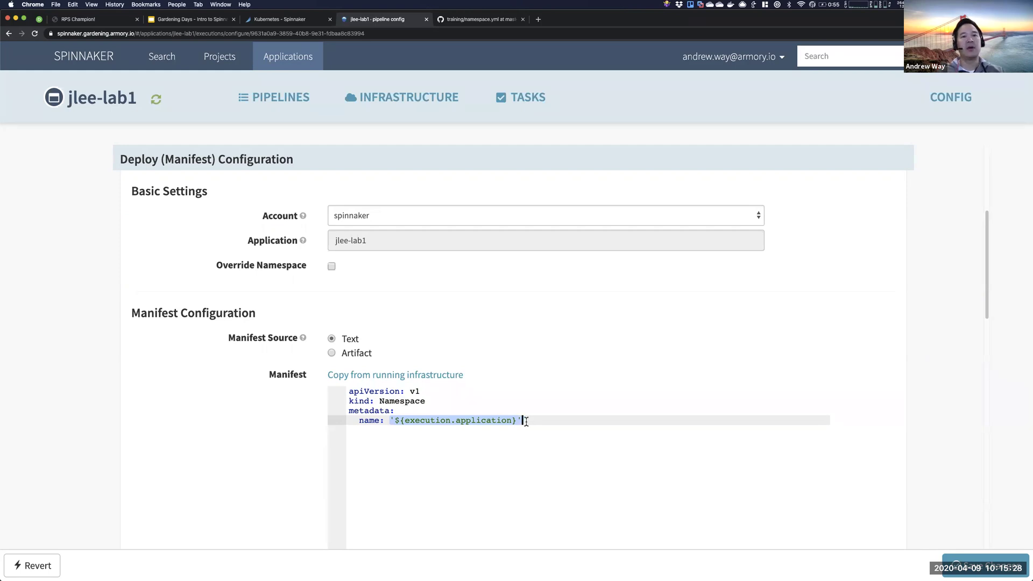
{"action": "double_click", "coordinate": [485, 419]}
{"action": "left_click_drag", "start_coordinate": [394, 421], "coordinate": [513, 421]}
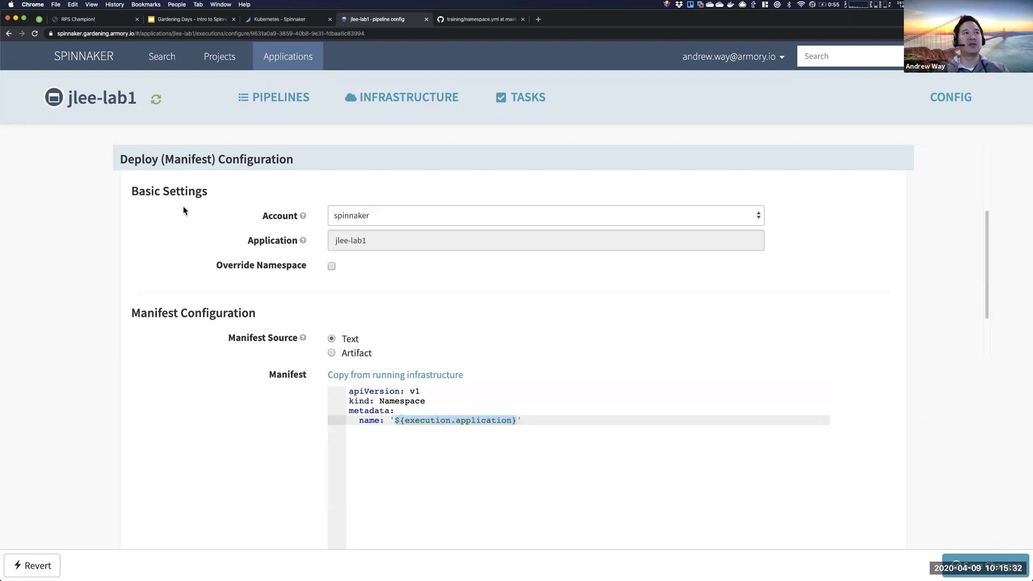
{"action": "left_click_drag", "start_coordinate": [70, 97], "coordinate": [138, 102]}
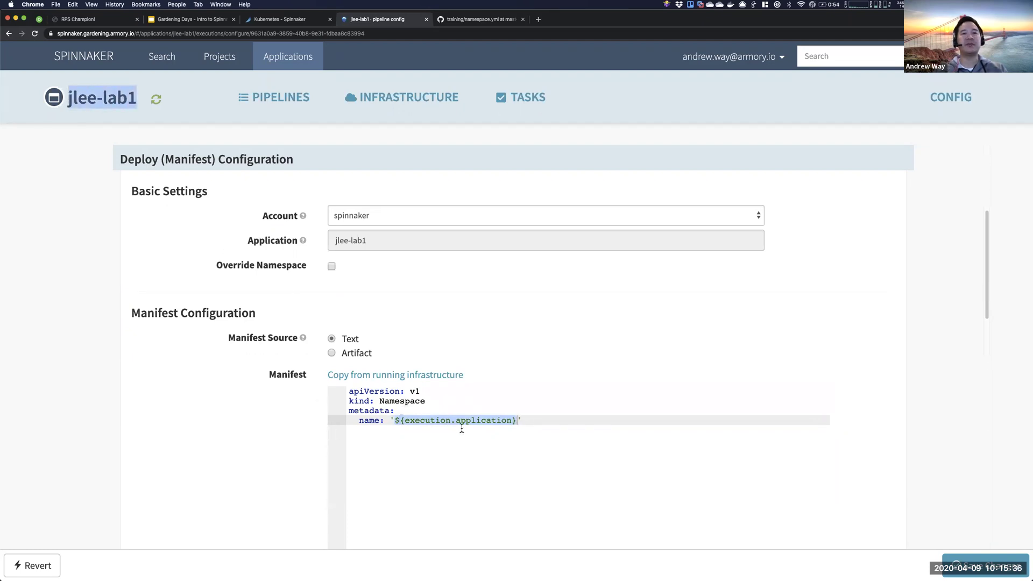
{"action": "left_click_drag", "start_coordinate": [521, 420], "coordinate": [391, 420]}
{"action": "type", "text": "jlee-lab1"}
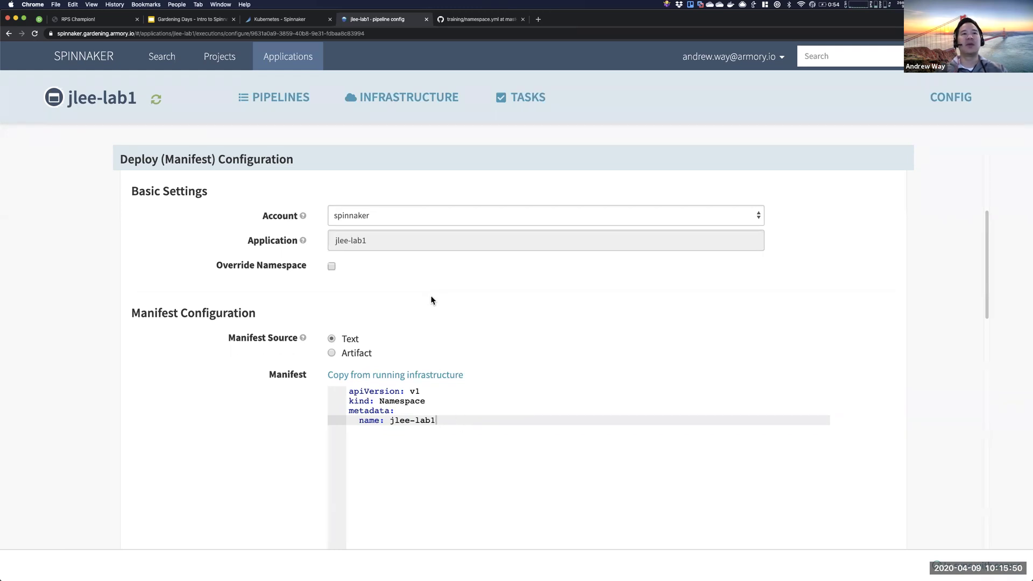
{"action": "scroll", "coordinate": [432, 300], "scroll_direction": "up", "scroll_amount": 5}
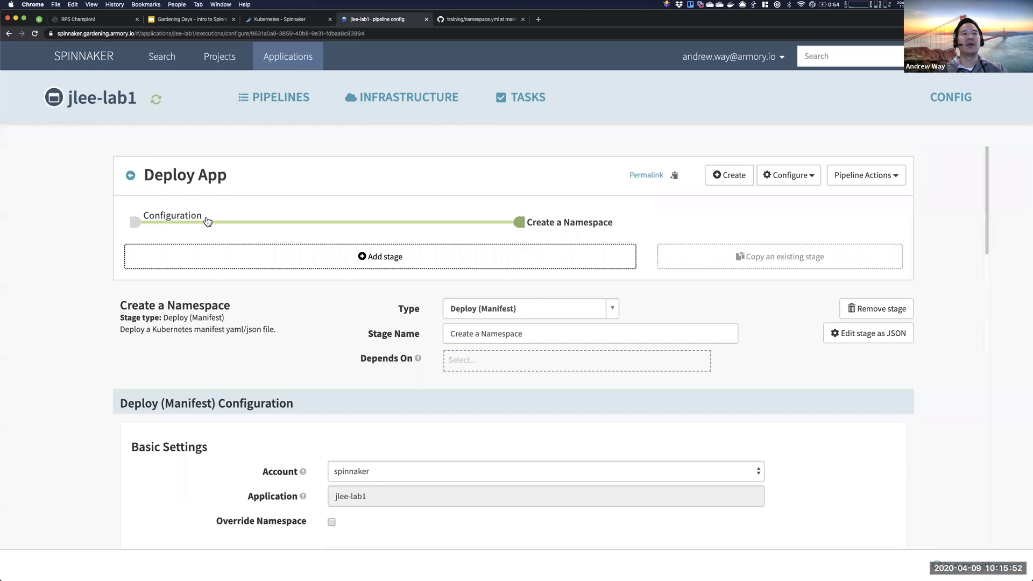
- Leave the Deploy App configuration for the executions list, where no pipeline has run yet
{"action": "left_click", "coordinate": [131, 177]}
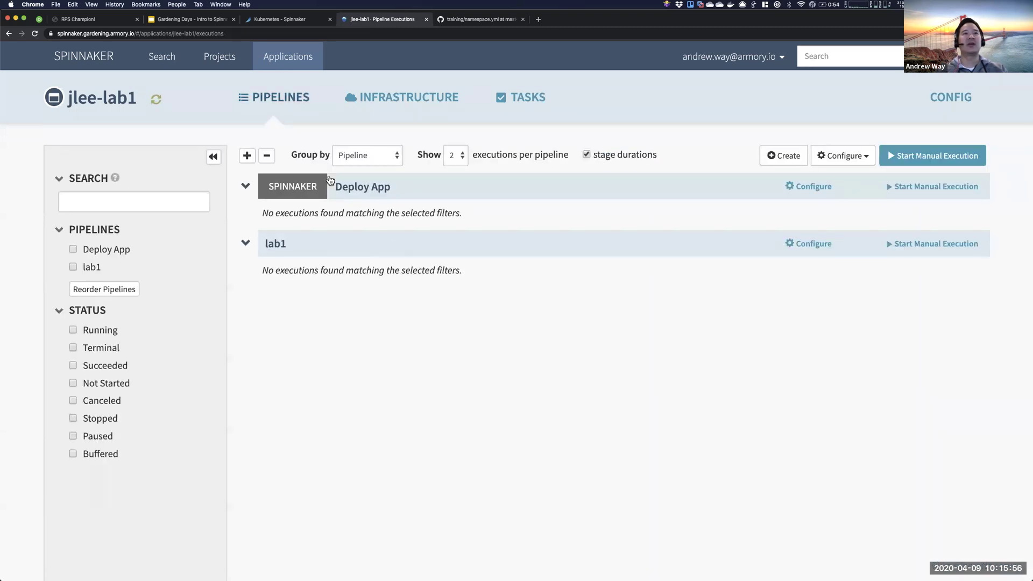
{"action": "left_click", "coordinate": [818, 188]}
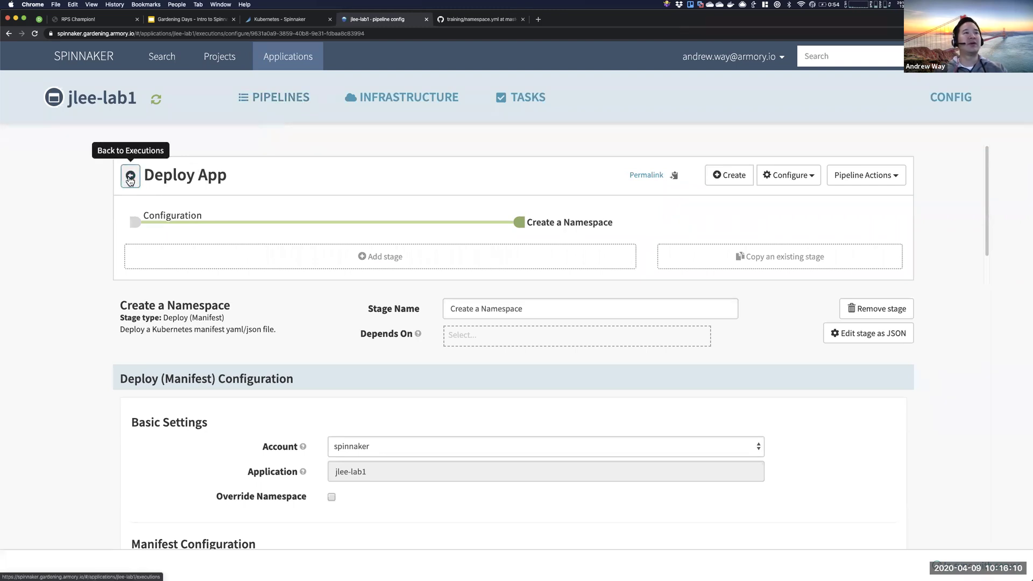
{"action": "left_click", "coordinate": [279, 102]}
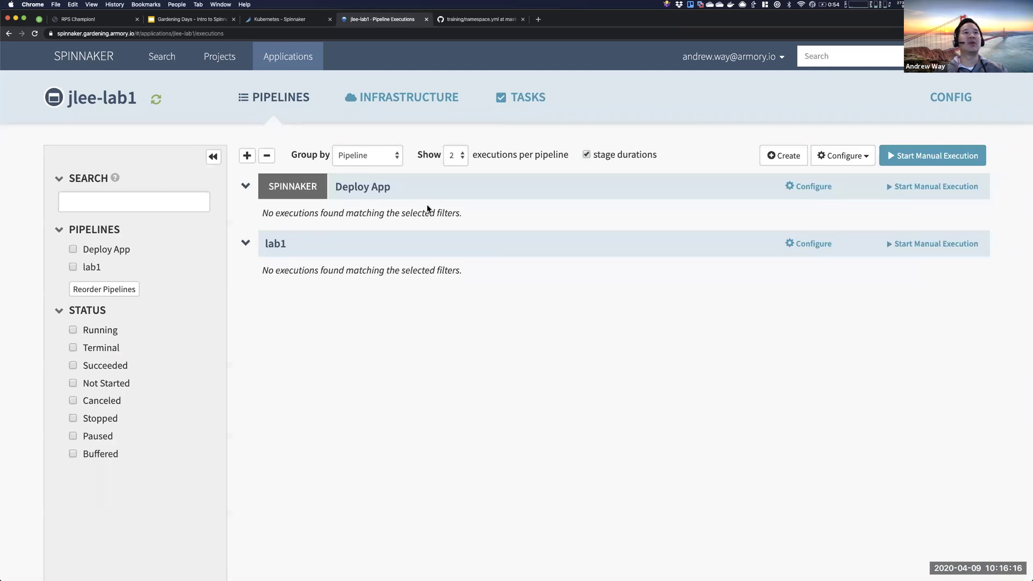
{"action": "left_click", "coordinate": [410, 190]}
- Manually run Deploy App and view its succeeded Create a Namespace stage details
{"action": "left_click", "coordinate": [412, 190]}
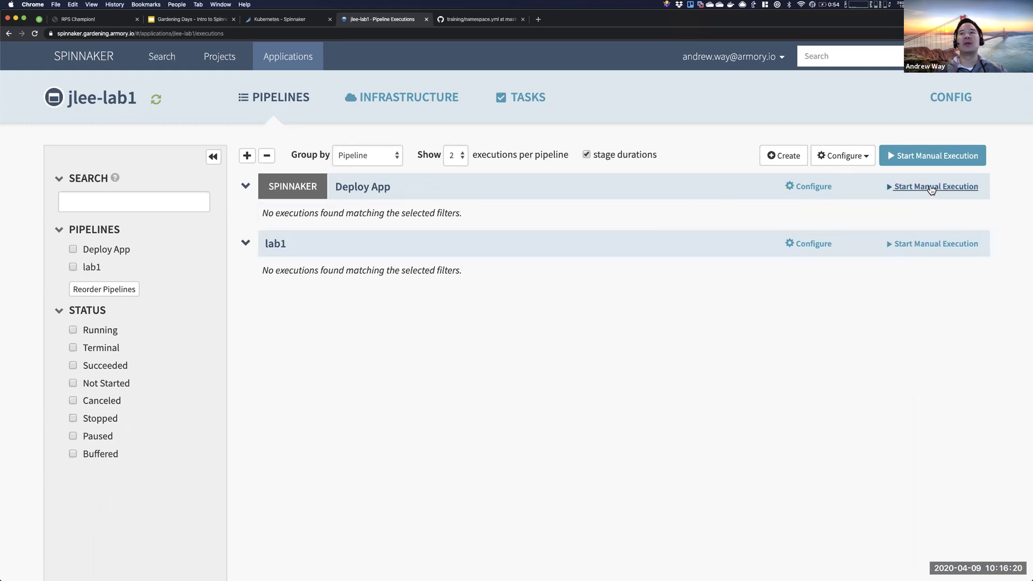
{"action": "left_click", "coordinate": [931, 188]}
{"action": "left_click", "coordinate": [695, 204]}
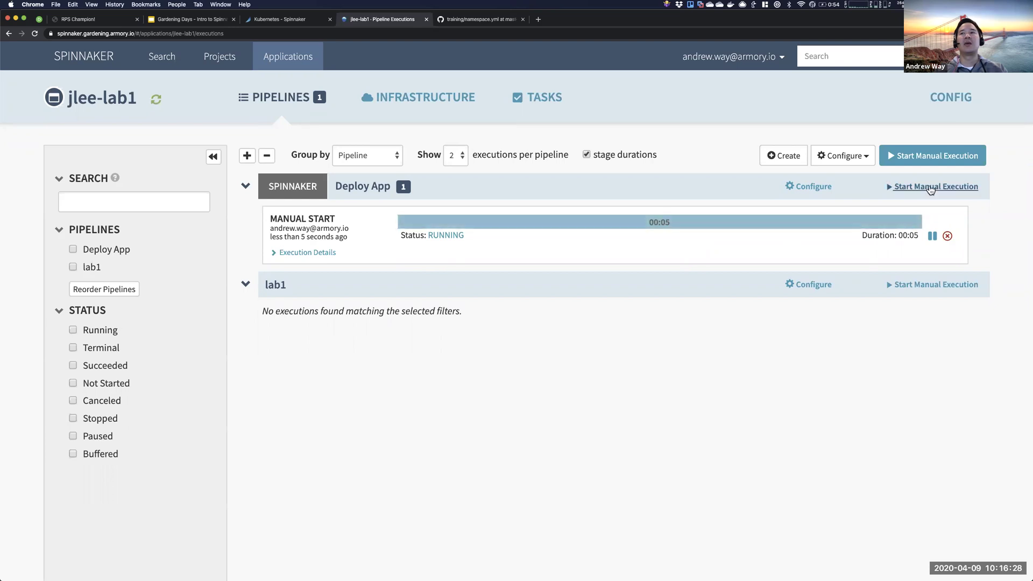
{"action": "left_click", "coordinate": [672, 226]}
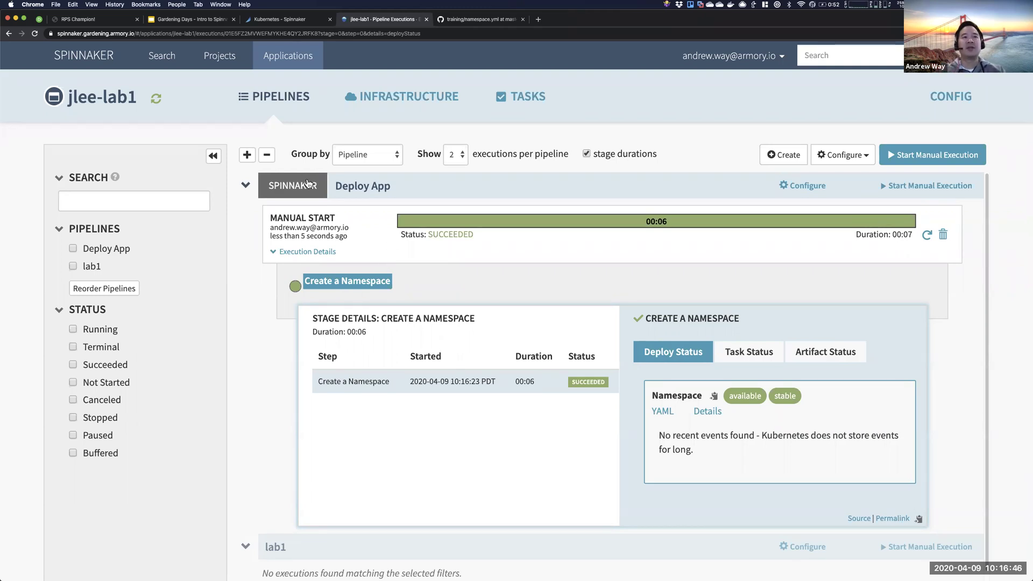
{"action": "left_click", "coordinate": [274, 252]}
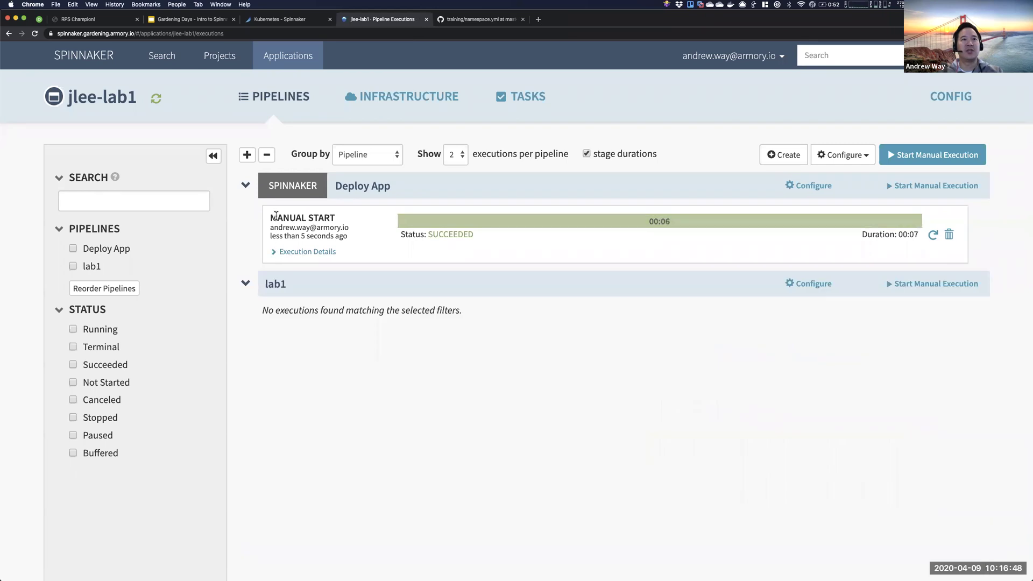
{"action": "left_click", "coordinate": [275, 253]}
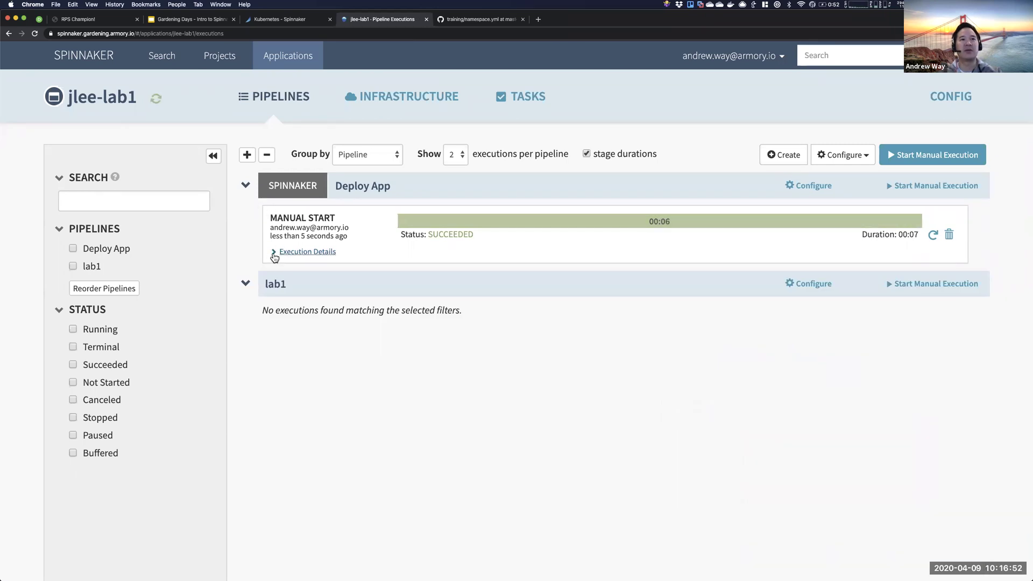
{"action": "mouse_move", "coordinate": [272, 216]}
{"action": "left_mouse_down"}
{"action": "mouse_move", "coordinate": [359, 222]}
{"action": "mouse_move", "coordinate": [271, 233]}
{"action": "mouse_move", "coordinate": [342, 231]}
{"action": "mouse_move", "coordinate": [273, 227]}
{"action": "left_mouse_up"}
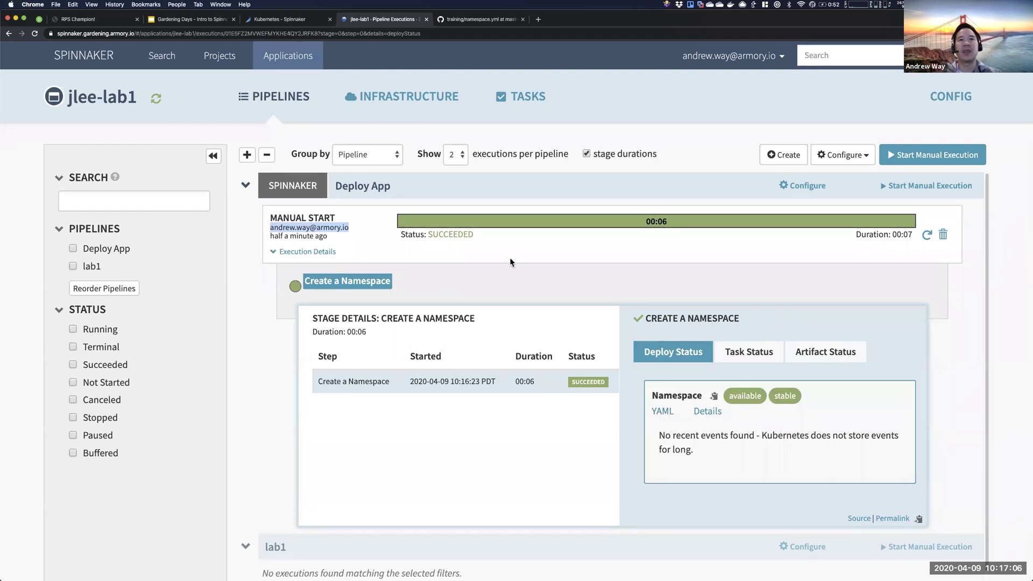
{"action": "left_click", "coordinate": [569, 226]}
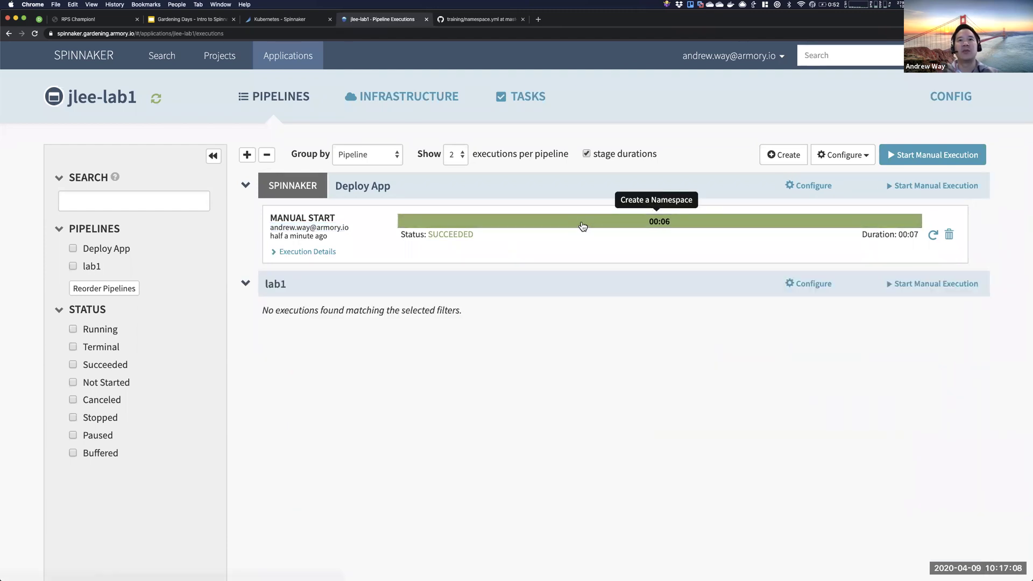
{"action": "left_click", "coordinate": [585, 226]}
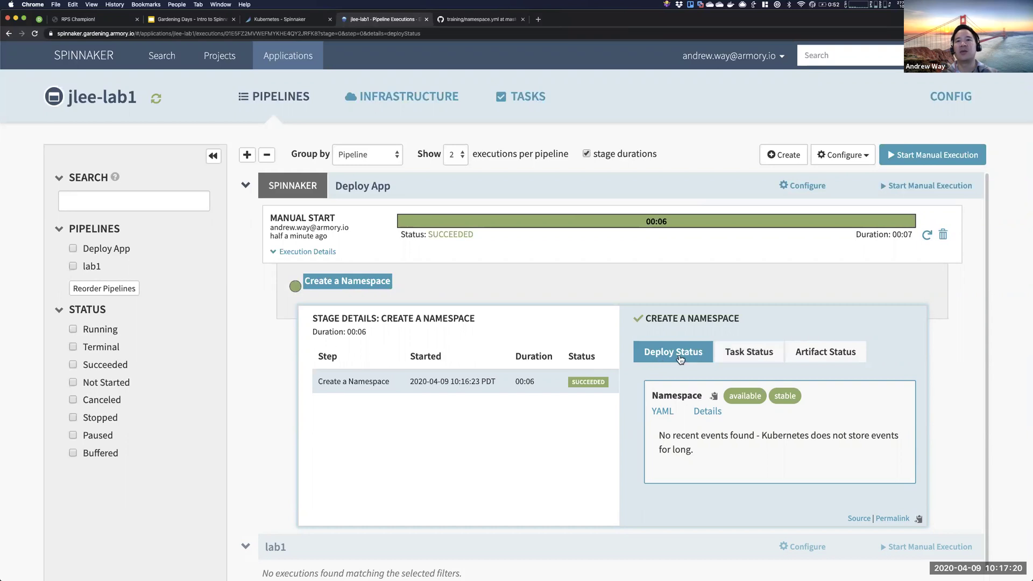
- Open the jlee-lab1 namespace YAML and check its status phase: Active
{"action": "left_click", "coordinate": [663, 411]}
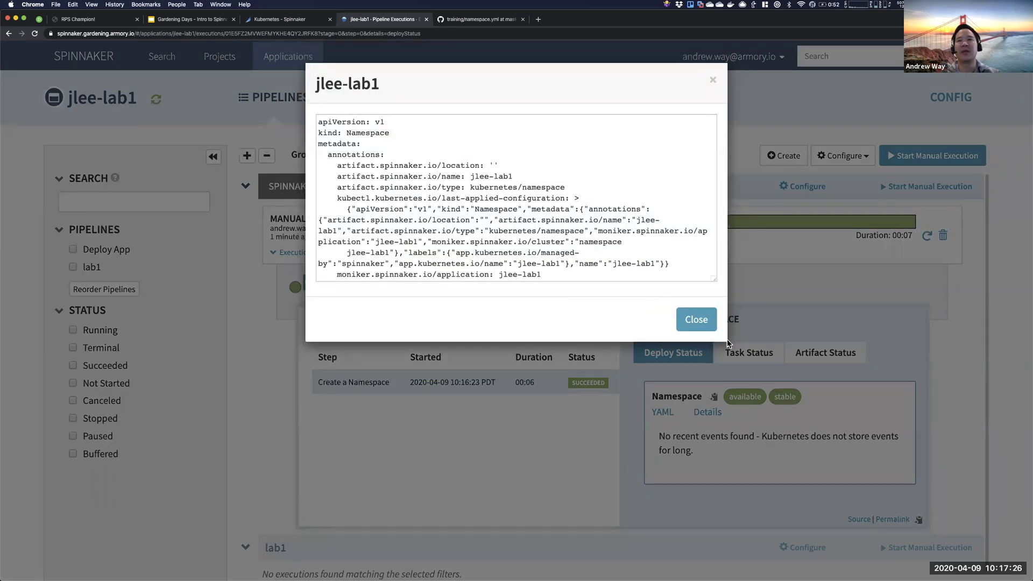
{"action": "left_click", "coordinate": [727, 424]}
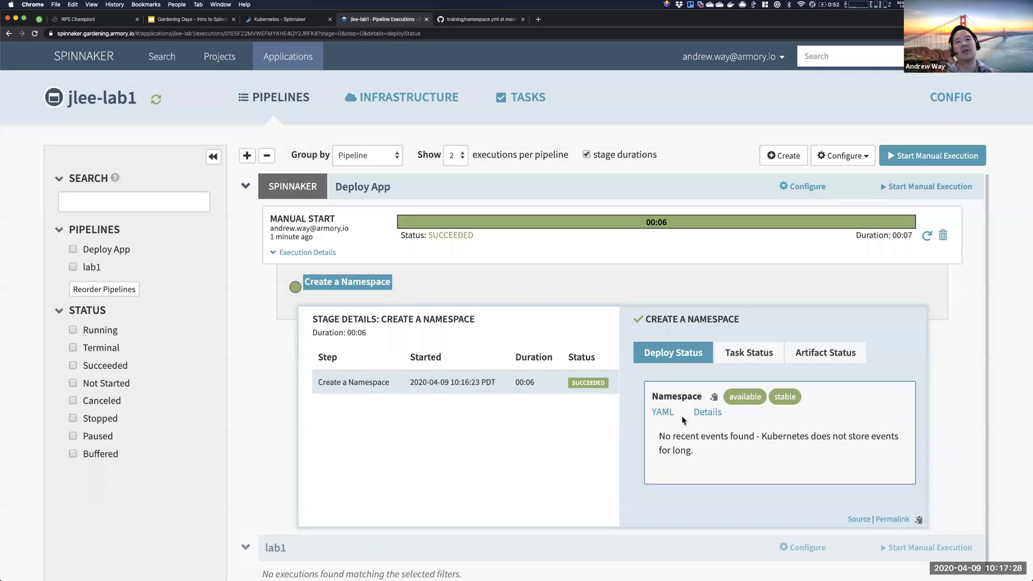
{"action": "left_click", "coordinate": [664, 412]}
{"action": "scroll", "coordinate": [369, 208], "scroll_direction": "down", "scroll_amount": 1}
{"action": "scroll", "coordinate": [369, 208], "scroll_direction": "down", "scroll_amount": 5}
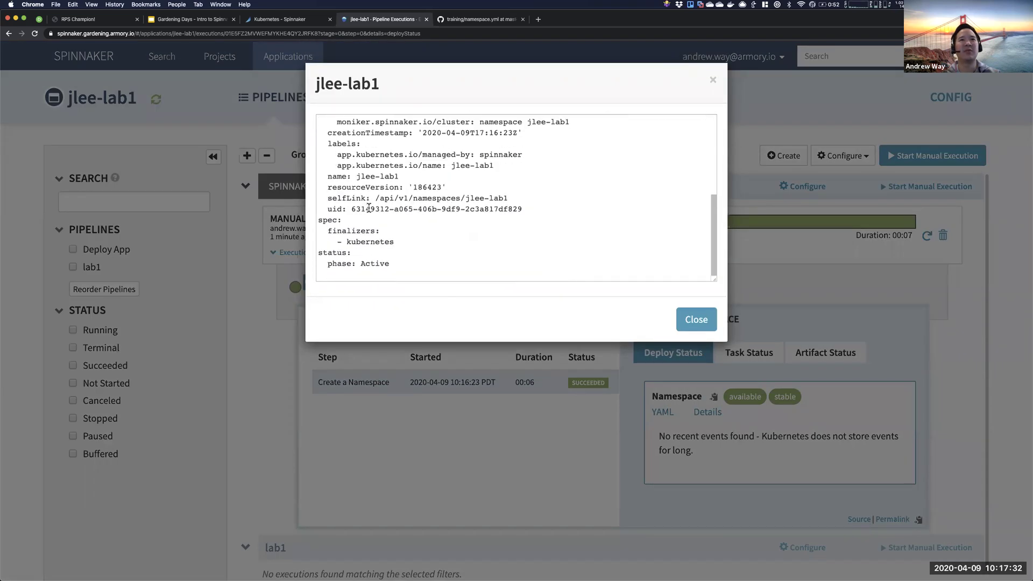
{"action": "scroll", "coordinate": [385, 254], "scroll_direction": "up", "scroll_amount": 6}
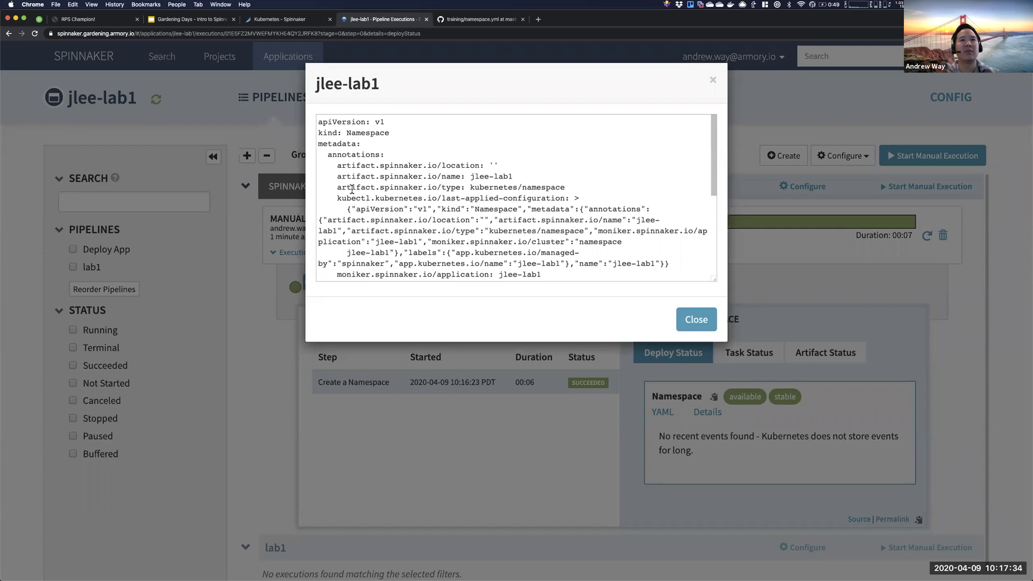
{"action": "scroll", "coordinate": [352, 190], "scroll_direction": "down", "scroll_amount": 6}
{"action": "left_click_drag", "start_coordinate": [388, 263], "coordinate": [317, 256]}
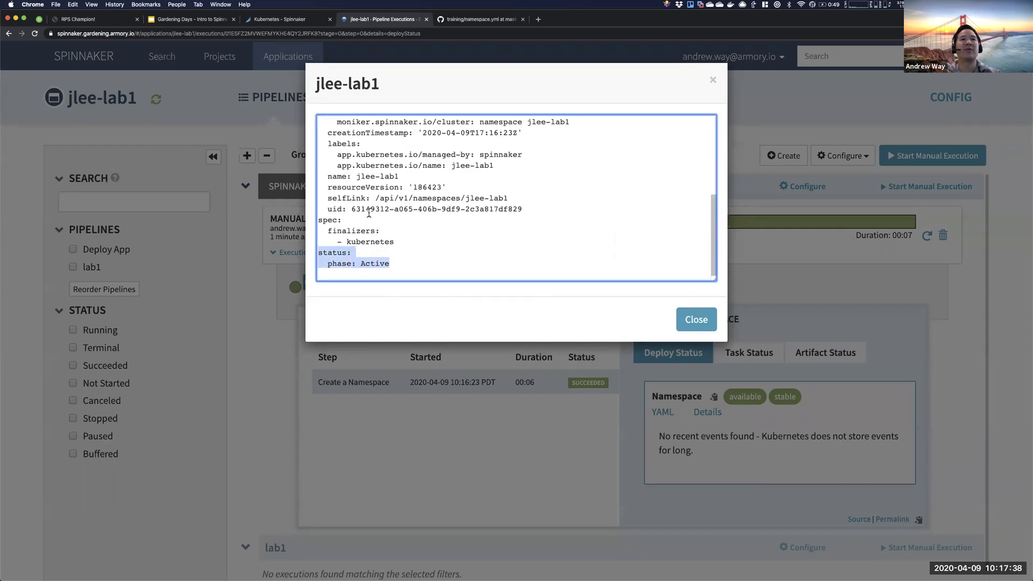
{"action": "left_click_drag", "start_coordinate": [391, 264], "coordinate": [304, 253]}
{"action": "key", "text": "super+a"}
{"action": "left_click", "coordinate": [304, 253]}
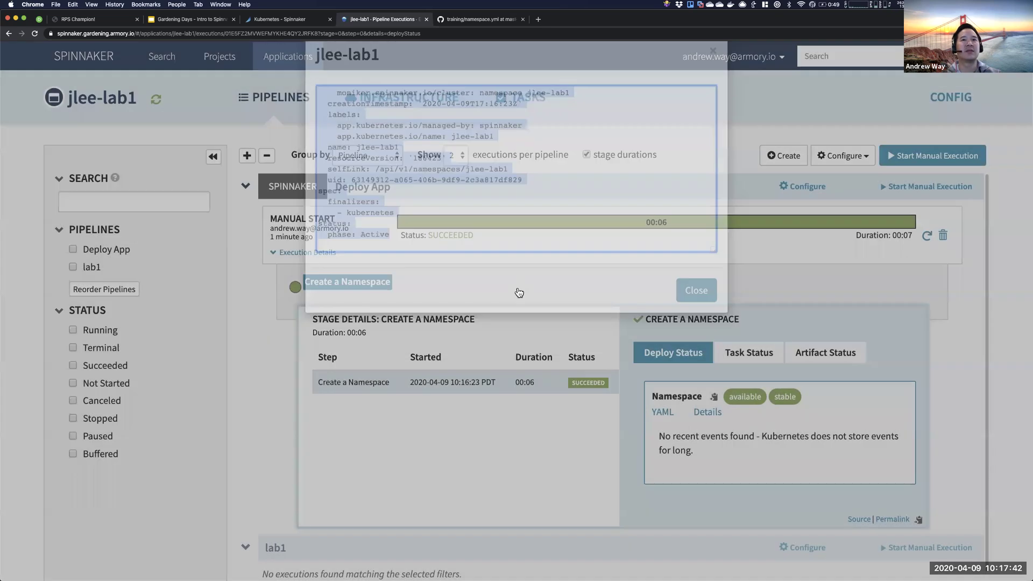
- Review the YAML's artifact.spinnaker.io annotations and jlee-lab1 name, then close the viewer
{"action": "left_click", "coordinate": [663, 412]}
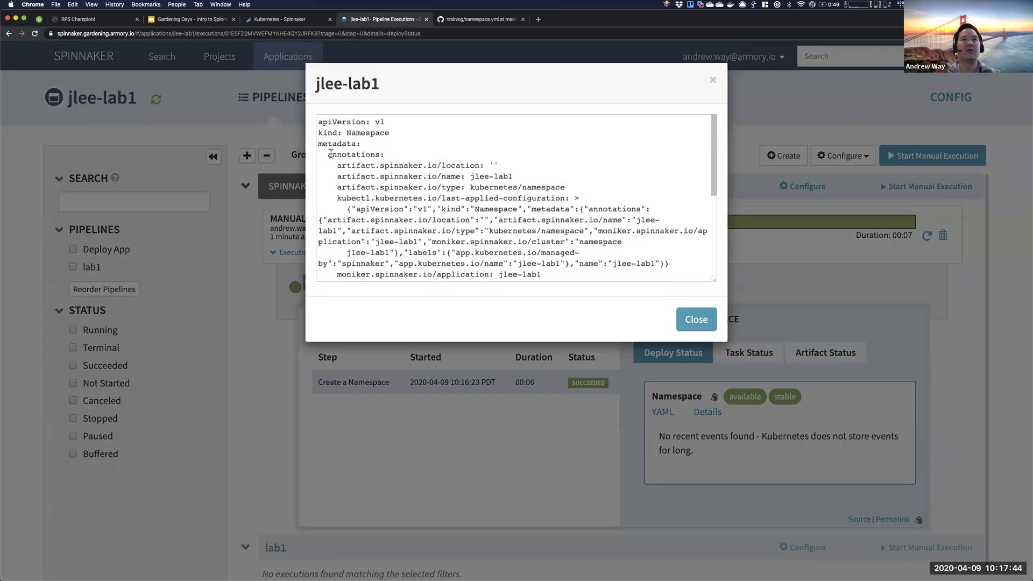
{"action": "mouse_move", "coordinate": [327, 155]}
{"action": "left_mouse_down"}
{"action": "mouse_move", "coordinate": [420, 155]}
{"action": "mouse_move", "coordinate": [549, 200]}
{"action": "left_mouse_up"}
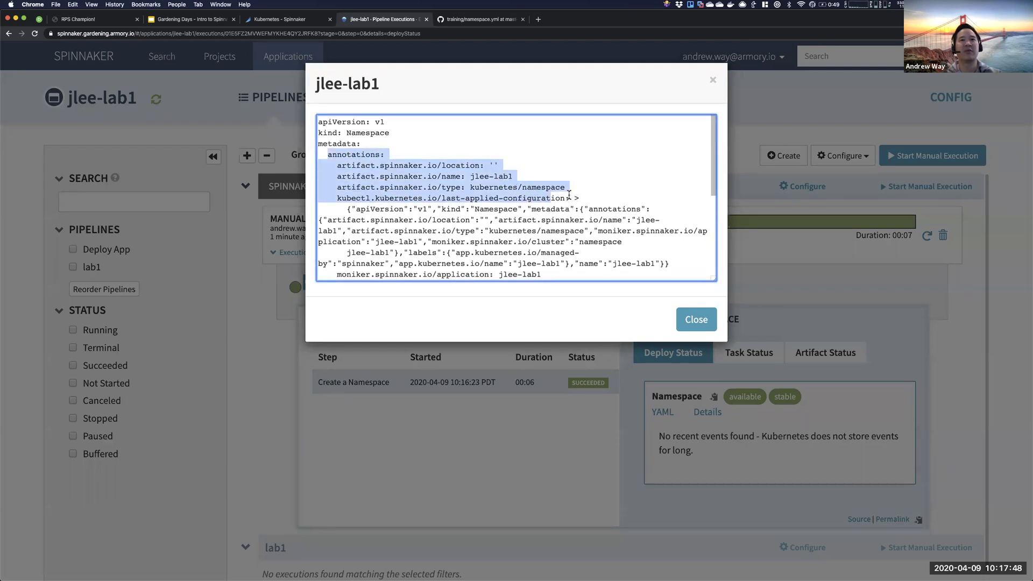
{"action": "left_click", "coordinate": [568, 195]}
{"action": "left_click_drag", "start_coordinate": [338, 165], "coordinate": [438, 167]}
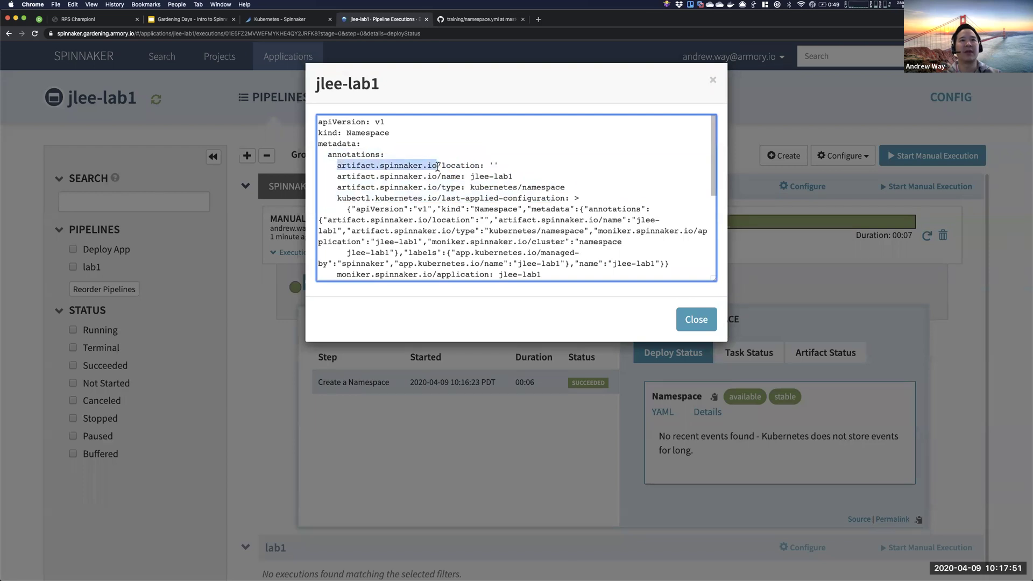
{"action": "left_click_drag", "start_coordinate": [521, 176], "coordinate": [473, 176]}
{"action": "left_click", "coordinate": [448, 177]}
{"action": "scroll", "coordinate": [422, 209], "scroll_direction": "down", "scroll_amount": 3}
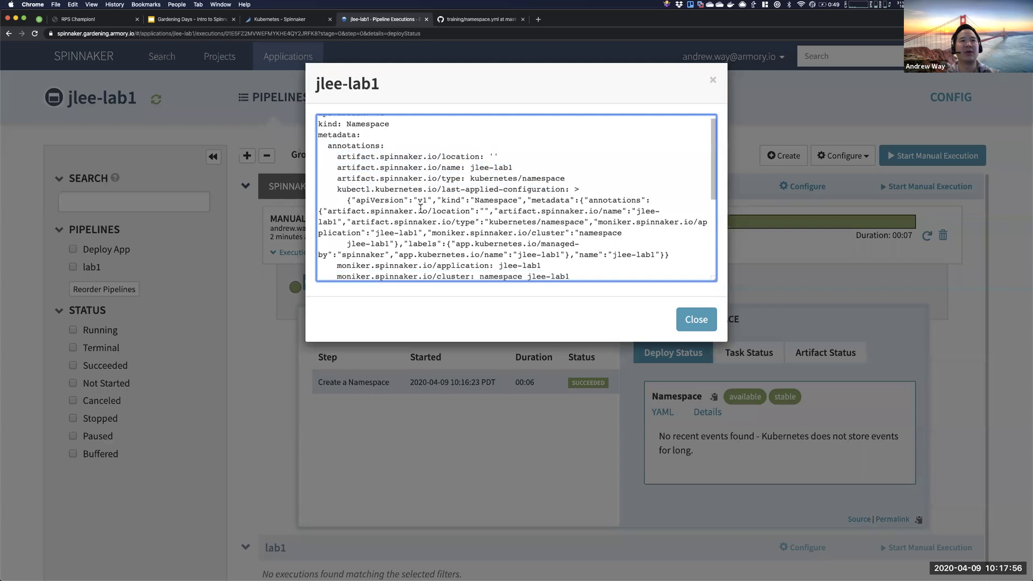
{"action": "scroll", "coordinate": [386, 183], "scroll_direction": "down", "scroll_amount": 2}
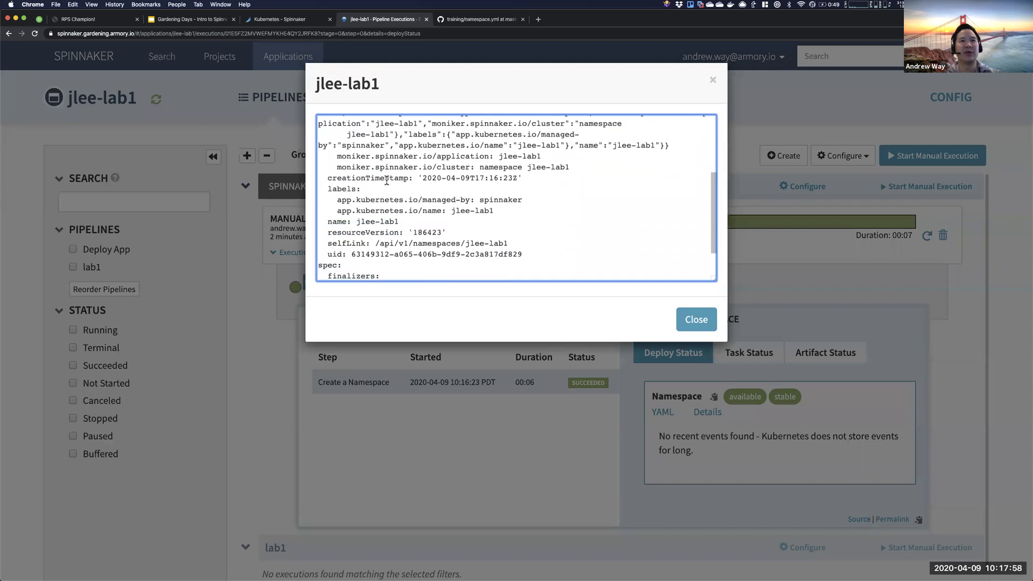
{"action": "scroll", "coordinate": [387, 181], "scroll_direction": "down", "scroll_amount": 3}
{"action": "left_click", "coordinate": [697, 320]}
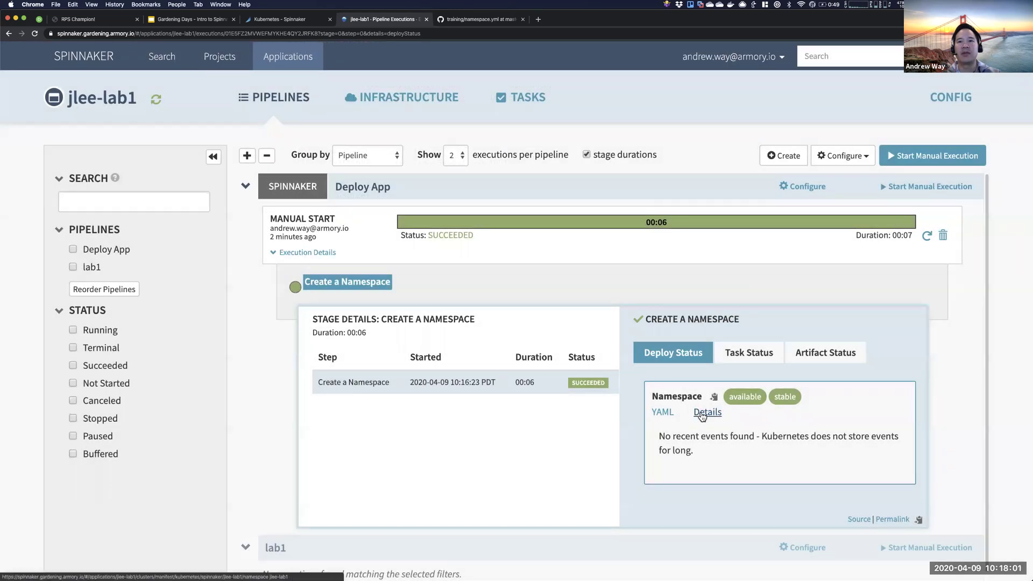
{"action": "left_click", "coordinate": [702, 412]}
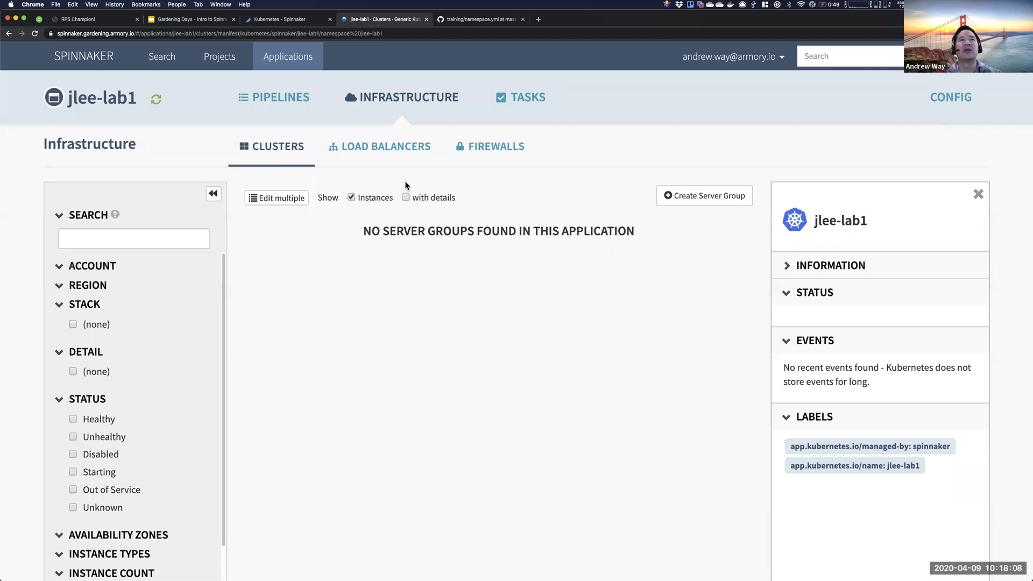
{"action": "left_click", "coordinate": [281, 102]}
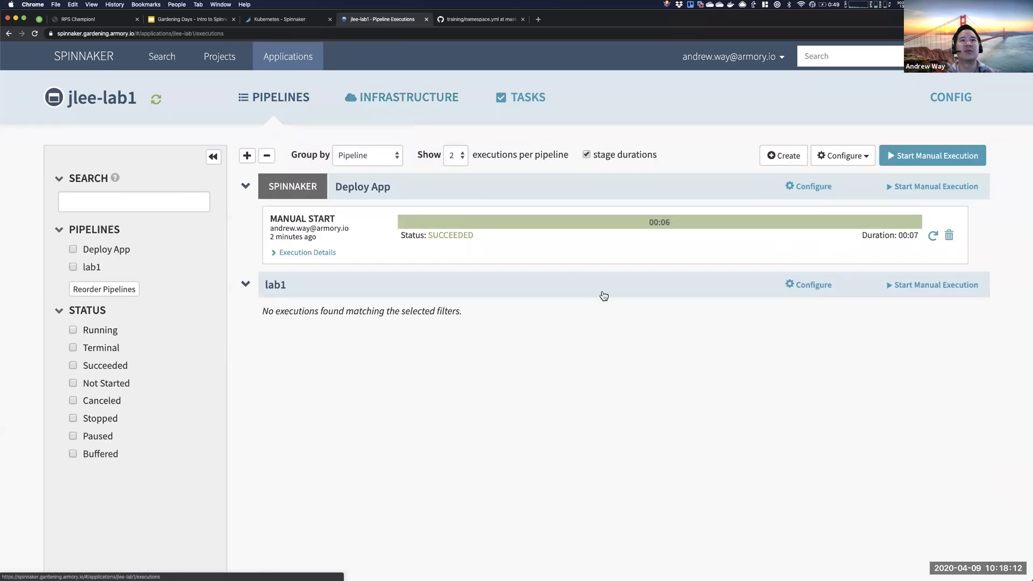
{"action": "left_click", "coordinate": [711, 226]}
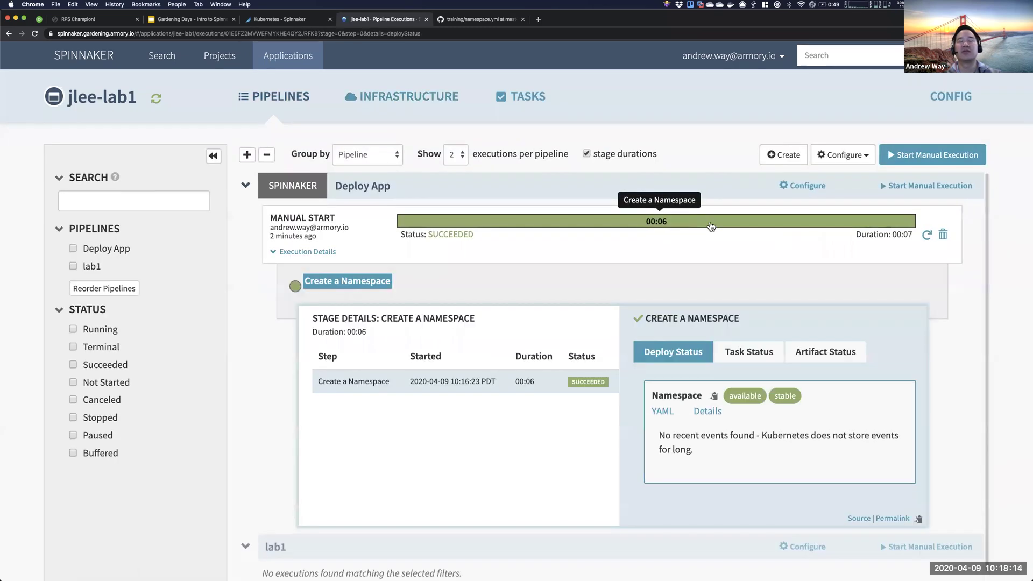
{"action": "left_click", "coordinate": [745, 359]}
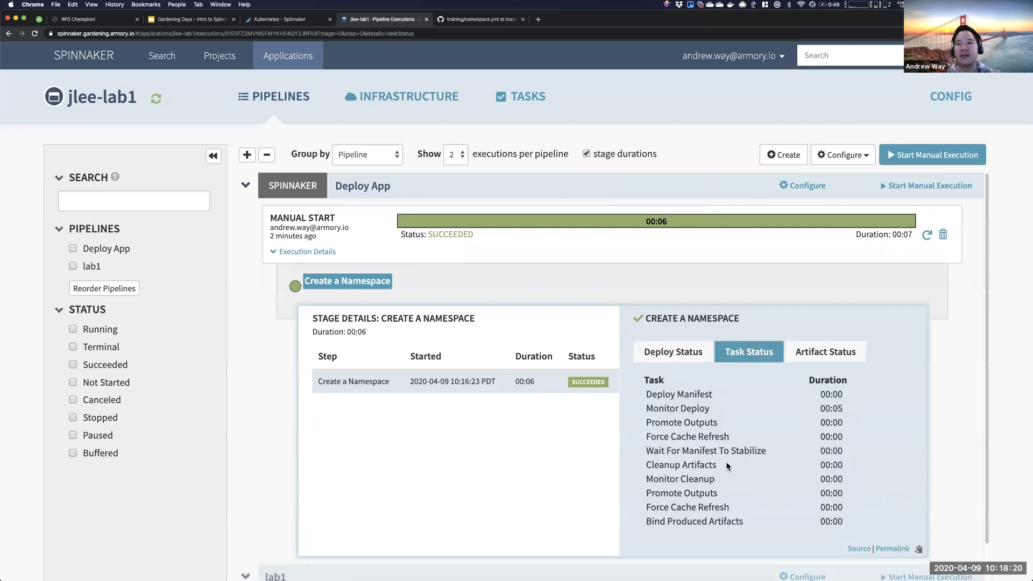
{"action": "left_click", "coordinate": [808, 358]}
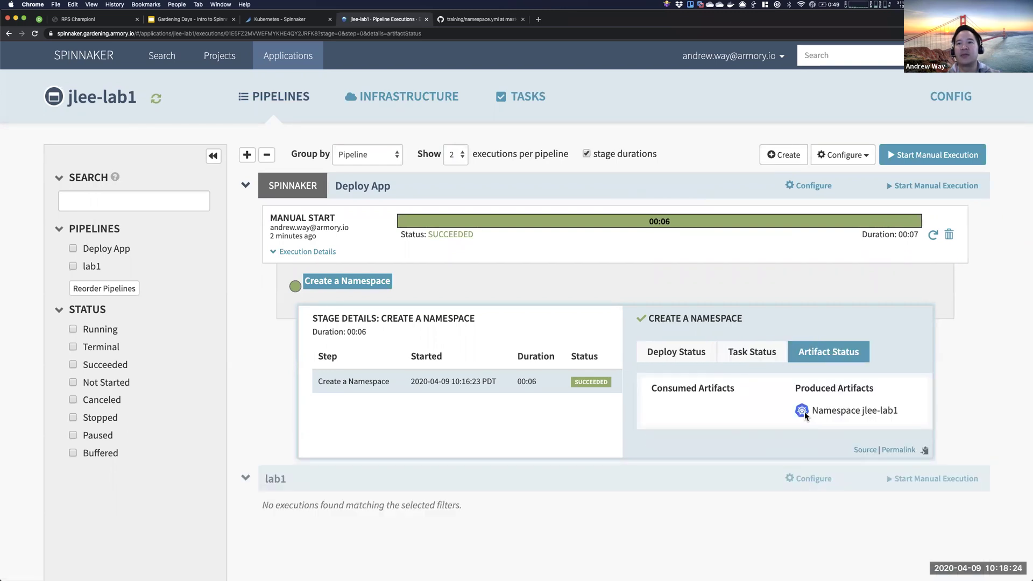
{"action": "left_click_drag", "start_coordinate": [814, 413], "coordinate": [900, 412]}
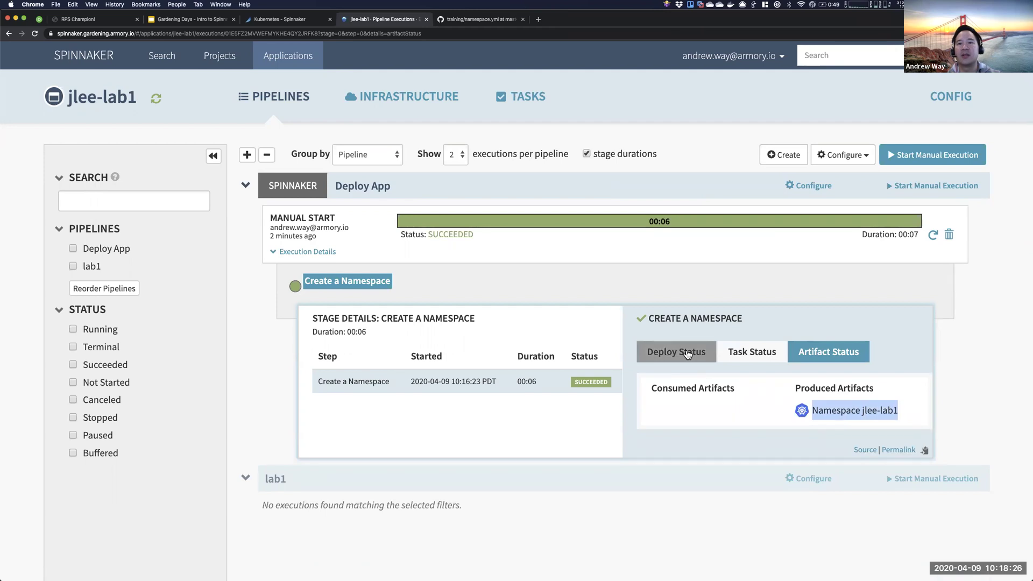
{"action": "left_click", "coordinate": [688, 354]}
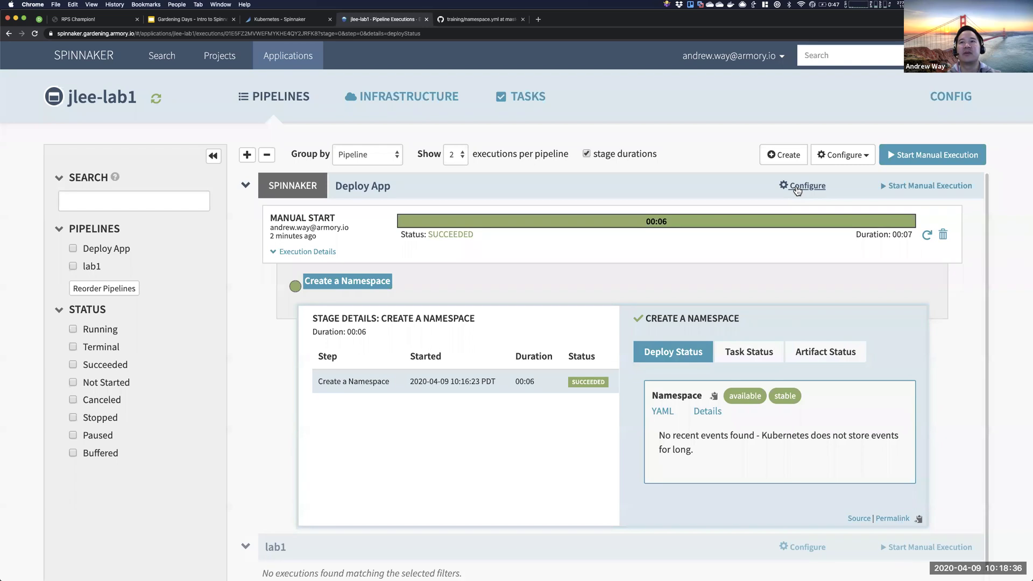
- Add a Deploy (Manifest) stage to Deploy App and rename it Deploy LB
{"action": "left_click", "coordinate": [797, 187]}
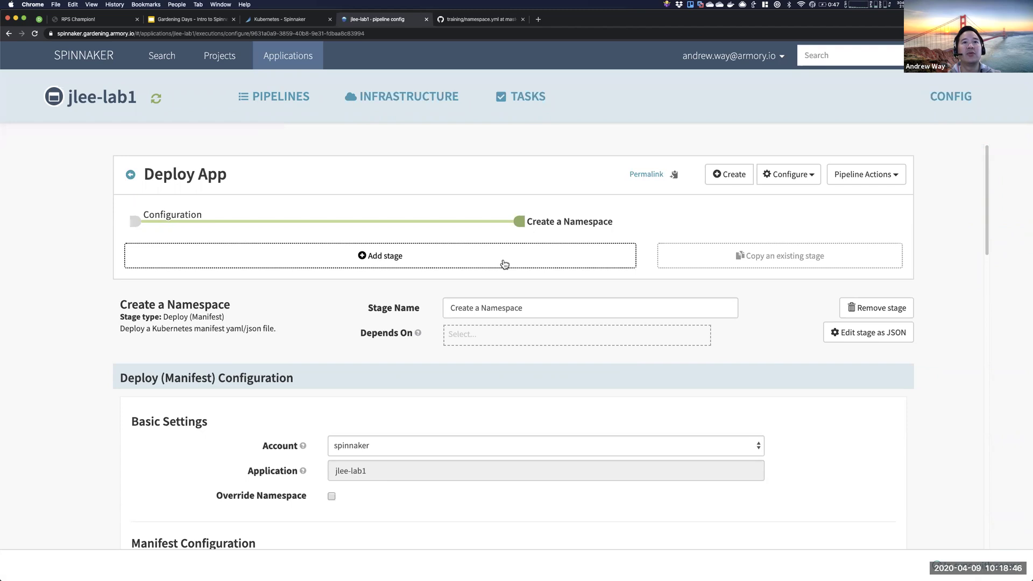
{"action": "left_click", "coordinate": [504, 264]}
{"action": "left_click", "coordinate": [470, 310]}
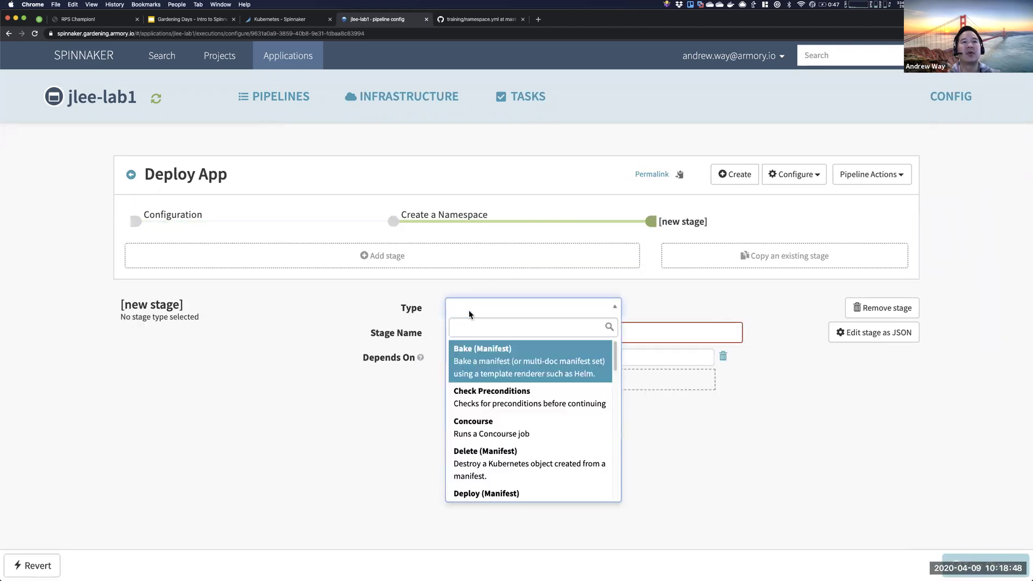
{"action": "type", "text": "deploy"}
{"action": "left_click", "coordinate": [491, 360]}
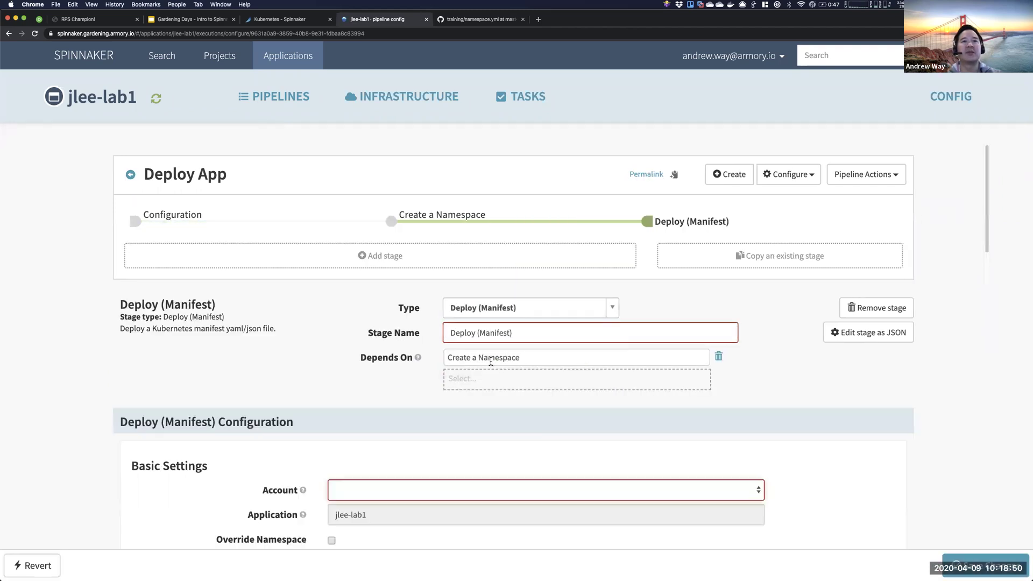
{"action": "left_click_drag", "start_coordinate": [476, 333], "coordinate": [575, 332]}
{"action": "type", "text": "LB"}
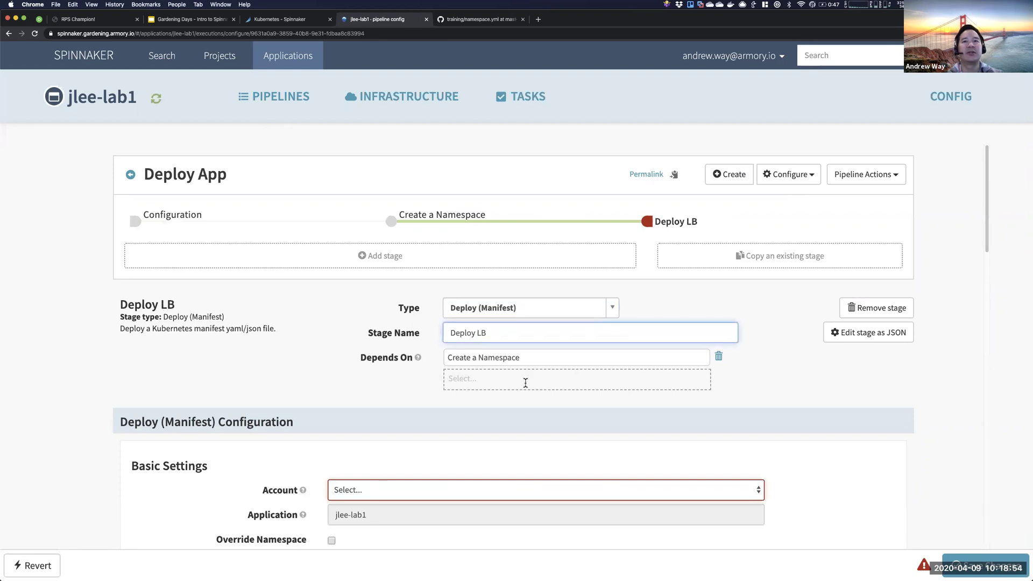
{"action": "left_click", "coordinate": [403, 414]}
- Set the Deploy LB account to spinnaker and keep the manifest source as Text
{"action": "scroll", "coordinate": [401, 429], "scroll_direction": "down", "scroll_amount": 3}
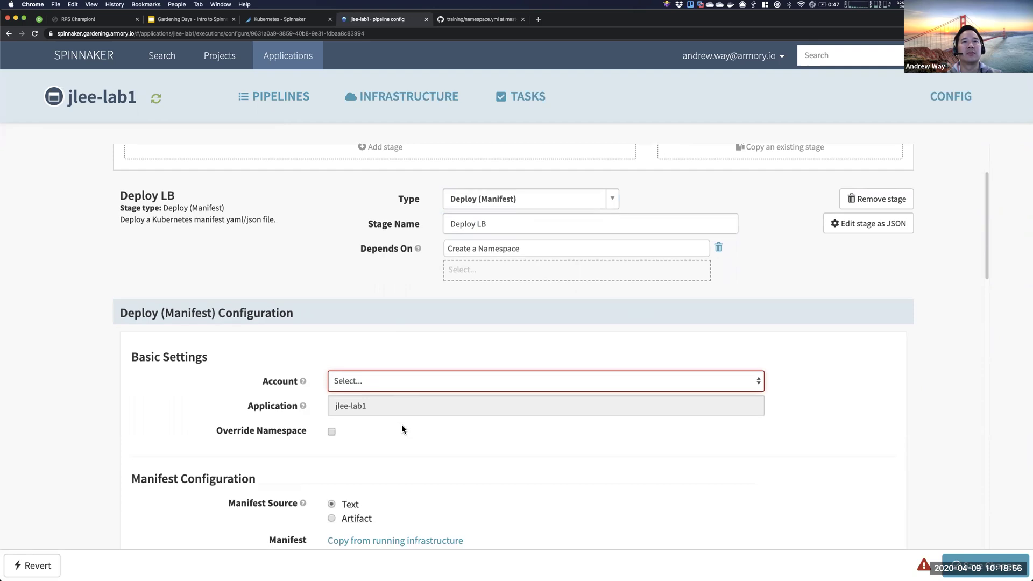
{"action": "left_click", "coordinate": [389, 383]}
{"action": "left_click", "coordinate": [379, 394]}
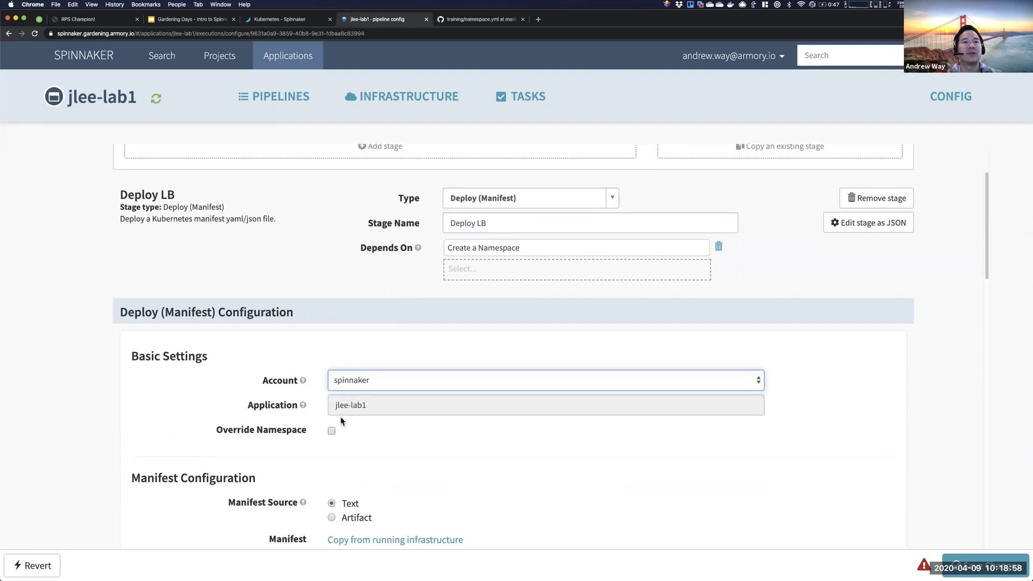
{"action": "scroll", "coordinate": [353, 437], "scroll_direction": "down", "scroll_amount": 2}
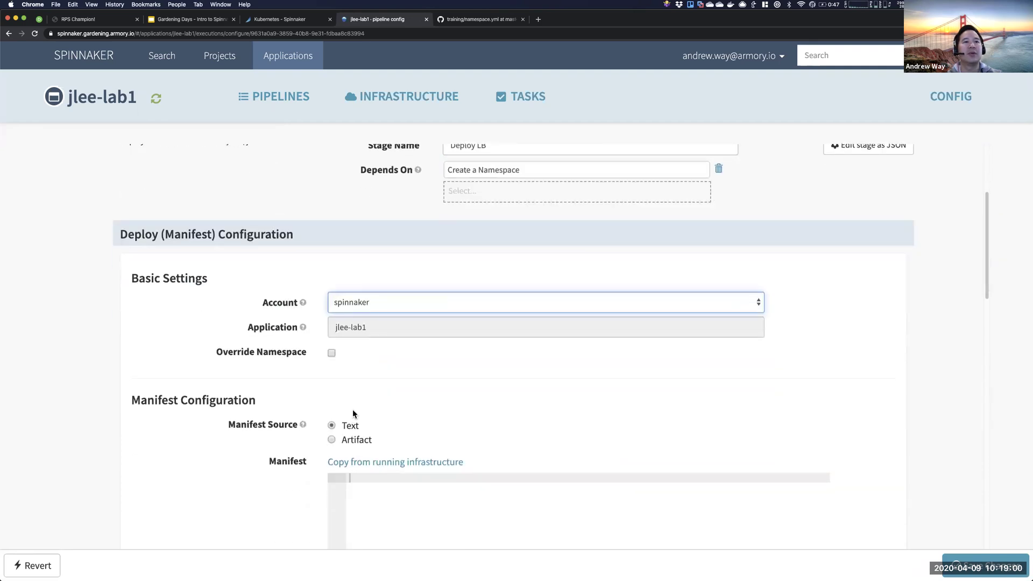
{"action": "scroll", "coordinate": [351, 306], "scroll_direction": "up", "scroll_amount": 1}
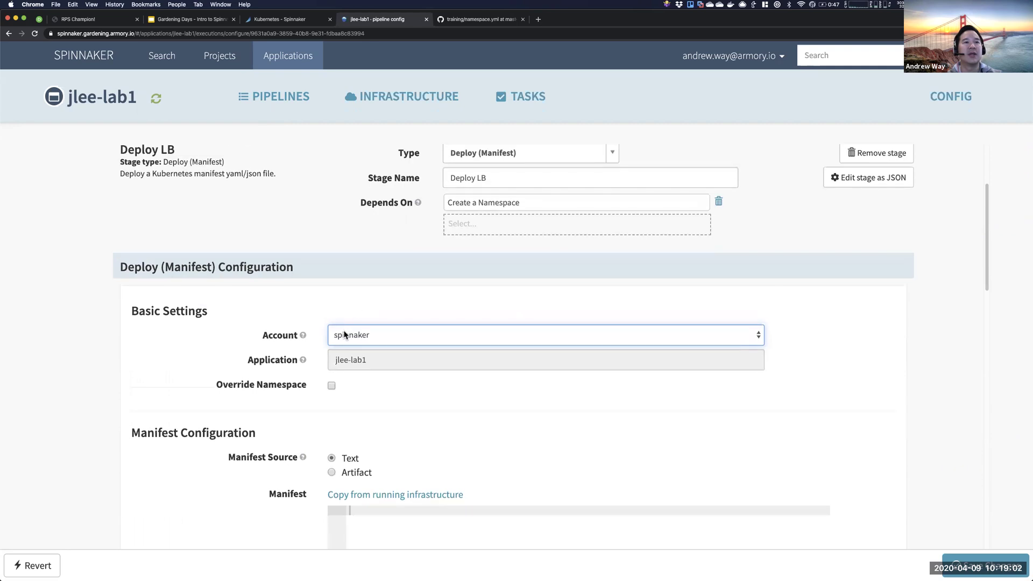
{"action": "scroll", "coordinate": [402, 356], "scroll_direction": "down", "scroll_amount": 3}
{"action": "left_click", "coordinate": [332, 362]}
{"action": "left_click", "coordinate": [332, 356]}
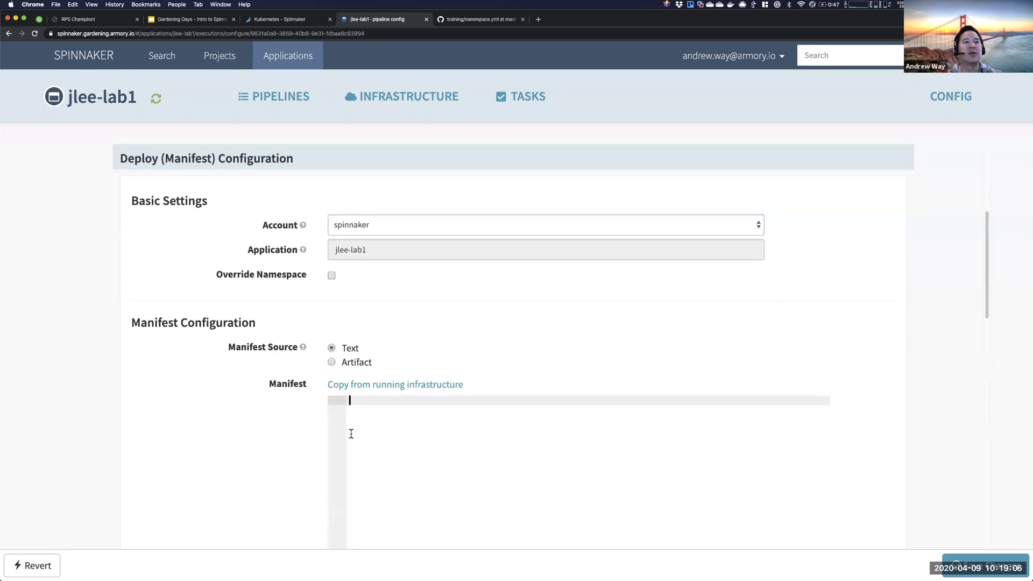
- Copy all 13 lines of service.yml from the GitHub manifests folder
{"action": "left_click", "coordinate": [471, 19]}
{"action": "left_click", "coordinate": [543, 147]}
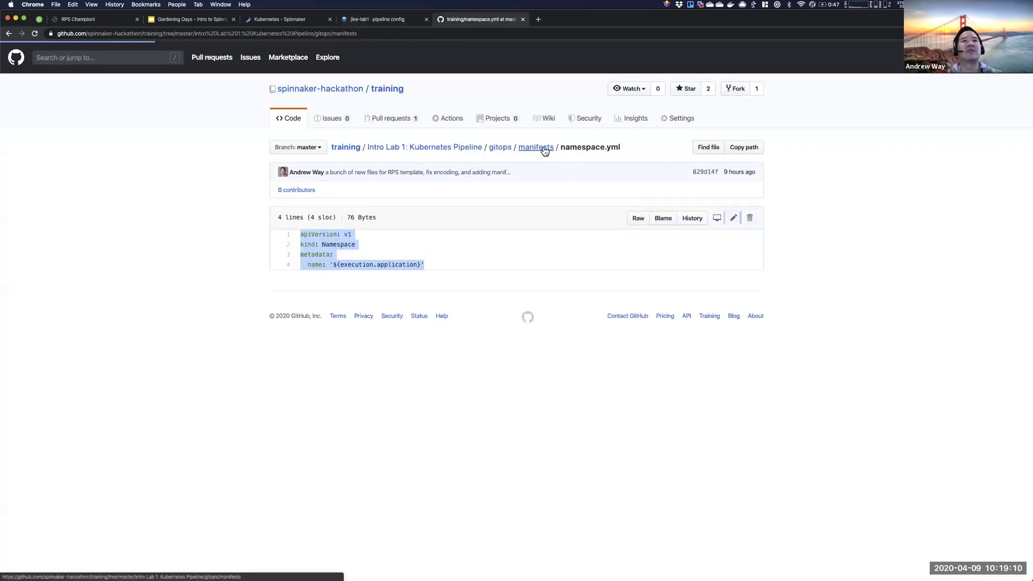
{"action": "left_click", "coordinate": [304, 260]}
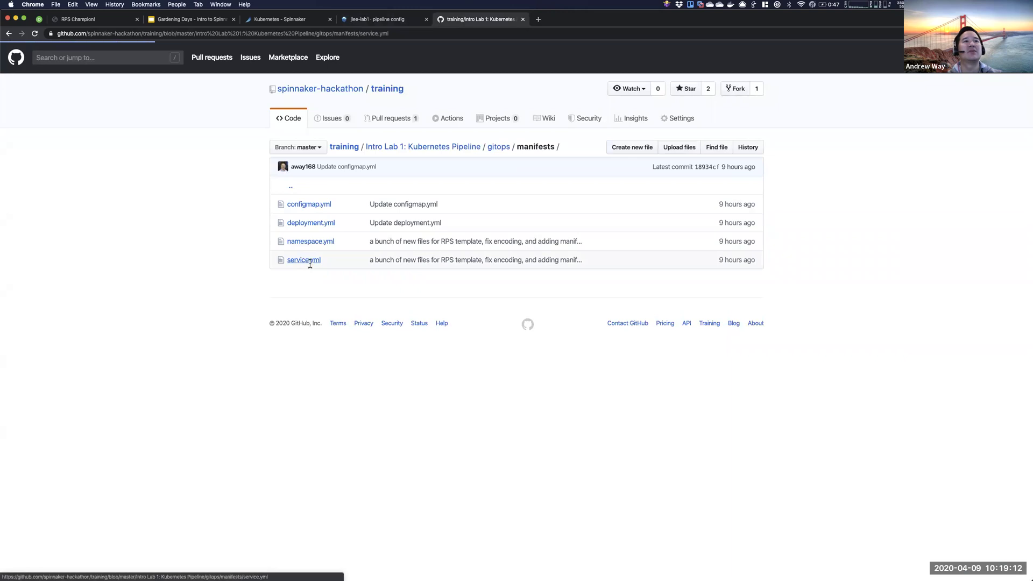
{"action": "left_click_drag", "start_coordinate": [380, 356], "coordinate": [291, 234]}
{"action": "key", "text": "super+c"}
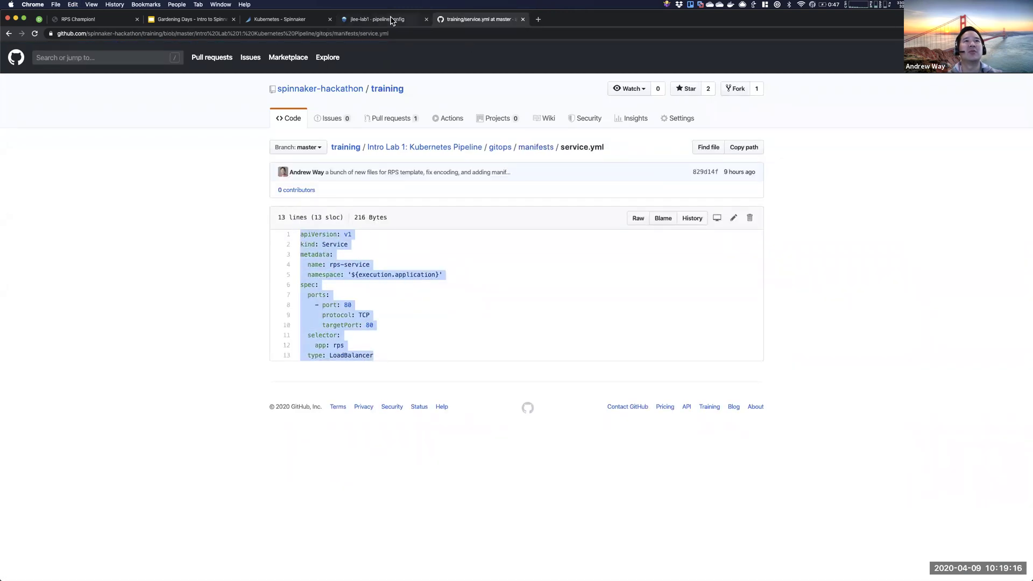
{"action": "left_click", "coordinate": [385, 23]}
{"action": "left_click", "coordinate": [353, 403]}
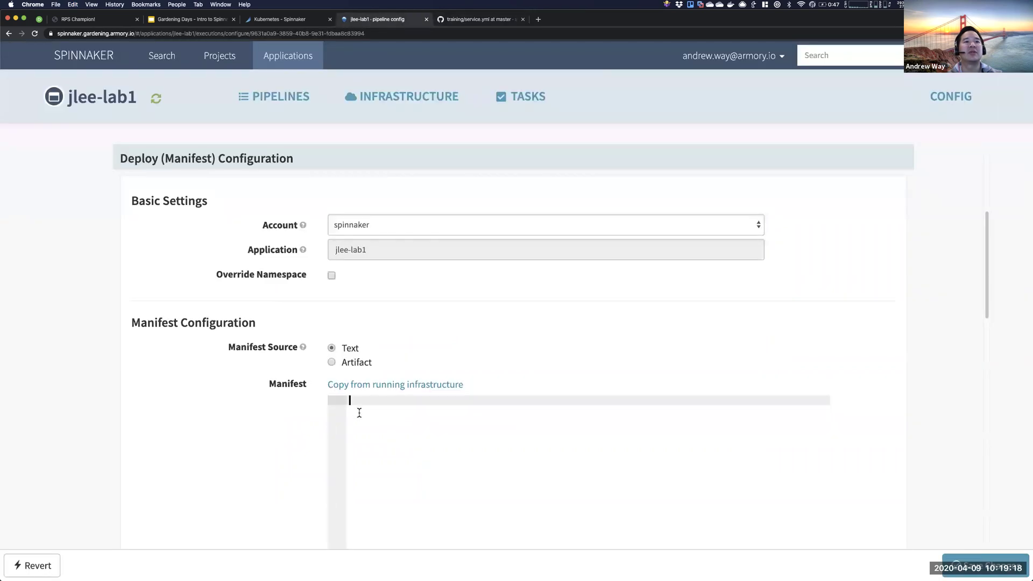
- Paste the rps-service LoadBalancer manifest into Deploy LB, save, and return to executions
{"action": "key", "text": "super+v"}
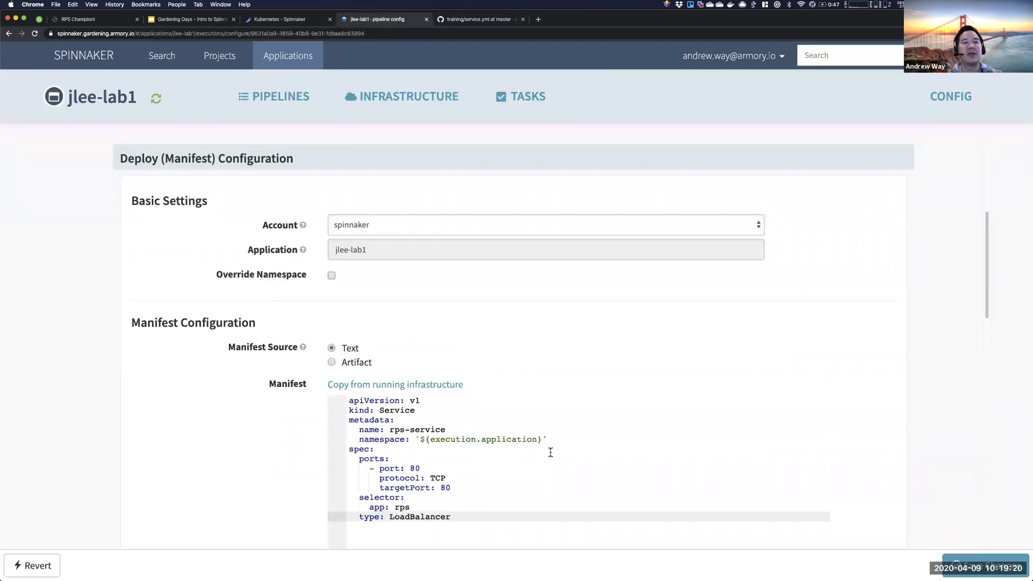
{"action": "left_click_drag", "start_coordinate": [548, 439], "coordinate": [411, 439]}
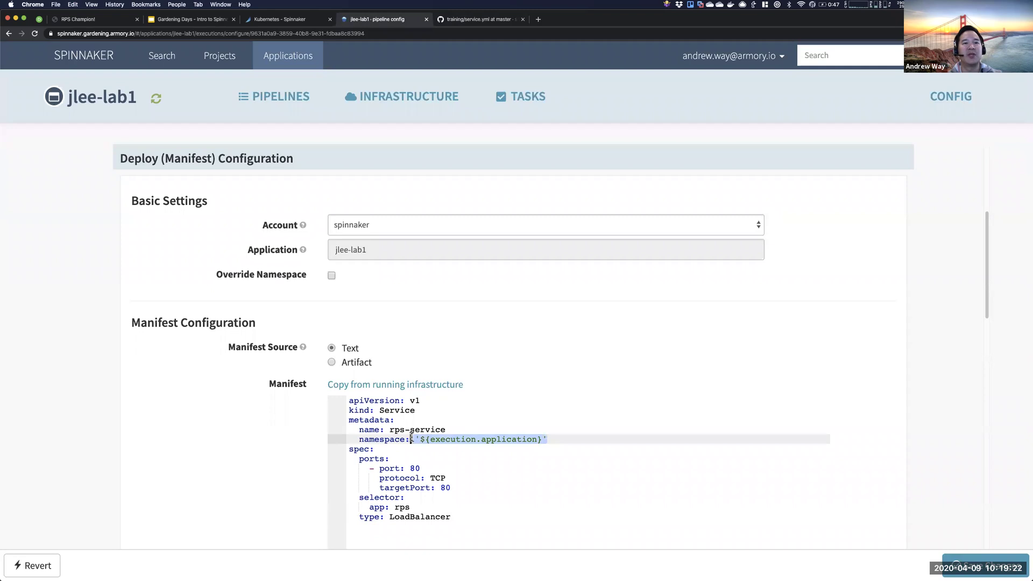
{"action": "left_click", "coordinate": [412, 440]}
{"action": "left_click_drag", "start_coordinate": [414, 439], "coordinate": [570, 439]}
{"action": "left_click_drag", "start_coordinate": [451, 518], "coordinate": [298, 386]}
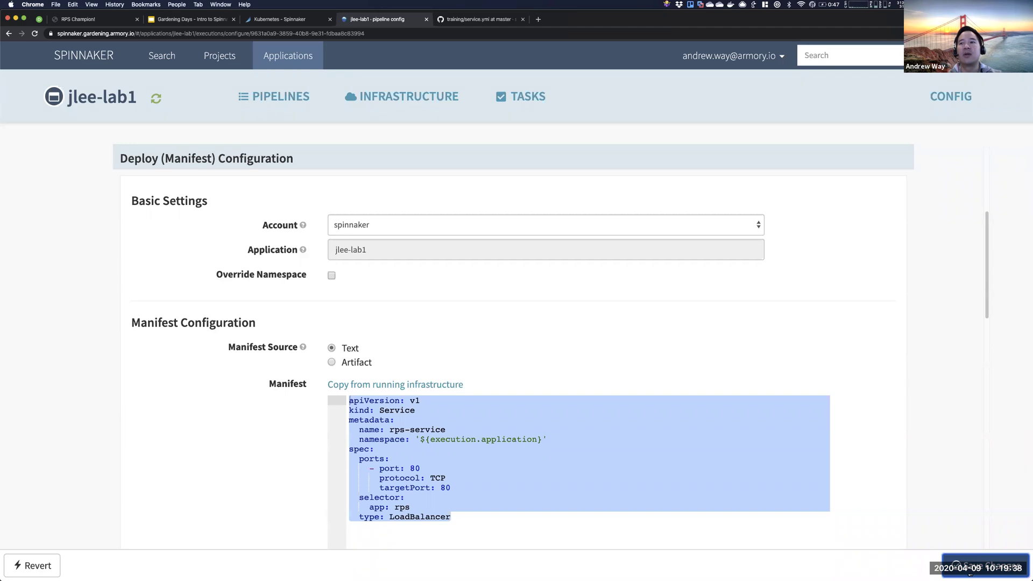
{"action": "left_click", "coordinate": [971, 572]}
{"action": "scroll", "coordinate": [553, 323], "scroll_direction": "up", "scroll_amount": 5}
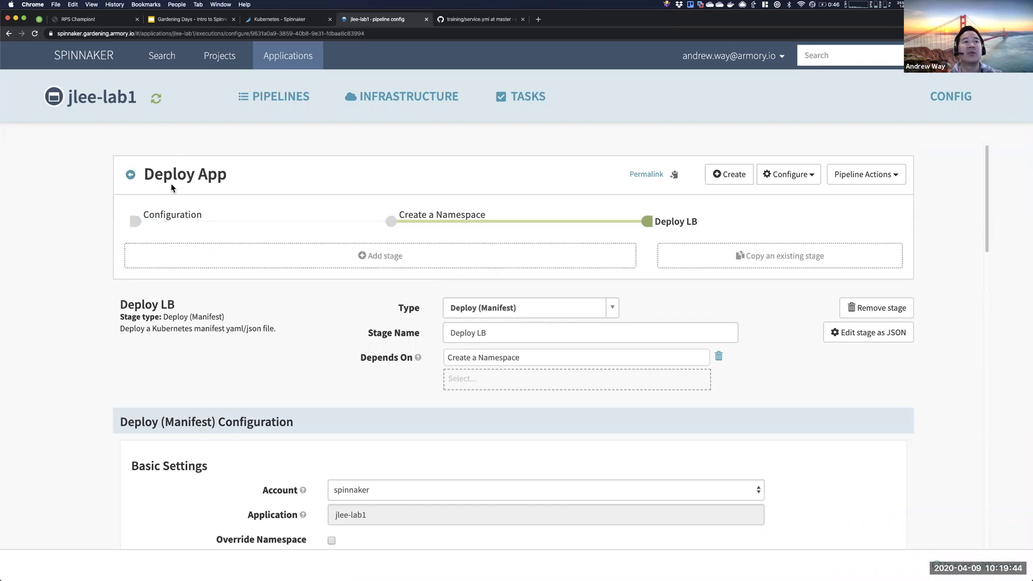
{"action": "left_click", "coordinate": [130, 175]}
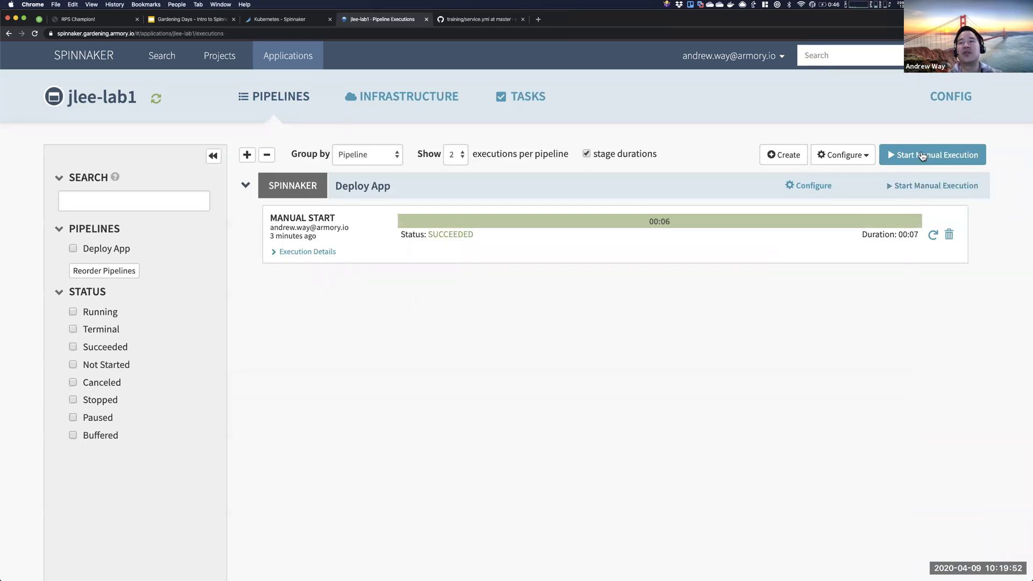
- Re-run the previous Deploy App execution and confirm Run in the parameters dialog
{"action": "left_click", "coordinate": [915, 157]}
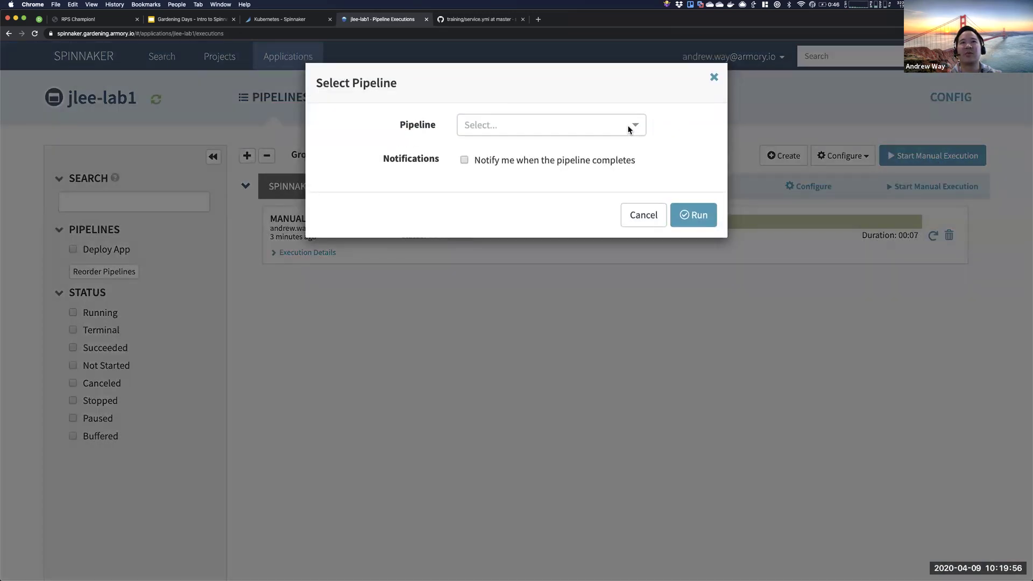
{"action": "left_click", "coordinate": [628, 125]}
{"action": "left_click", "coordinate": [638, 217]}
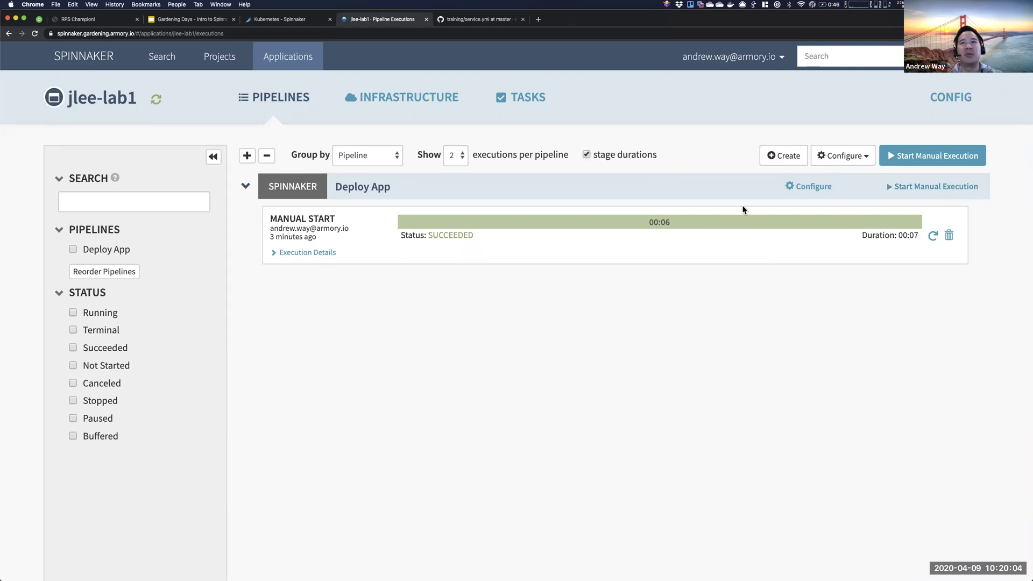
{"action": "left_click", "coordinate": [941, 188]}
{"action": "left_click", "coordinate": [634, 205]}
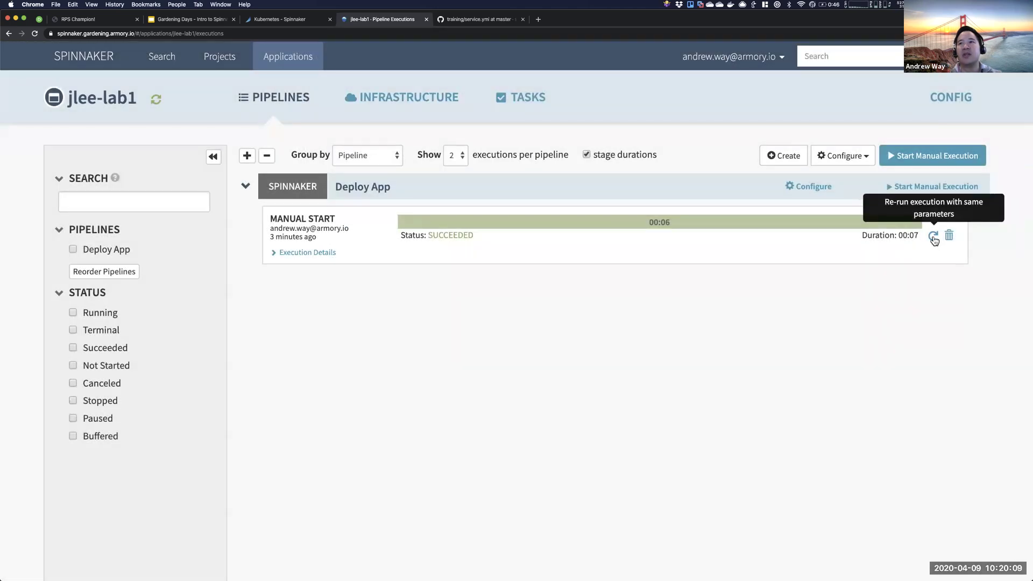
{"action": "left_click", "coordinate": [934, 238]}
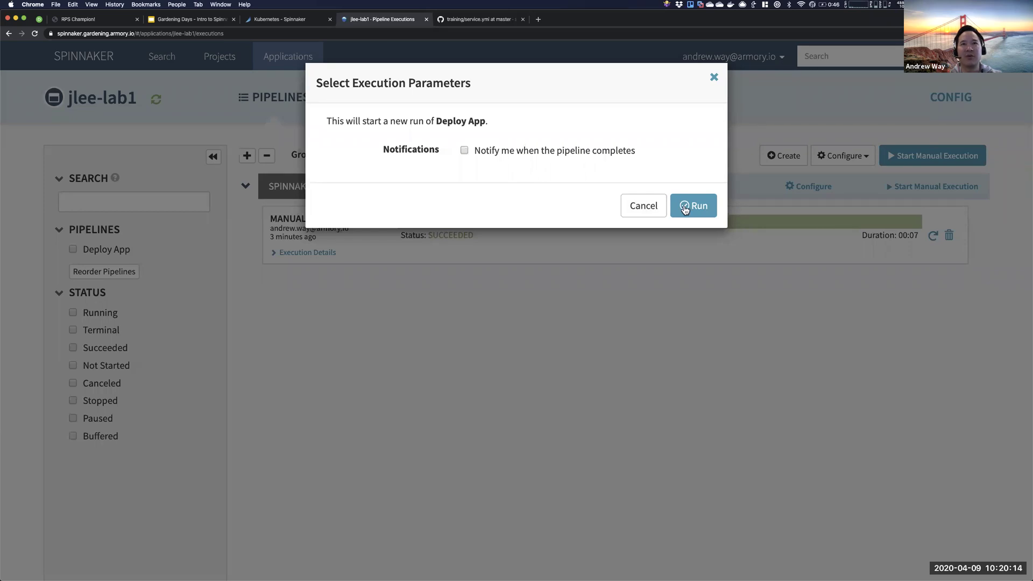
{"action": "left_click", "coordinate": [693, 205]}
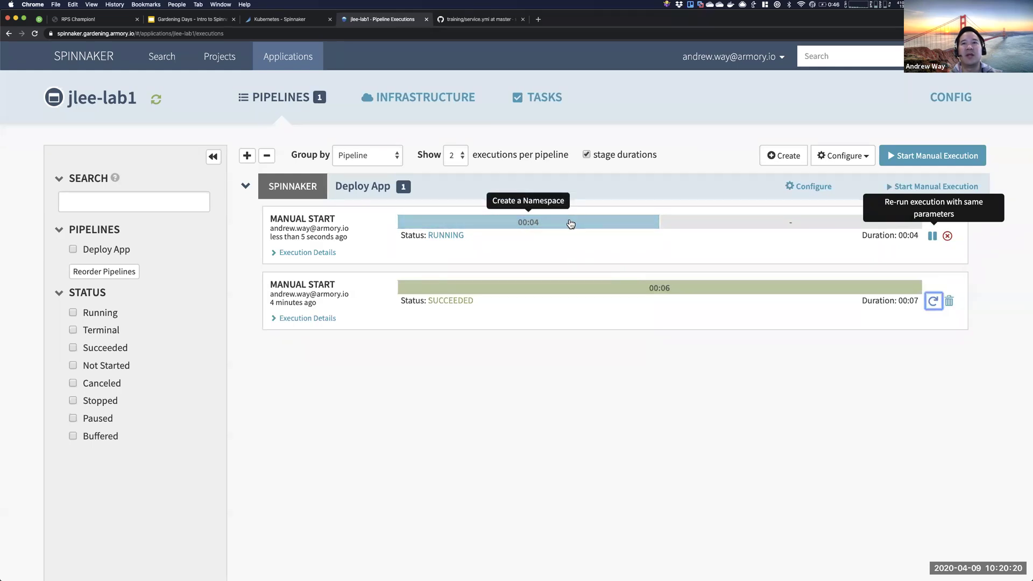
- Open the Deploy LB stage of the succeeded run and find the rps-service load balancer hostname
{"action": "left_click", "coordinate": [572, 223]}
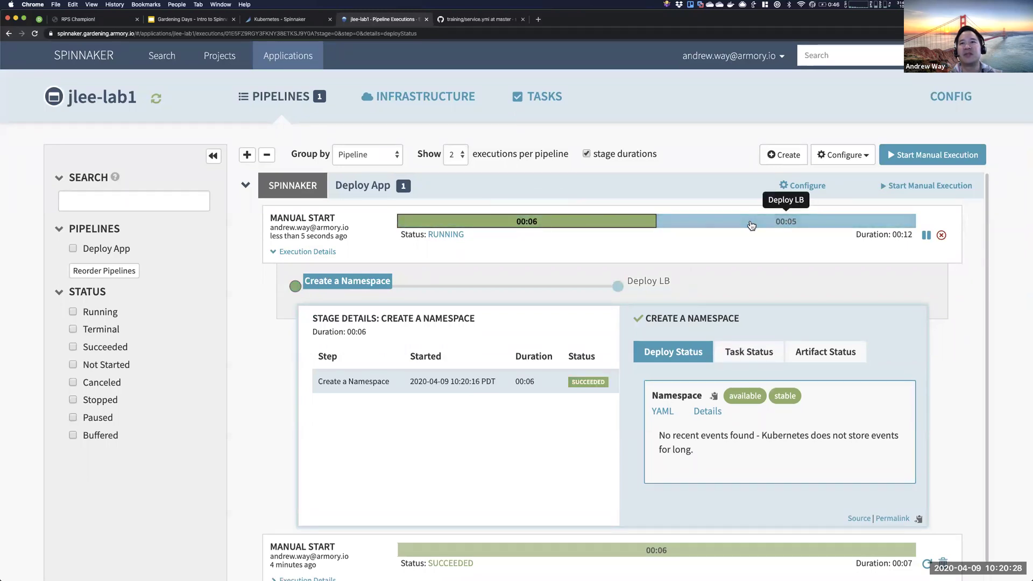
{"action": "left_click", "coordinate": [751, 225]}
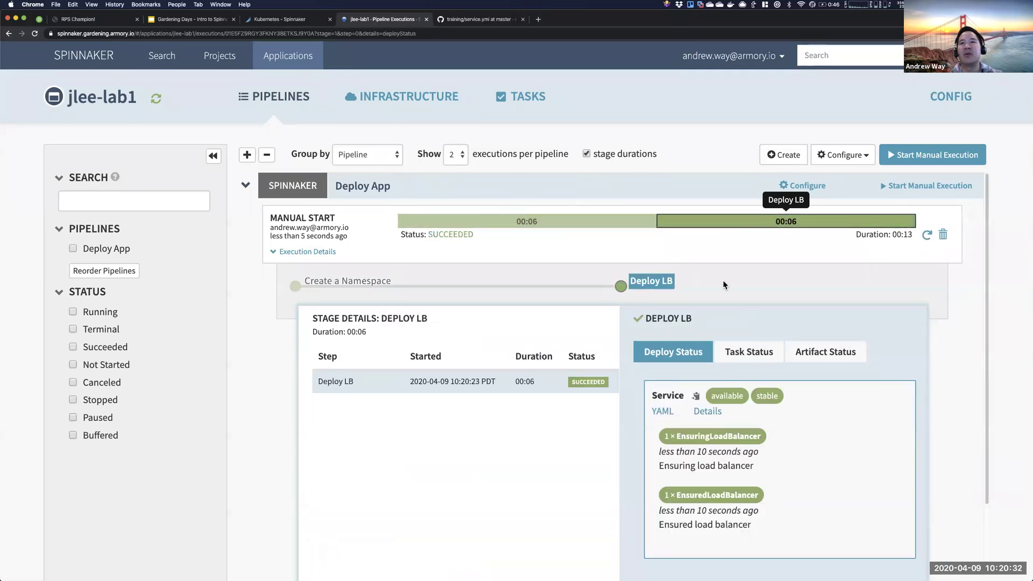
{"action": "left_click", "coordinate": [663, 412]}
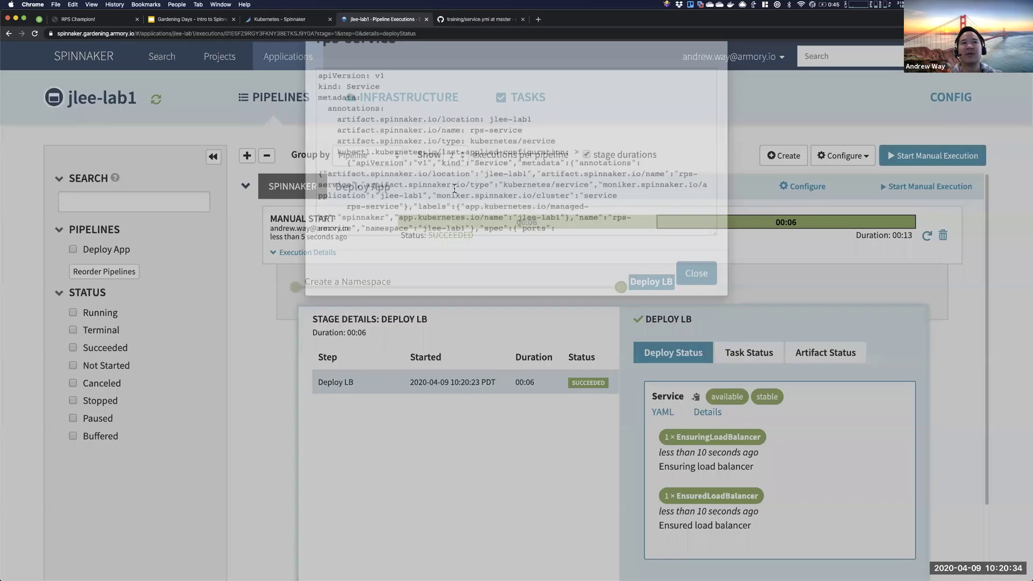
{"action": "left_click_drag", "start_coordinate": [318, 120], "coordinate": [386, 144]}
{"action": "left_click", "coordinate": [399, 146]}
{"action": "scroll", "coordinate": [432, 170], "scroll_direction": "down", "scroll_amount": 10}
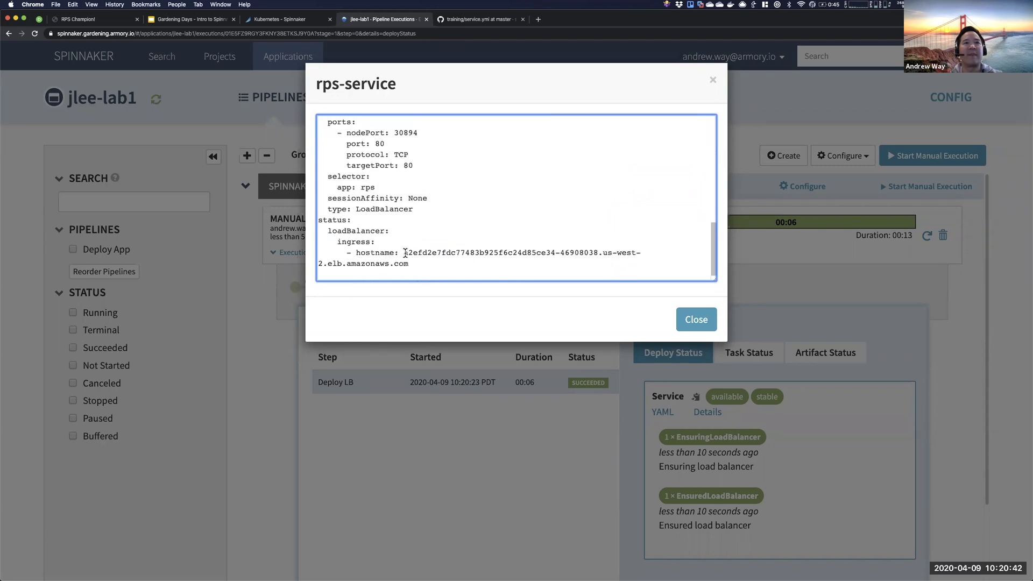
{"action": "left_click_drag", "start_coordinate": [404, 253], "coordinate": [408, 261]}
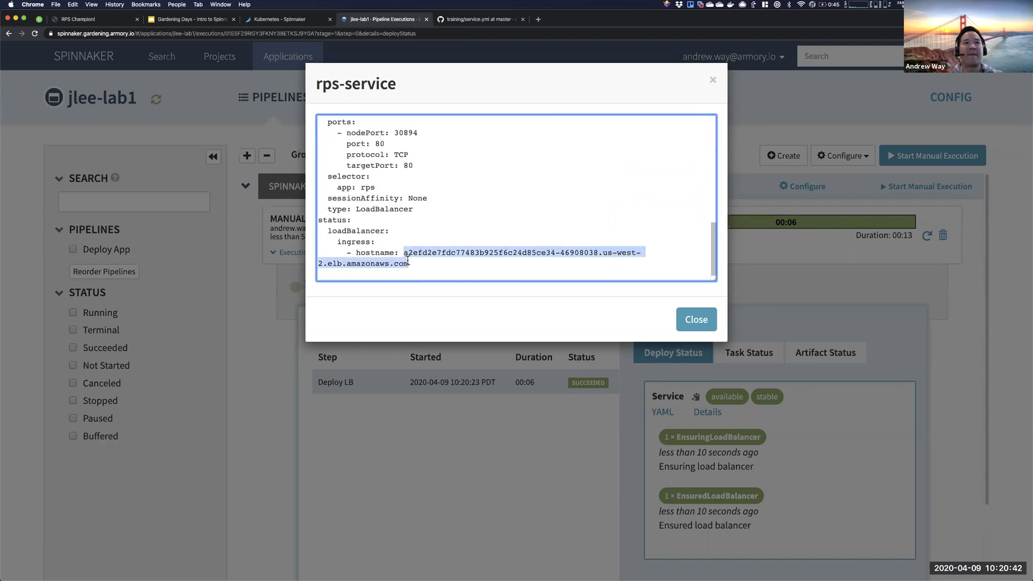
{"action": "left_click", "coordinate": [710, 320]}
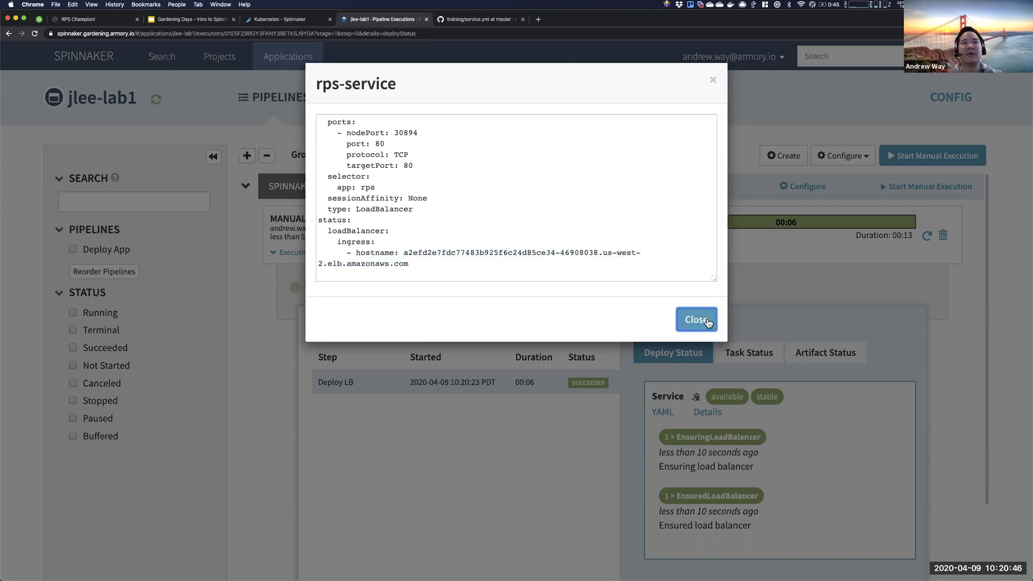
{"action": "left_click", "coordinate": [709, 319]}
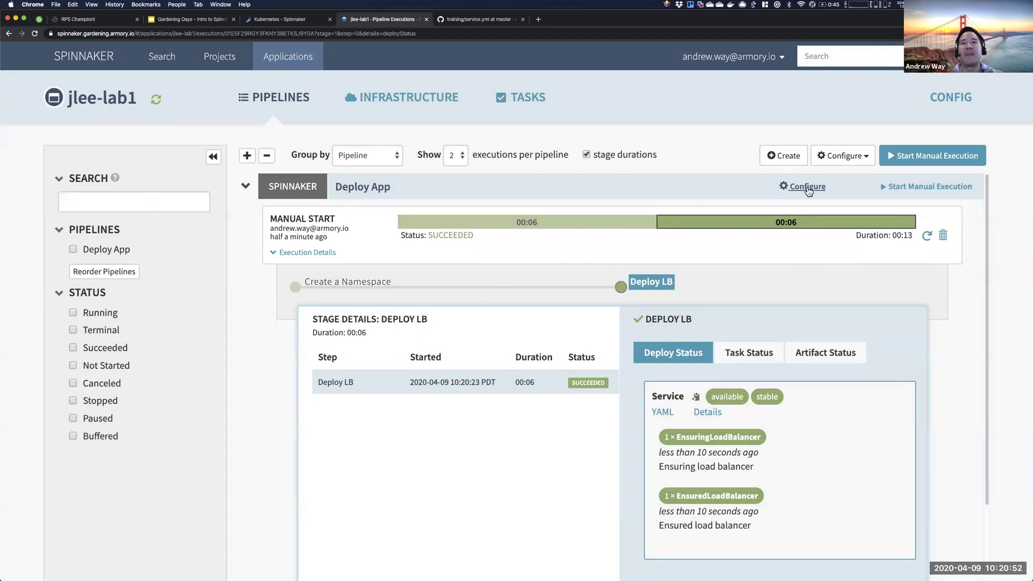
- Copy the rps-service ingress hostname from the JLEE-LAB1 load balancer details, then return to Pipelines
{"action": "left_click", "coordinate": [707, 412]}
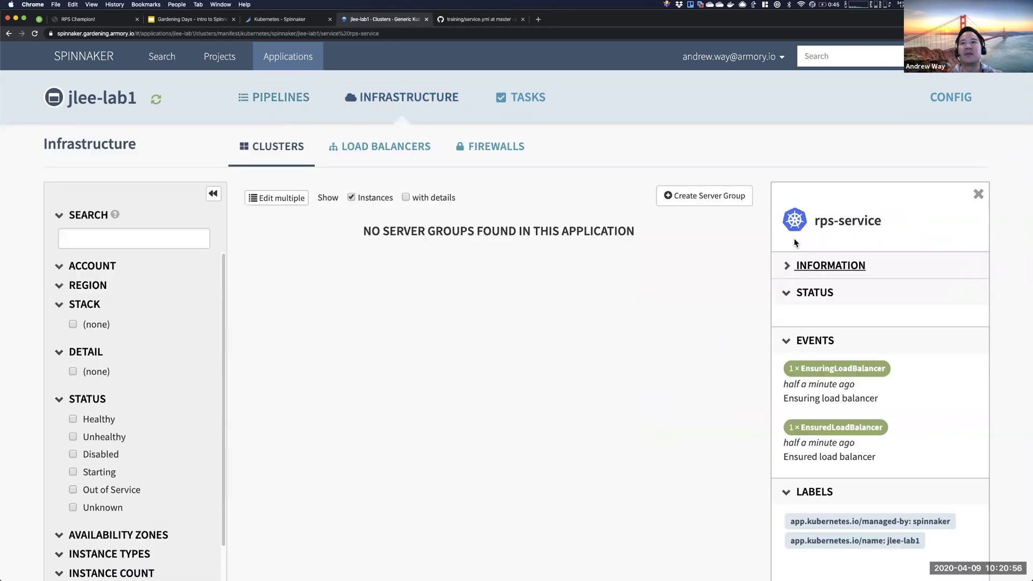
{"action": "left_click_drag", "start_coordinate": [814, 220], "coordinate": [898, 235]}
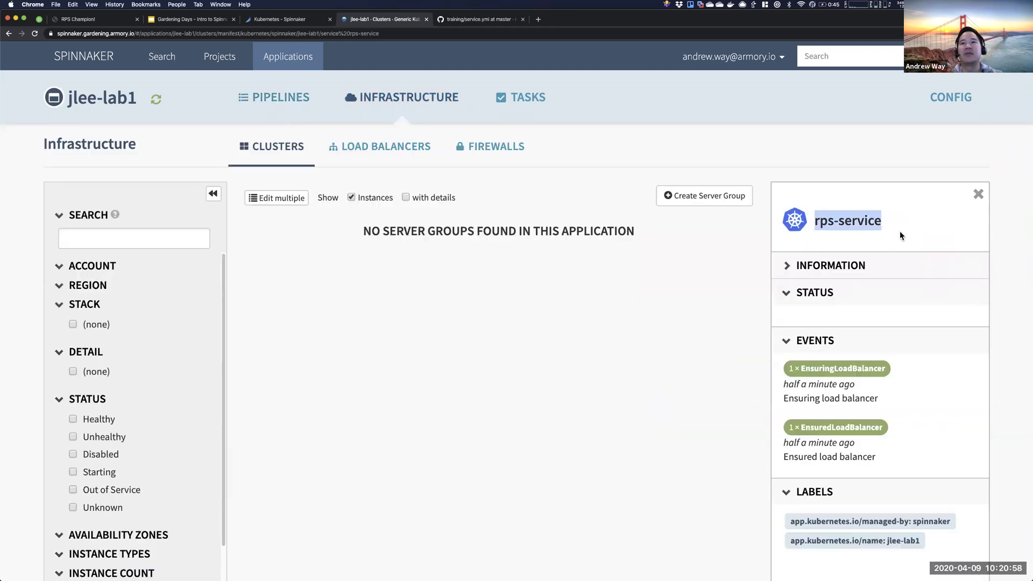
{"action": "left_click", "coordinate": [901, 235]}
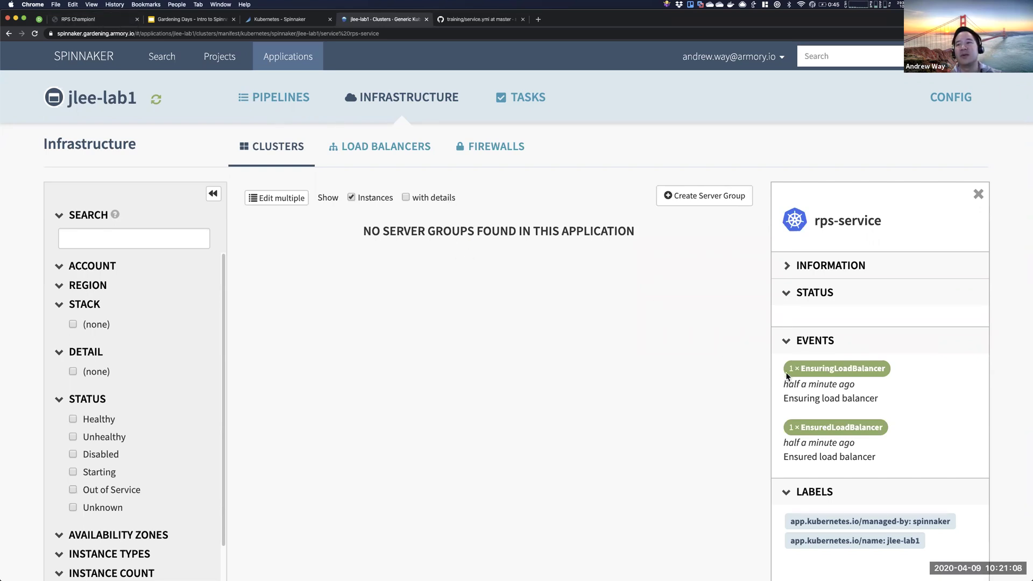
{"action": "left_click", "coordinate": [371, 153]}
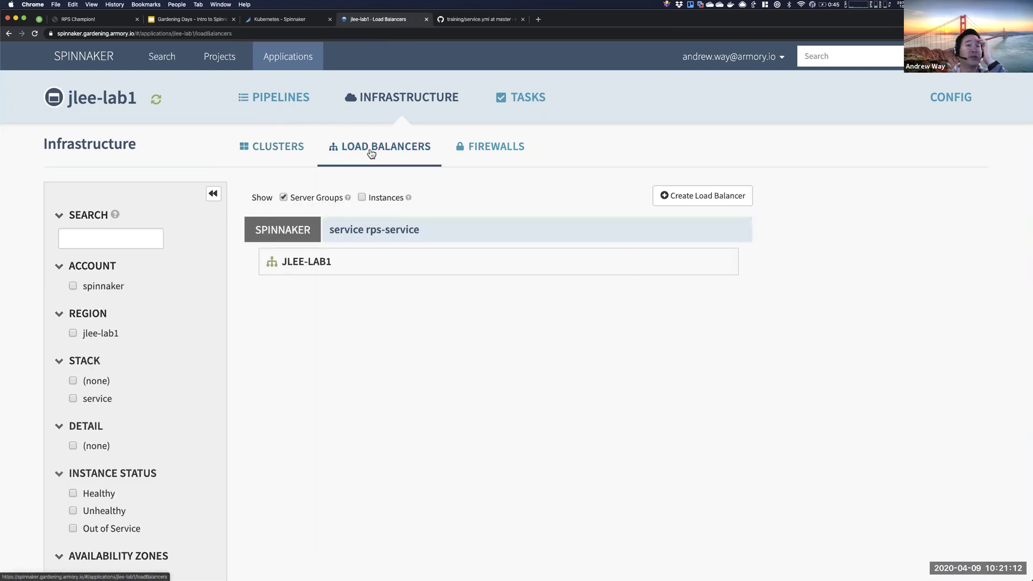
{"action": "left_click", "coordinate": [311, 264]}
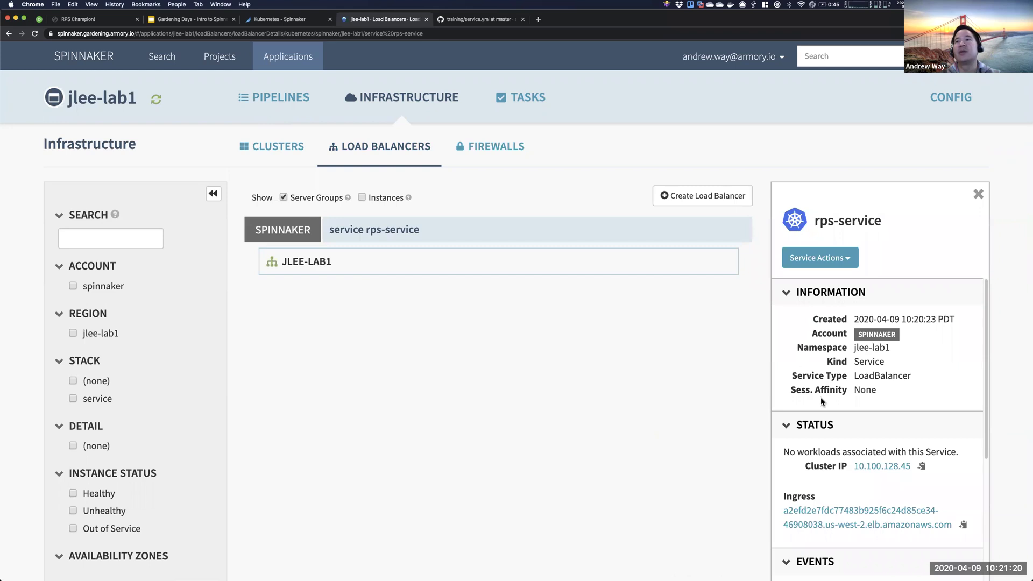
{"action": "left_click_drag", "start_coordinate": [854, 350], "coordinate": [898, 353]}
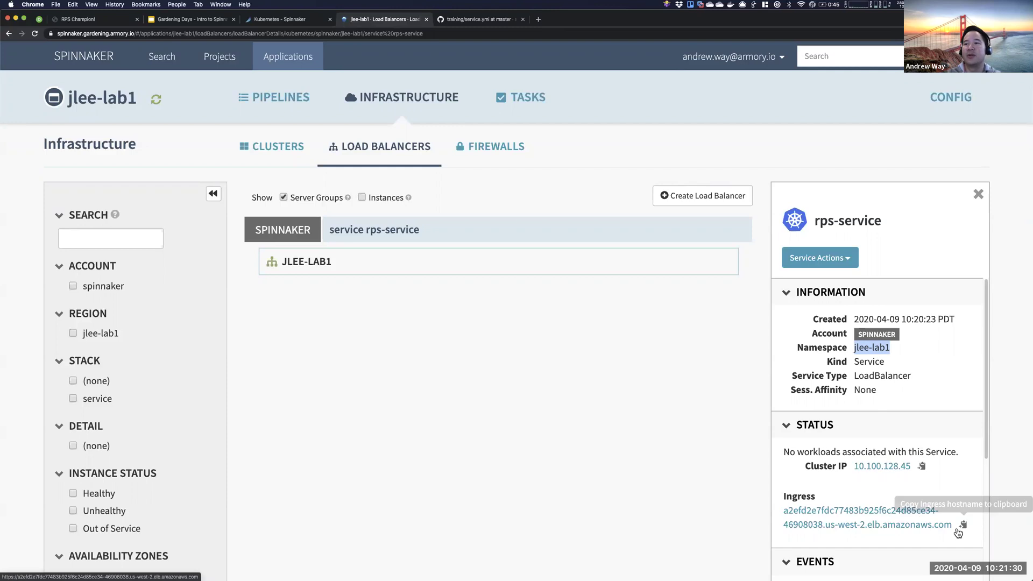
{"action": "left_click", "coordinate": [964, 527]}
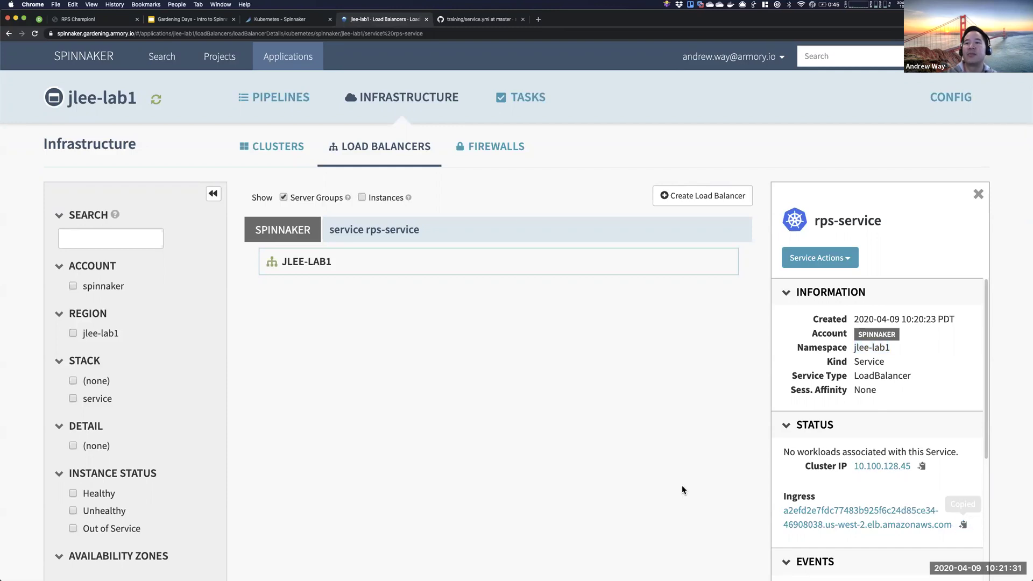
{"action": "left_click", "coordinate": [272, 101]}
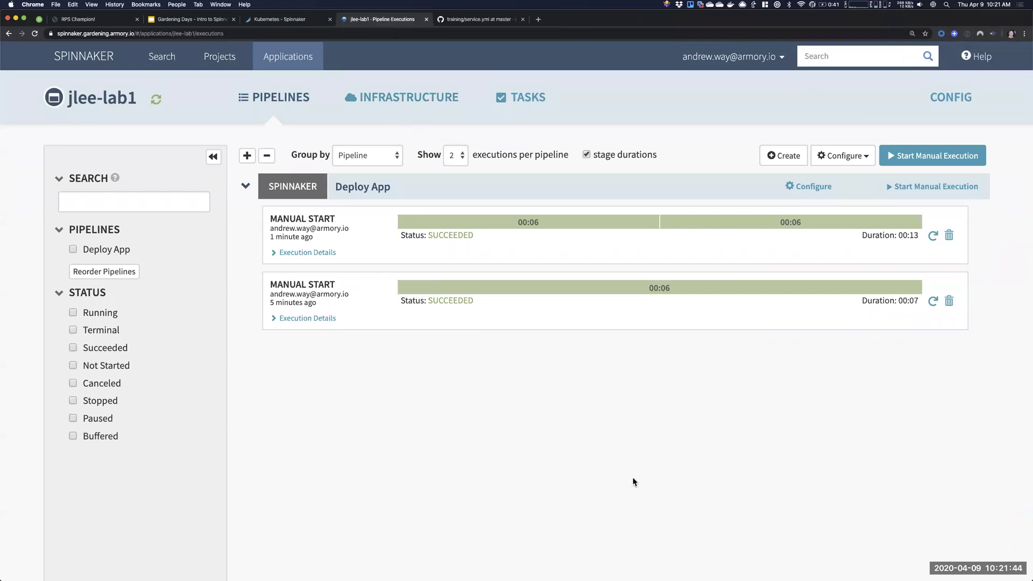
- Add a new Deploy (Manifest) stage to the Deploy App pipeline
{"action": "left_click", "coordinate": [802, 189]}
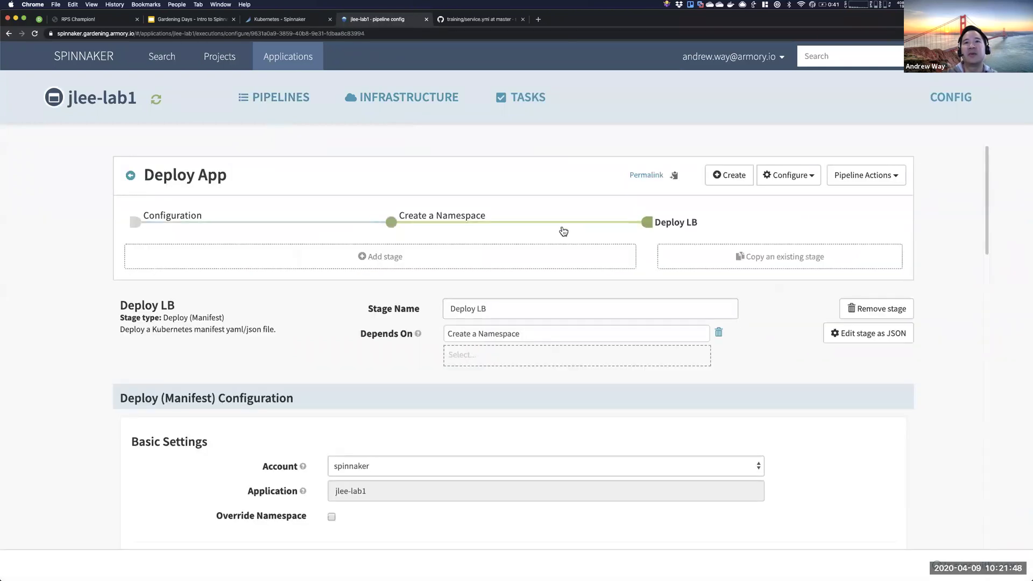
{"action": "left_click", "coordinate": [521, 259]}
{"action": "left_click", "coordinate": [524, 308]}
{"action": "type", "text": "Deploy"}
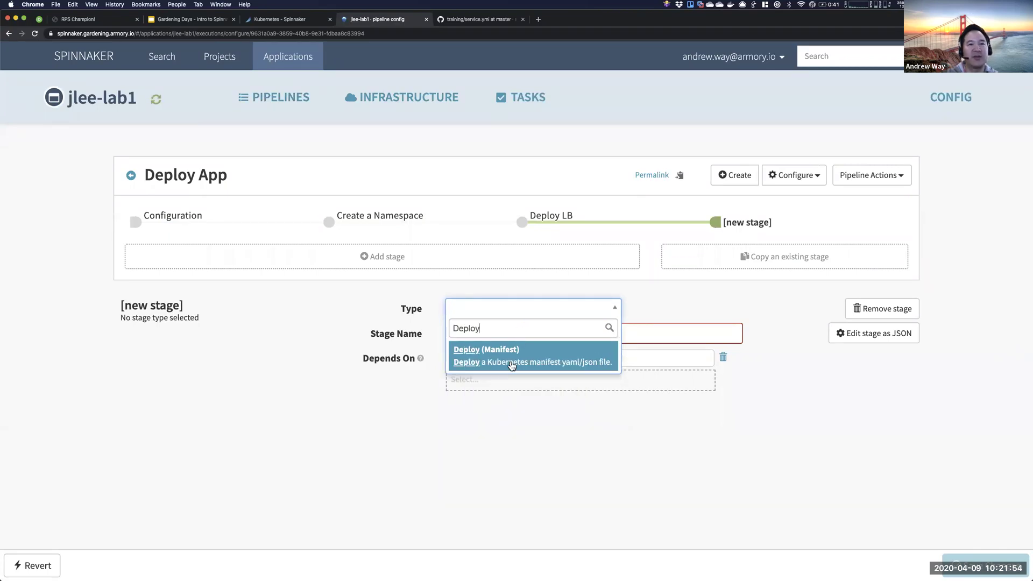
{"action": "left_click", "coordinate": [512, 364]}
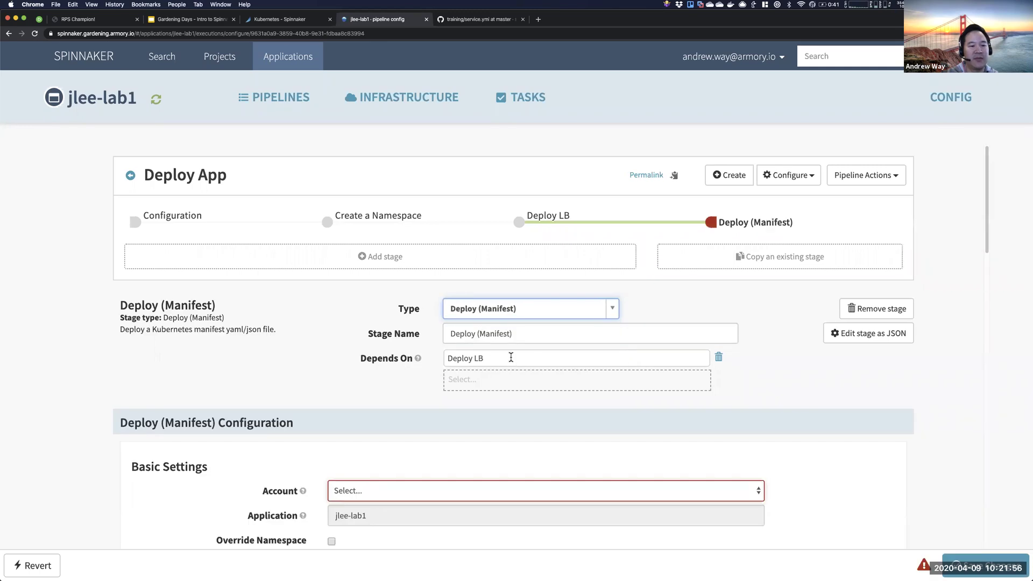
- Rename the new stage to 'Deploy CM & App'
{"action": "left_click_drag", "start_coordinate": [514, 328], "coordinate": [479, 334]}
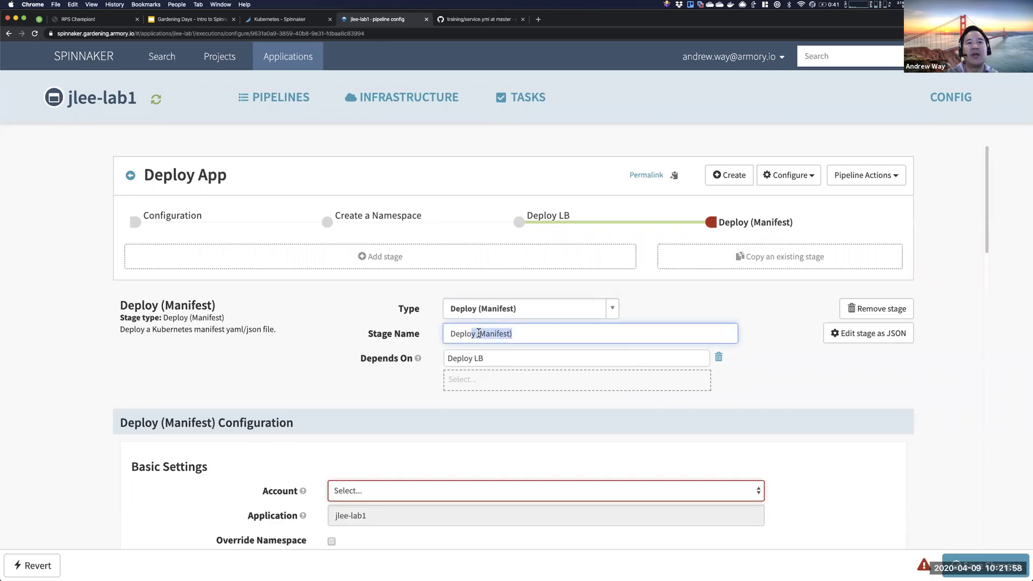
{"action": "type", "text": "Conf"}
{"action": "key", "text": "BackSpace"}
{"action": "key", "text": "BackSpace"}
{"action": "key", "text": "BackSpace"}
{"action": "key", "text": "BackSpace"}
{"action": "key", "text": "BackSpace"}
{"action": "type", "text": "Con"}
{"action": "key", "text": "BackSpace"}
{"action": "key", "text": "BackSpace"}
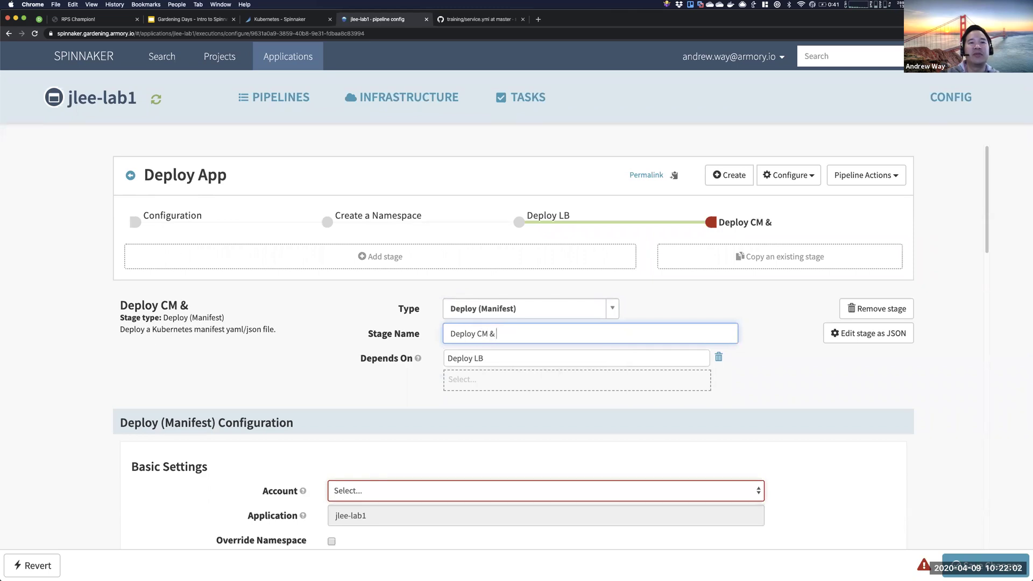
{"action": "type", "text": "Deployment"}
{"action": "scroll", "coordinate": [411, 330], "scroll_direction": "down", "scroll_amount": 1}
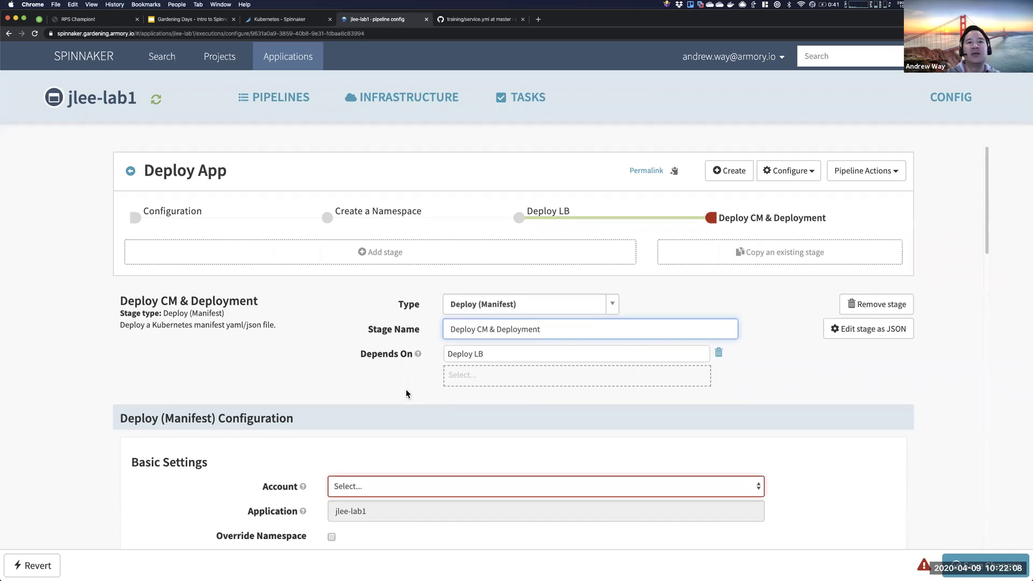
{"action": "left_click", "coordinate": [497, 328]}
{"action": "left_click", "coordinate": [560, 326], "text": "shift"}
{"action": "type", "text": "App"}
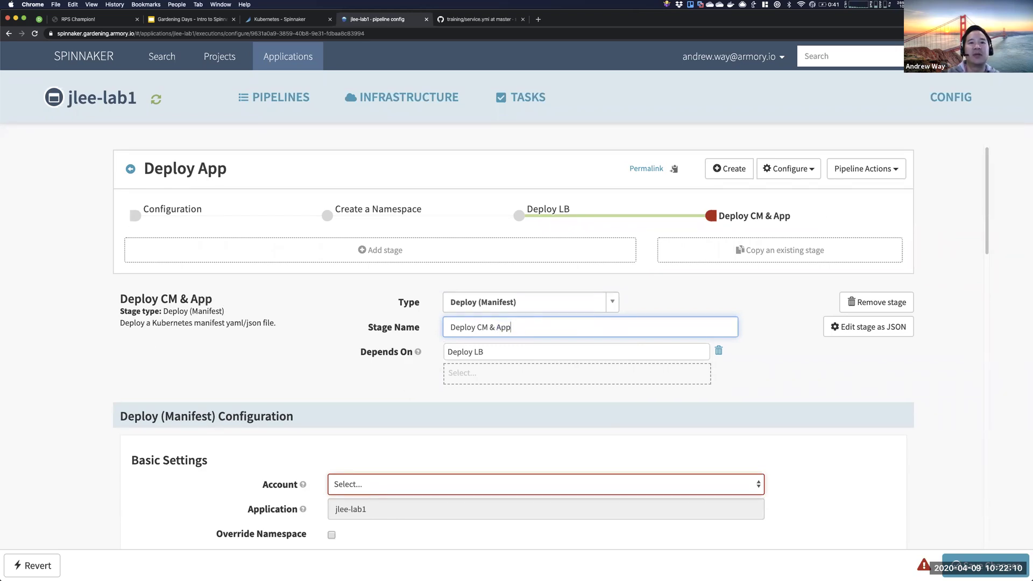
- Set the stage's account to spinnaker, leaving the manifest editor empty for now
{"action": "scroll", "coordinate": [483, 408], "scroll_direction": "down", "scroll_amount": 3}
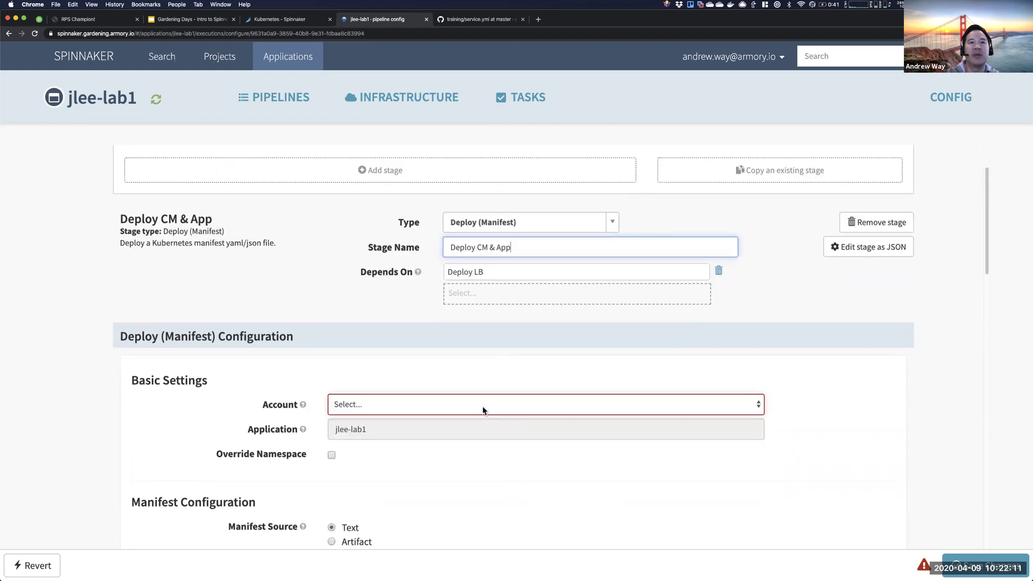
{"action": "left_click", "coordinate": [370, 409]}
{"action": "left_click", "coordinate": [372, 419]}
{"action": "scroll", "coordinate": [359, 460], "scroll_direction": "down", "scroll_amount": 5}
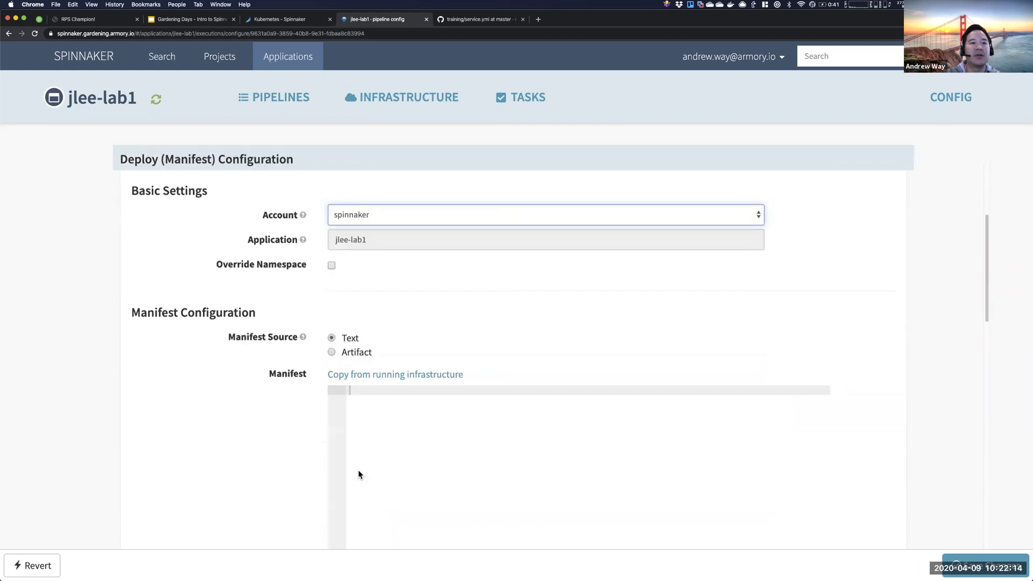
{"action": "left_click", "coordinate": [370, 415]}
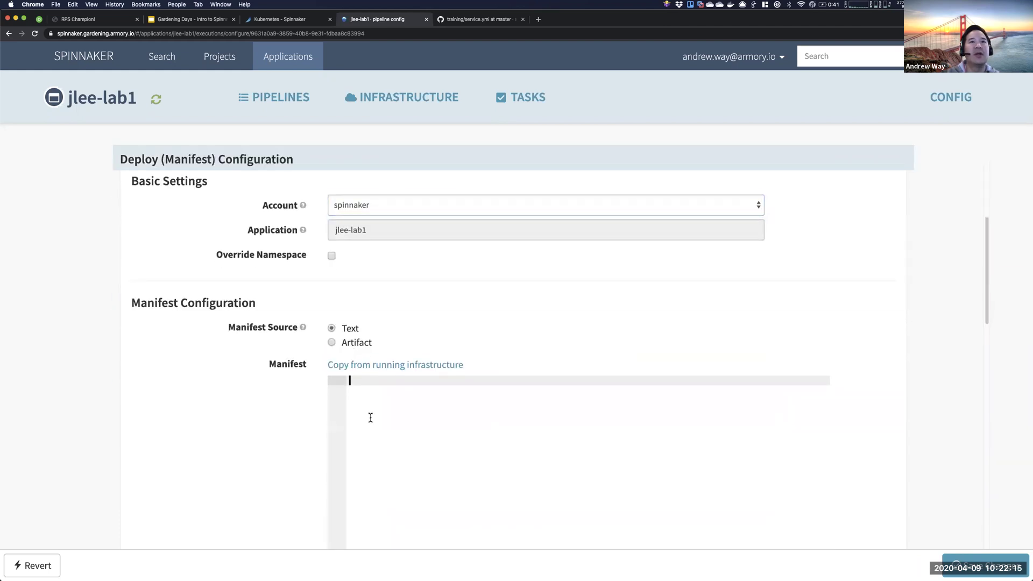
{"action": "left_click", "coordinate": [451, 21]}
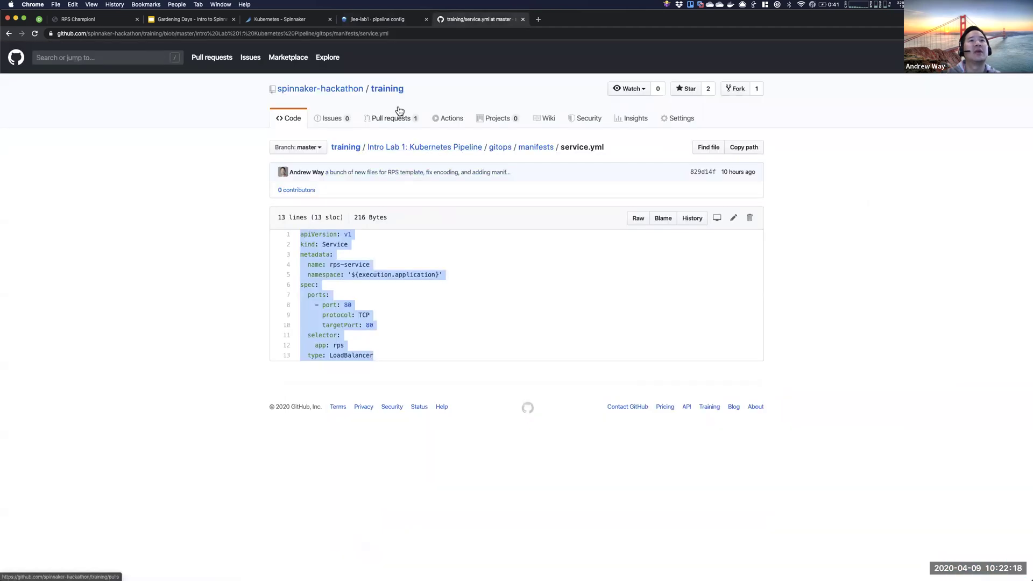
- Paste the configmap.yml contents from GitHub's manifests folder into the stage manifest
{"action": "left_click", "coordinate": [530, 150]}
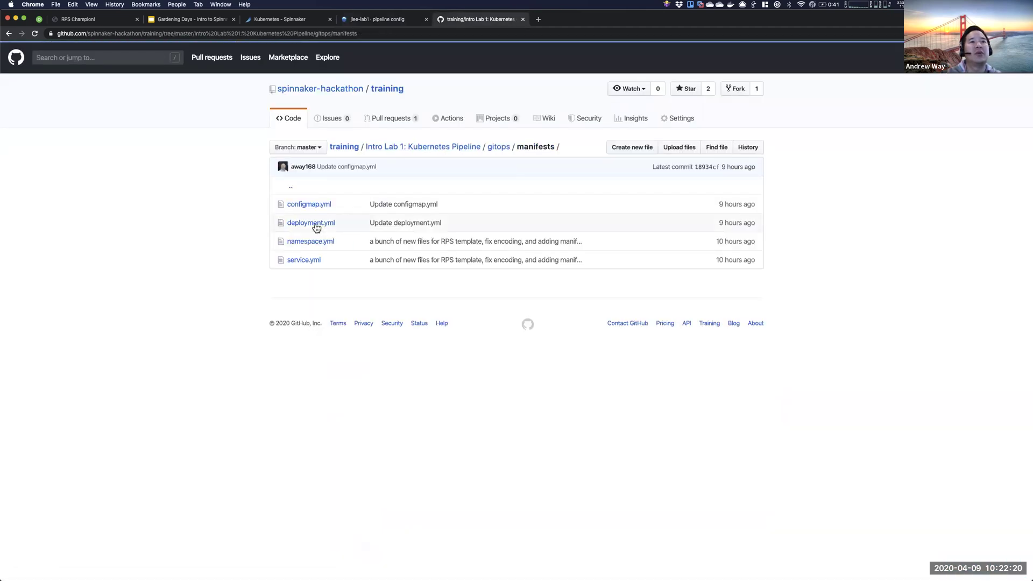
{"action": "left_click", "coordinate": [314, 205]}
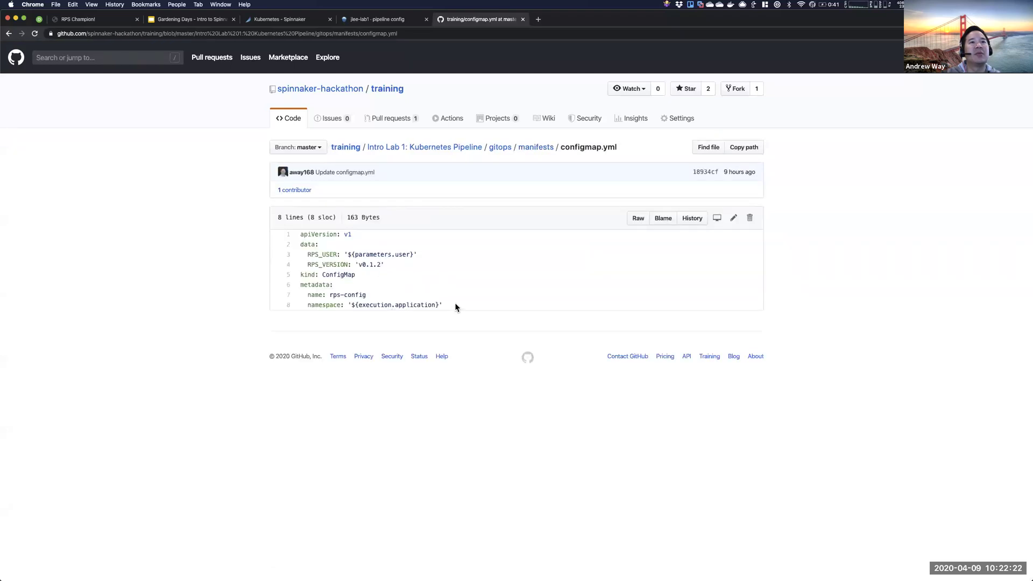
{"action": "left_click_drag", "start_coordinate": [454, 303], "coordinate": [263, 230]}
{"action": "key", "text": "super+c"}
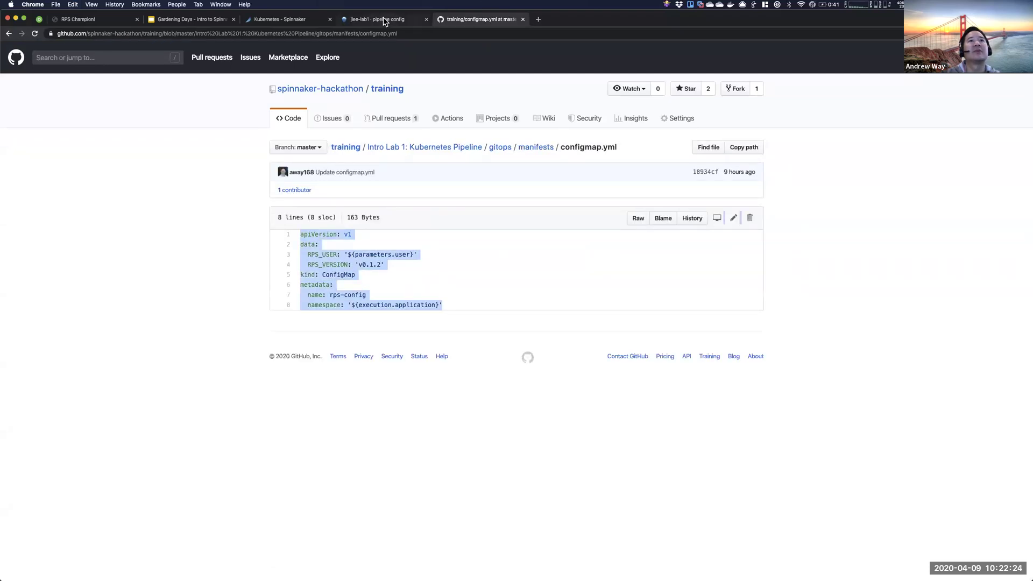
{"action": "left_click", "coordinate": [385, 22]}
{"action": "key", "text": "super+v"}
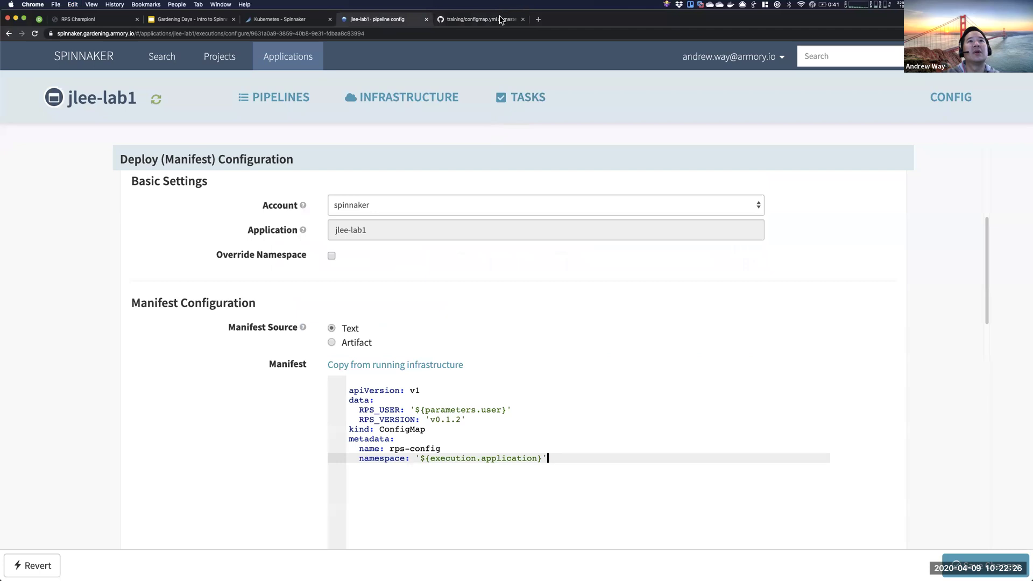
- Copy all of deployment.yml from GitHub and start a new unindented line below the ConfigMap
{"action": "left_click", "coordinate": [500, 20]}
{"action": "left_click", "coordinate": [533, 148]}
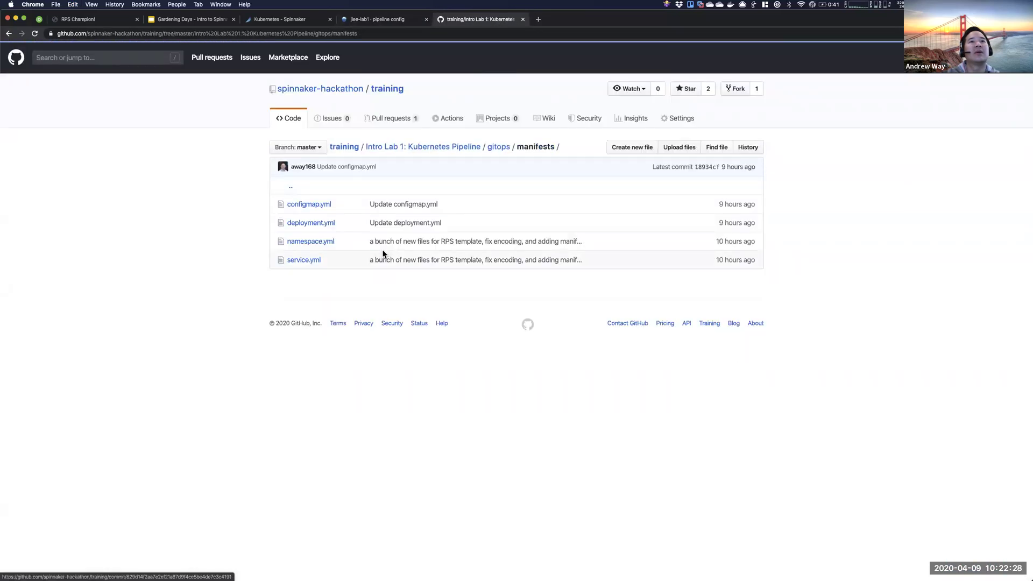
{"action": "left_click", "coordinate": [316, 223]}
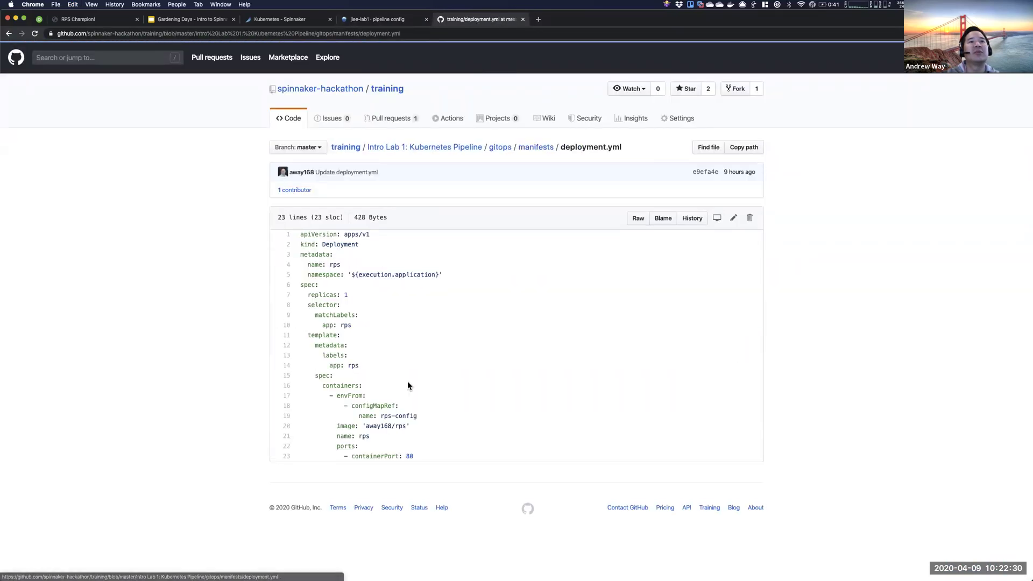
{"action": "left_click_drag", "start_coordinate": [419, 454], "coordinate": [302, 234]}
{"action": "key", "text": "super+c"}
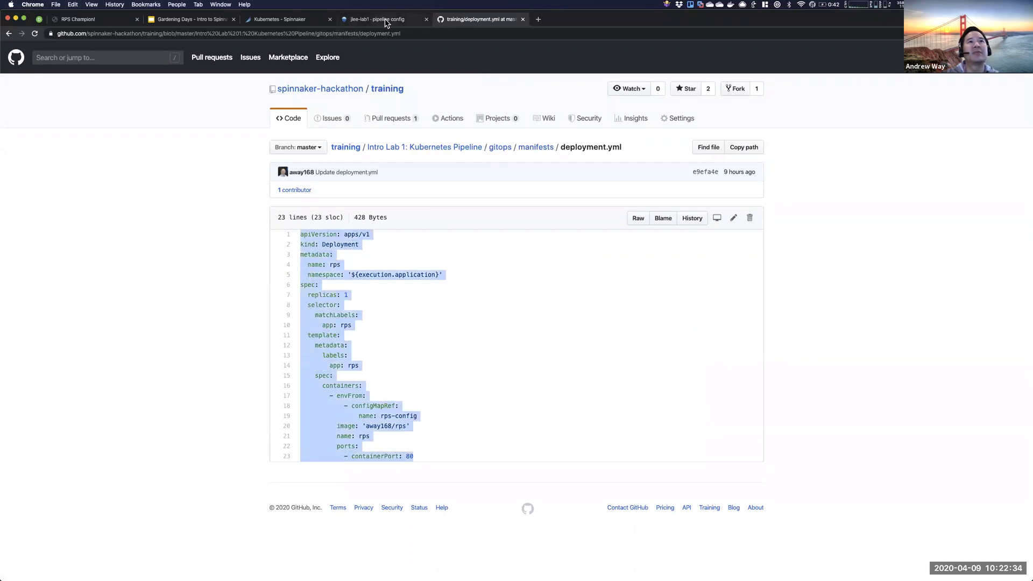
{"action": "left_click", "coordinate": [385, 19]}
{"action": "key", "text": "Return"}
{"action": "key", "text": "BackSpace"}
- Add a --- separator, remove the empty top line, and paste the Deployment YAML below
{"action": "type", "text": "---"}
{"action": "key", "text": "Up"}
{"action": "key", "text": "Up"}
{"action": "key", "text": "Up"}
{"action": "key", "text": "Up"}
{"action": "key", "text": "Up"}
{"action": "key", "text": "Up"}
{"action": "key", "text": "Up"}
{"action": "key", "text": "Up"}
{"action": "key", "text": "Up"}
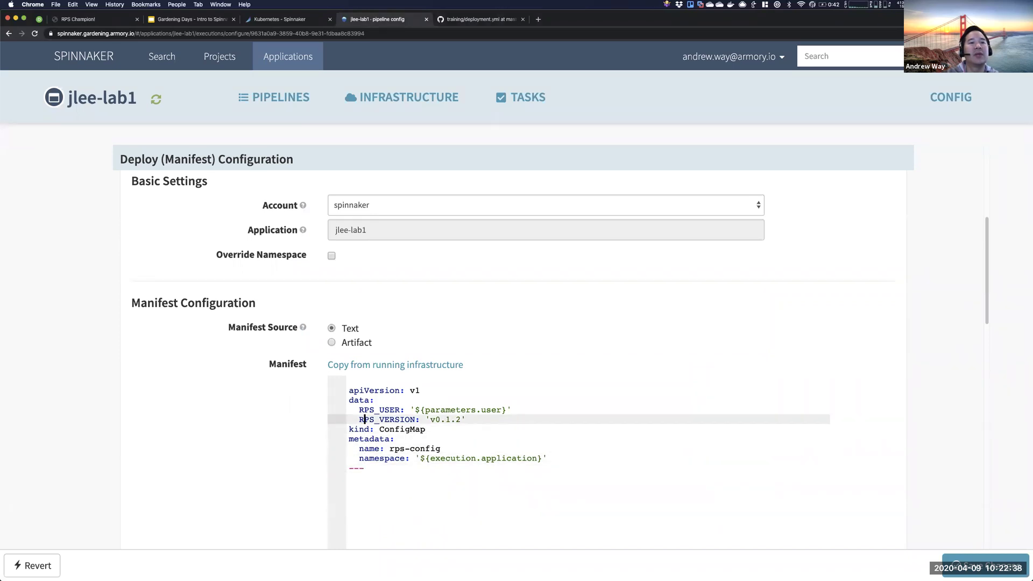
{"action": "key", "text": "Delete"}
{"action": "key", "text": "Down"}
{"action": "key", "text": "Down"}
{"action": "key", "text": "Down"}
{"action": "key", "text": "Down"}
{"action": "key", "text": "Down"}
{"action": "key", "text": "Down"}
{"action": "key", "text": "Down"}
{"action": "key", "text": "Down"}
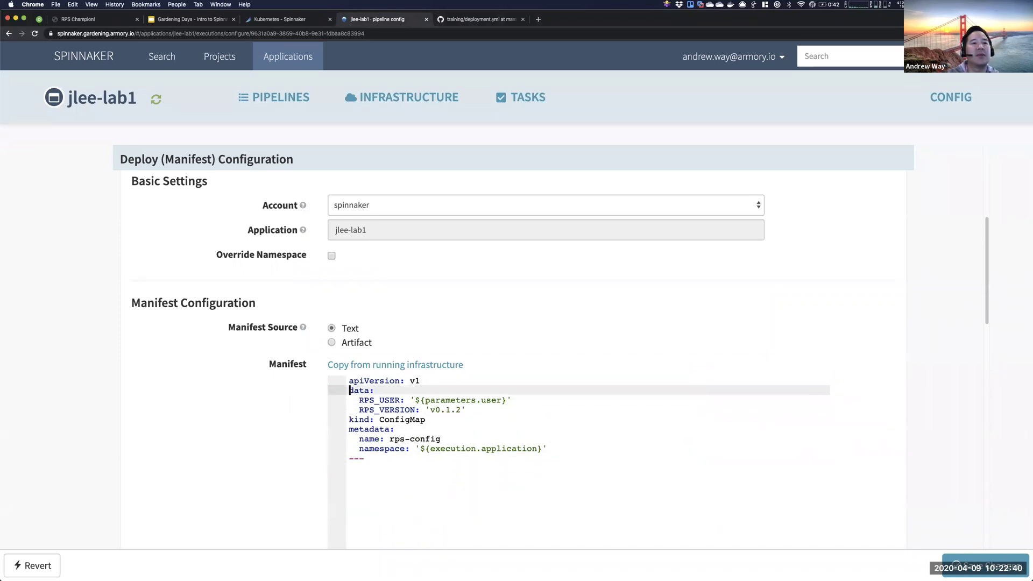
{"action": "key", "text": "Return"}
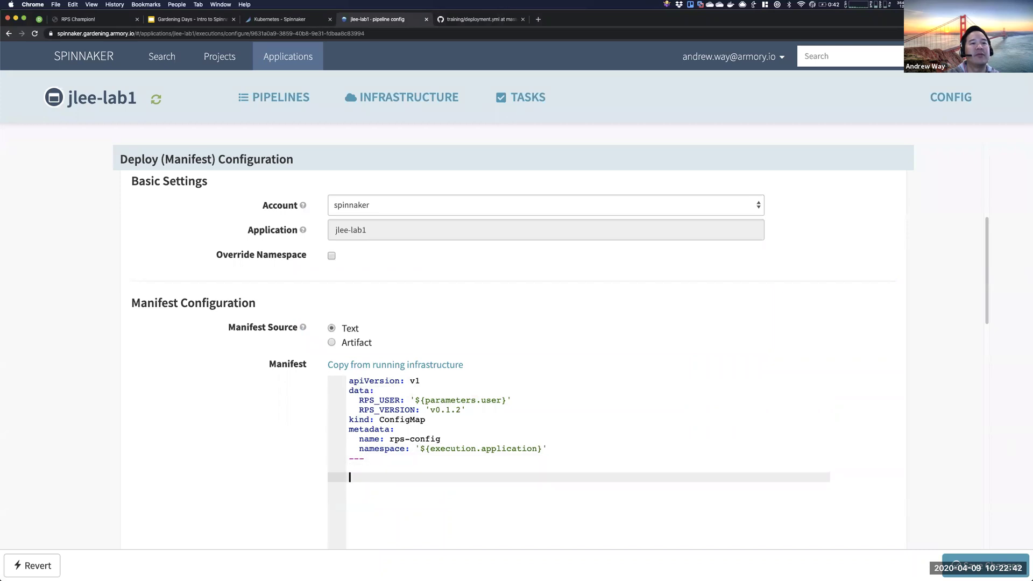
{"action": "key", "text": "super+v"}
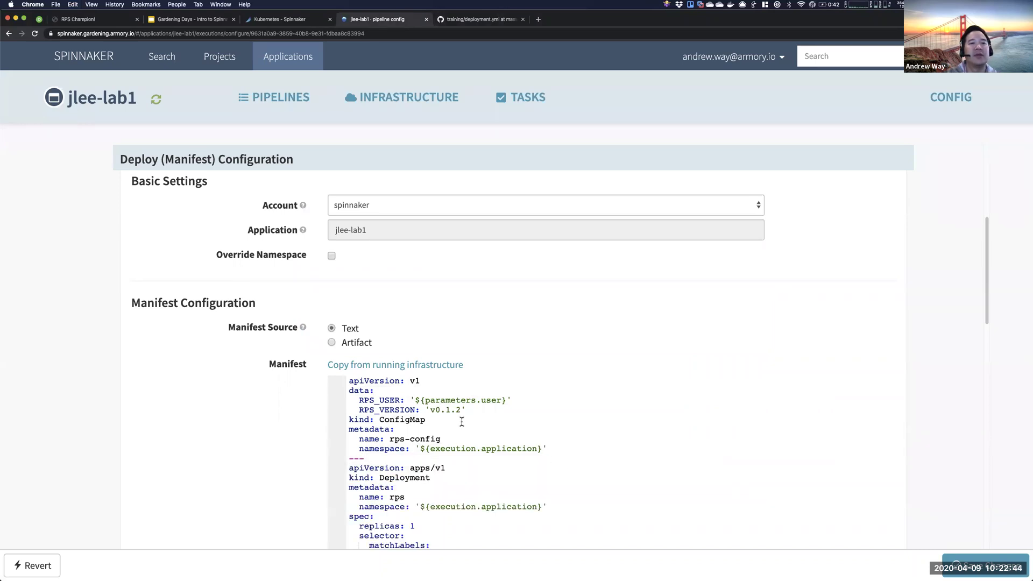
- Review the ConfigMap and Deployment sections, then select the parameters.user placeholder
{"action": "scroll", "coordinate": [462, 421], "scroll_direction": "down", "scroll_amount": 3}
{"action": "left_click_drag", "start_coordinate": [346, 204], "coordinate": [560, 272]}
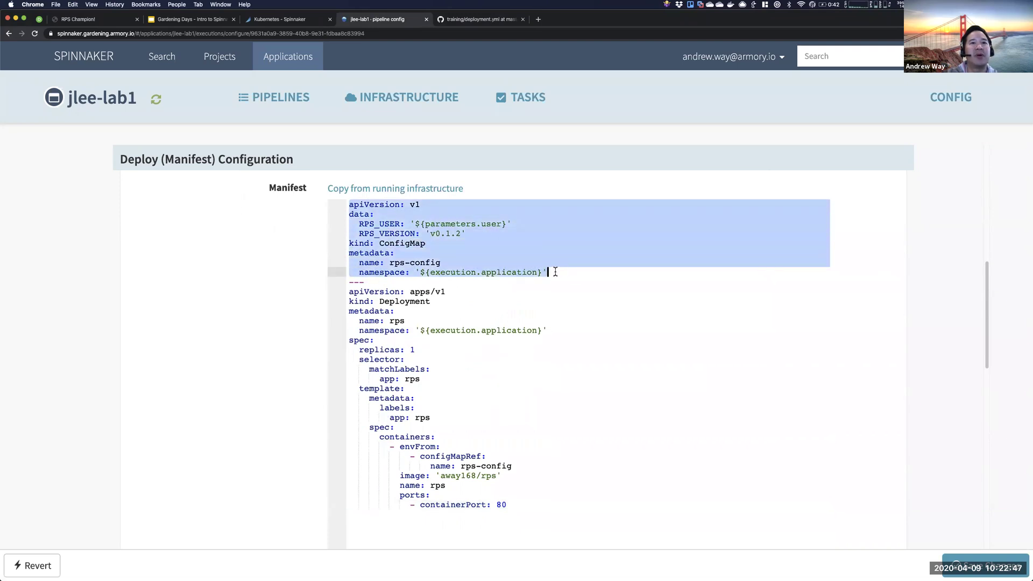
{"action": "left_click", "coordinate": [359, 282]}
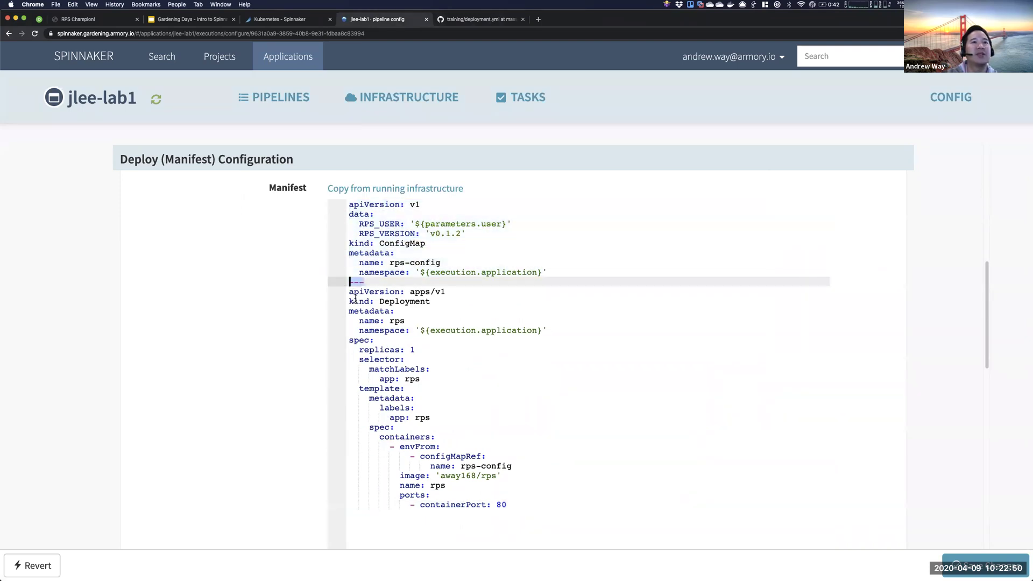
{"action": "left_click_drag", "start_coordinate": [347, 291], "coordinate": [618, 524]}
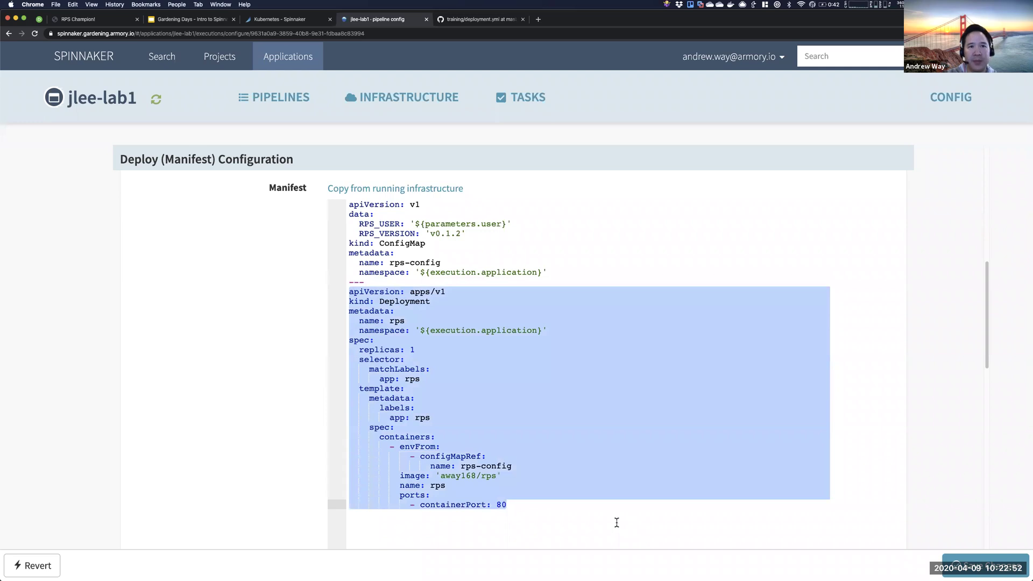
{"action": "left_click", "coordinate": [427, 299]}
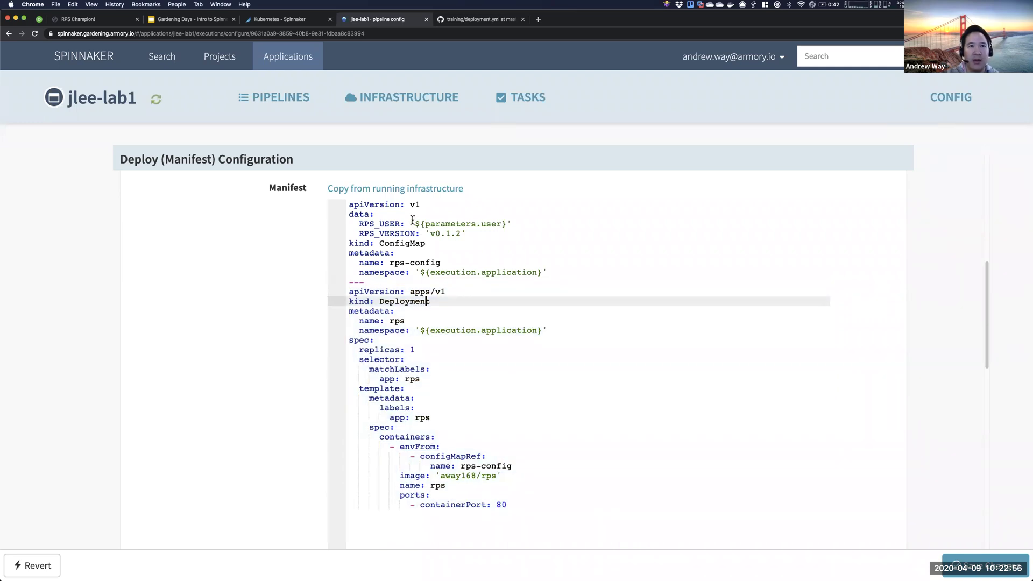
{"action": "left_click_drag", "start_coordinate": [410, 223], "coordinate": [513, 224]}
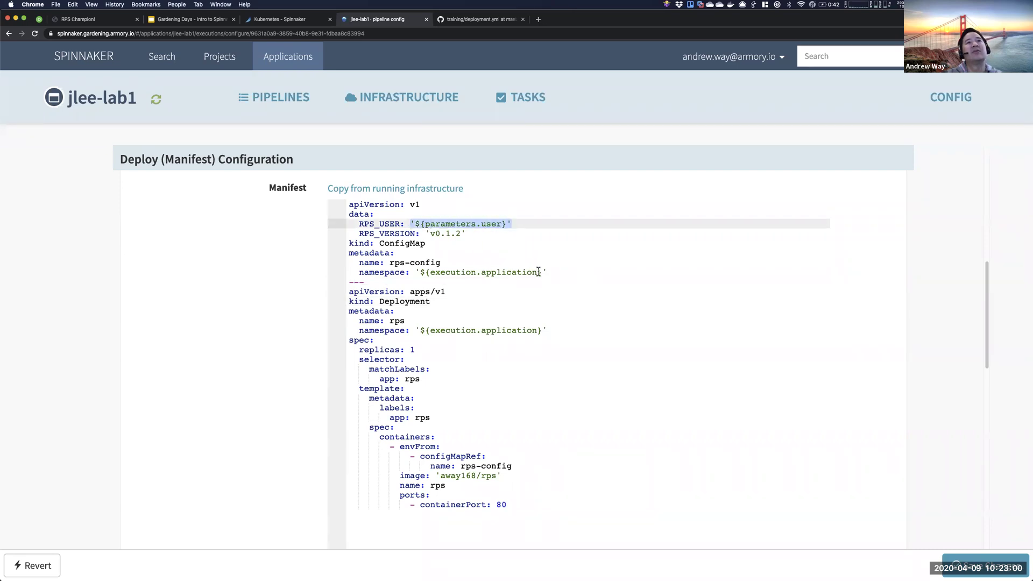
- Type a custom user name over the RPS_USER placeholder in the ConfigMap
{"action": "type", "text": "Andrew Wa"}
{"action": "key", "text": "BackSpace"}
{"action": "key", "text": "BackSpace"}
{"action": "key", "text": "BackSpace"}
{"action": "key", "text": "BackSpace"}
{"action": "key", "text": "BackSpace"}
{"action": "key", "text": "BackSpace"}
{"action": "key", "text": "BackSpace"}
{"action": "key", "text": "BackSpace"}
{"action": "type", "text": "Jlee"}
{"action": "key", "text": "BackSpace"}
{"action": "key", "text": "BackSpace"}
{"action": "key", "text": "BackSpace"}
{"action": "type", "text": "Lee's Impersonator"}
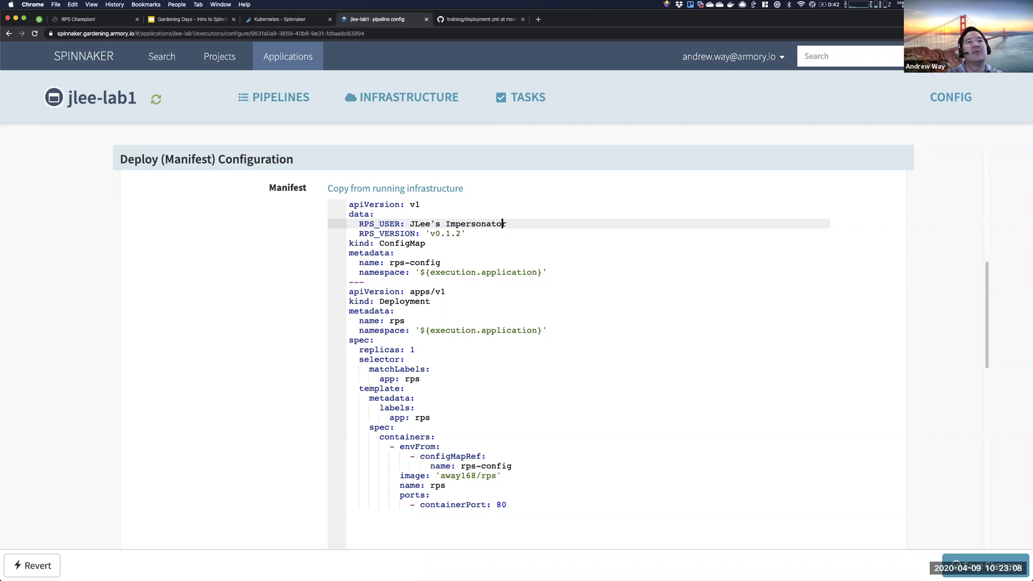
{"action": "key", "text": "BackSpace"}
{"action": "left_click", "coordinate": [446, 243]}
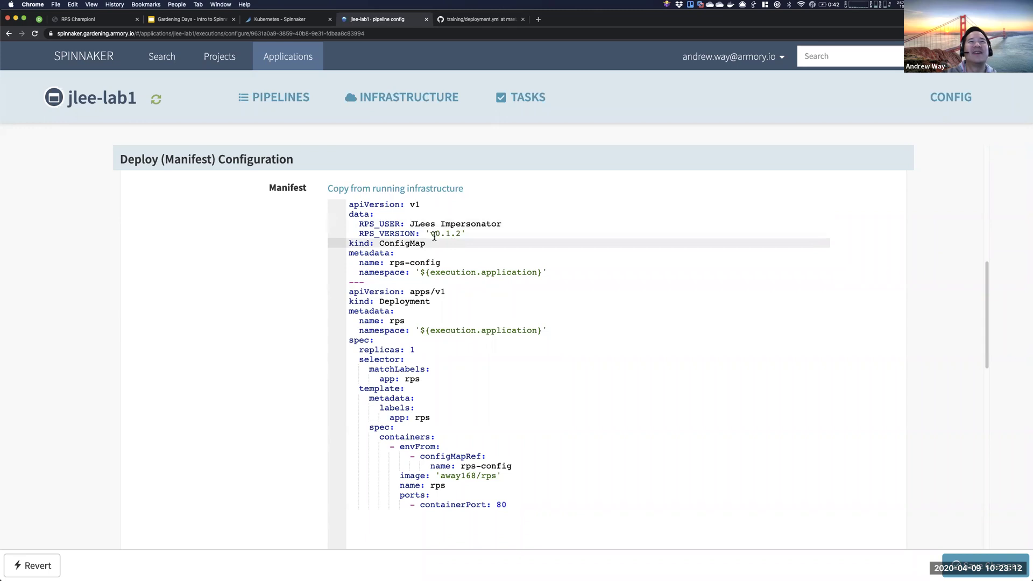
- Review the RPS_USER and RPS_VERSION entries and the container's configMapRef to rps-config
{"action": "left_click", "coordinate": [394, 234]}
{"action": "left_click_drag", "start_coordinate": [360, 224], "coordinate": [462, 234]}
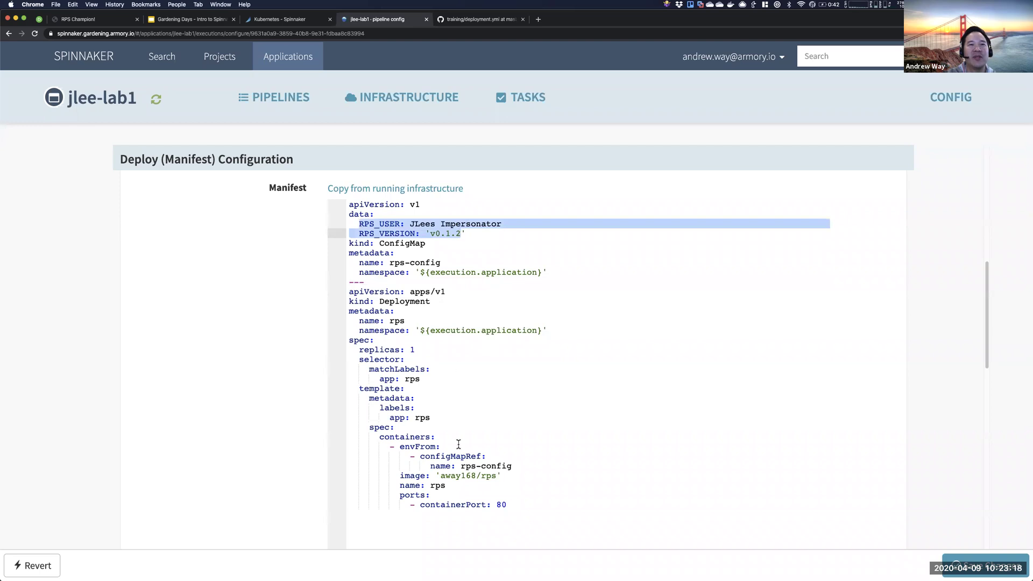
{"action": "left_click_drag", "start_coordinate": [400, 447], "coordinate": [513, 501]}
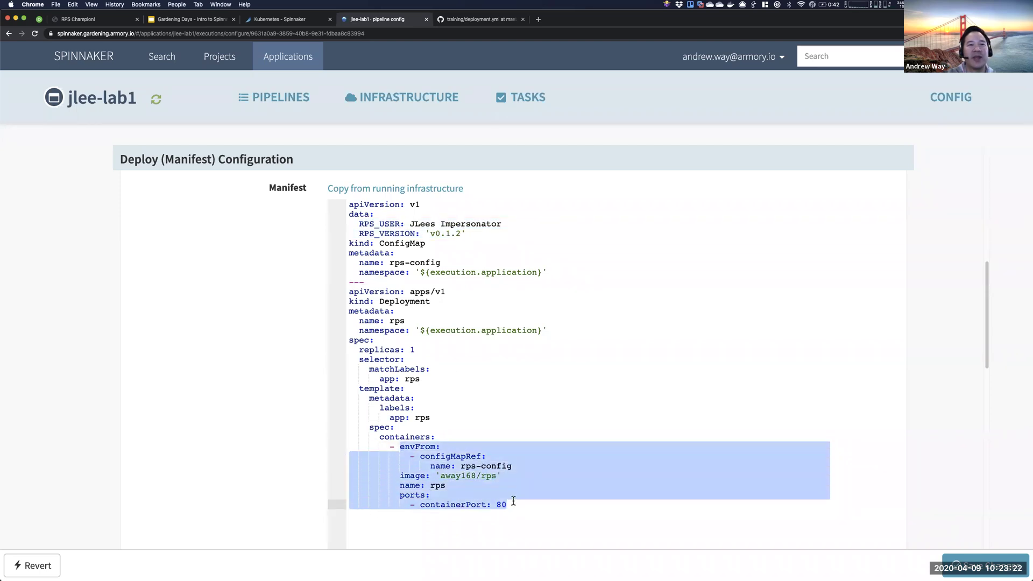
{"action": "left_click", "coordinate": [477, 467]}
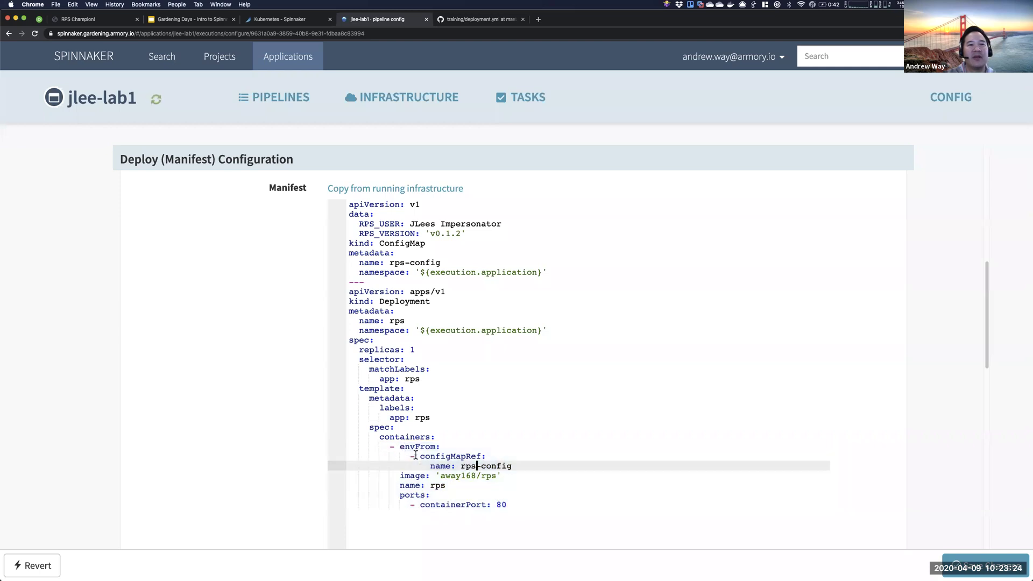
{"action": "left_click_drag", "start_coordinate": [421, 456], "coordinate": [493, 476]}
{"action": "left_click", "coordinate": [512, 466]}
{"action": "left_click", "coordinate": [500, 476]}
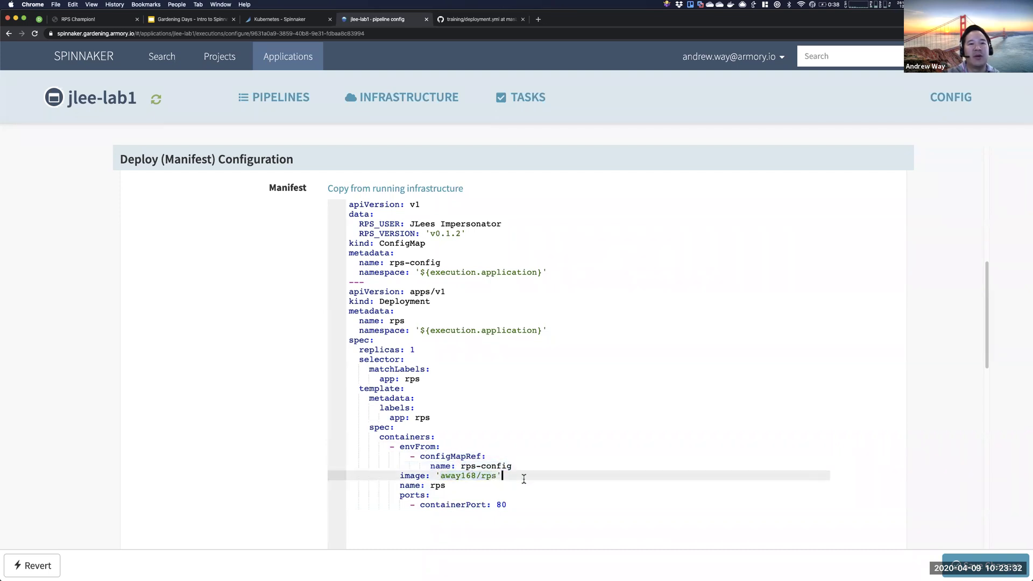
- Check the artifact binding choices without picking one, then place the caret at the image value's end
{"action": "scroll", "coordinate": [524, 481], "scroll_direction": "down", "scroll_amount": 5}
{"action": "scroll", "coordinate": [525, 483], "scroll_direction": "down", "scroll_amount": 1}
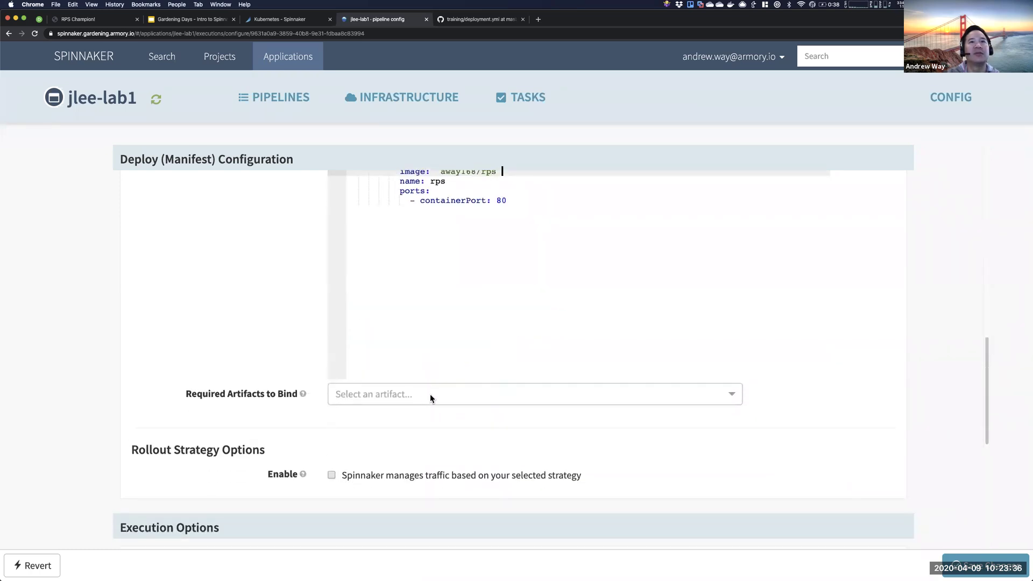
{"action": "left_click", "coordinate": [430, 394]}
{"action": "left_click", "coordinate": [424, 336]}
{"action": "scroll", "coordinate": [460, 293], "scroll_direction": "up", "scroll_amount": 3}
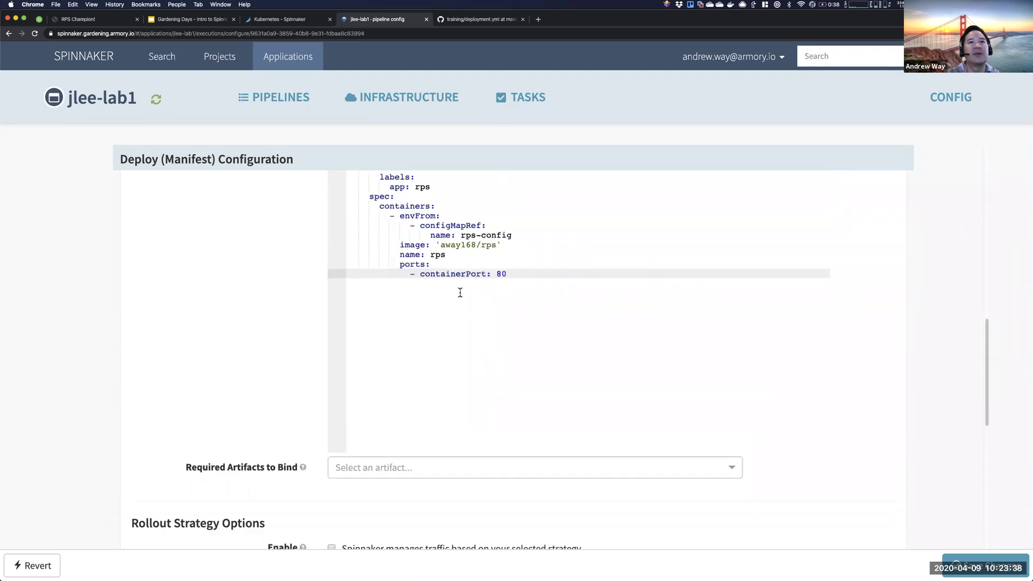
{"action": "left_click", "coordinate": [496, 323]}
- Tag the rps container image as 'away168/rps:v0.1.1' and review the manifest
{"action": "type", "text": ":v0.10"}
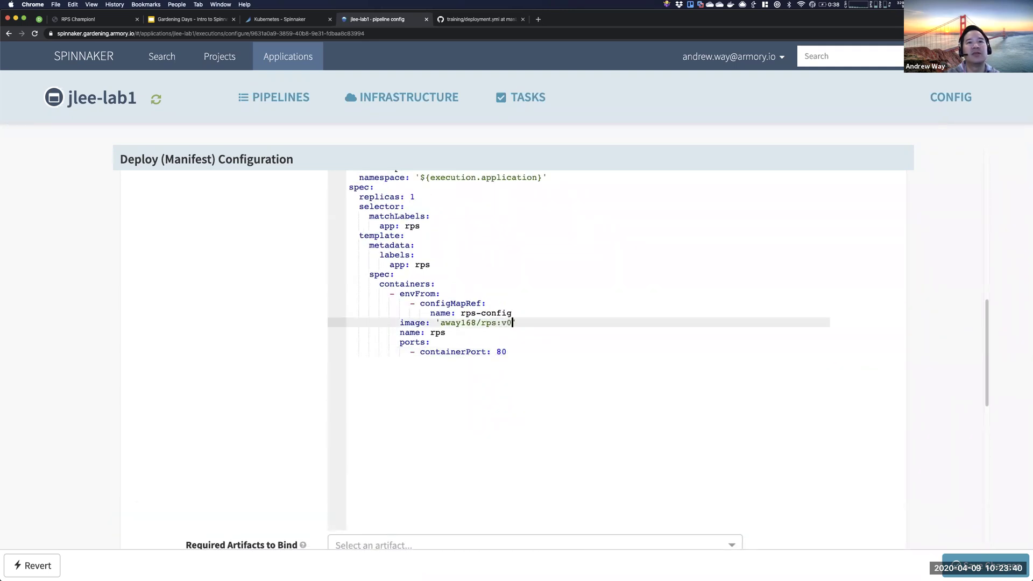
{"action": "type", "text": ".1.1"}
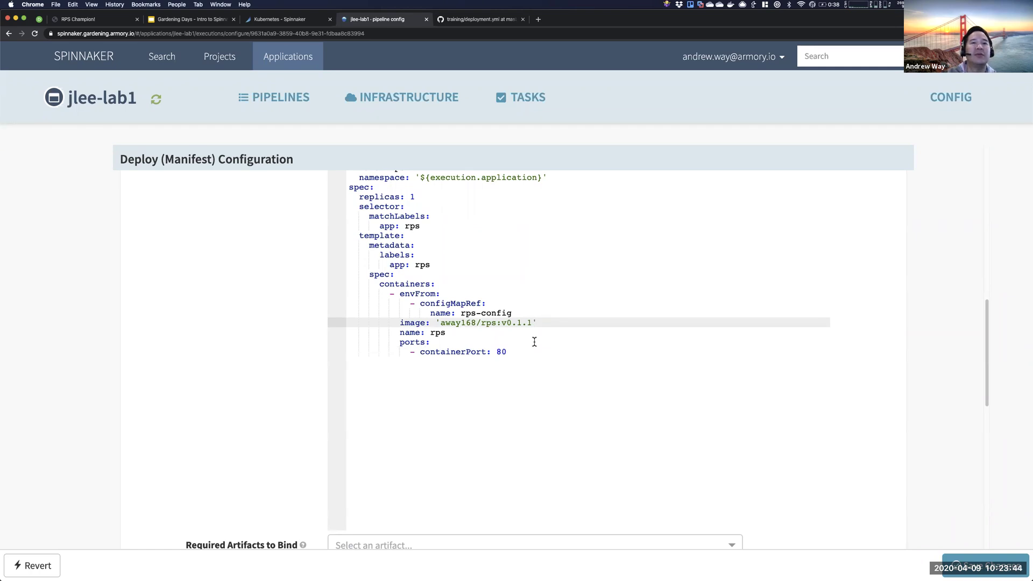
{"action": "left_click_drag", "start_coordinate": [532, 323], "coordinate": [439, 322]}
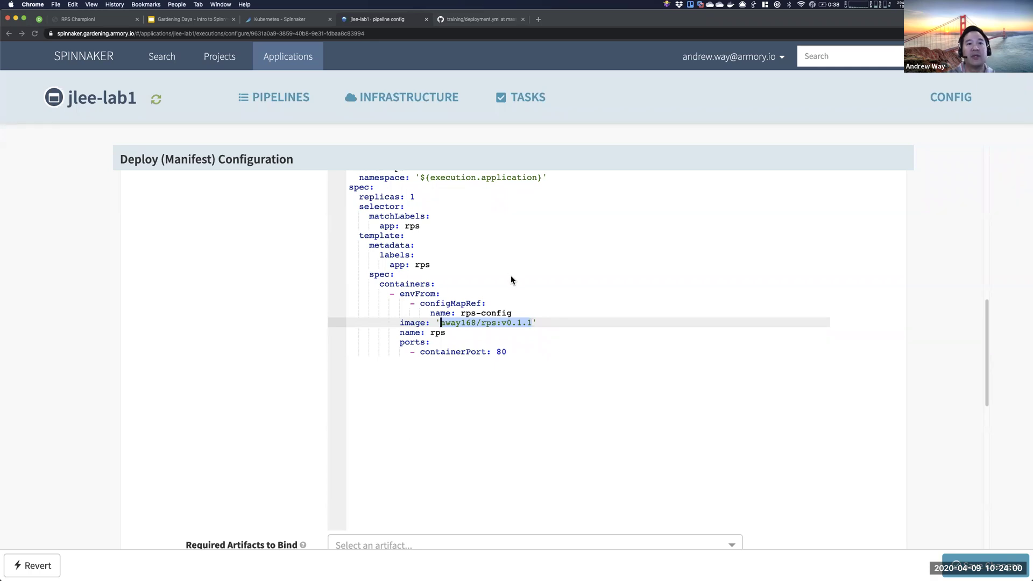
{"action": "scroll", "coordinate": [512, 279], "scroll_direction": "up", "scroll_amount": 10}
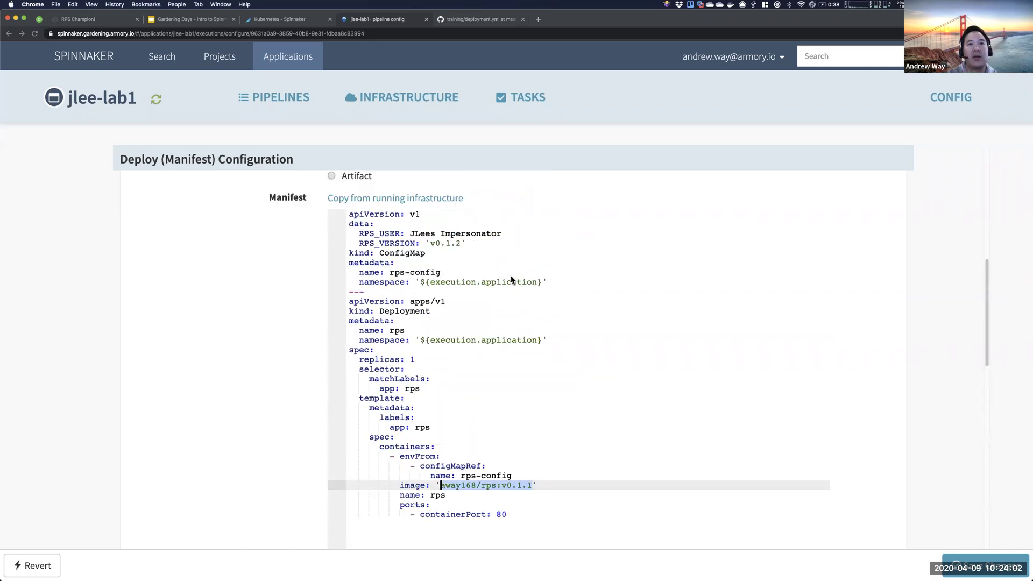
{"action": "scroll", "coordinate": [516, 330], "scroll_direction": "down", "scroll_amount": 10}
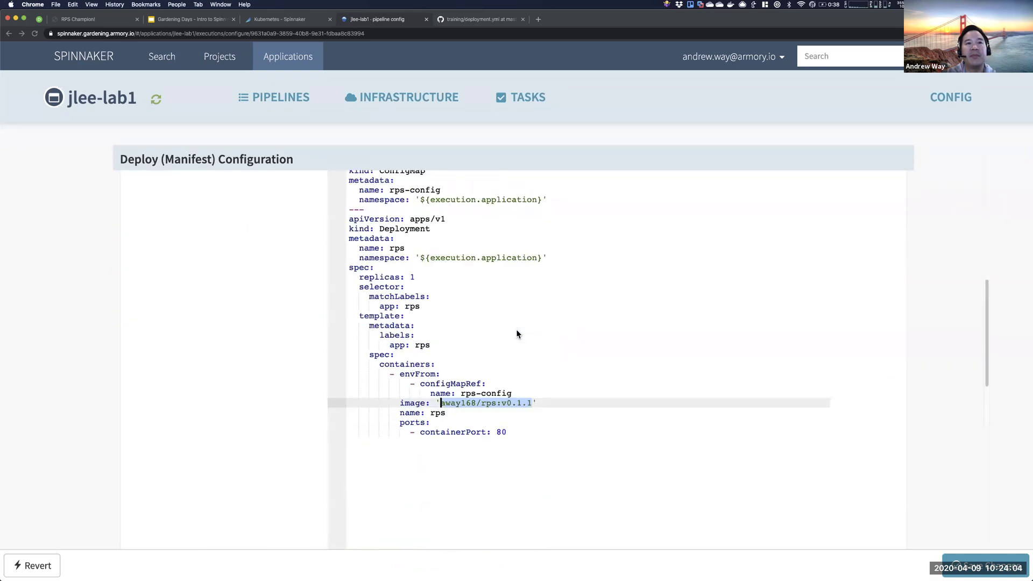
{"action": "scroll", "coordinate": [515, 329], "scroll_direction": "up", "scroll_amount": 1}
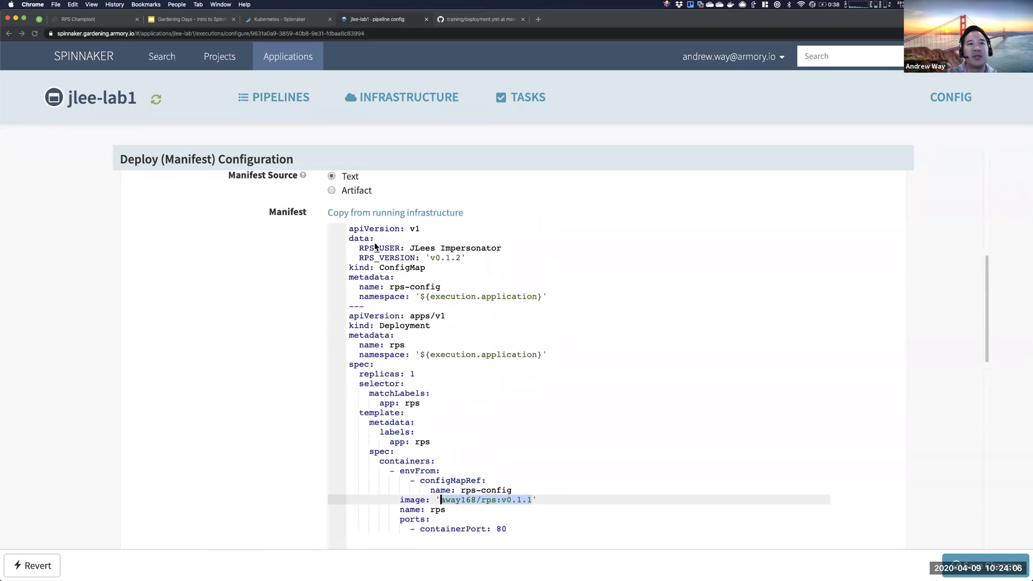
{"action": "left_click", "coordinate": [350, 229]}
{"action": "left_click_drag", "start_coordinate": [350, 228], "coordinate": [554, 300]}
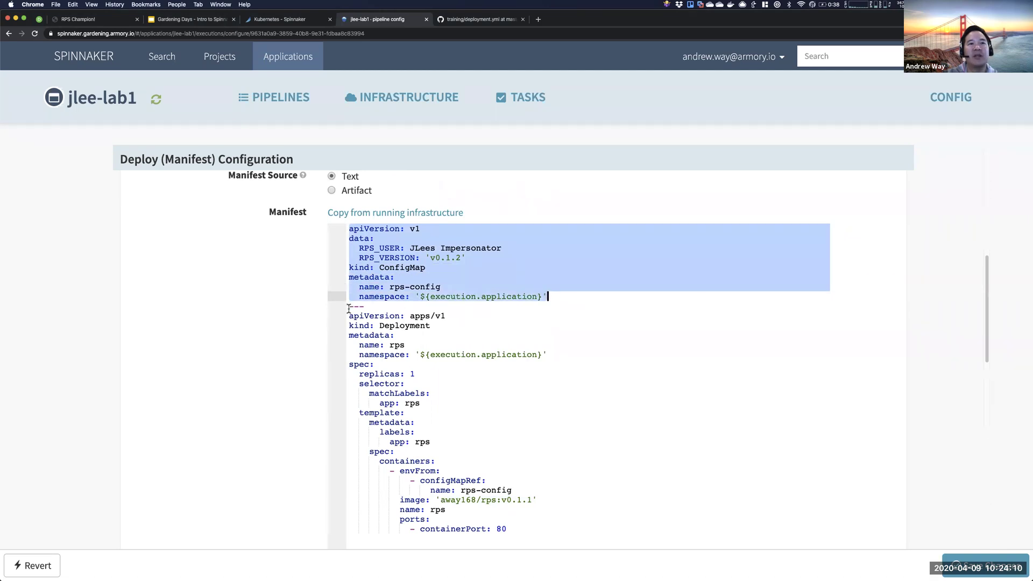
{"action": "left_click_drag", "start_coordinate": [351, 317], "coordinate": [591, 536]}
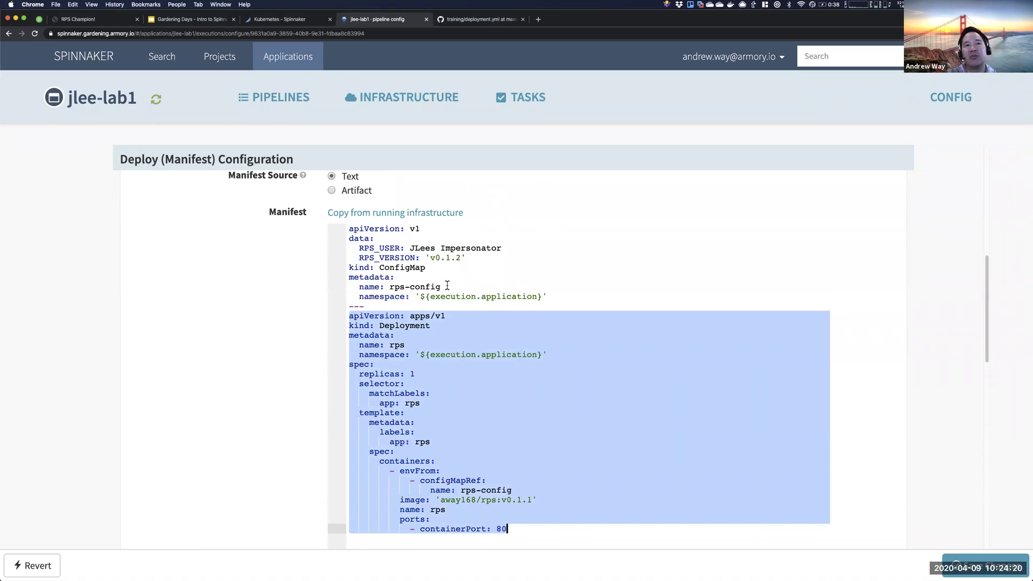
{"action": "left_click_drag", "start_coordinate": [441, 286], "coordinate": [390, 286]}
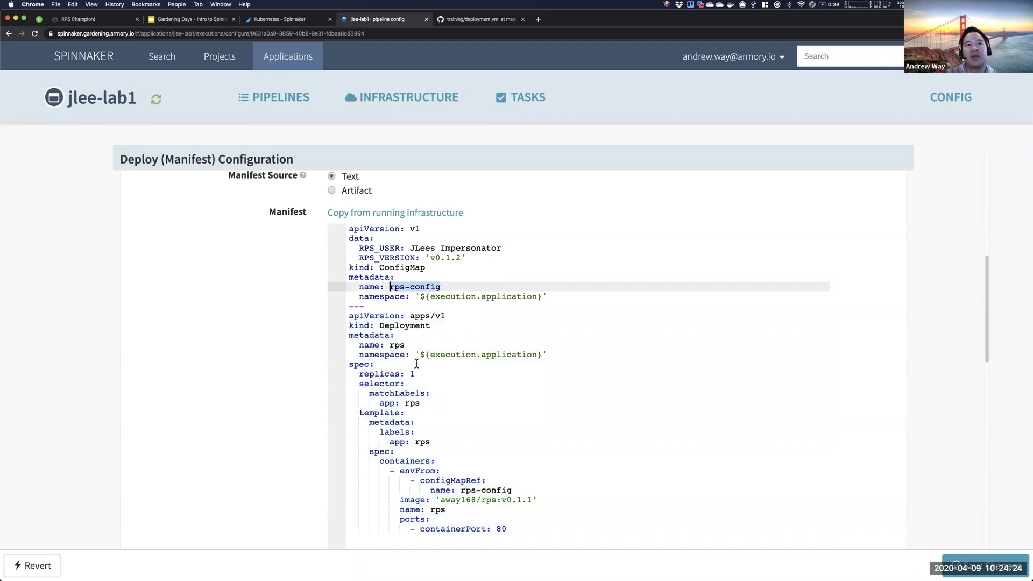
{"action": "left_click_drag", "start_coordinate": [442, 287], "coordinate": [390, 286]}
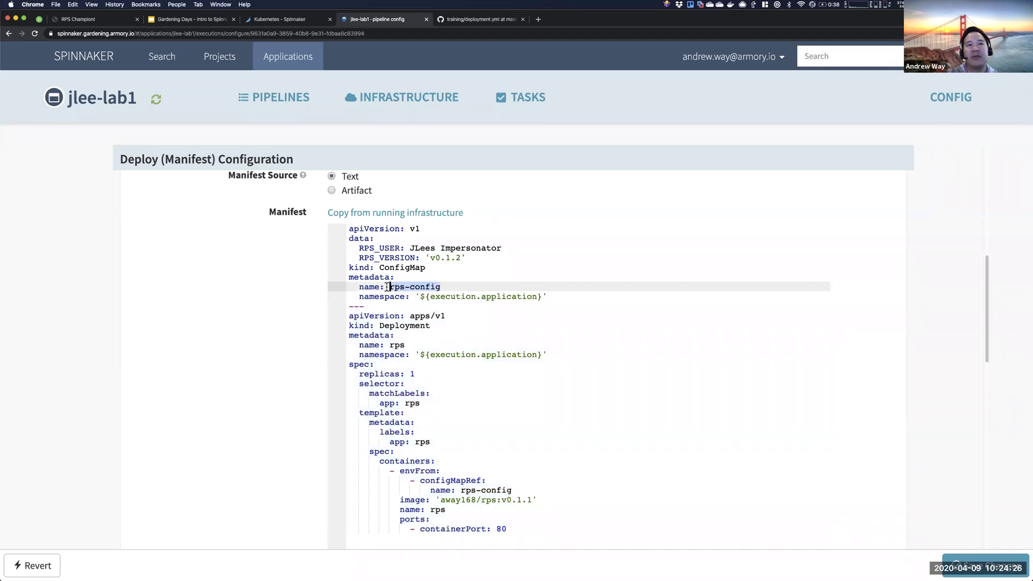
{"action": "left_click", "coordinate": [410, 248]}
{"action": "type", "text": "'"}
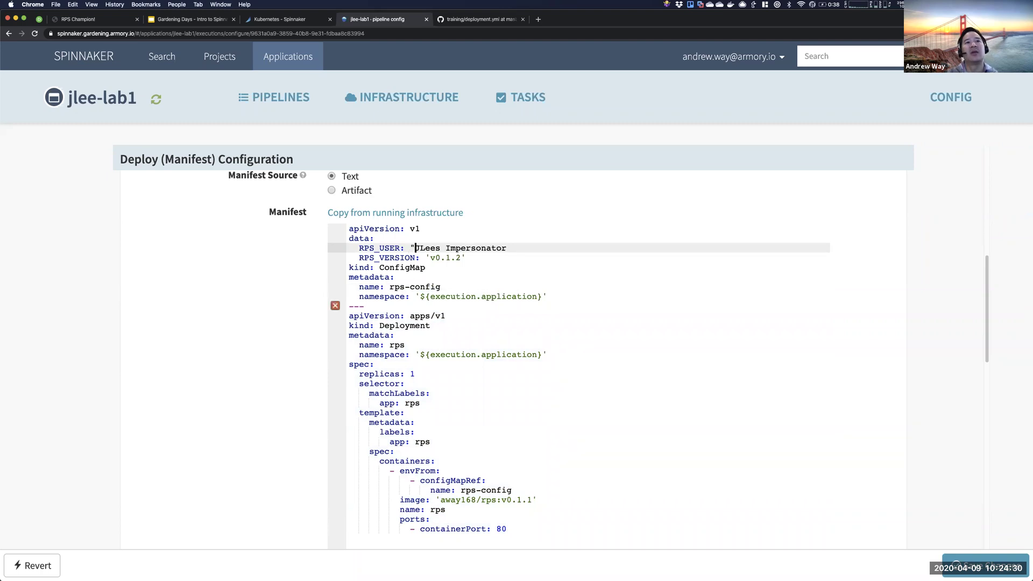
{"action": "type", "text": "'"}
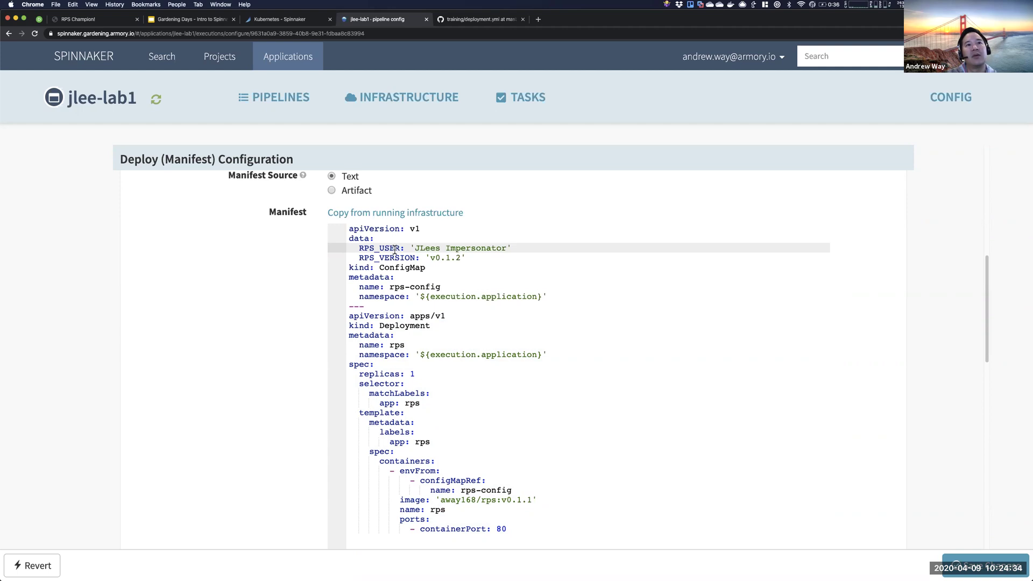
{"action": "left_click_drag", "start_coordinate": [414, 248], "coordinate": [459, 277]}
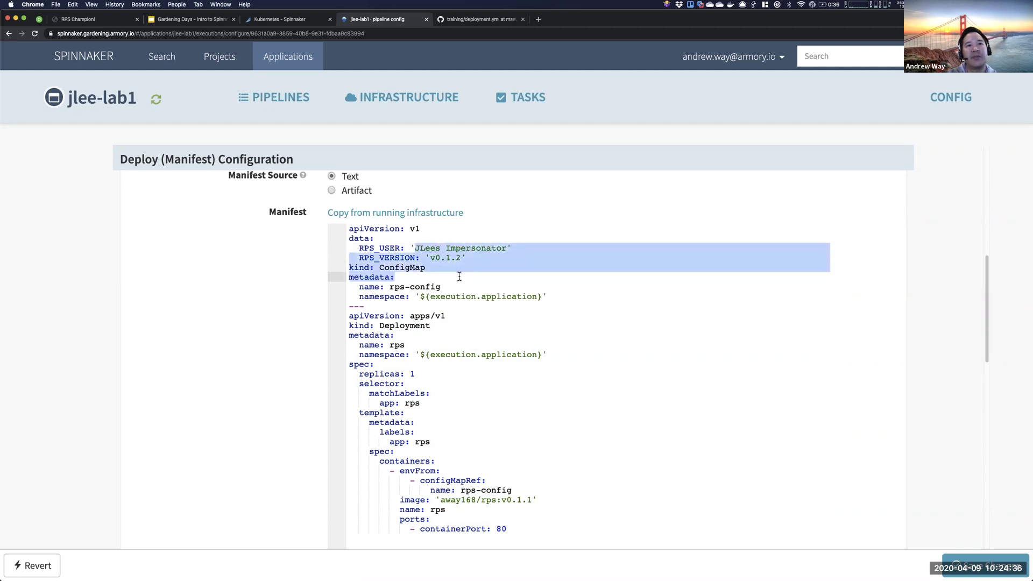
{"action": "left_click", "coordinate": [445, 287]}
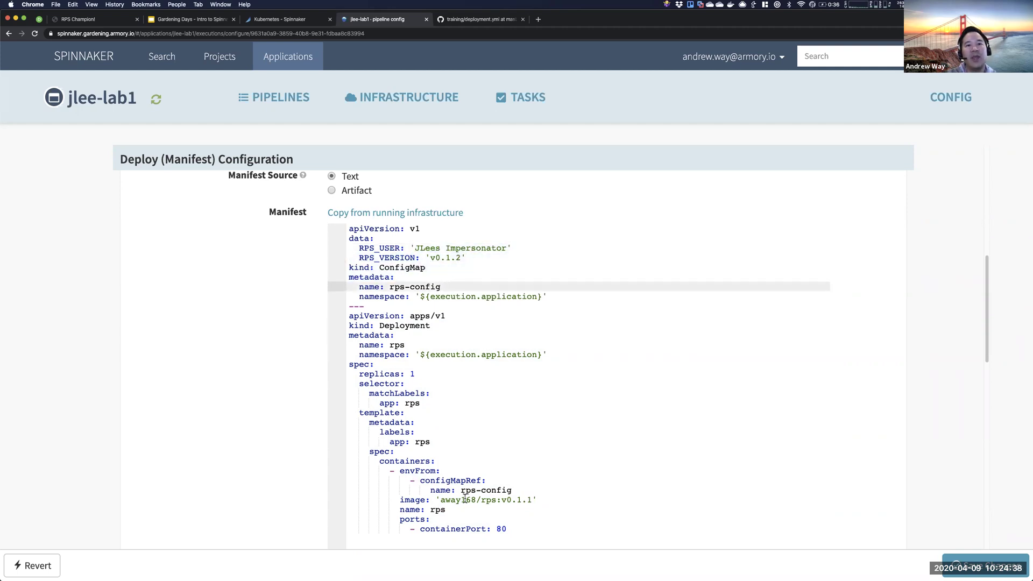
{"action": "type", "text": "-"}
{"action": "type", "text": "v0000"}
{"action": "key", "text": "BackSpace"}
{"action": "key", "text": "BackSpace"}
{"action": "type", "text": "01"}
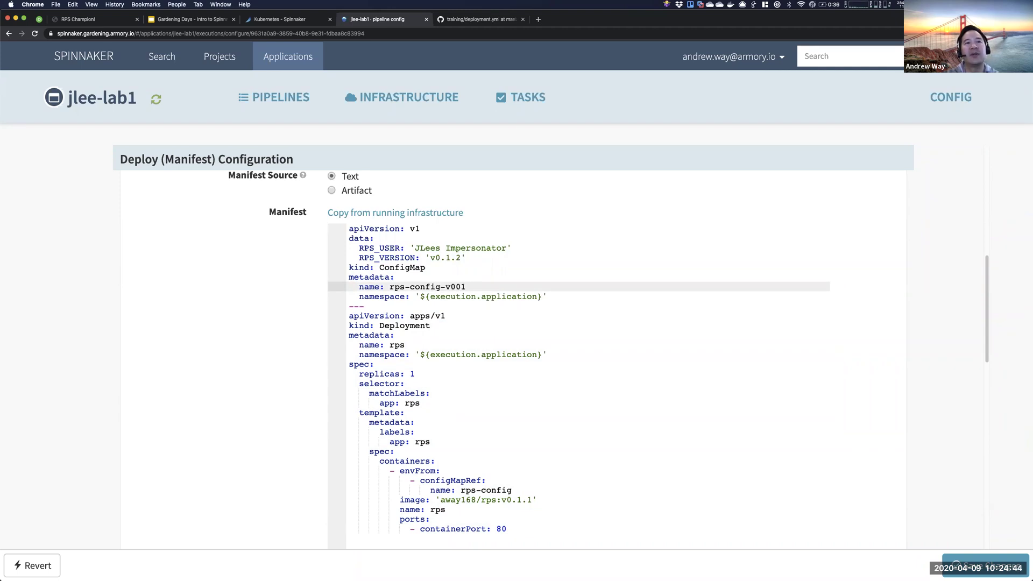
{"action": "left_click_drag", "start_coordinate": [389, 287], "coordinate": [467, 287]}
{"action": "key", "text": "ctrl+c"}
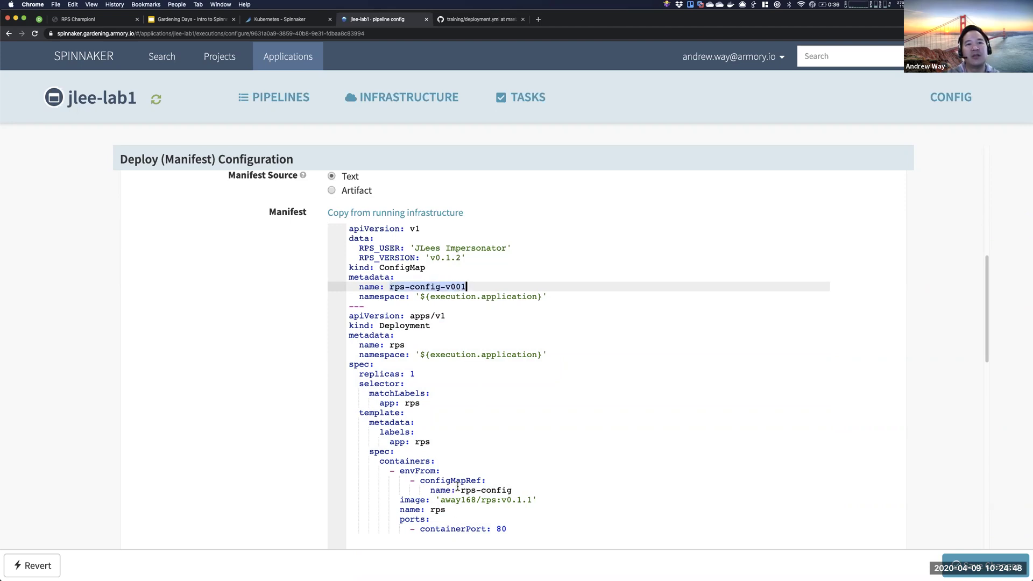
{"action": "left_click", "coordinate": [461, 489]}
{"action": "left_click_drag", "start_coordinate": [463, 490], "coordinate": [519, 490]}
{"action": "key", "text": "ctrl+v"}
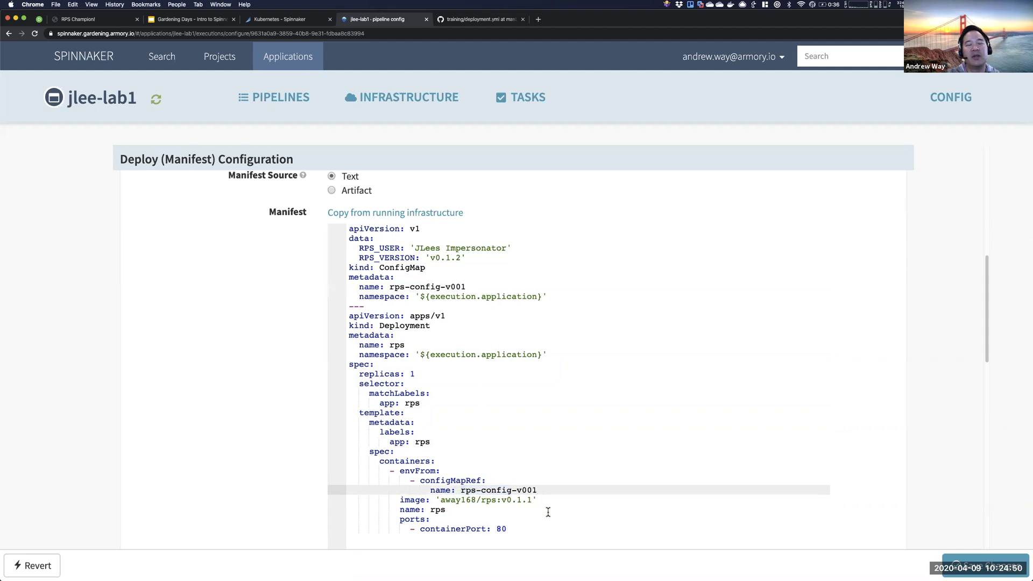
{"action": "key", "text": "BackSpace"}
{"action": "key", "text": "BackSpace"}
{"action": "key", "text": "BackSpace"}
{"action": "key", "text": "BackSpace"}
{"action": "key", "text": "BackSpace"}
{"action": "left_click", "coordinate": [481, 287]}
{"action": "key", "text": "BackSpace"}
{"action": "key", "text": "BackSpace"}
{"action": "key", "text": "BackSpace"}
{"action": "key", "text": "BackSpace"}
{"action": "key", "text": "BackSpace"}
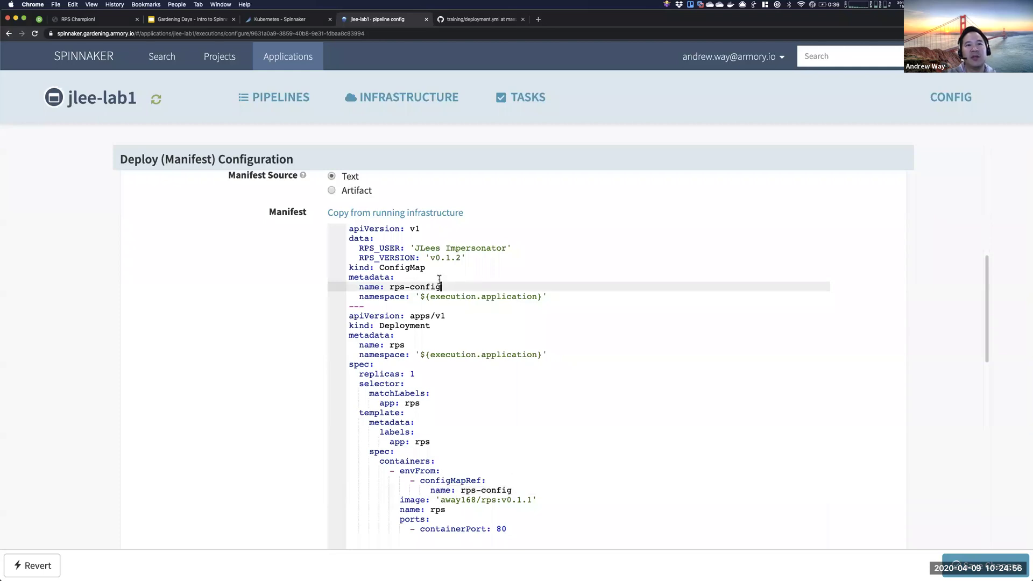
{"action": "key", "text": "alt+shift+Left"}
{"action": "key", "text": "alt+shift+Left"}
{"action": "key", "text": "alt+shift+Left"}
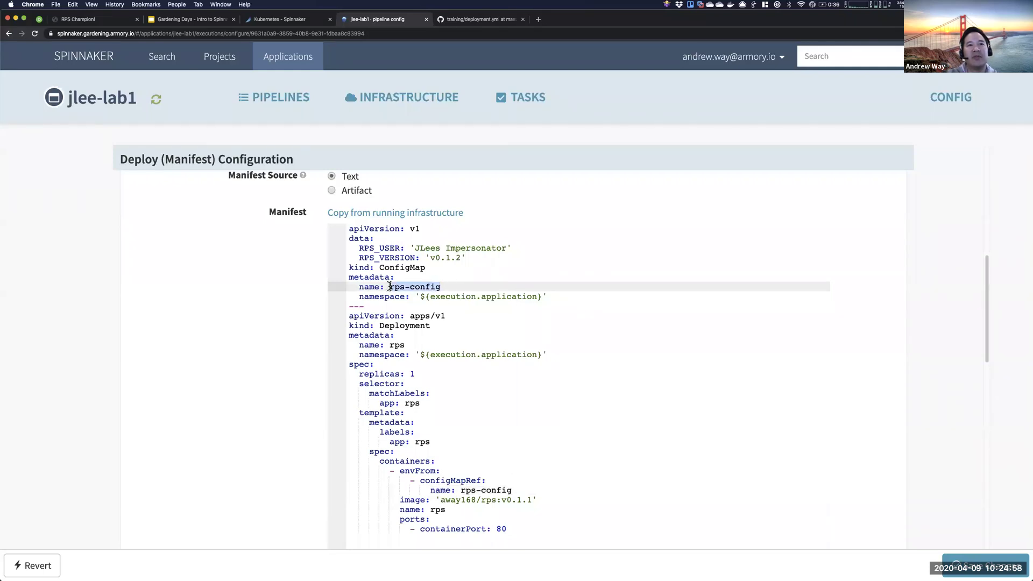
{"action": "left_click_drag", "start_coordinate": [529, 492], "coordinate": [461, 491]}
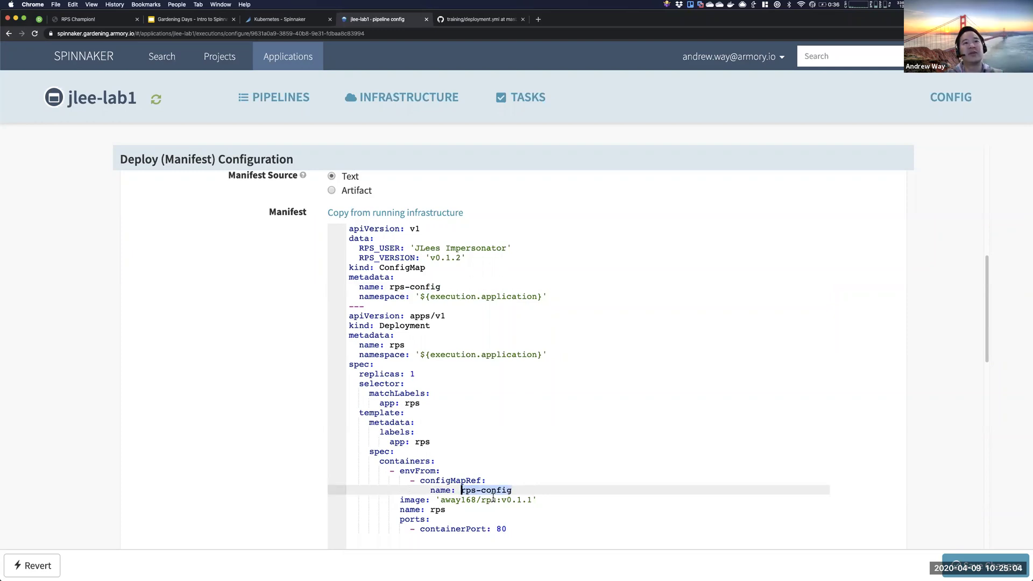
- Save the pipeline changes and verify the container image tag reads v0.1.1
{"action": "left_click", "coordinate": [955, 570]}
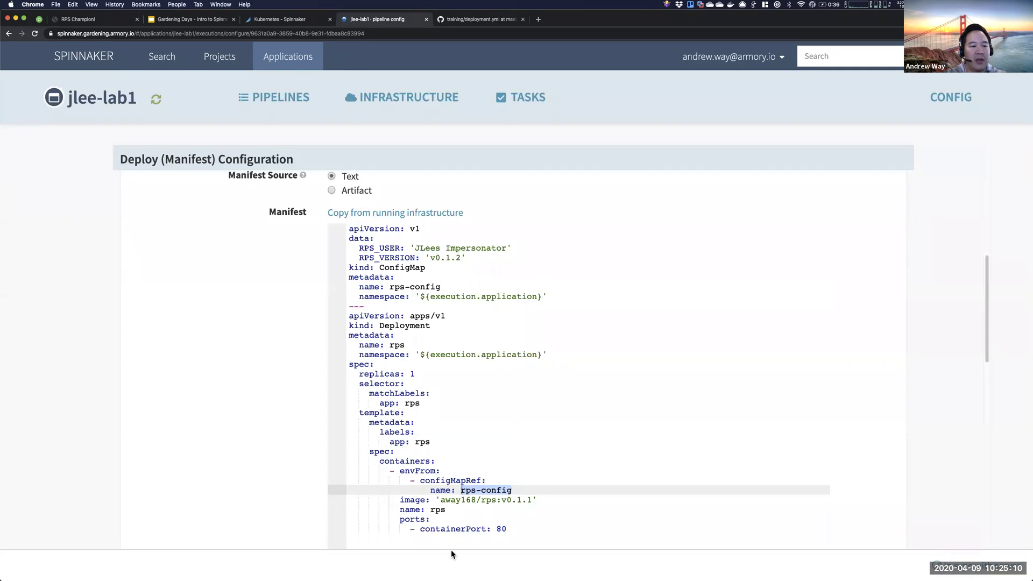
{"action": "left_click_drag", "start_coordinate": [533, 499], "coordinate": [441, 498]}
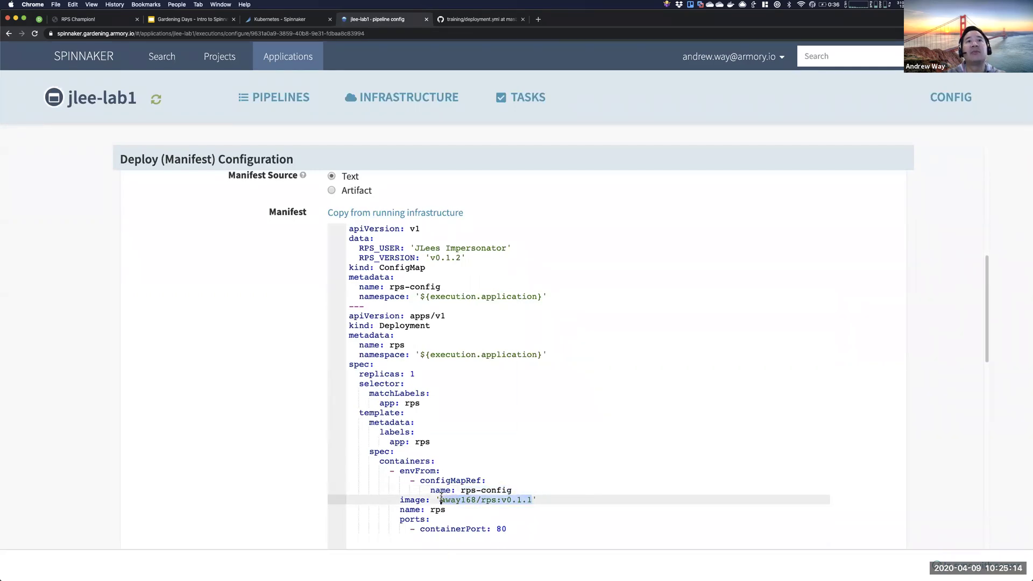
{"action": "left_click", "coordinate": [533, 500]}
{"action": "key", "text": "shift+Left"}
{"action": "key", "text": "shift+Left"}
{"action": "key", "text": "shift+Left"}
{"action": "key", "text": "shift+Left"}
{"action": "key", "text": "shift+Left"}
{"action": "key", "text": "shift+Left"}
{"action": "key", "text": "shift+Left"}
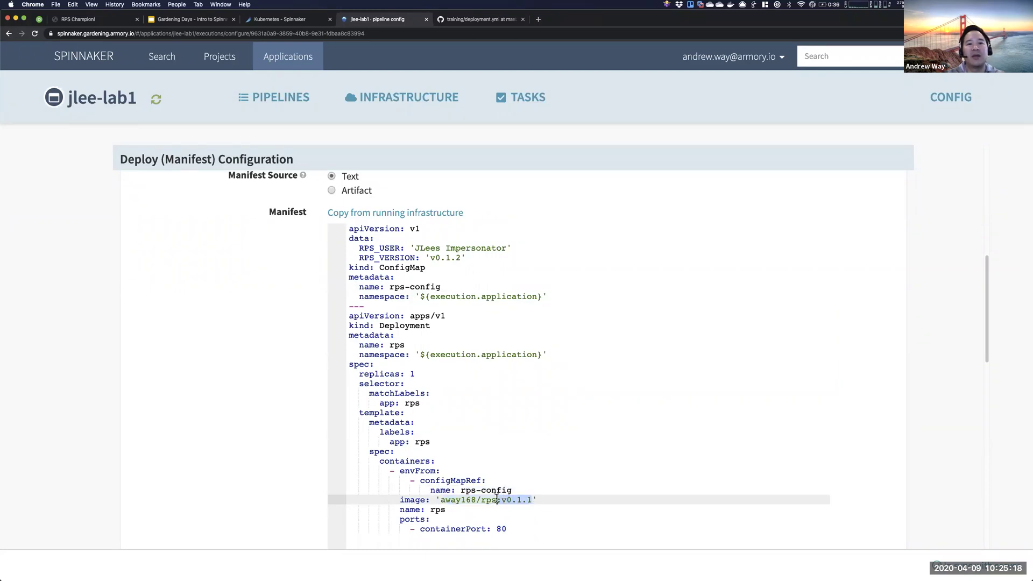
{"action": "key", "text": "shift+Right"}
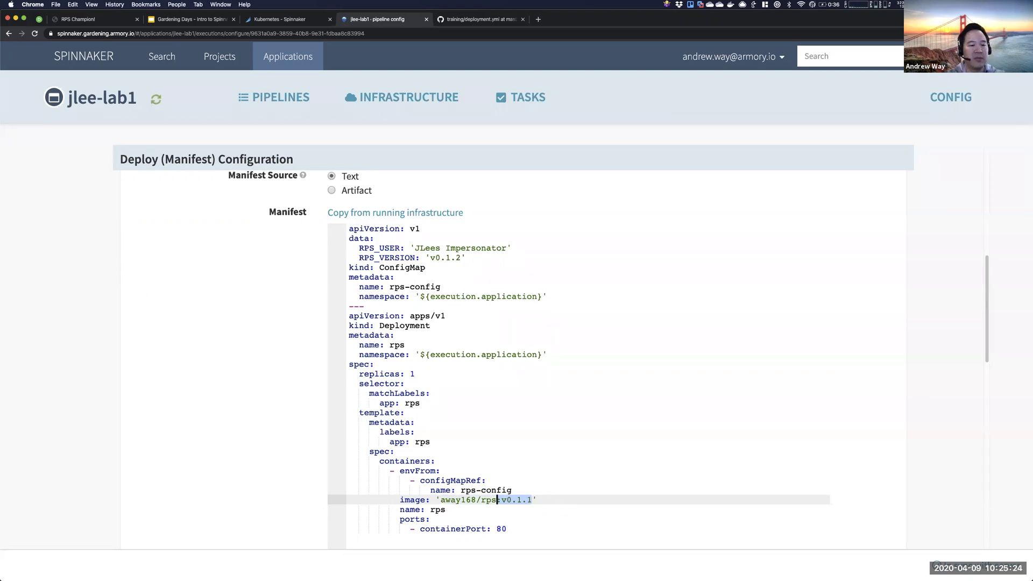
{"action": "key", "text": "Down"}
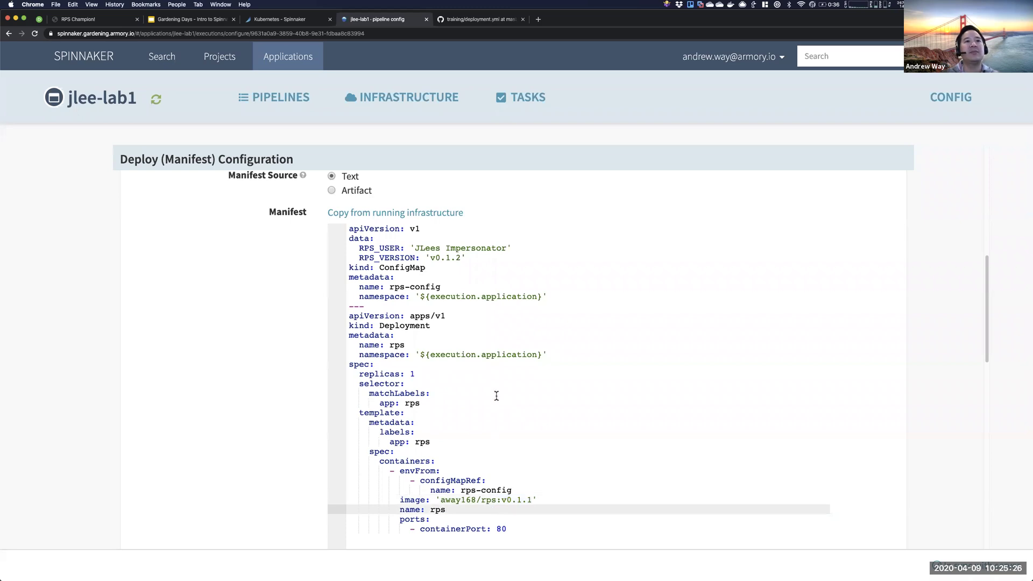
{"action": "scroll", "coordinate": [496, 396], "scroll_direction": "up", "scroll_amount": 10}
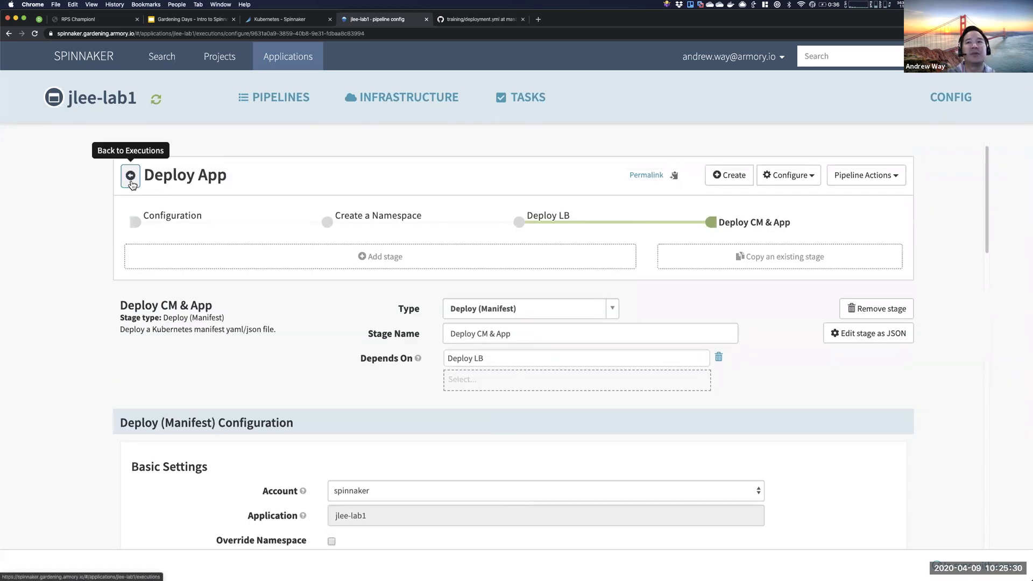
- Run Deploy App manually and inspect the Deploy CM & App stage's task and deploy status
{"action": "left_click", "coordinate": [130, 176]}
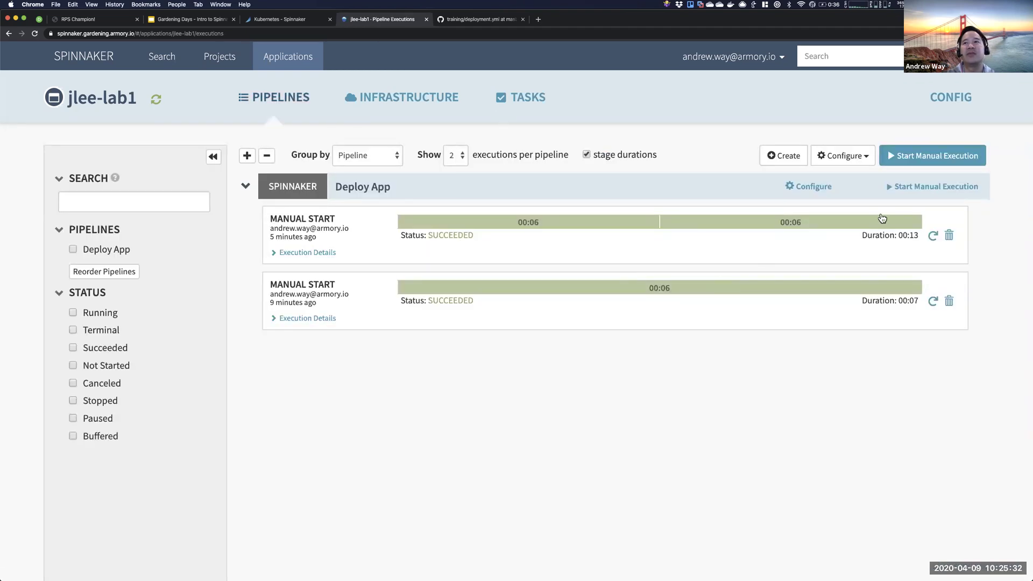
{"action": "left_click", "coordinate": [908, 187]}
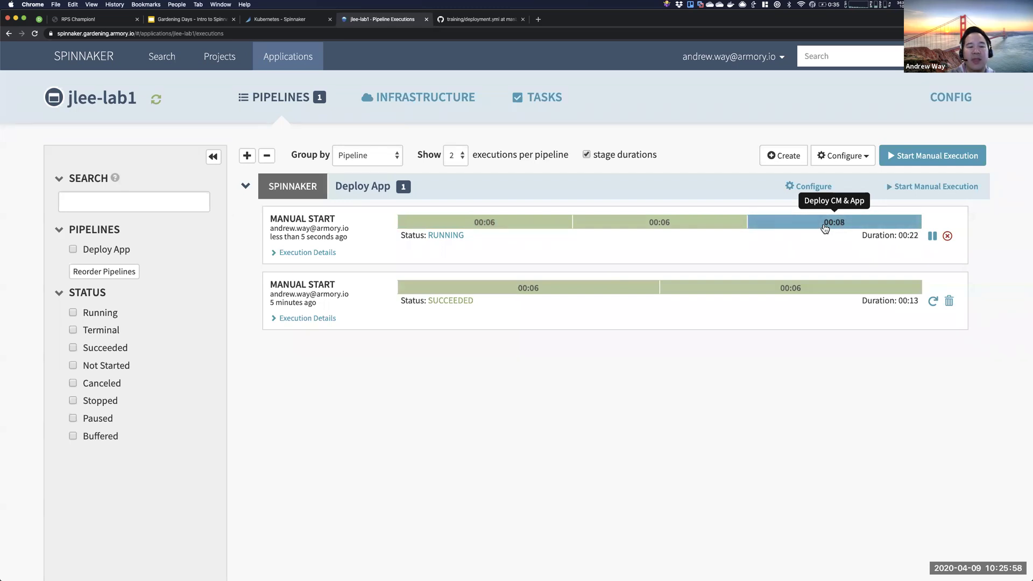
{"action": "left_click", "coordinate": [825, 226]}
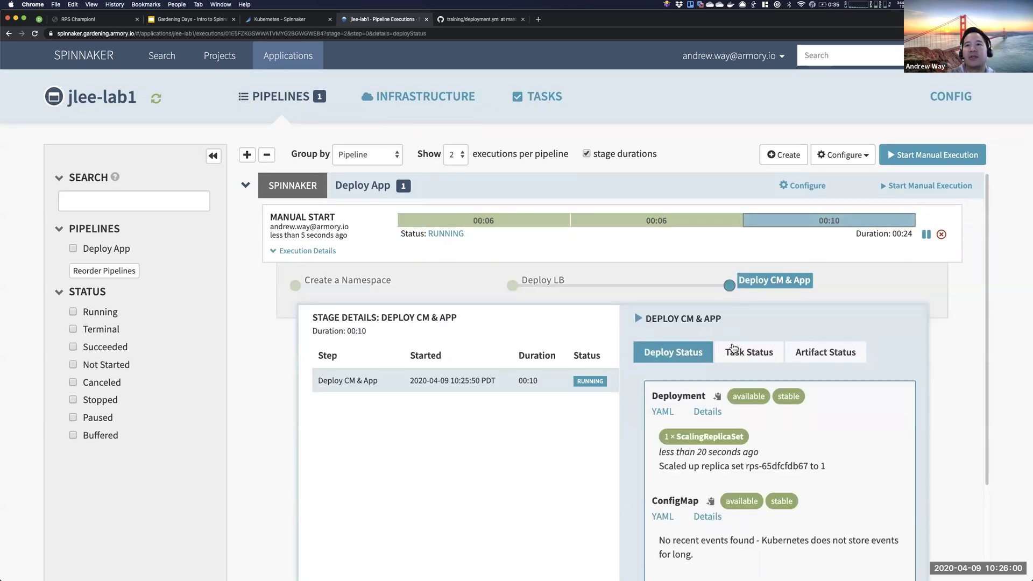
{"action": "left_click", "coordinate": [733, 350]}
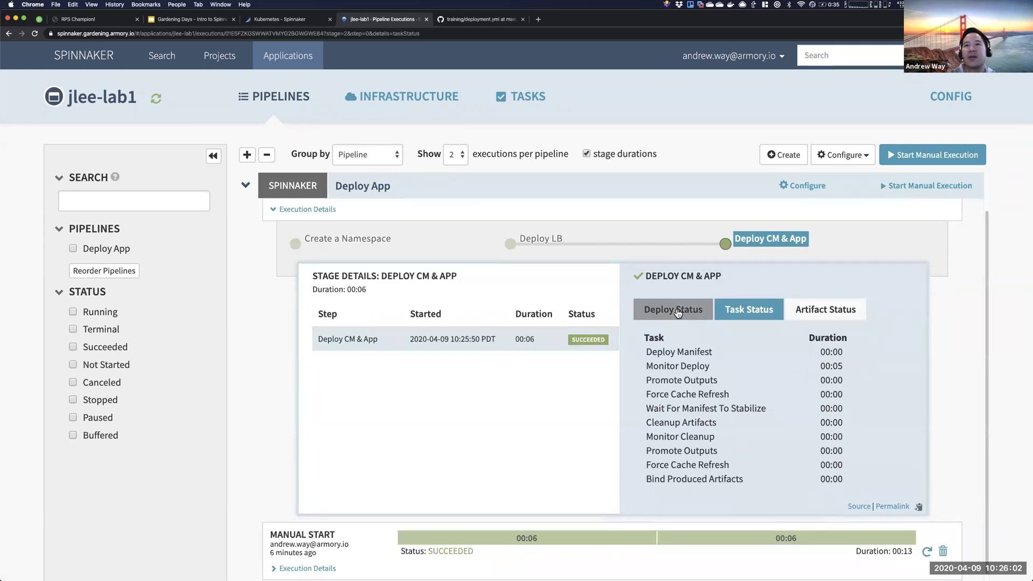
{"action": "left_click", "coordinate": [676, 310]}
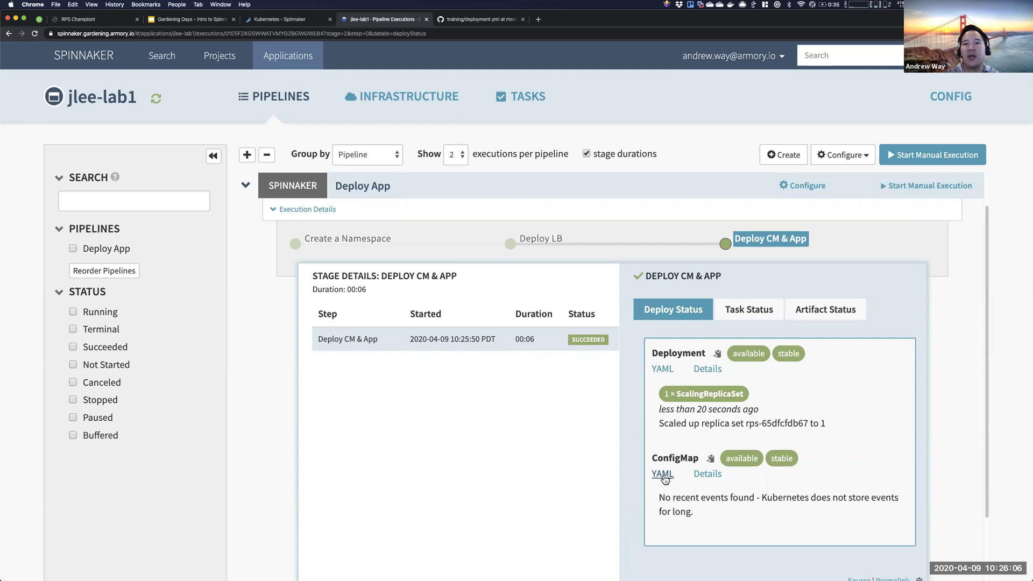
- View the live ConfigMap YAML, confirm its name rps-config-v000, and close it
{"action": "left_click", "coordinate": [663, 475]}
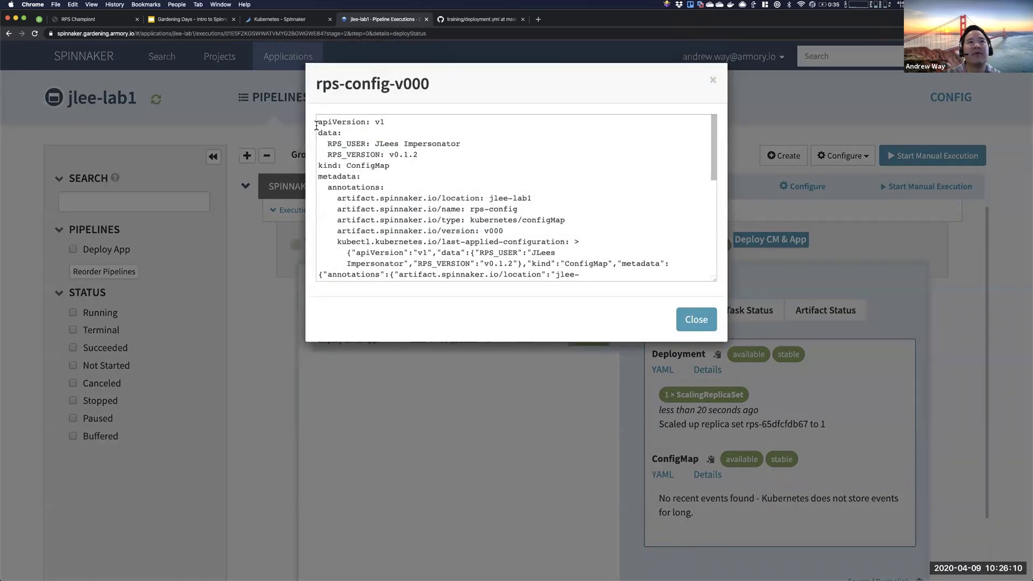
{"action": "left_click_drag", "start_coordinate": [317, 121], "coordinate": [407, 171]}
{"action": "scroll", "coordinate": [407, 160], "scroll_direction": "down", "scroll_amount": 5}
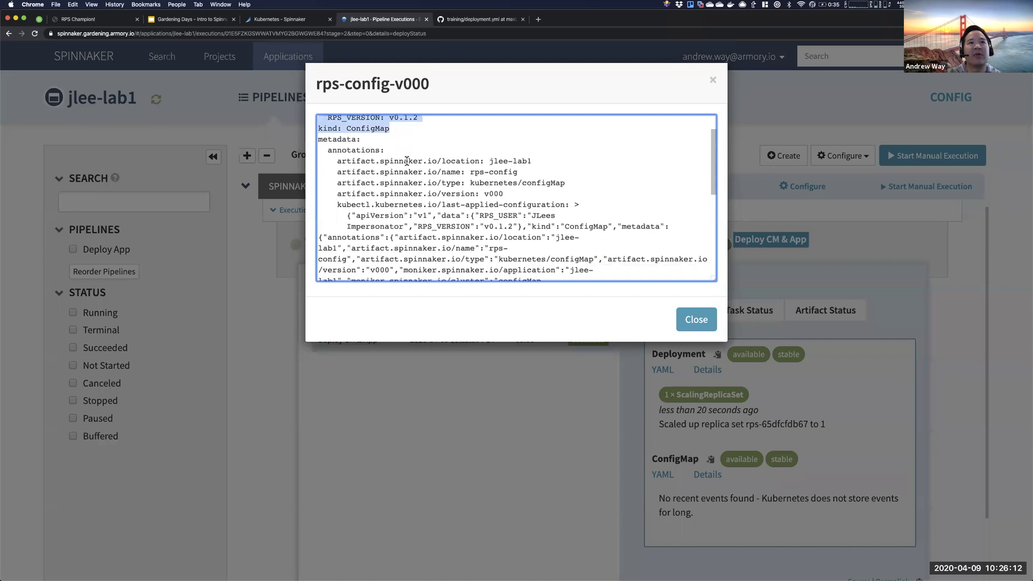
{"action": "scroll", "coordinate": [407, 161], "scroll_direction": "down", "scroll_amount": 5}
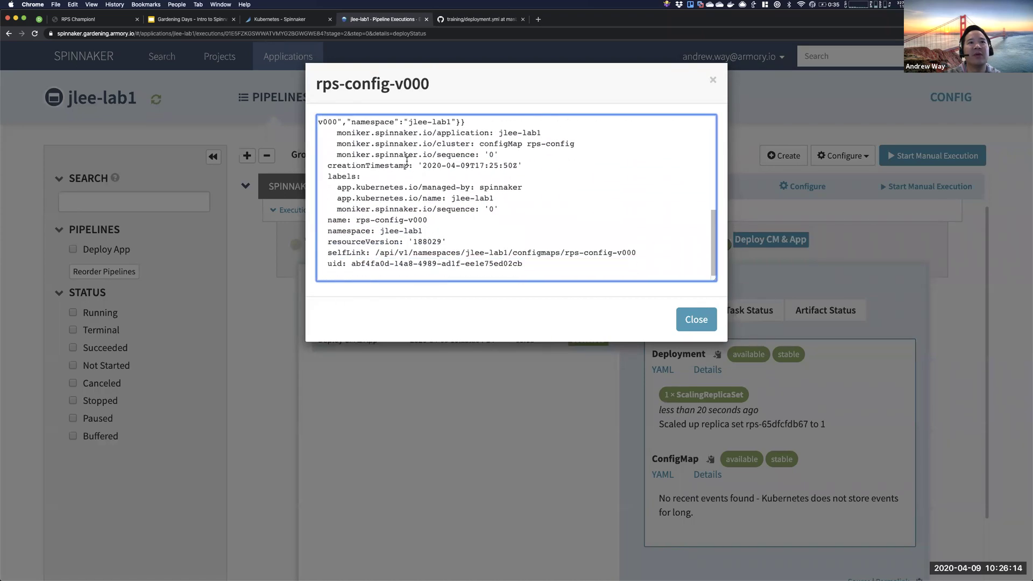
{"action": "left_click_drag", "start_coordinate": [356, 219], "coordinate": [436, 220]}
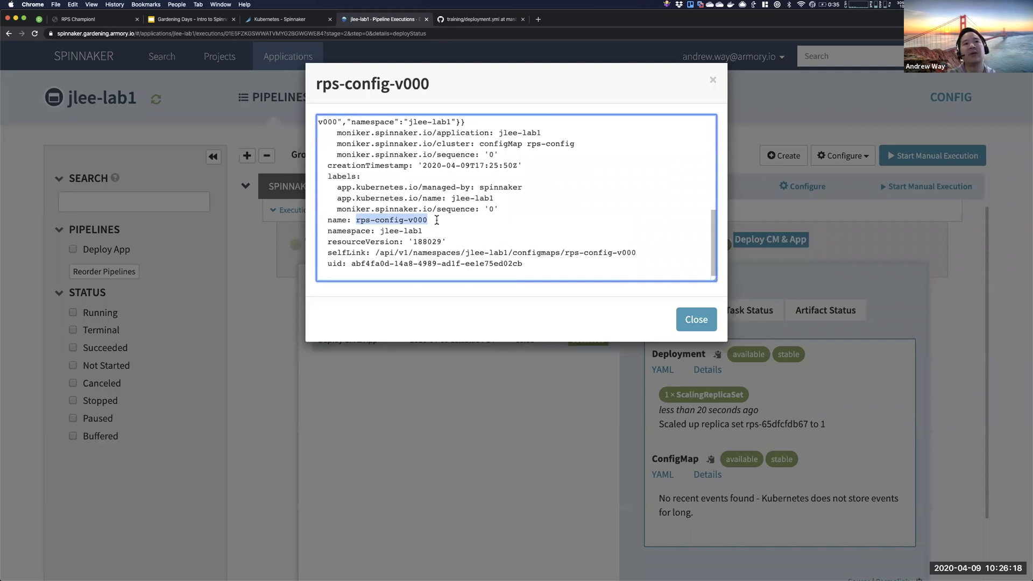
{"action": "left_click", "coordinate": [698, 329]}
{"action": "left_click", "coordinate": [661, 371]}
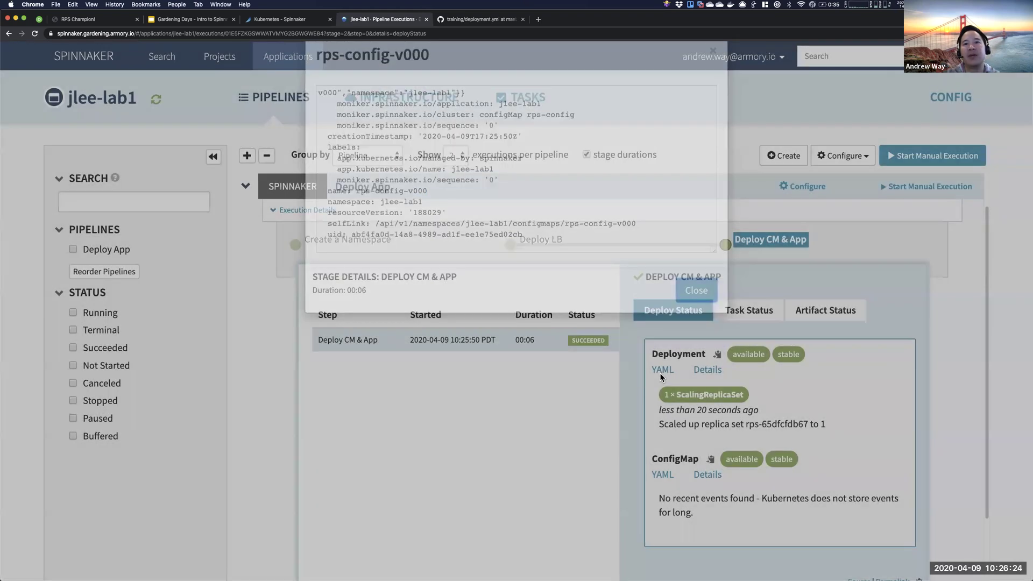
- Locate the configMapRef name rps-config-v000 in the Deployment YAML and close it
{"action": "scroll", "coordinate": [596, 271], "scroll_direction": "down", "scroll_amount": 10}
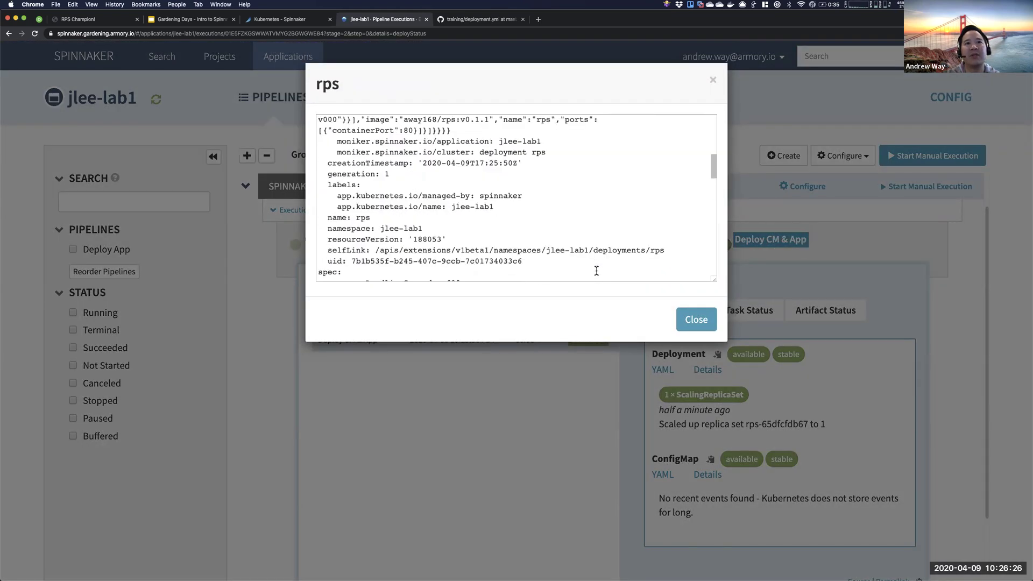
{"action": "scroll", "coordinate": [596, 271], "scroll_direction": "down", "scroll_amount": 12}
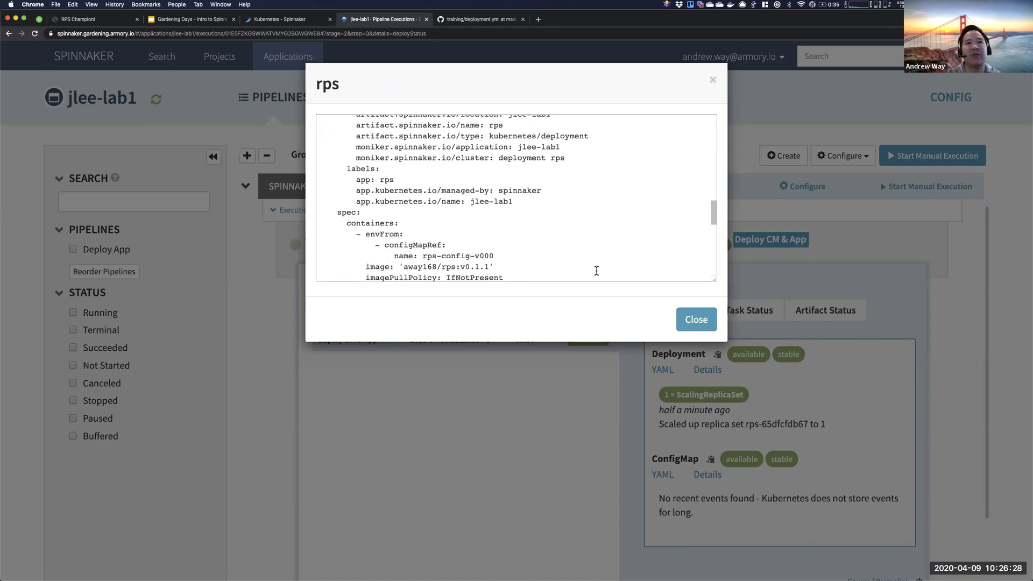
{"action": "left_click_drag", "start_coordinate": [491, 222], "coordinate": [423, 223]}
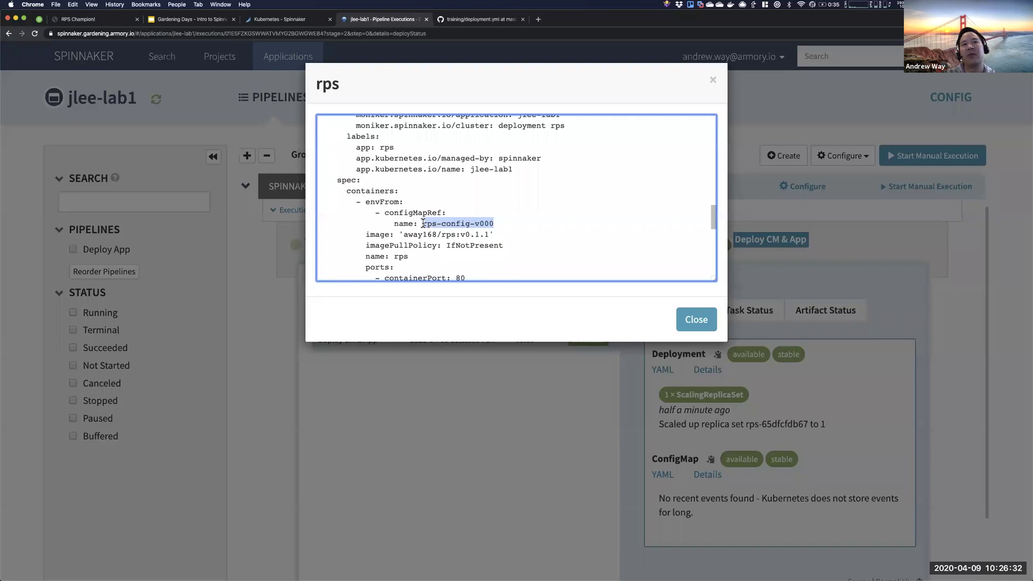
{"action": "left_click", "coordinate": [696, 321]}
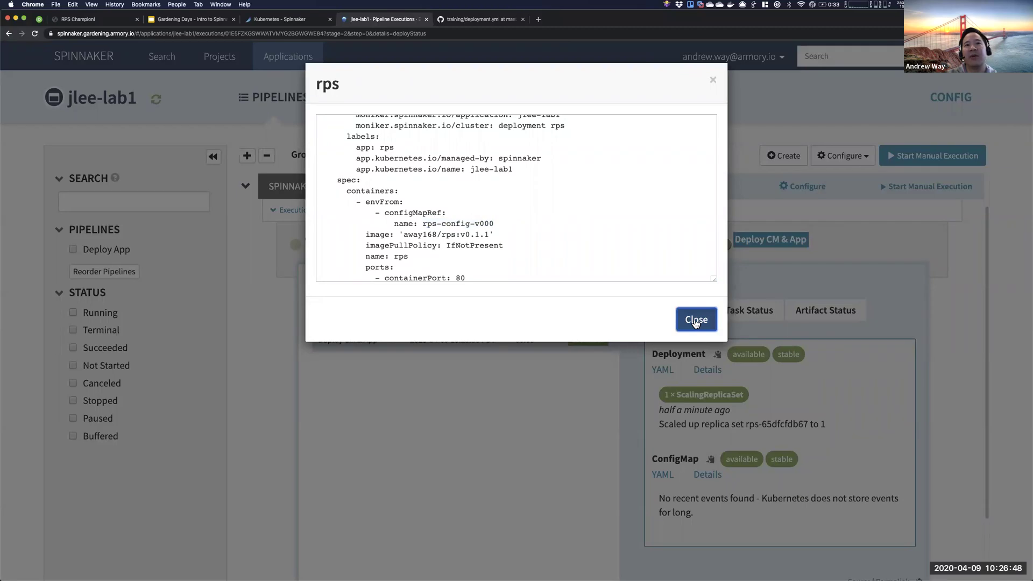
{"action": "left_click", "coordinate": [696, 320]}
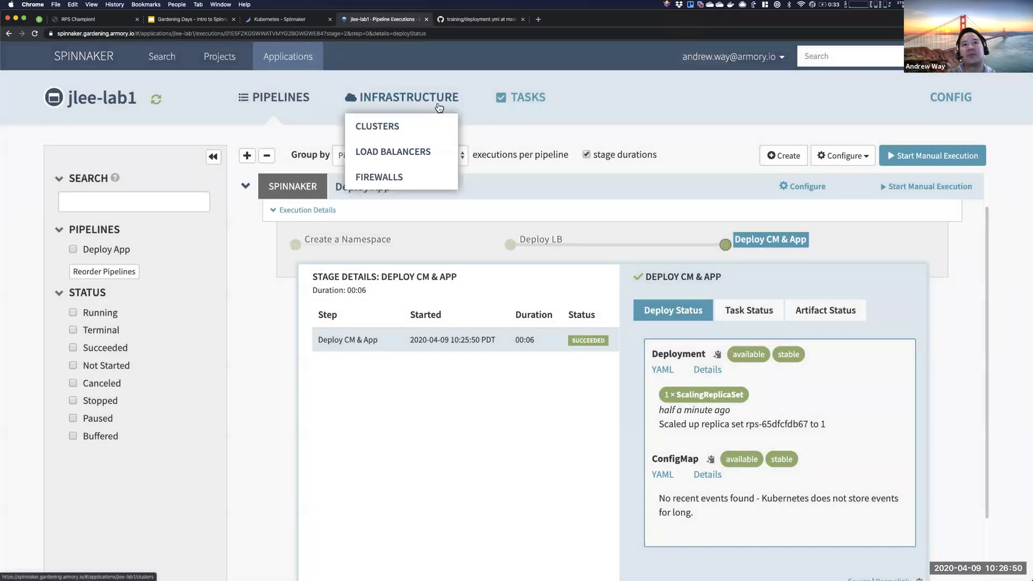
- Select the rps V001 server group in the clusters view and copy rps-service's ingress hostname
{"action": "left_click", "coordinate": [439, 108]}
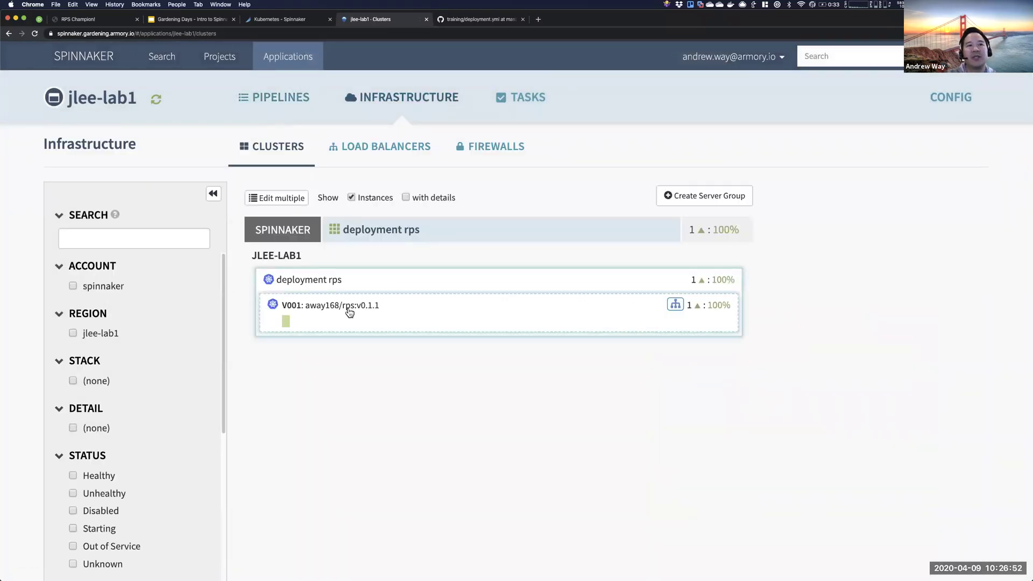
{"action": "double_click", "coordinate": [301, 306]}
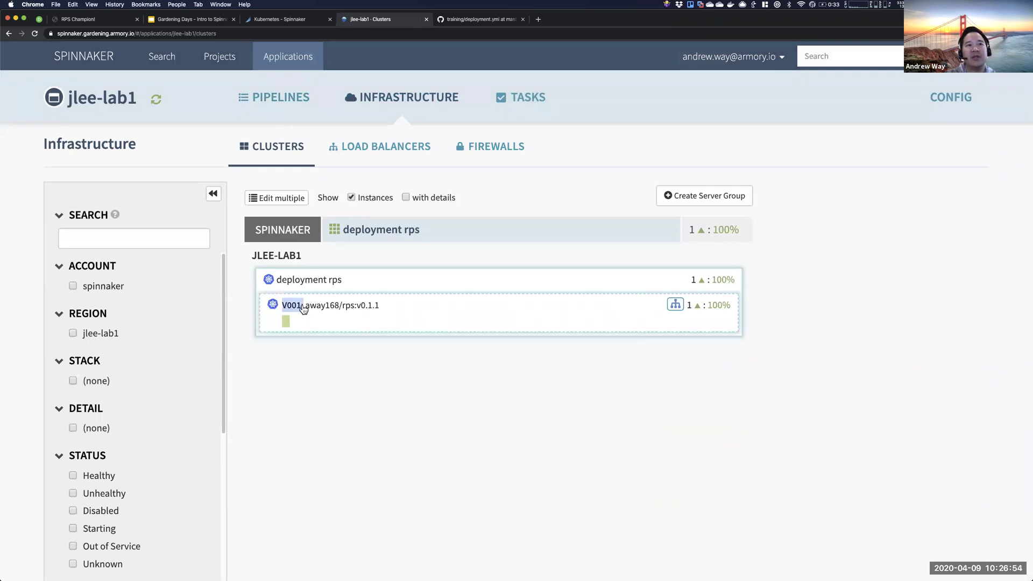
{"action": "left_click", "coordinate": [302, 308]}
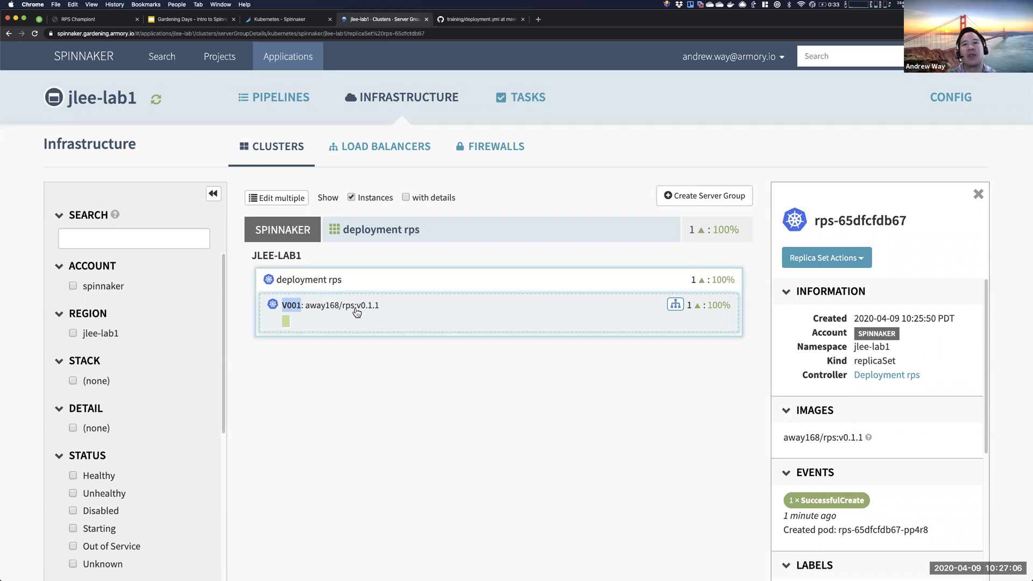
{"action": "left_click", "coordinate": [675, 305]}
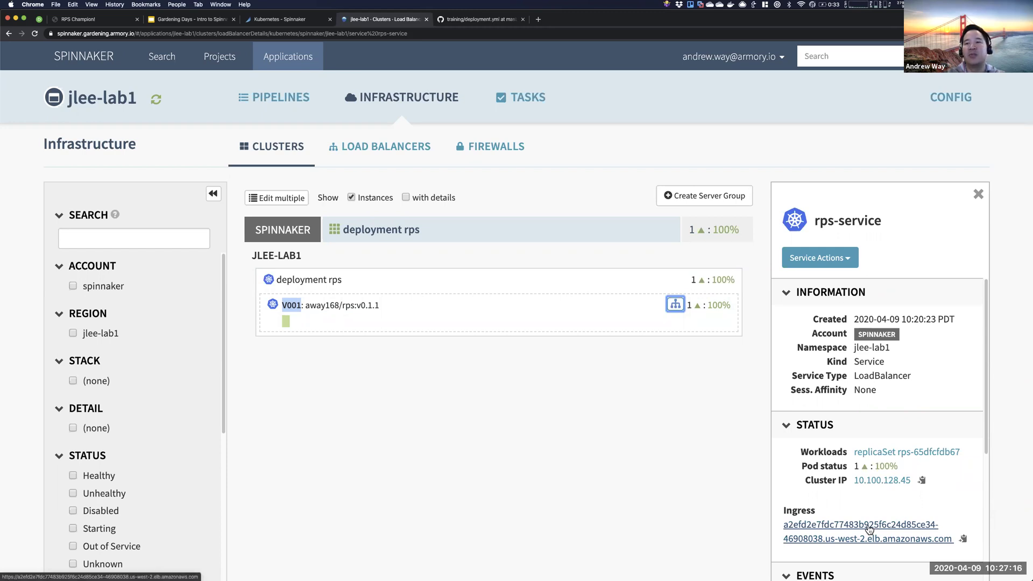
{"action": "left_click", "coordinate": [963, 539]}
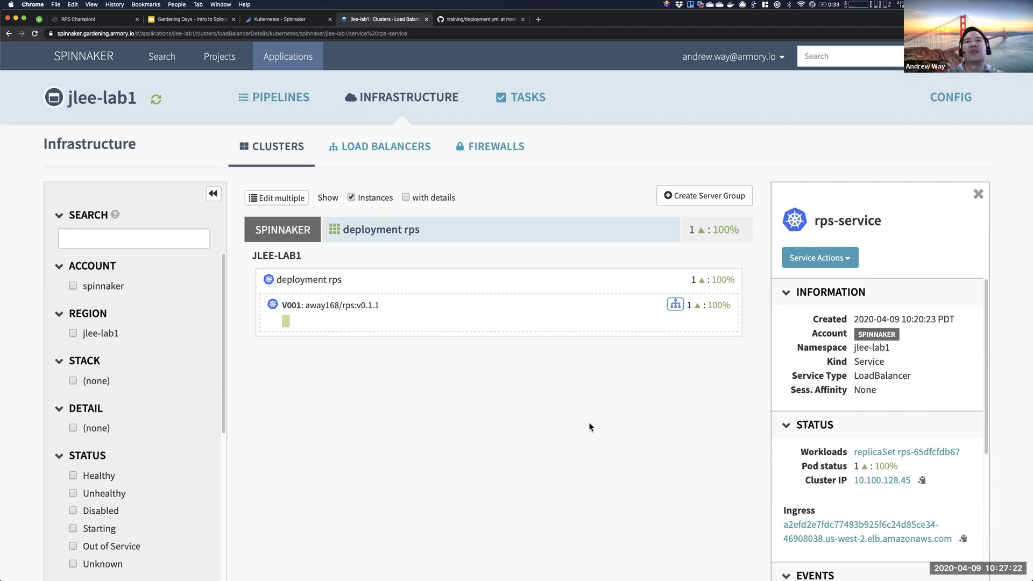
- Load the RPS Champion app from the copied load balancer hostname in a new tab
{"action": "key", "text": "super+t"}
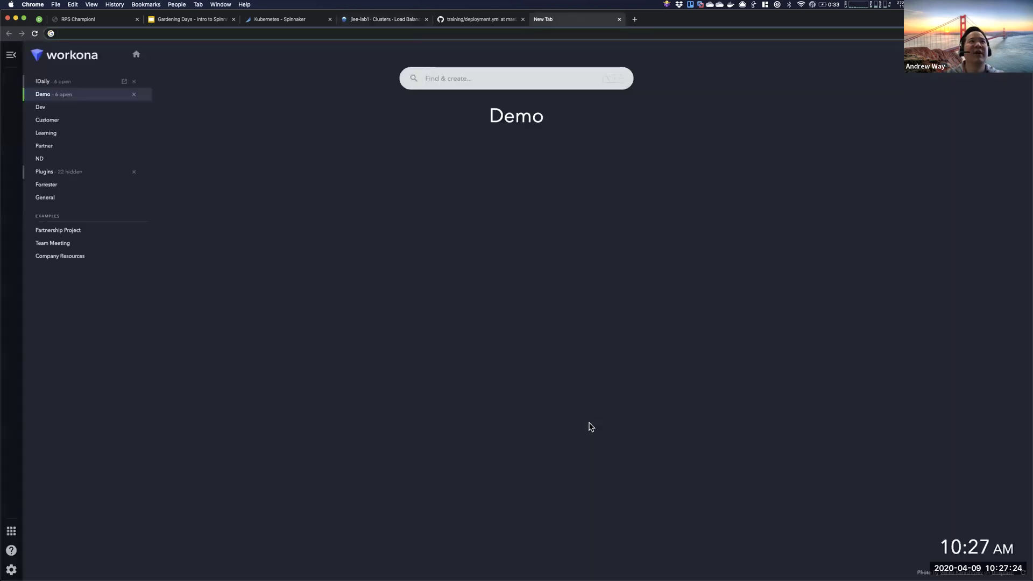
{"action": "key", "text": "super+v"}
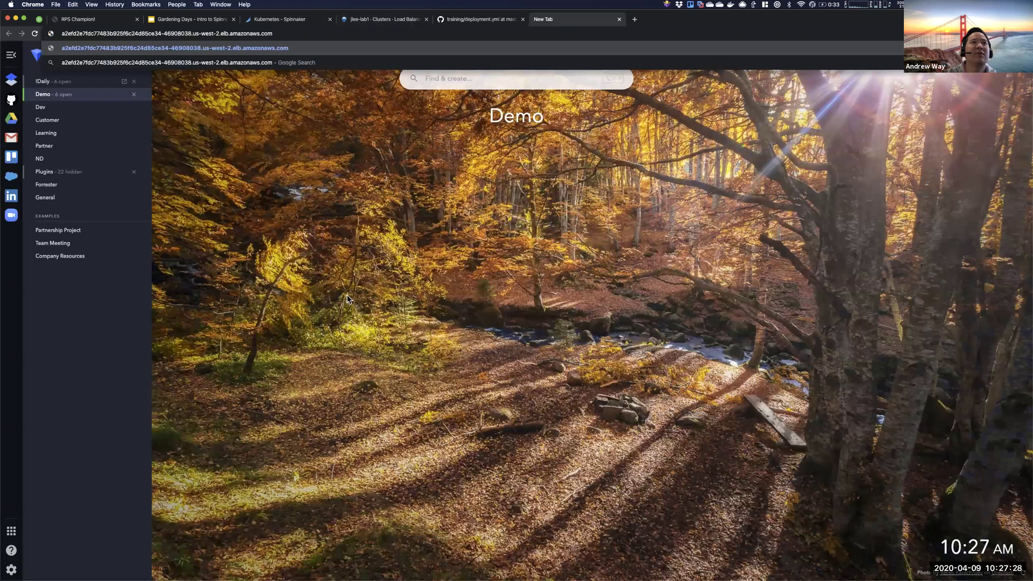
{"action": "key", "text": "Return"}
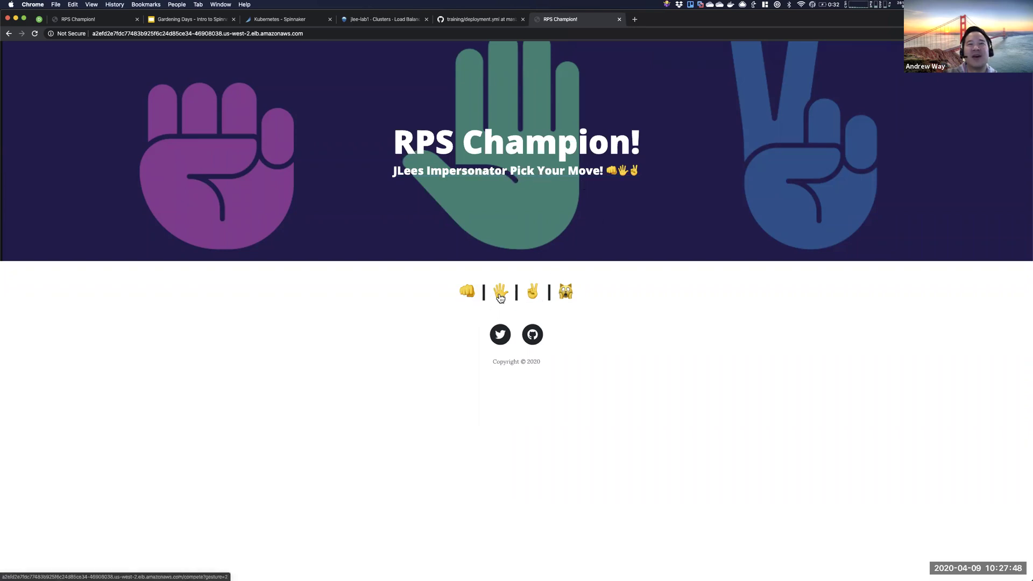
- Play four rounds against the computer, starting with rock and then random moves
{"action": "left_click", "coordinate": [467, 293]}
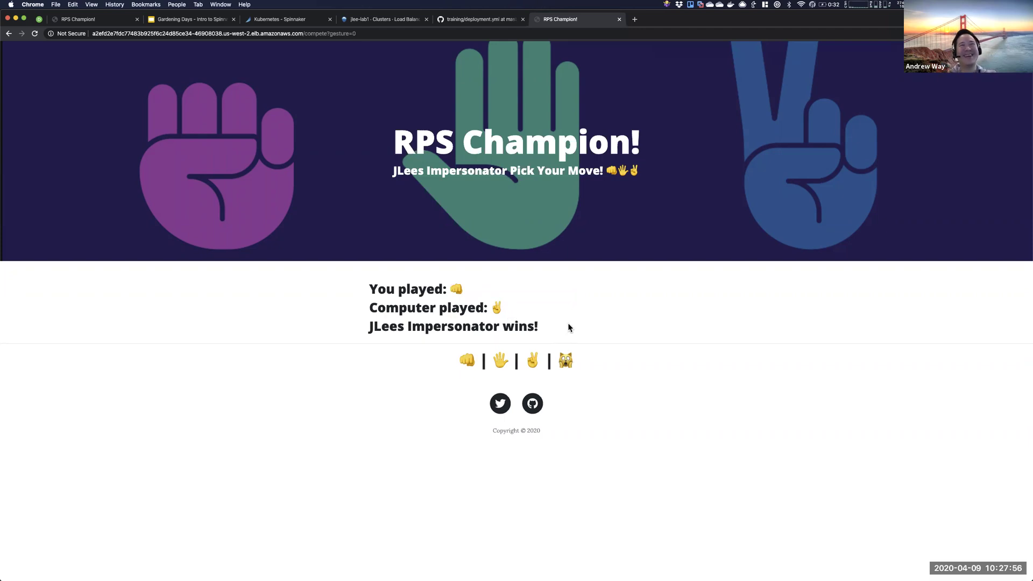
{"action": "left_click", "coordinate": [569, 365]}
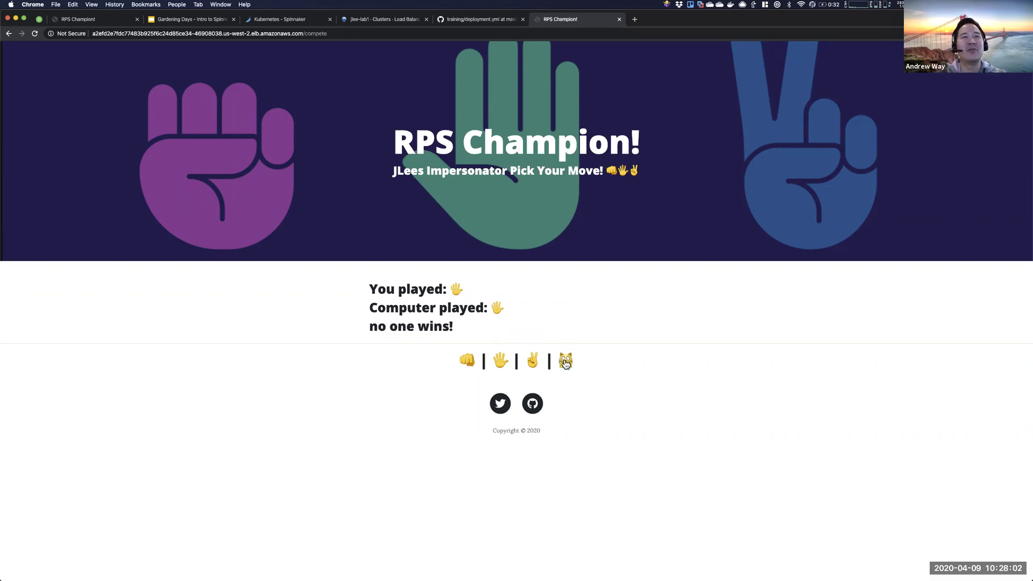
{"action": "left_click", "coordinate": [566, 364]}
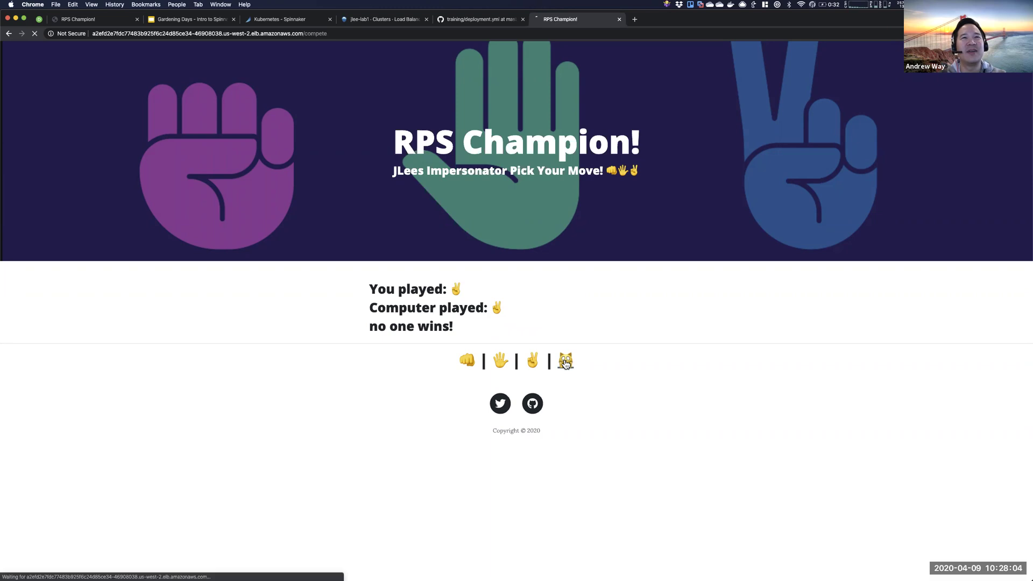
{"action": "left_click", "coordinate": [565, 364]}
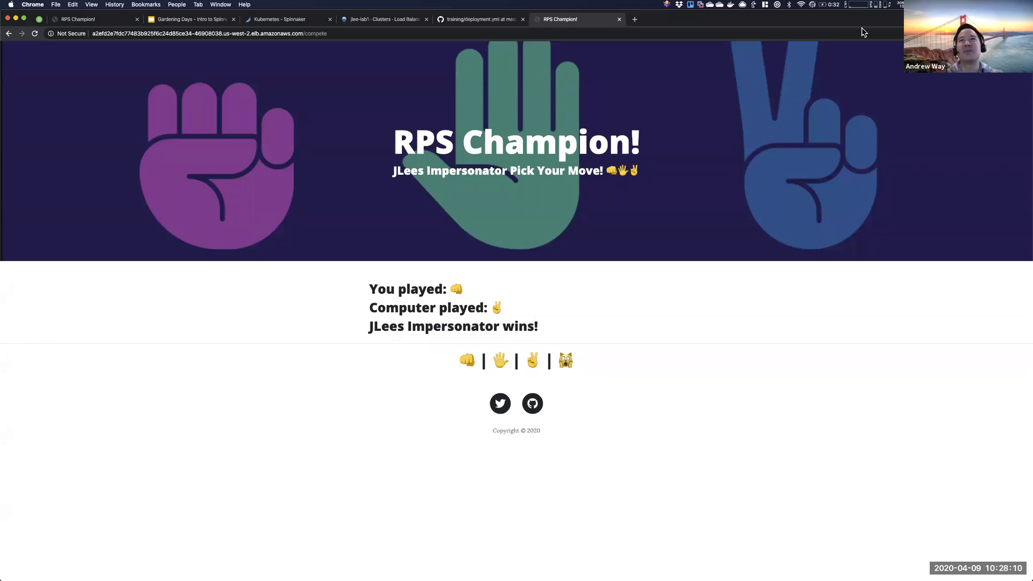
- Switch back through the tabs to Spinnaker's jlee-lab1 clusters page
{"action": "key", "text": "super+1"}
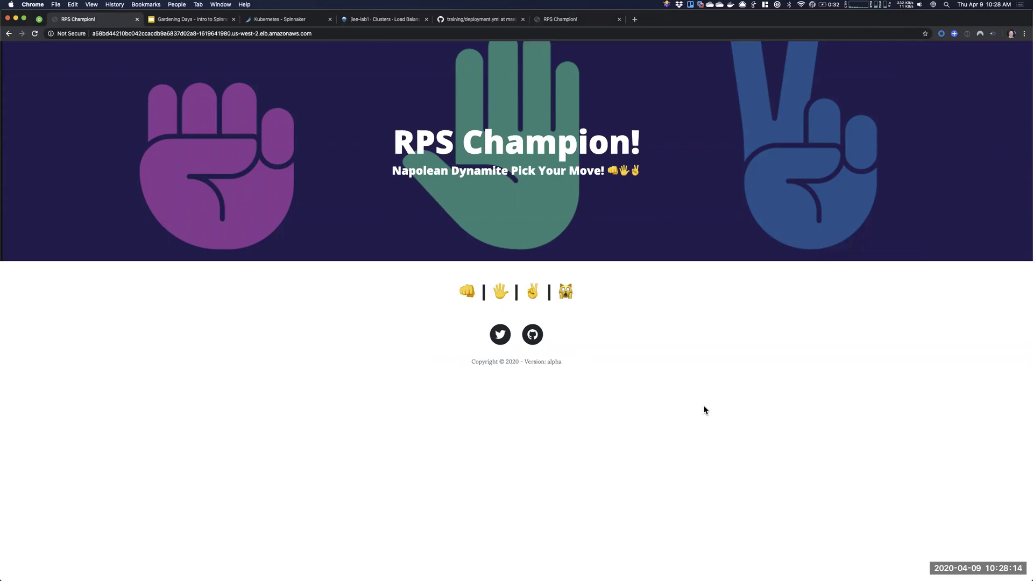
{"action": "key", "text": "super+3"}
{"action": "key", "text": "super+4"}
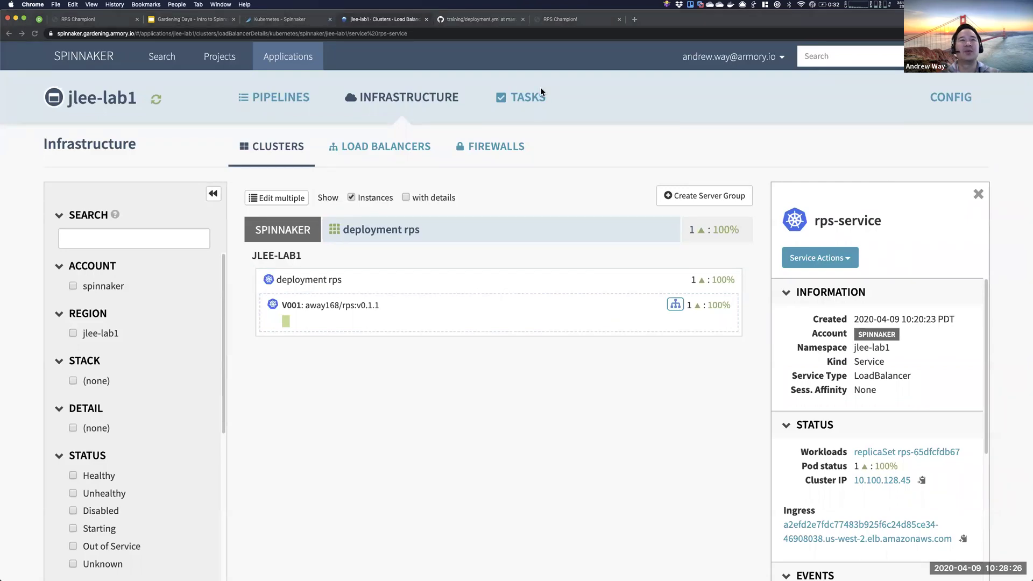
- Recopy the rps-service ingress hostname, then open the Deploy App pipeline's configuration
{"action": "left_click", "coordinate": [430, 99]}
{"action": "left_click", "coordinate": [325, 156]}
{"action": "left_click", "coordinate": [269, 148]}
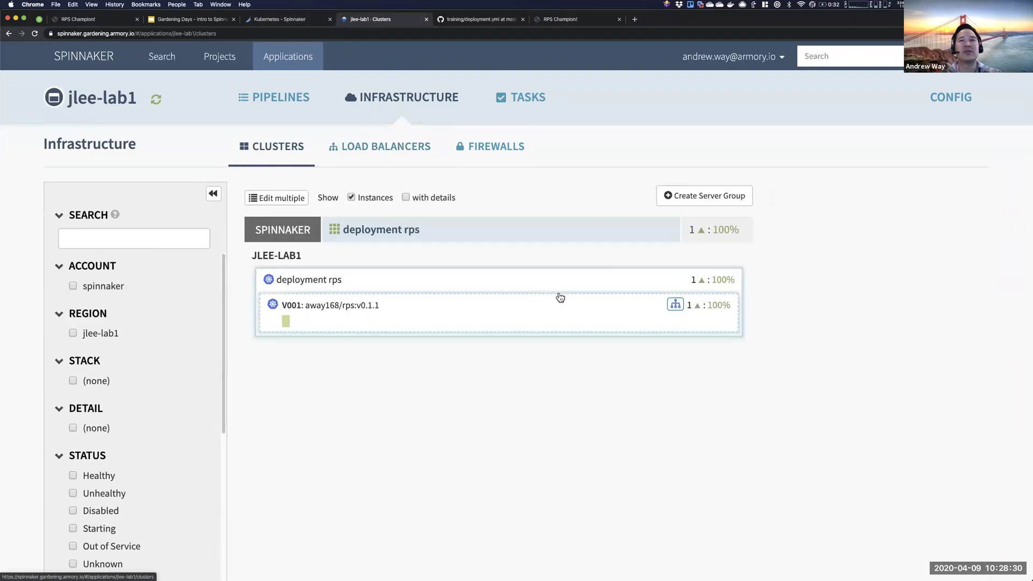
{"action": "left_click", "coordinate": [676, 306]}
{"action": "left_click", "coordinate": [963, 540]}
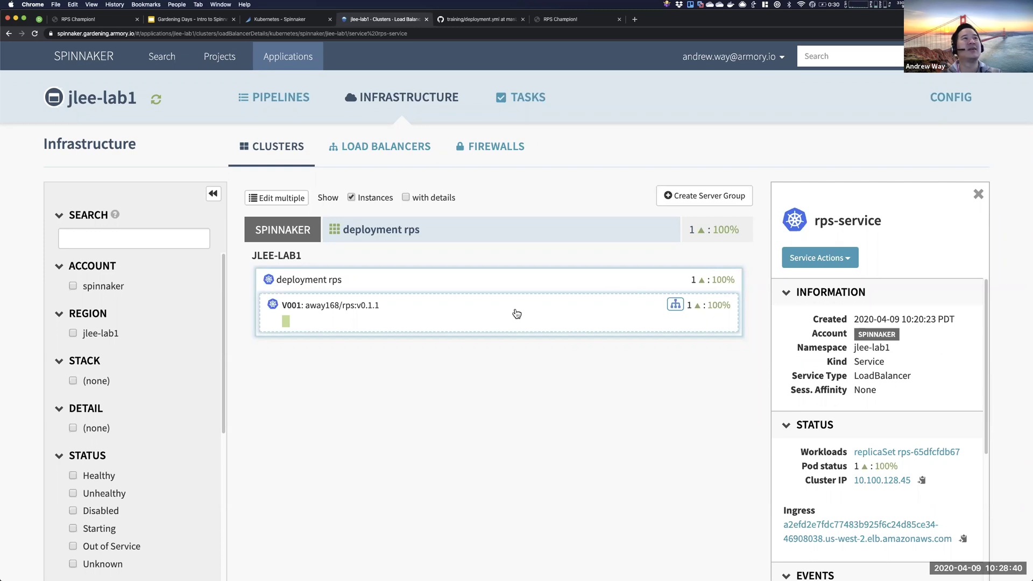
{"action": "left_click", "coordinate": [282, 109]}
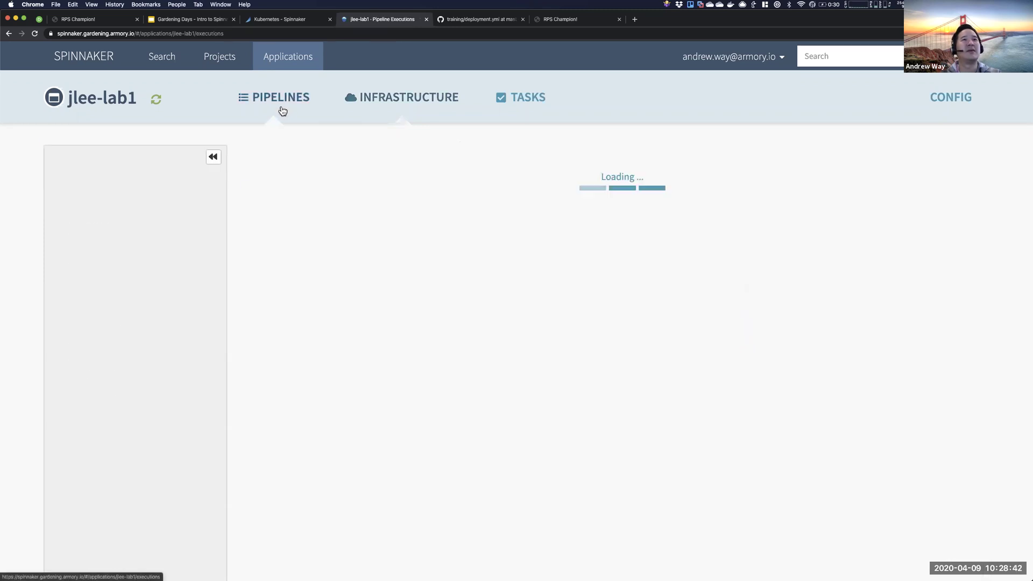
{"action": "left_click", "coordinate": [813, 186]}
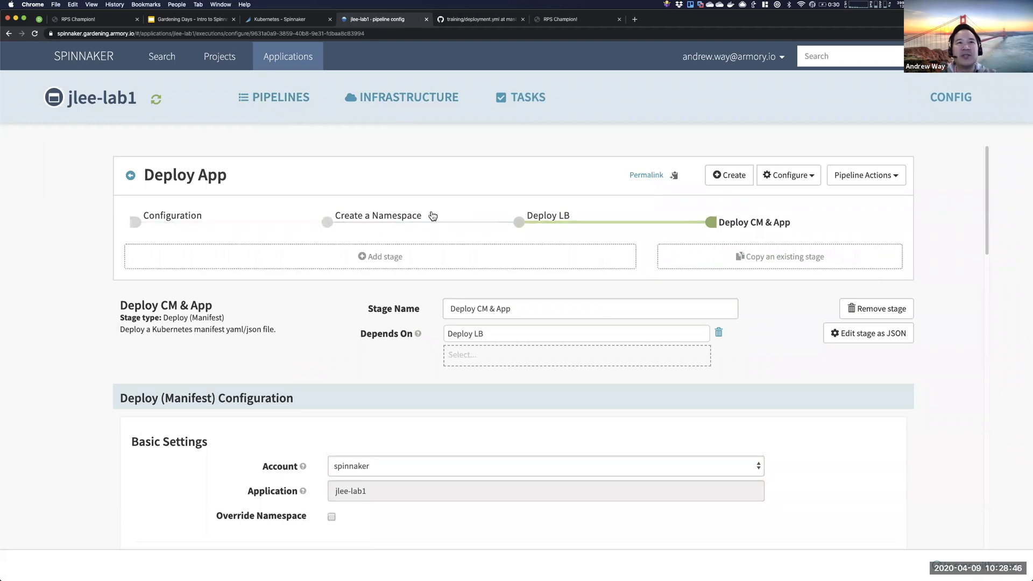
- Review the Create a Namespace, Deploy LB and Deploy CM & App stages and their manifest YAML
{"action": "left_click", "coordinate": [359, 221]}
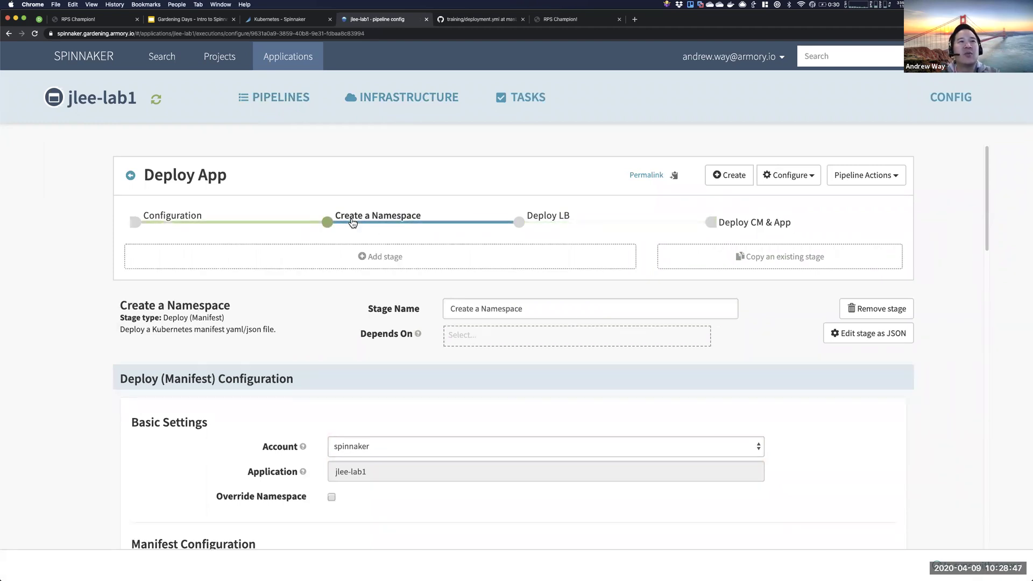
{"action": "left_click", "coordinate": [543, 229]}
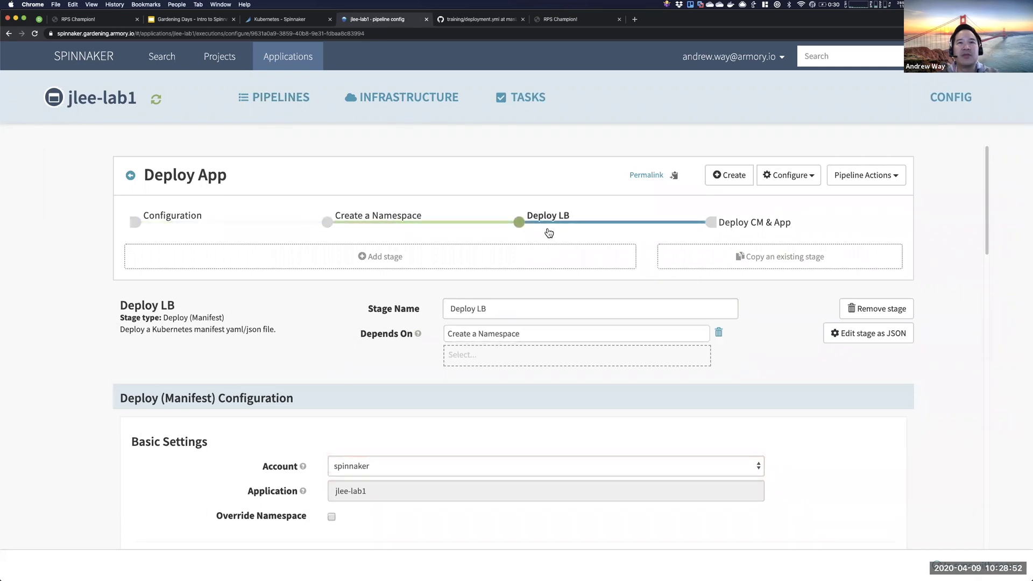
{"action": "left_click", "coordinate": [725, 221]}
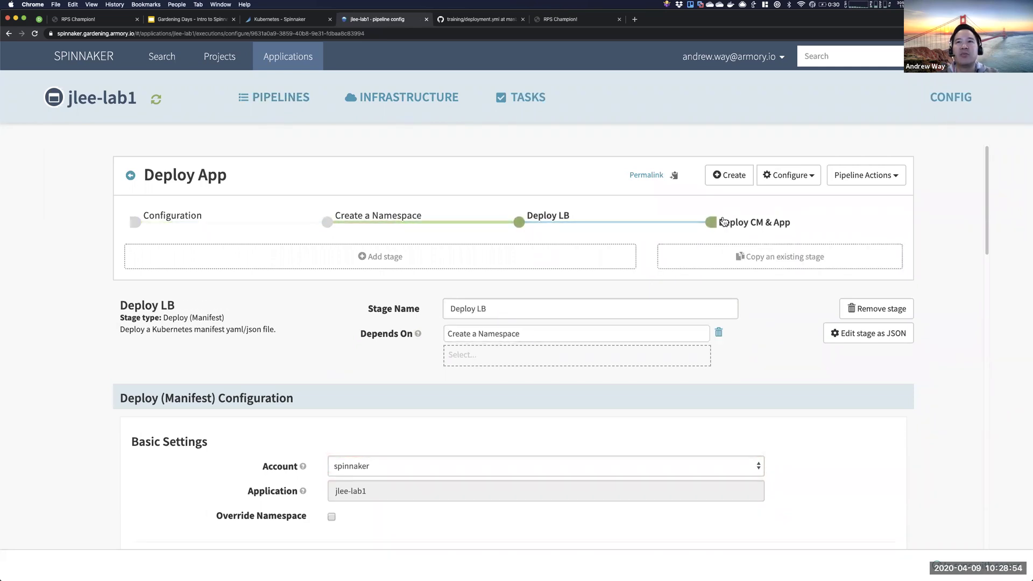
{"action": "scroll", "coordinate": [626, 318], "scroll_direction": "down", "scroll_amount": 6}
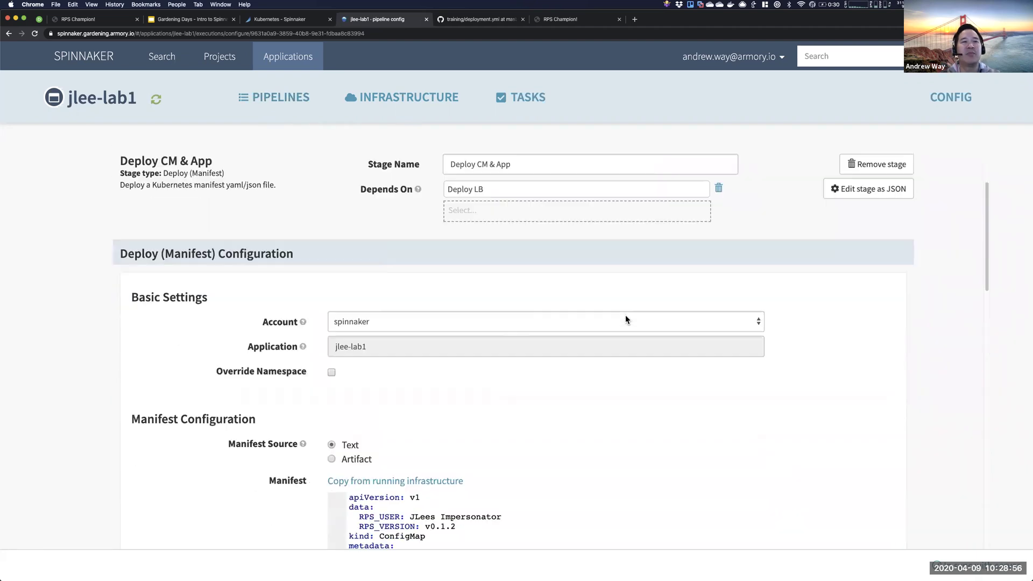
{"action": "scroll", "coordinate": [496, 369], "scroll_direction": "down", "scroll_amount": 2}
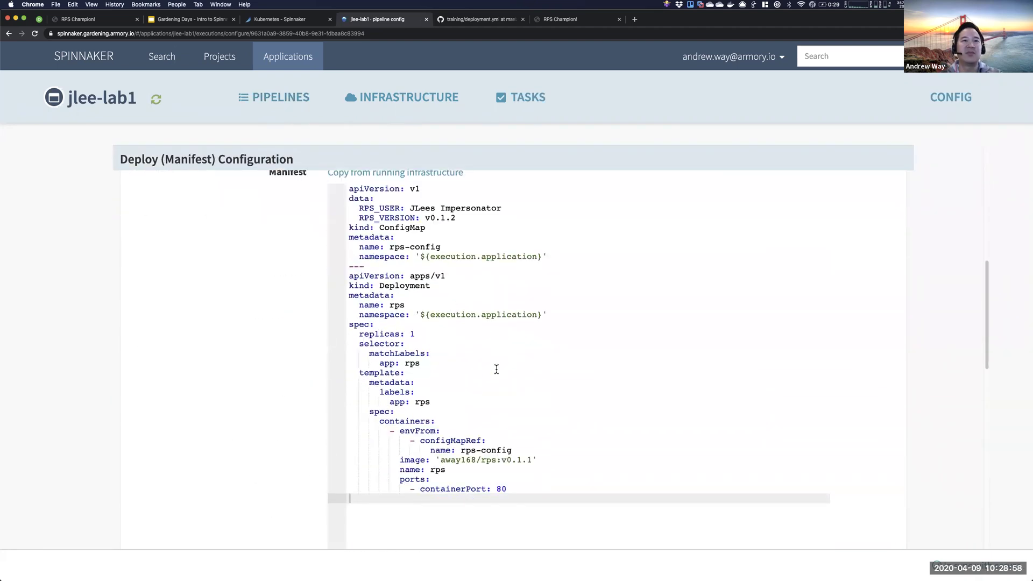
{"action": "scroll", "coordinate": [496, 370], "scroll_direction": "up", "scroll_amount": 8}
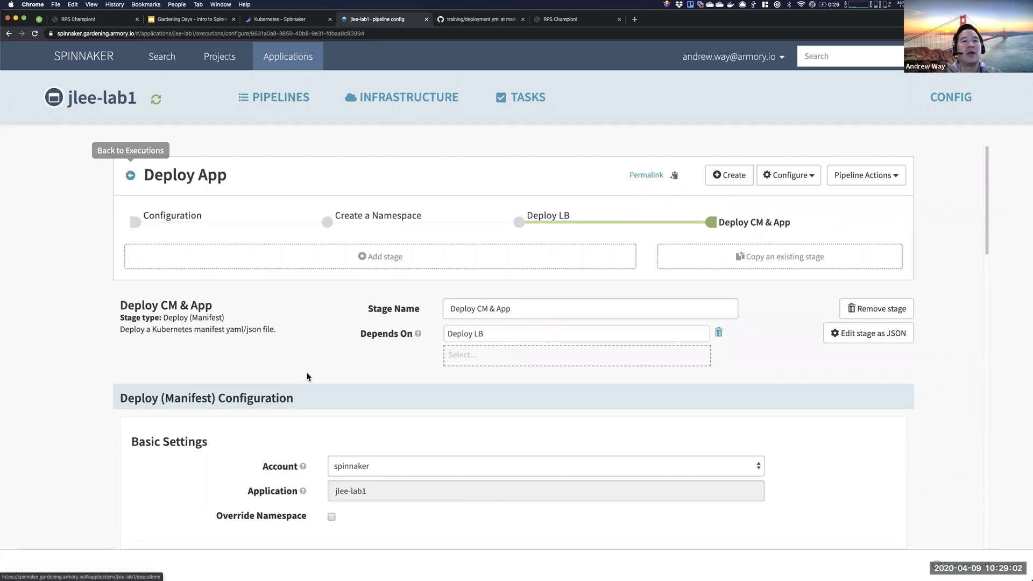
{"action": "scroll", "coordinate": [305, 373], "scroll_direction": "down", "scroll_amount": 4}
{"action": "scroll", "coordinate": [426, 380], "scroll_direction": "down", "scroll_amount": 4}
{"action": "scroll", "coordinate": [441, 392], "scroll_direction": "up", "scroll_amount": 3}
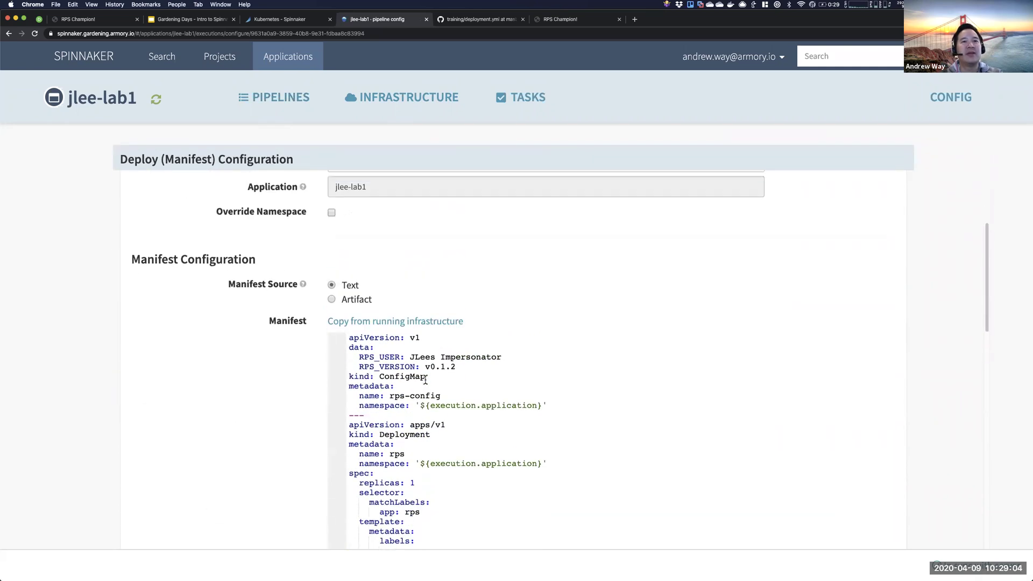
{"action": "scroll", "coordinate": [457, 409], "scroll_direction": "down", "scroll_amount": 2}
- Highlight the ConfigMap's templated namespace value, then view the pipeline's Configuration settings
{"action": "left_click_drag", "start_coordinate": [420, 319], "coordinate": [542, 318]}
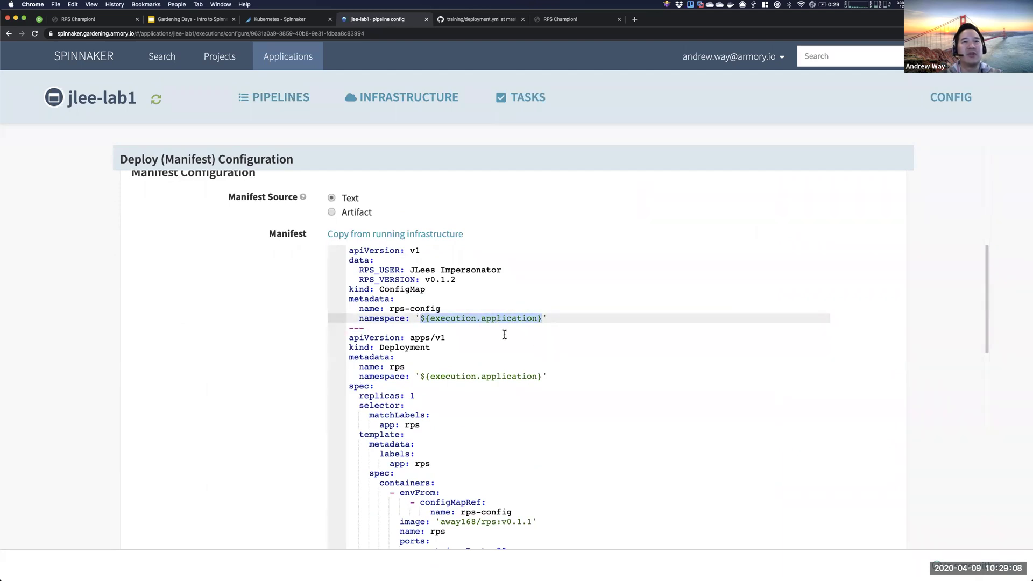
{"action": "scroll", "coordinate": [505, 339], "scroll_direction": "up", "scroll_amount": 6}
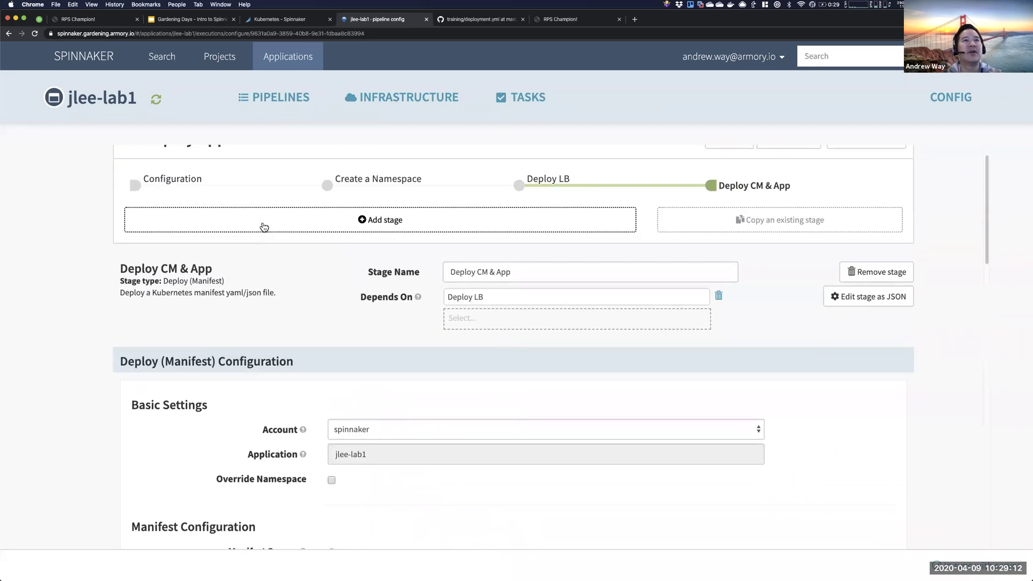
{"action": "scroll", "coordinate": [264, 226], "scroll_direction": "up", "scroll_amount": 1}
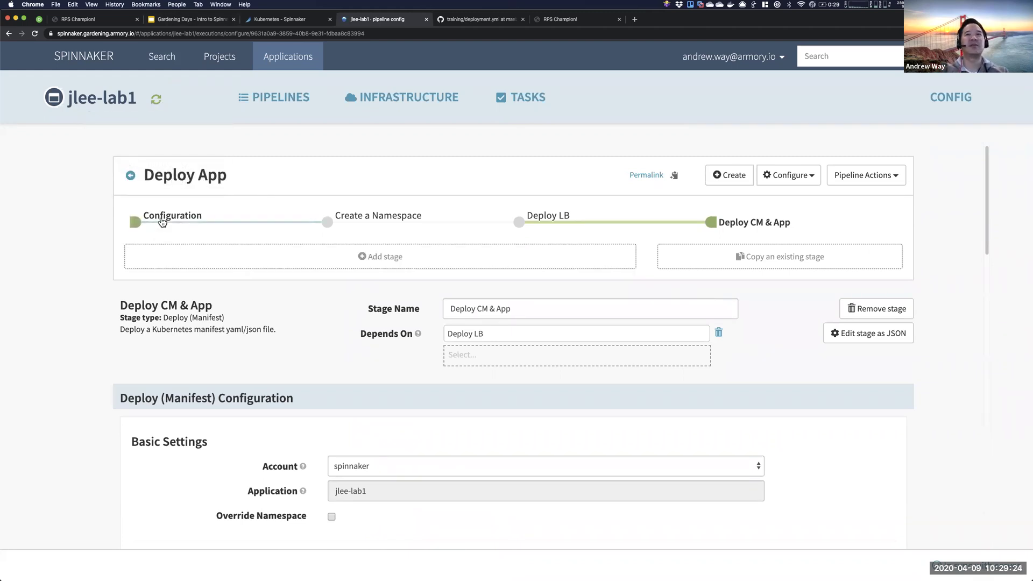
{"action": "left_click", "coordinate": [162, 222]}
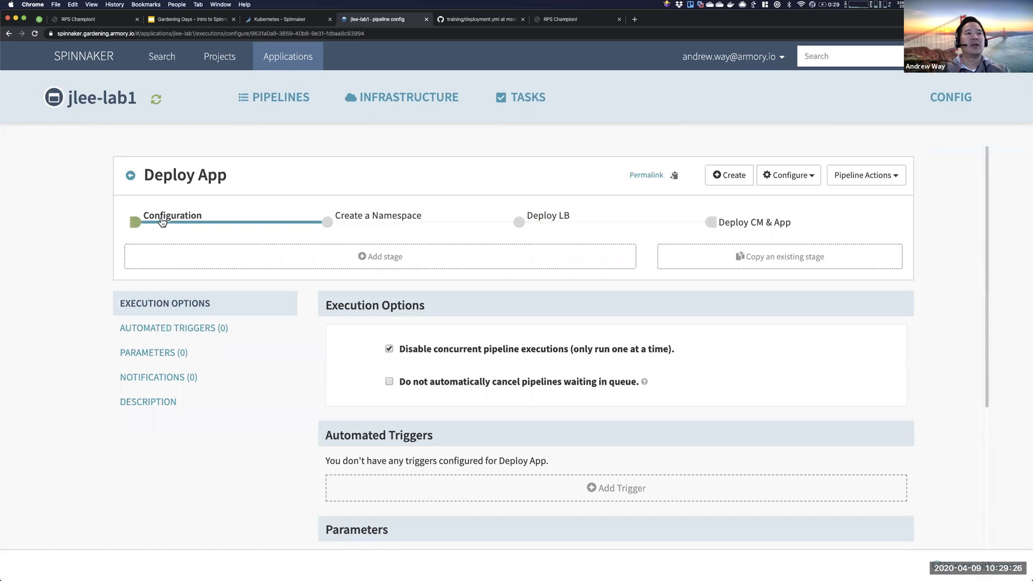
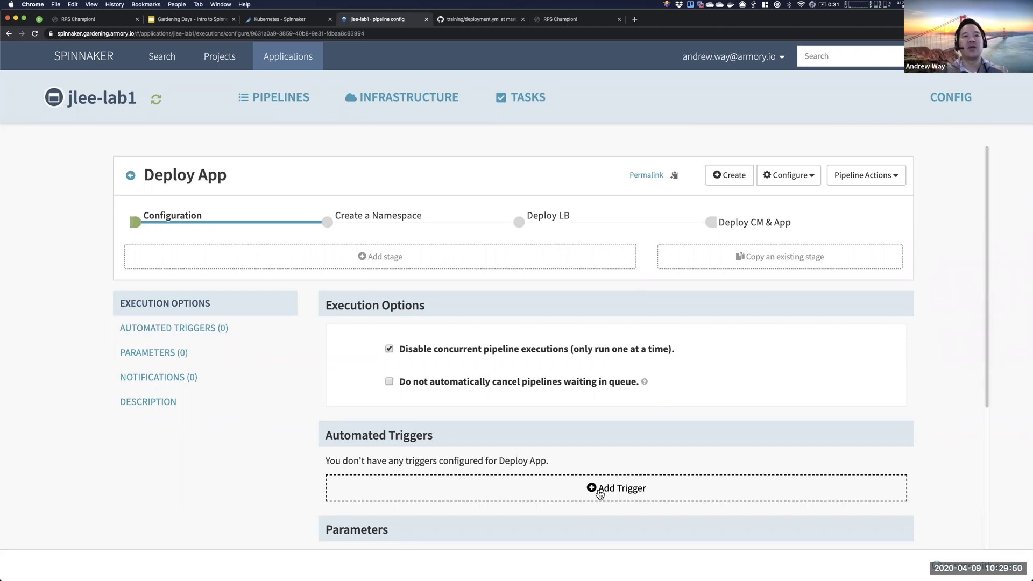
- Add an automated trigger, browse the trigger types, then remove it unused
{"action": "left_click", "coordinate": [600, 491]}
{"action": "left_click", "coordinate": [581, 470]}
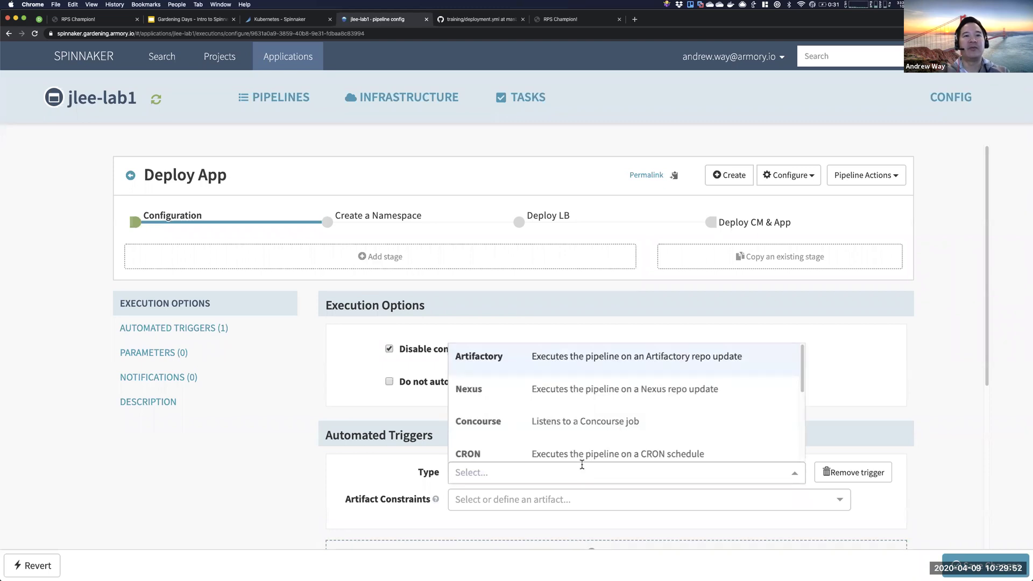
{"action": "scroll", "coordinate": [558, 409], "scroll_direction": "down", "scroll_amount": 4}
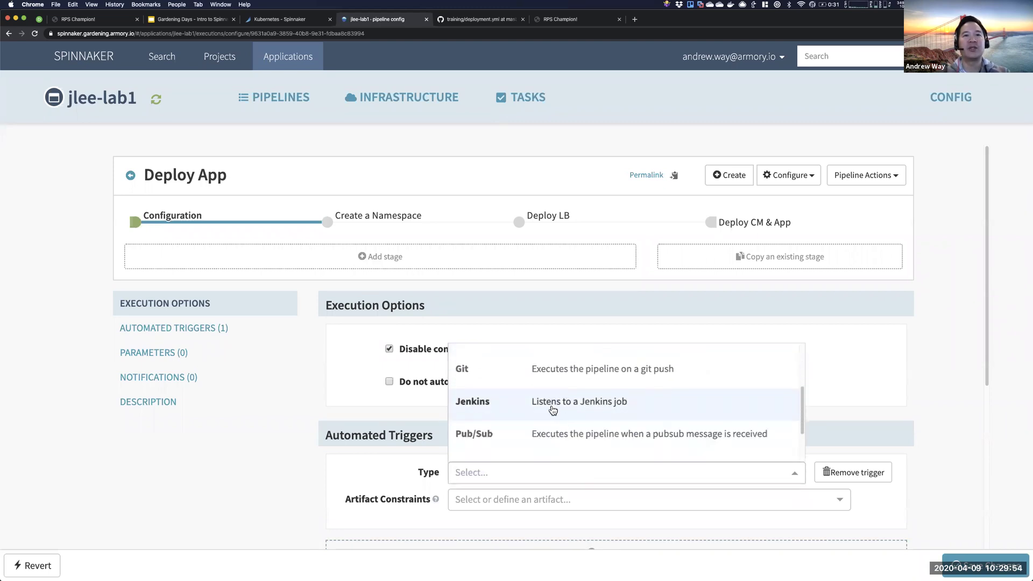
{"action": "scroll", "coordinate": [553, 410], "scroll_direction": "up", "scroll_amount": 2}
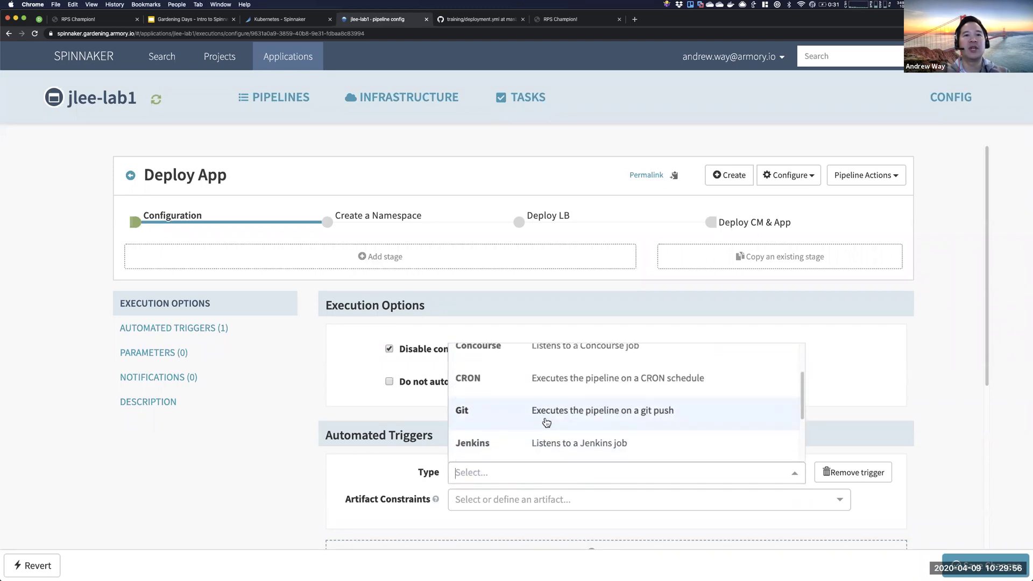
{"action": "scroll", "coordinate": [553, 386], "scroll_direction": "down", "scroll_amount": 4}
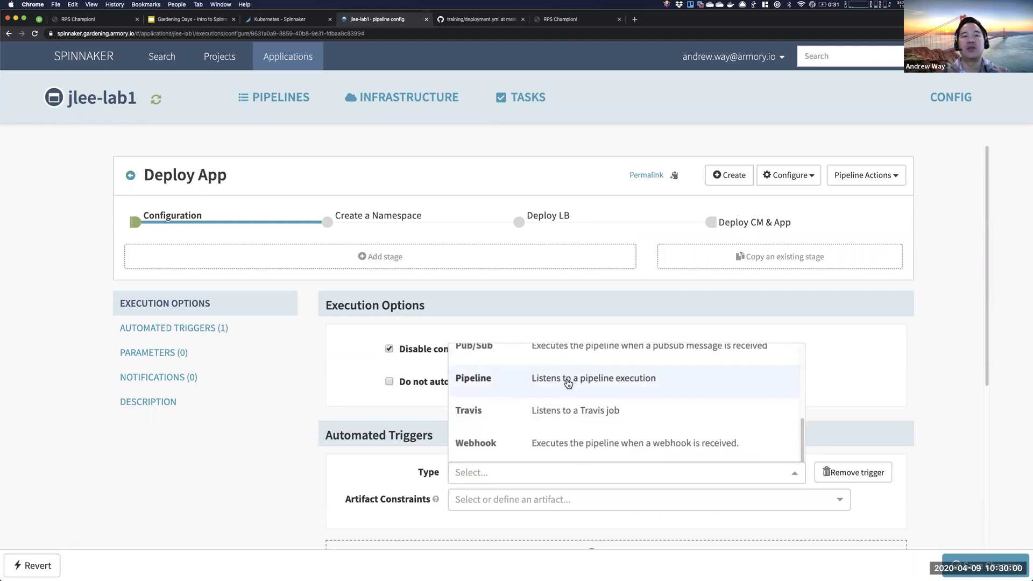
{"action": "scroll", "coordinate": [593, 448], "scroll_direction": "down", "scroll_amount": 1}
{"action": "scroll", "coordinate": [593, 449], "scroll_direction": "down", "scroll_amount": 1}
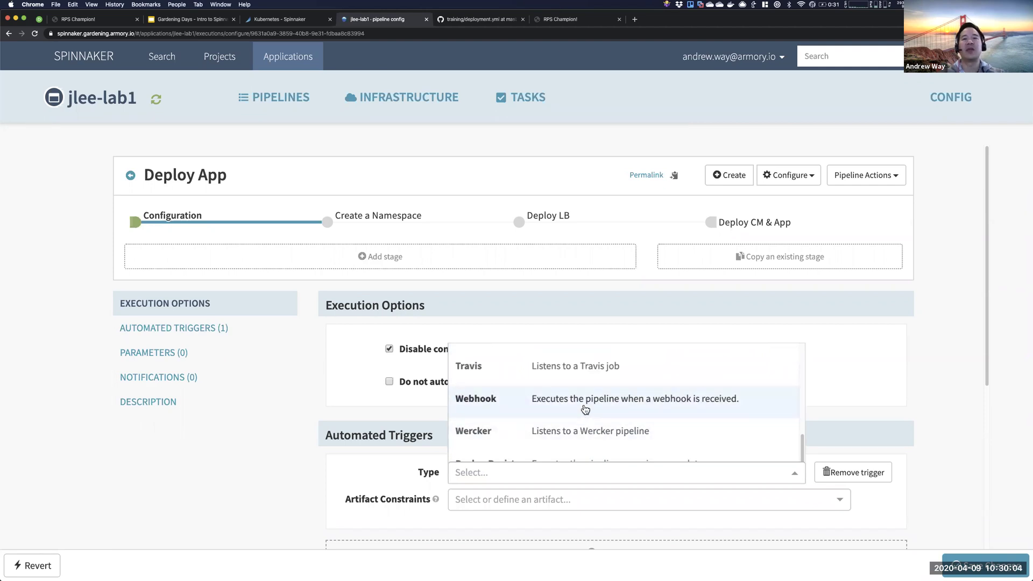
{"action": "left_click", "coordinate": [935, 422]}
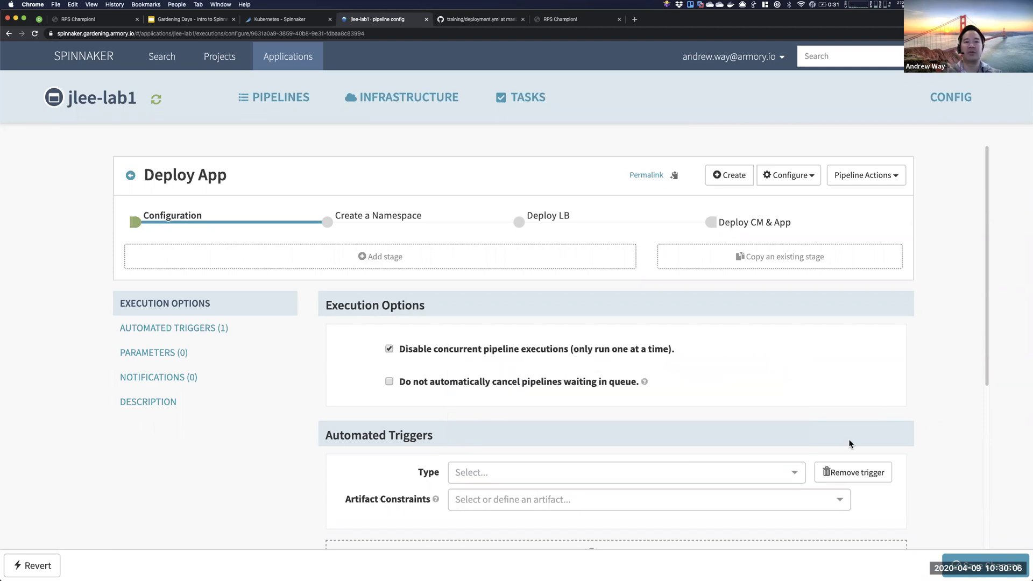
{"action": "left_click", "coordinate": [831, 479]}
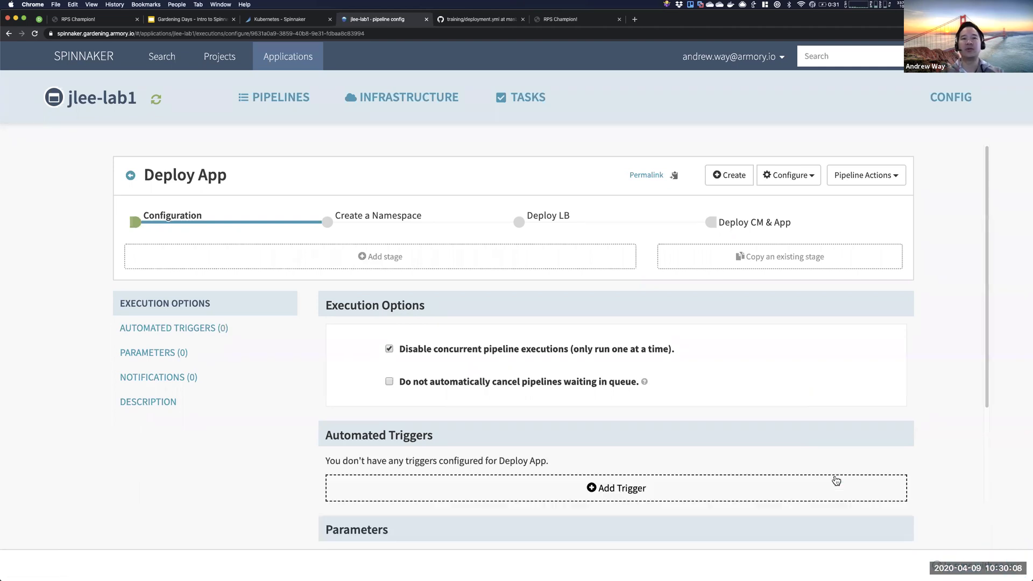
- Add a new blank parameter under the pipeline's Parameters section
{"action": "scroll", "coordinate": [515, 456], "scroll_direction": "down", "scroll_amount": 3}
{"action": "scroll", "coordinate": [514, 457], "scroll_direction": "down", "scroll_amount": 1}
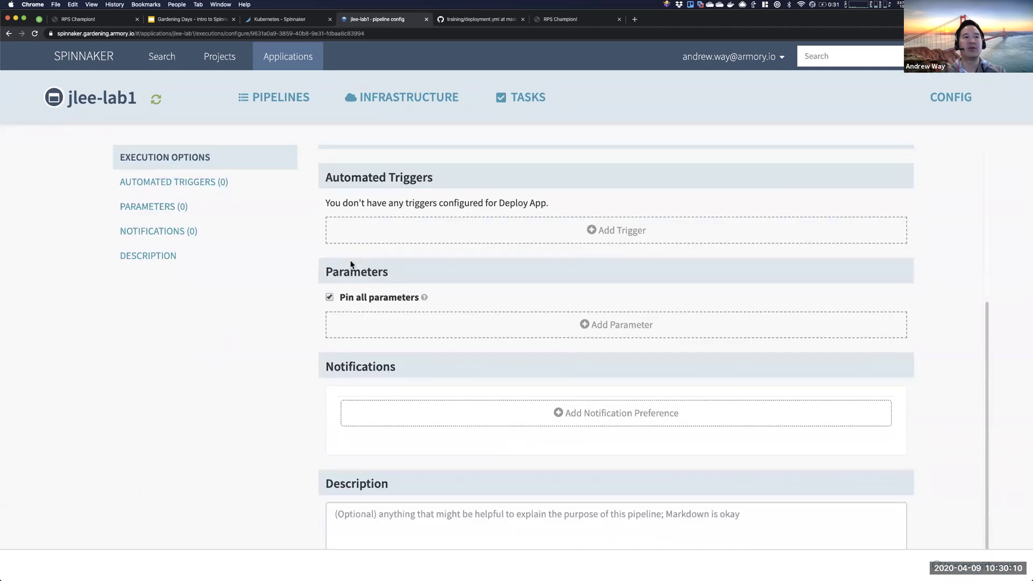
{"action": "left_click_drag", "start_coordinate": [426, 278], "coordinate": [290, 269]}
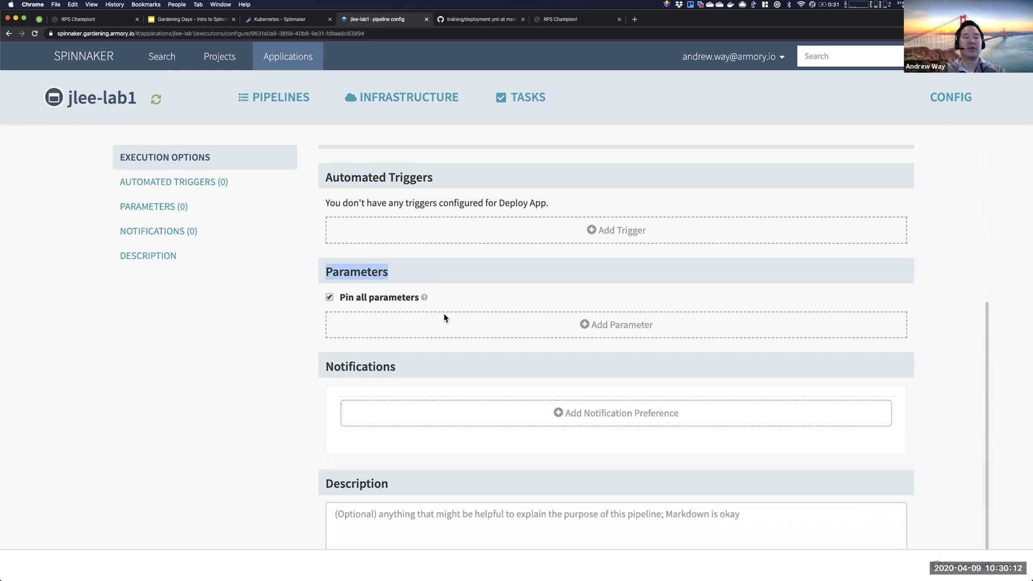
{"action": "left_click", "coordinate": [560, 321]}
- Name the parameter user, label it RPS_USER, and pin it
{"action": "left_click", "coordinate": [507, 335]}
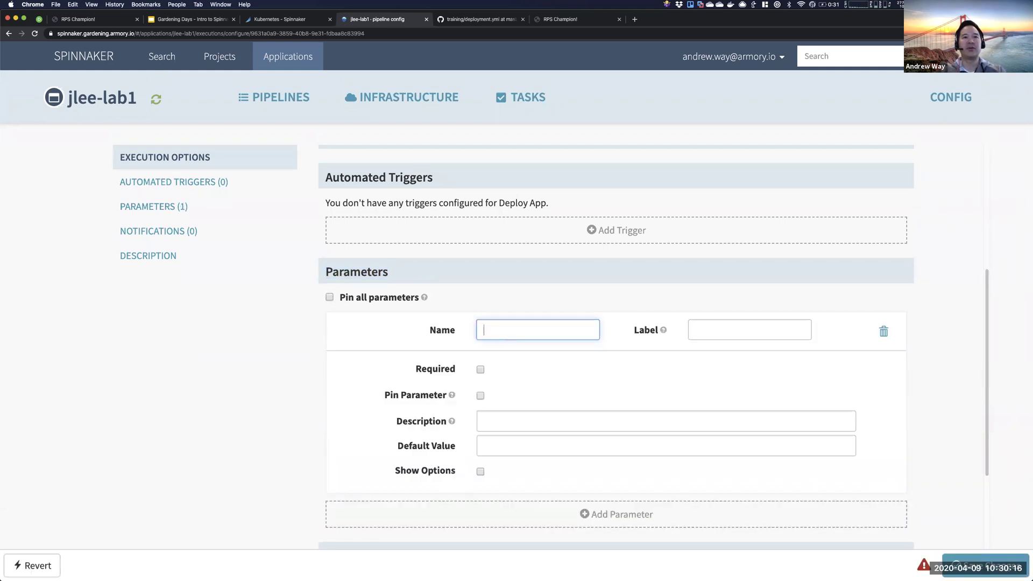
{"action": "left_click", "coordinate": [749, 329]}
{"action": "type", "text": "RPS_USER"}
{"action": "key", "text": "Tab"}
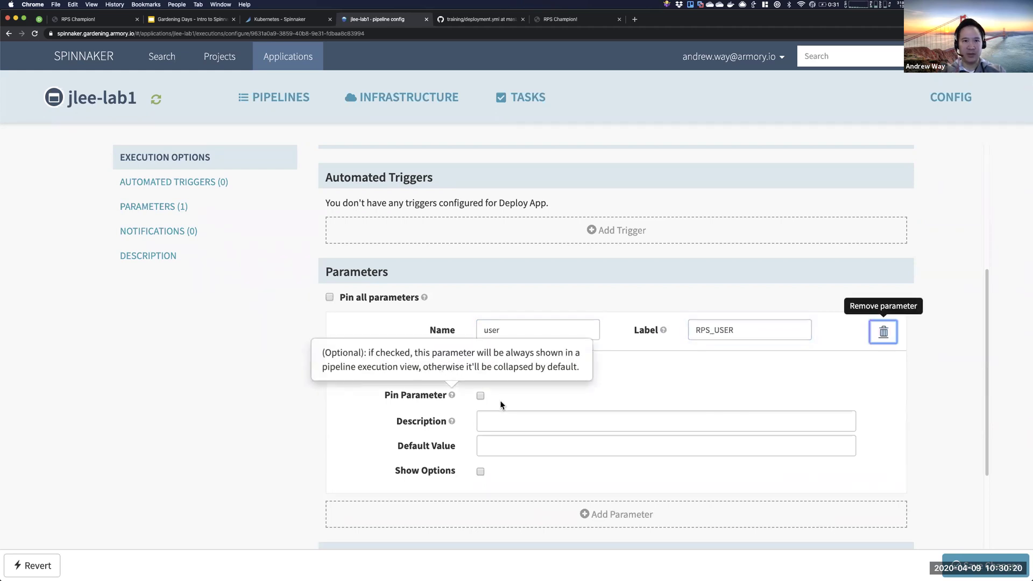
{"action": "left_click", "coordinate": [505, 397]}
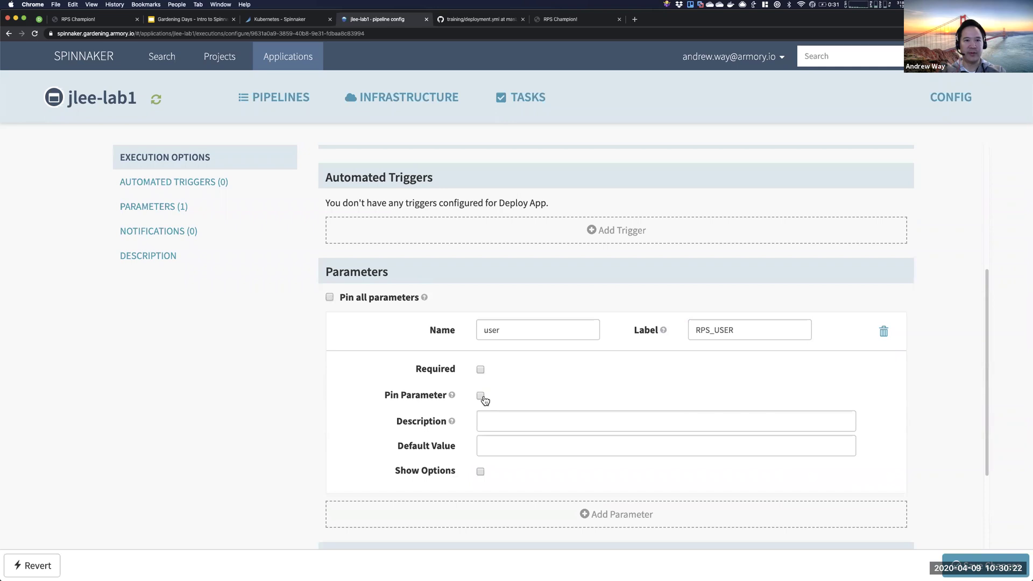
- Set the parameter's default value to ${trigger.user} and save the pipeline
{"action": "left_click", "coordinate": [489, 423]}
{"action": "left_click", "coordinate": [511, 454]}
{"action": "type", "text": "${trigger.user"}
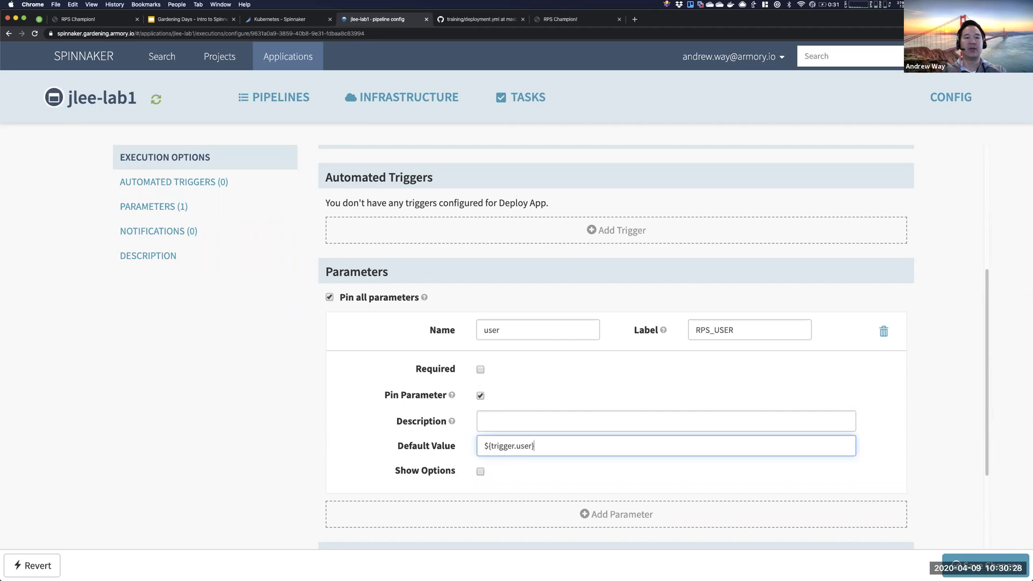
{"action": "left_click_drag", "start_coordinate": [536, 452], "coordinate": [393, 447]}
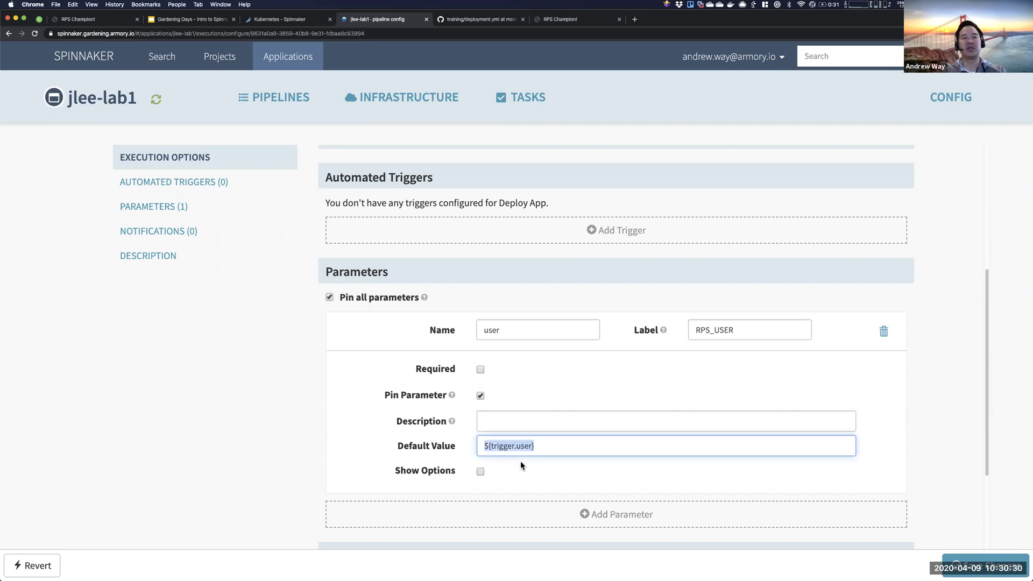
{"action": "left_click", "coordinate": [537, 448]}
{"action": "left_click_drag", "start_coordinate": [540, 446], "coordinate": [467, 451]}
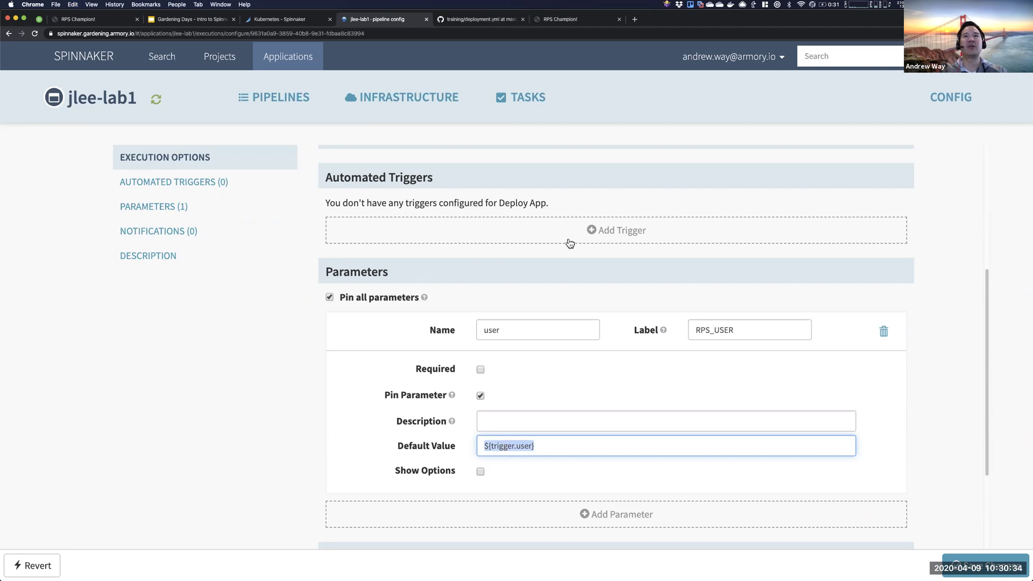
{"action": "scroll", "coordinate": [548, 405], "scroll_direction": "up", "scroll_amount": 1}
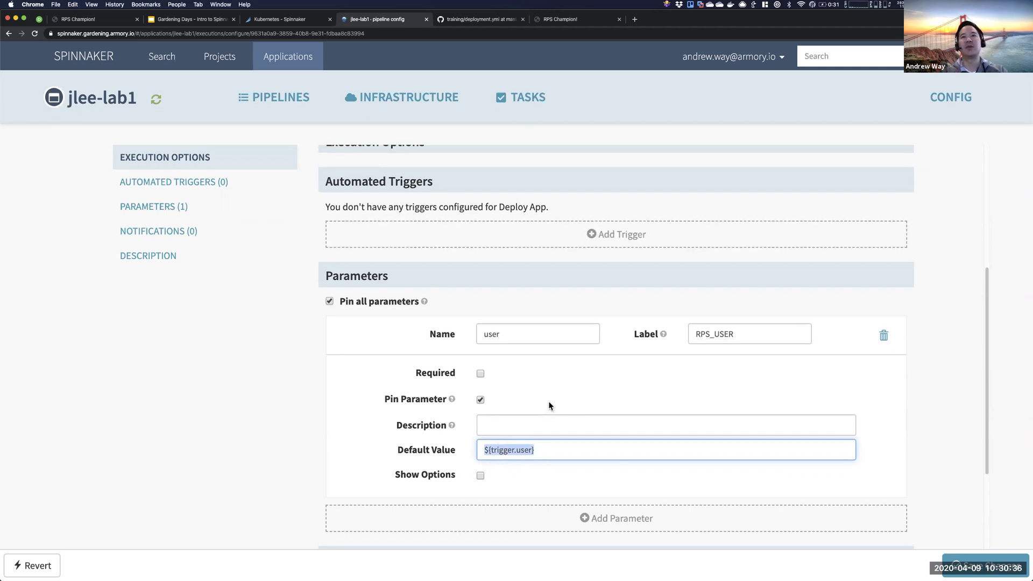
{"action": "scroll", "coordinate": [548, 402], "scroll_direction": "up", "scroll_amount": 3}
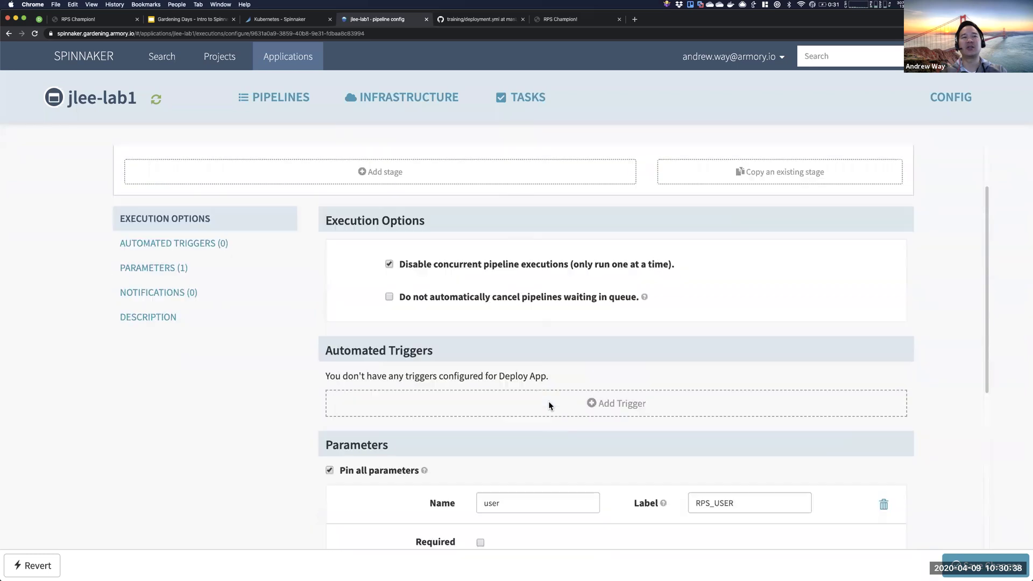
{"action": "scroll", "coordinate": [546, 399], "scroll_direction": "down", "scroll_amount": 5}
{"action": "scroll", "coordinate": [524, 335], "scroll_direction": "up", "scroll_amount": 5}
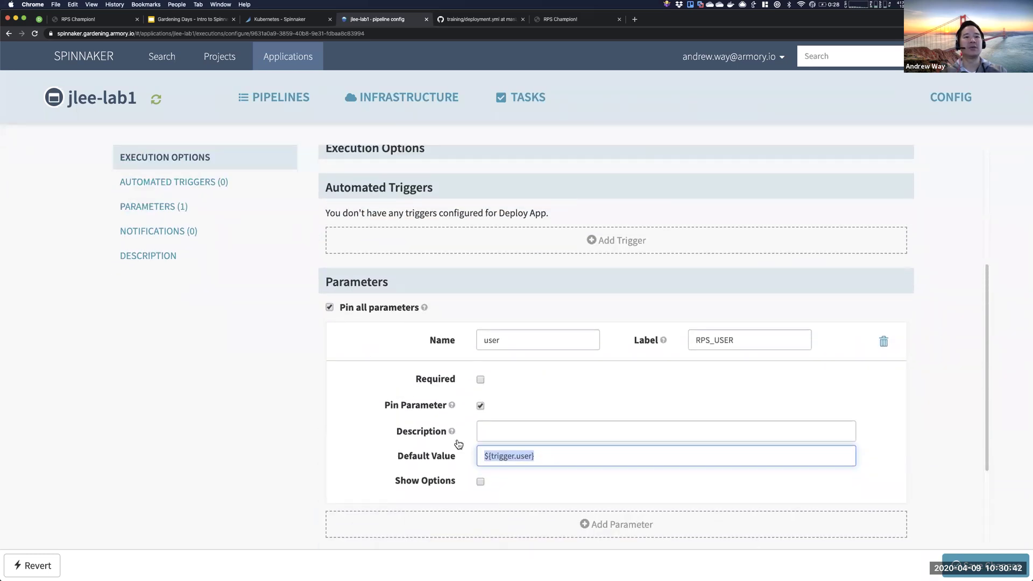
{"action": "left_click", "coordinate": [483, 456]}
{"action": "left_click_drag", "start_coordinate": [483, 456], "coordinate": [596, 471]}
{"action": "left_click", "coordinate": [583, 456]}
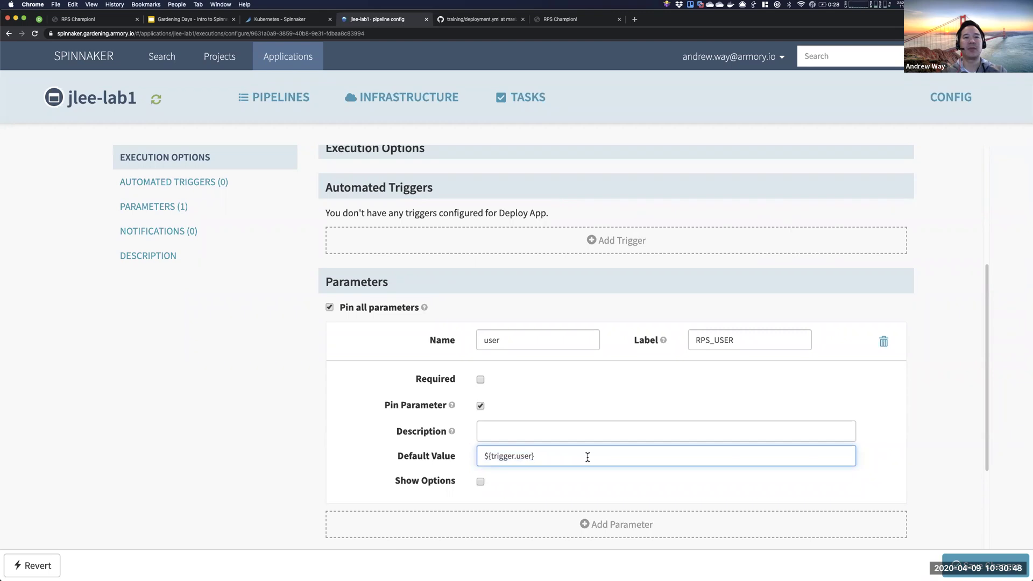
{"action": "left_click_drag", "start_coordinate": [587, 457], "coordinate": [385, 453]}
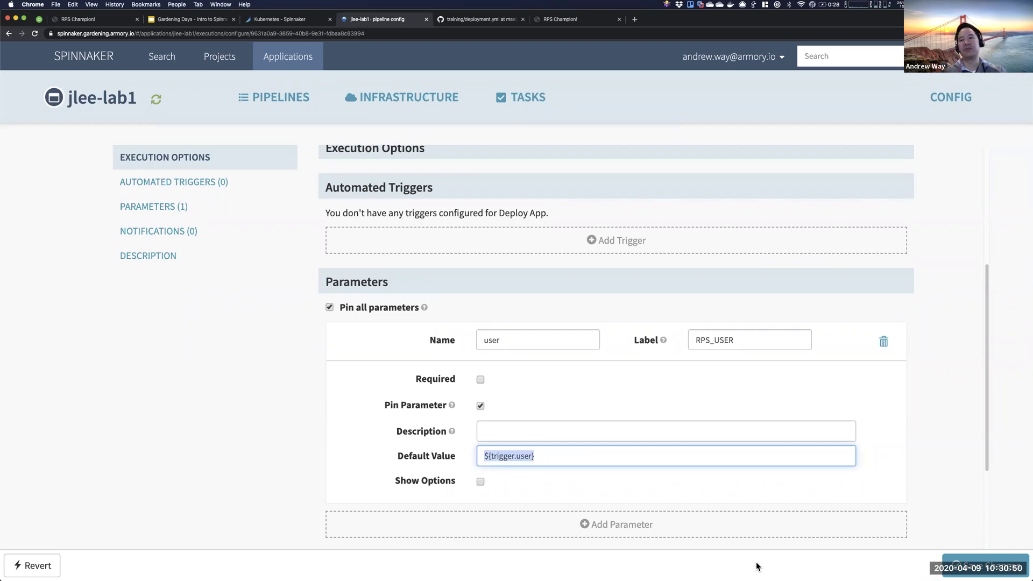
{"action": "left_click", "coordinate": [964, 561]}
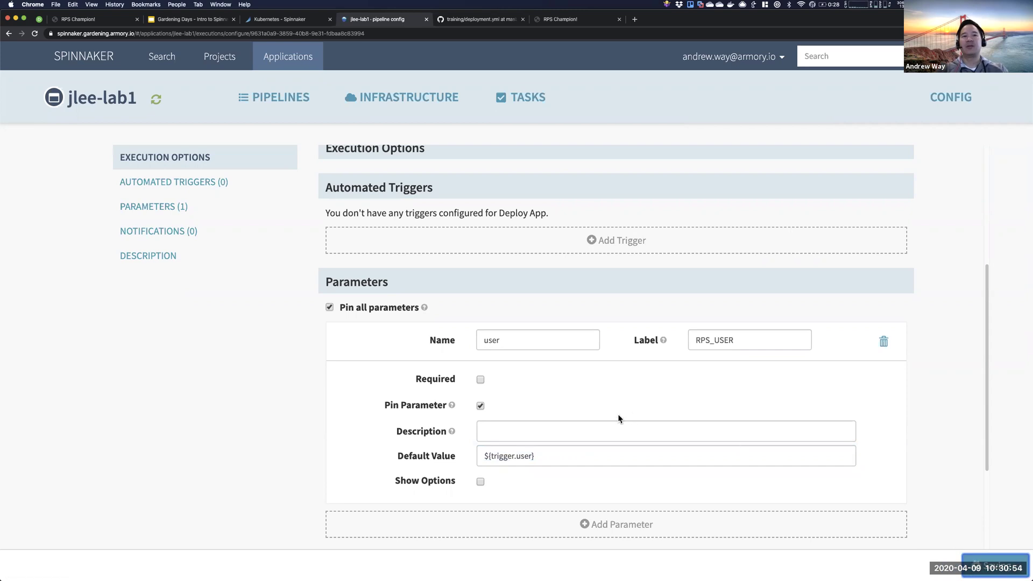
{"action": "scroll", "coordinate": [486, 320], "scroll_direction": "up", "scroll_amount": 3}
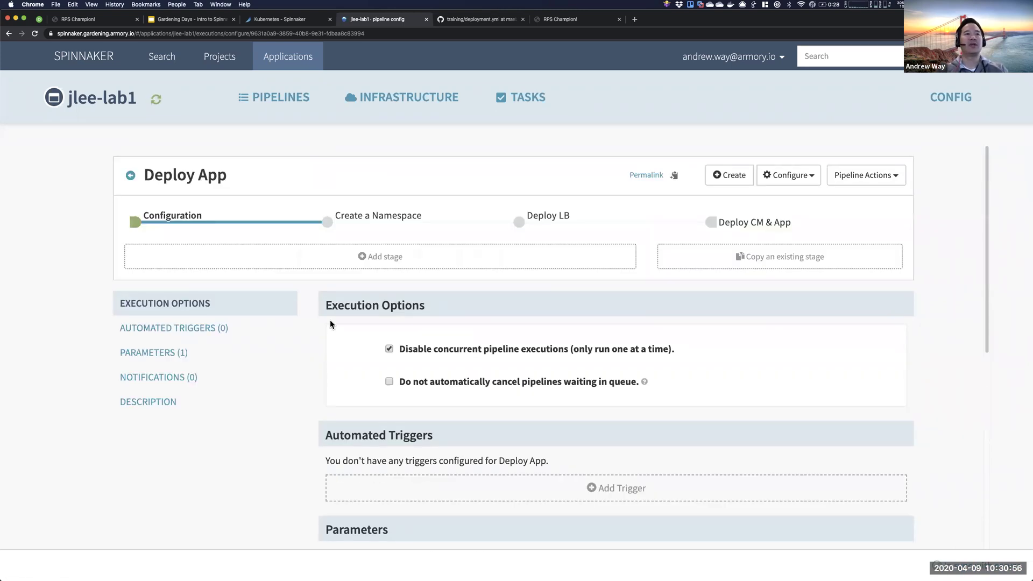
- Run Deploy App manually with the default ${trigger.user} value and check the resolved user
{"action": "left_click", "coordinate": [131, 176]}
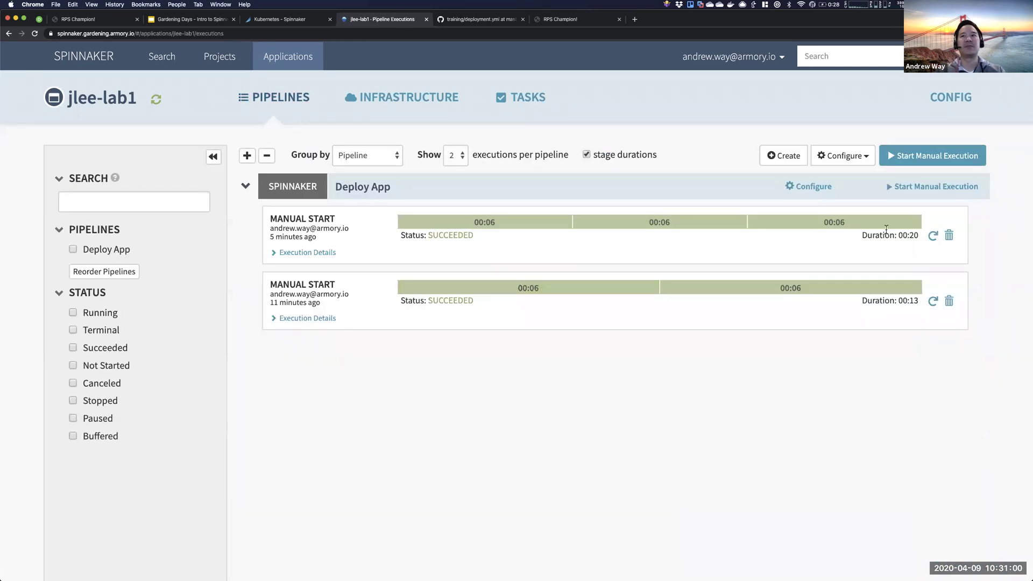
{"action": "left_click", "coordinate": [936, 237]}
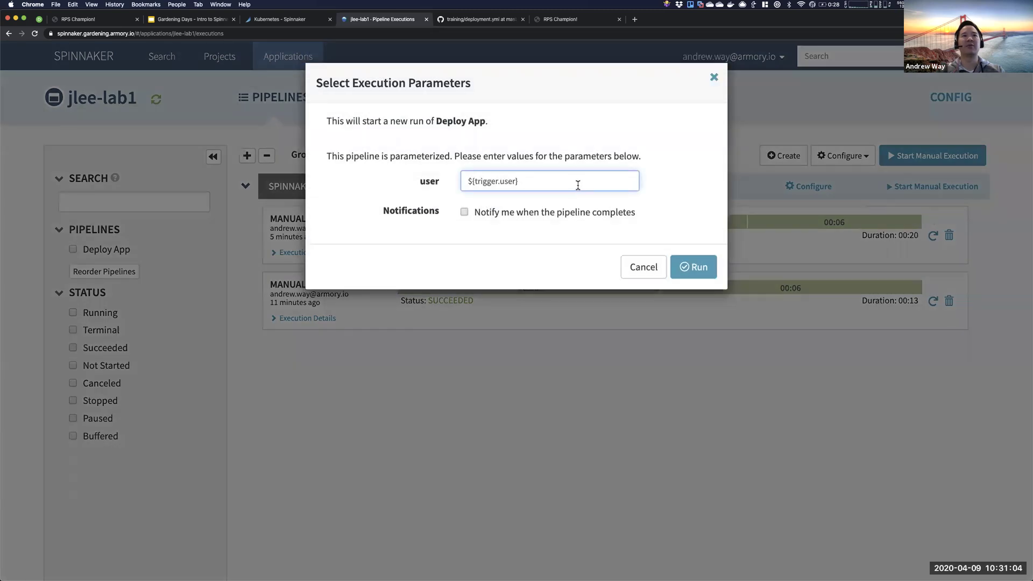
{"action": "triple_click", "coordinate": [574, 189]}
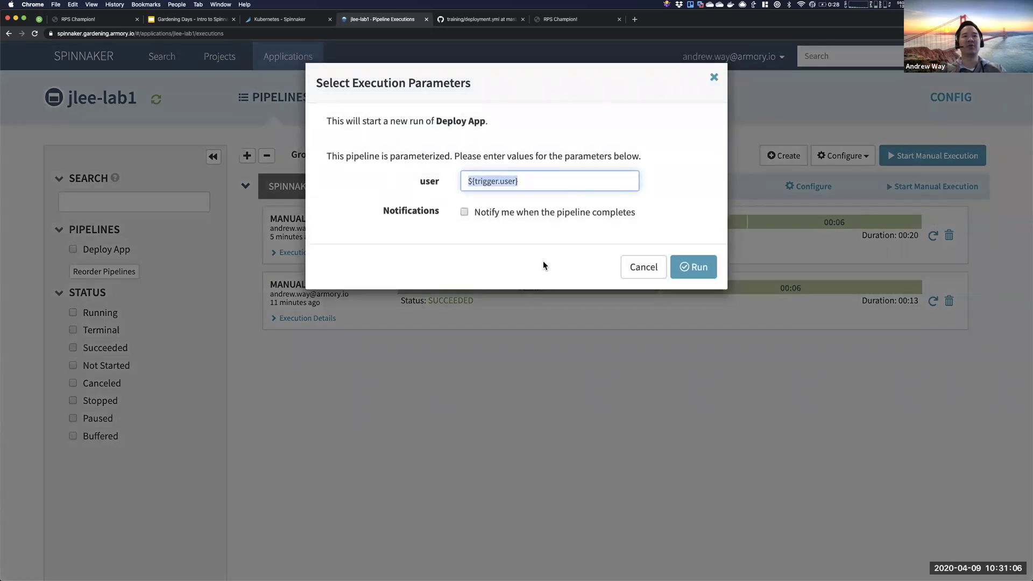
{"action": "left_click", "coordinate": [696, 271]}
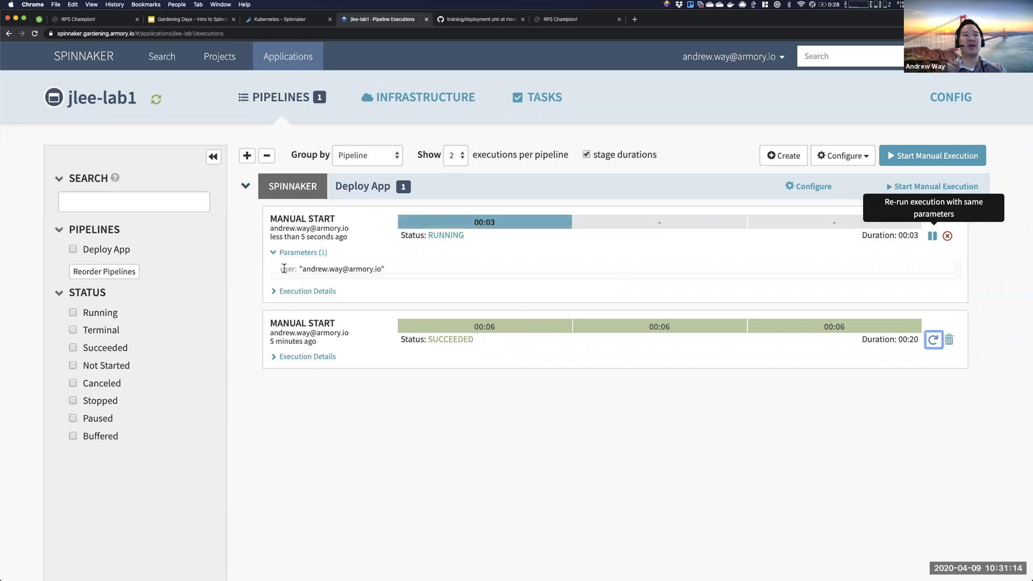
{"action": "mouse_move", "coordinate": [283, 268]}
{"action": "left_mouse_down"}
{"action": "mouse_move", "coordinate": [387, 268]}
{"action": "mouse_move", "coordinate": [280, 267]}
{"action": "left_mouse_up"}
{"action": "left_click", "coordinate": [386, 268]}
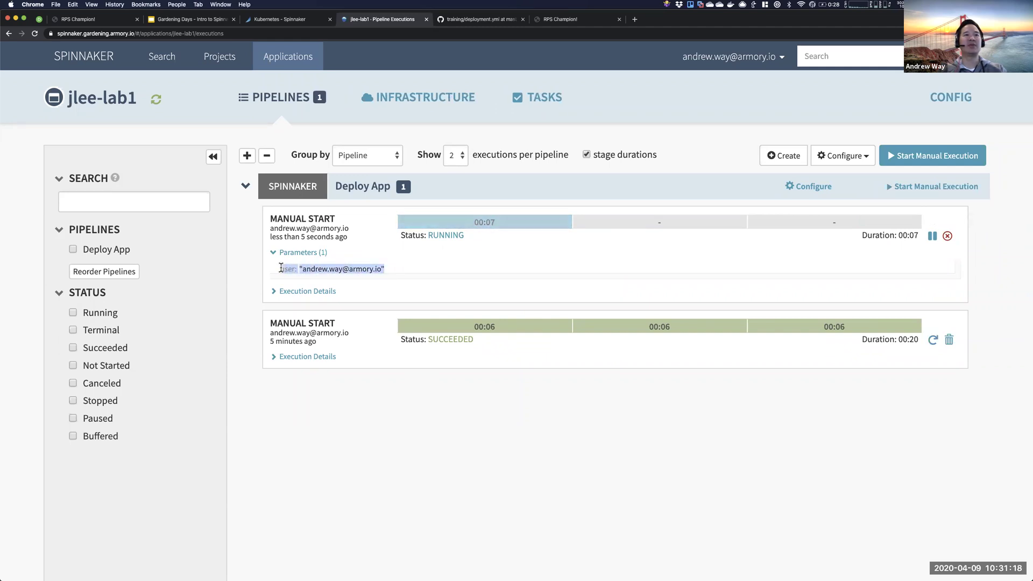
{"action": "left_click", "coordinate": [281, 267]}
{"action": "left_click_drag", "start_coordinate": [299, 267], "coordinate": [383, 269]}
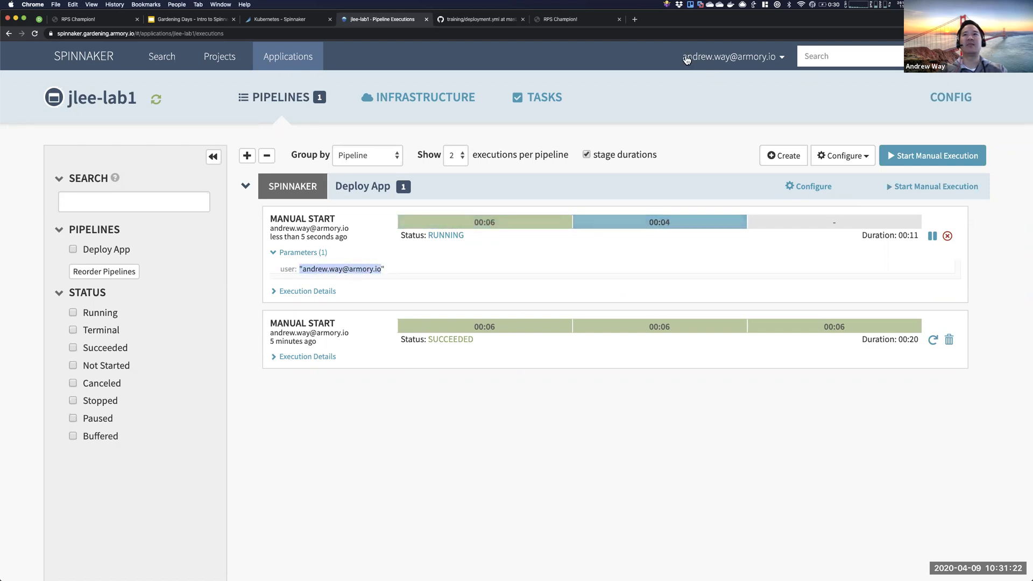
{"action": "left_click", "coordinate": [386, 274]}
{"action": "left_click_drag", "start_coordinate": [385, 269], "coordinate": [299, 269]}
- View the run's deployed ConfigMap YAML, then open the Deploy CM & App stage configuration
{"action": "left_click", "coordinate": [780, 221]}
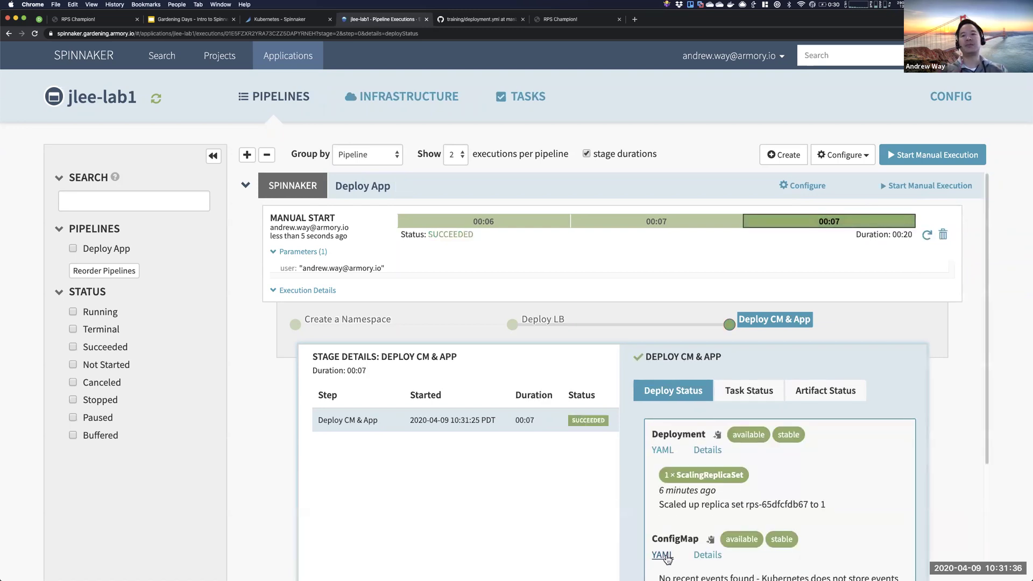
{"action": "left_click", "coordinate": [663, 556]}
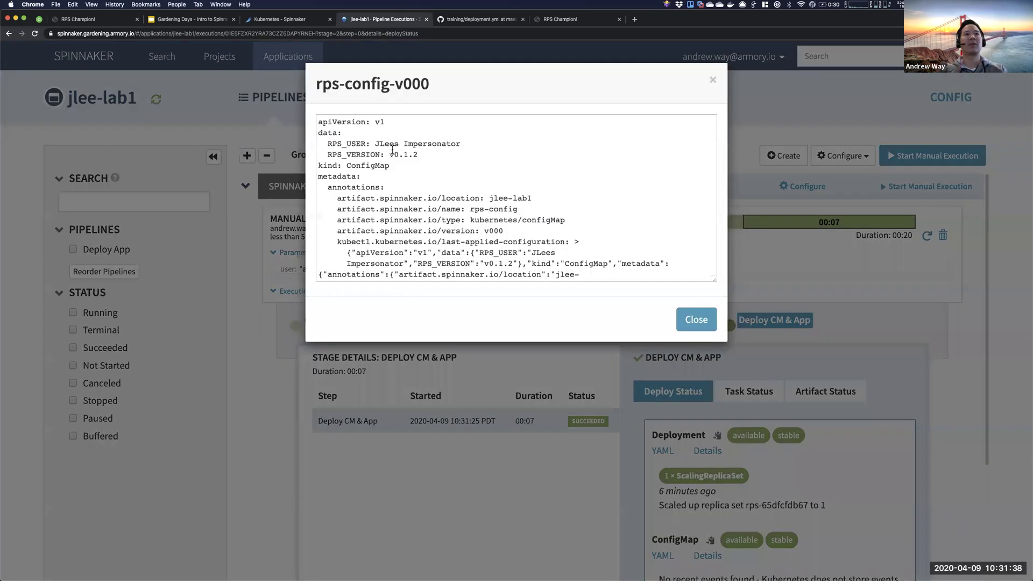
{"action": "left_click", "coordinate": [692, 321]}
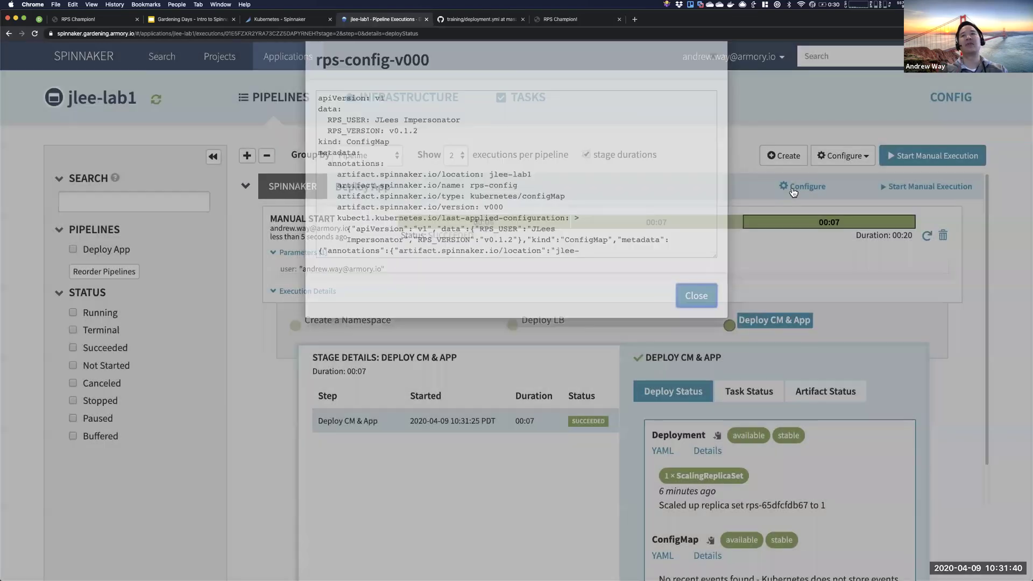
{"action": "left_click", "coordinate": [796, 187]}
{"action": "left_click", "coordinate": [751, 222]}
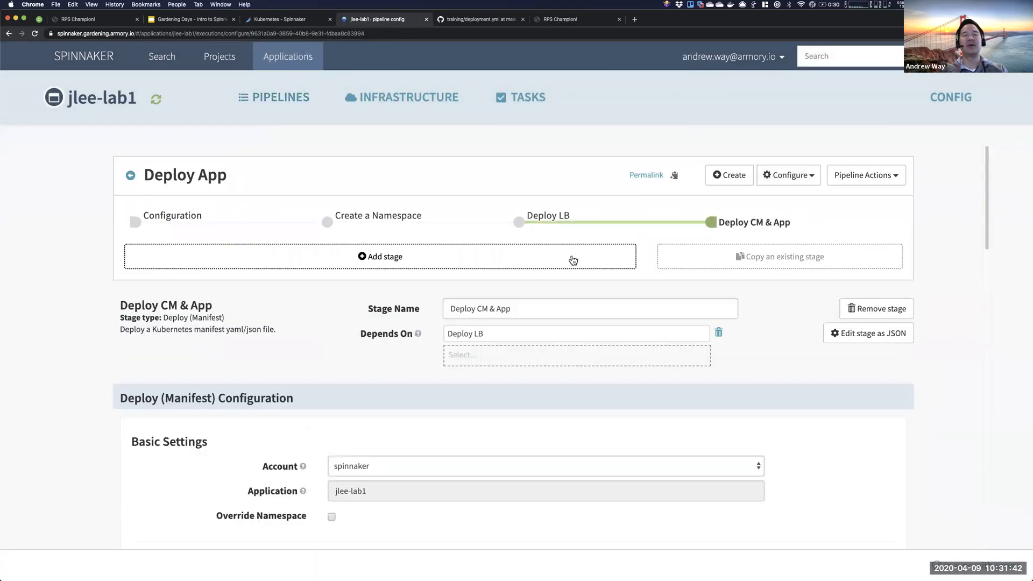
- Replace the manifest's hard-coded RPS_USER value with ${parameters.user}, copy it, and save
{"action": "scroll", "coordinate": [526, 364], "scroll_direction": "down", "scroll_amount": 4}
{"action": "left_click_drag", "start_coordinate": [410, 458], "coordinate": [509, 458]}
{"action": "type", "text": "${par"}
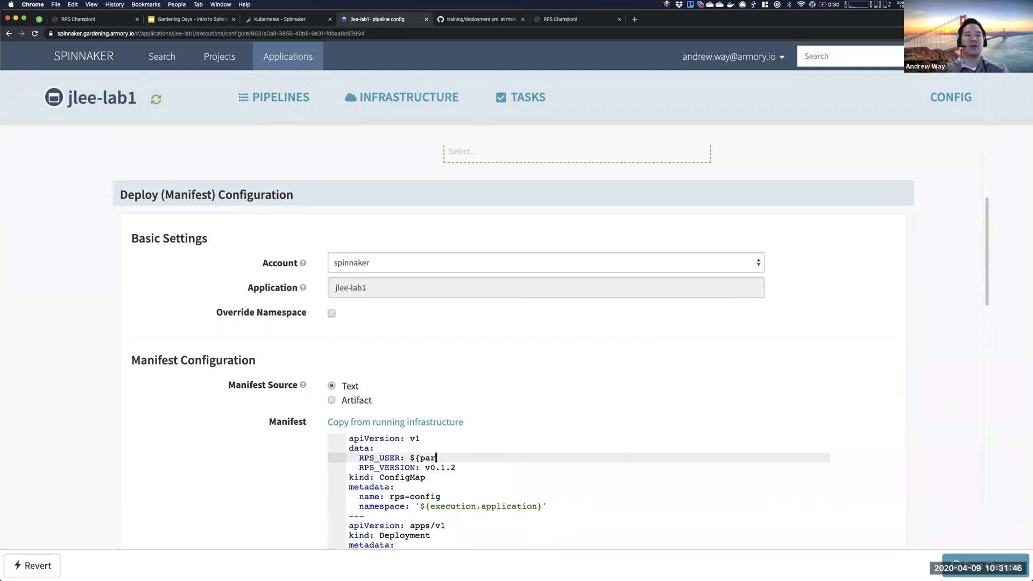
{"action": "type", "text": "ameters.user}"}
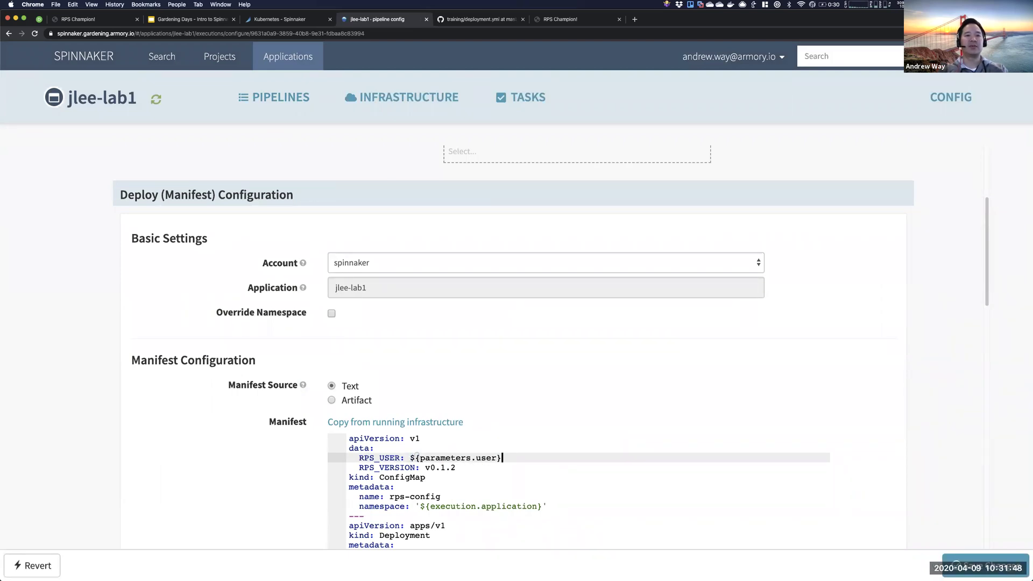
{"action": "double_click", "coordinate": [451, 458]}
{"action": "left_click_drag", "start_coordinate": [411, 458], "coordinate": [520, 456]}
{"action": "key", "text": "super+c"}
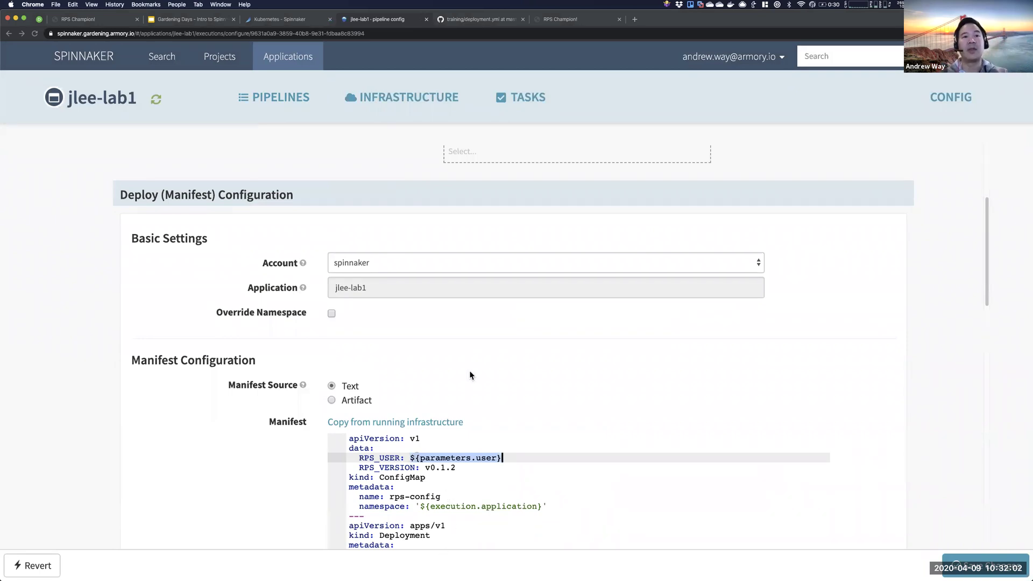
{"action": "left_click", "coordinate": [957, 562]}
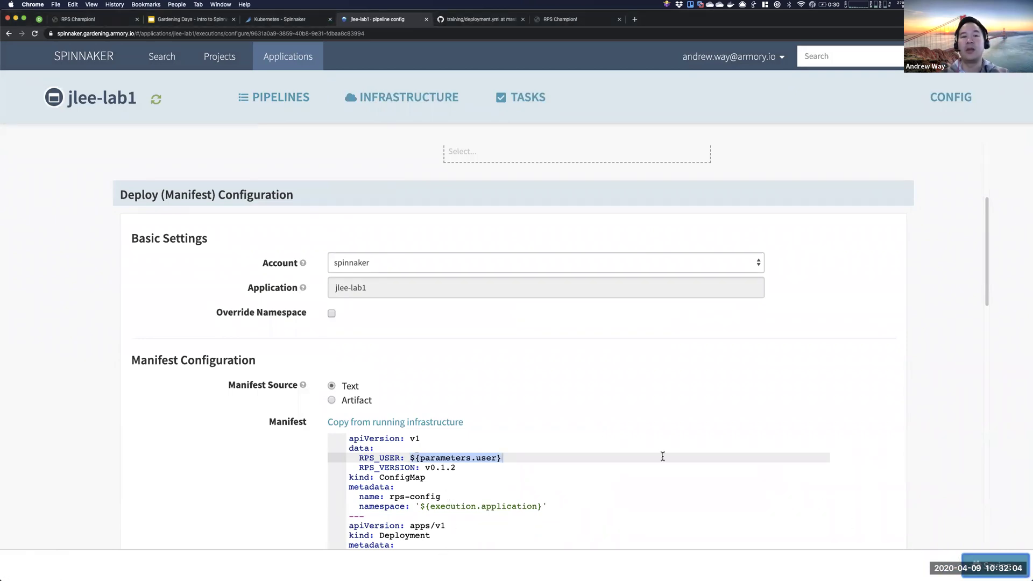
{"action": "scroll", "coordinate": [505, 272], "scroll_direction": "up", "scroll_amount": 4}
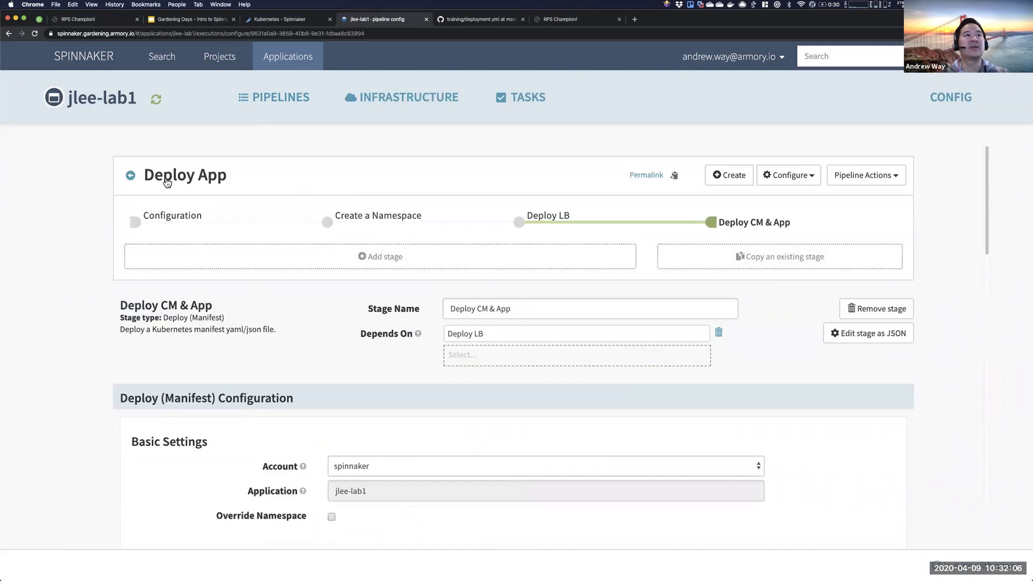
- Start a new manual run of Deploy App with the default user parameter
{"action": "left_click", "coordinate": [130, 175]}
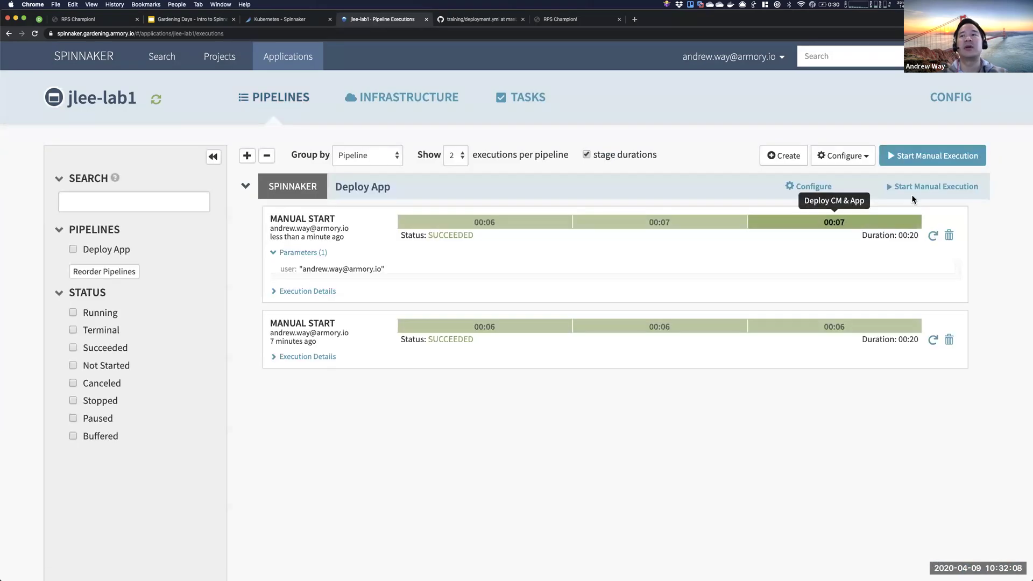
{"action": "left_click", "coordinate": [929, 186]}
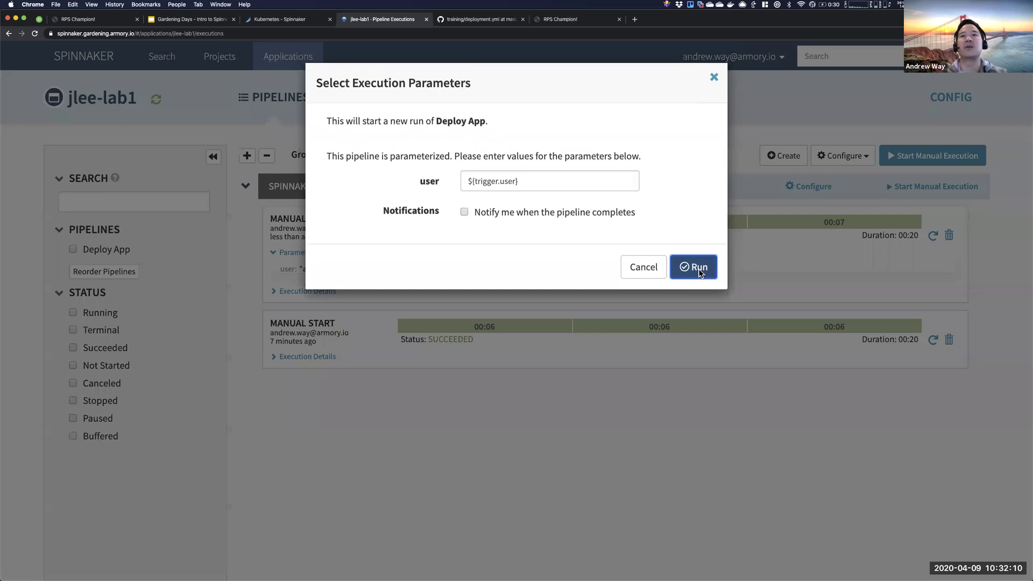
{"action": "left_click", "coordinate": [698, 269]}
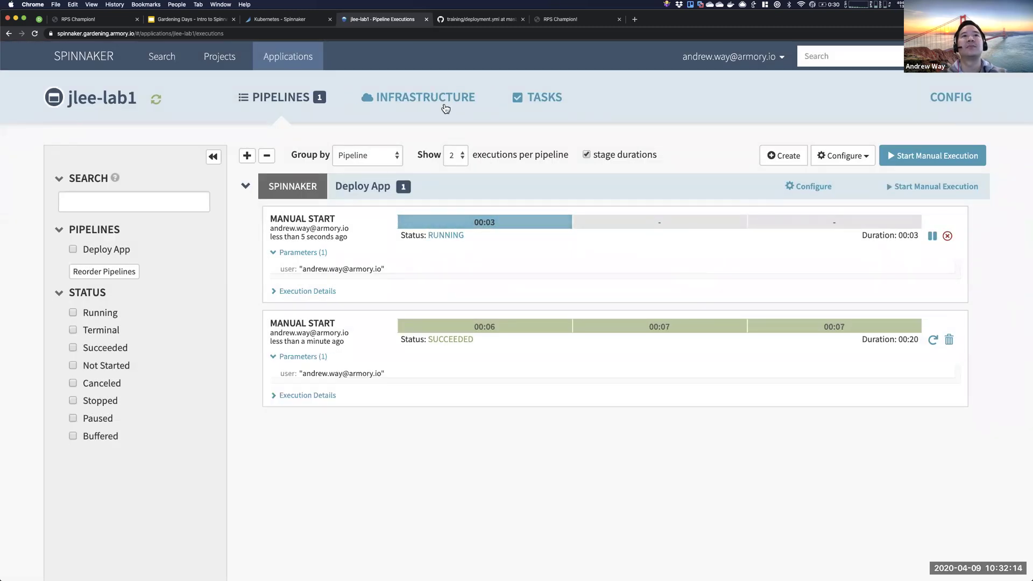
- Inspect the earlier run's rps-config-v000 ConfigMap YAML, still with a hard-coded RPS_USER
{"action": "mouse_move", "coordinate": [443, 98]}
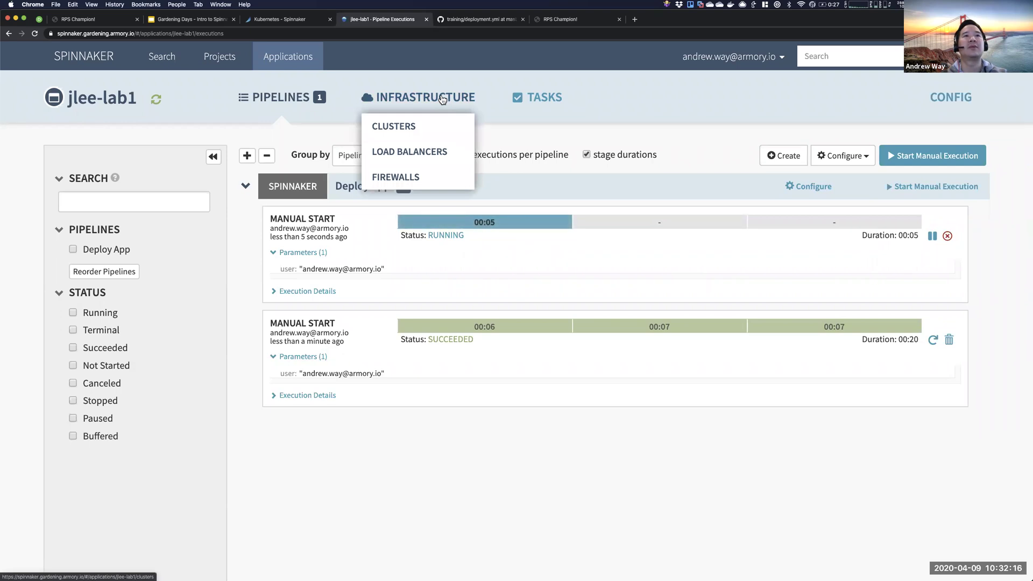
{"action": "left_click", "coordinate": [812, 327]}
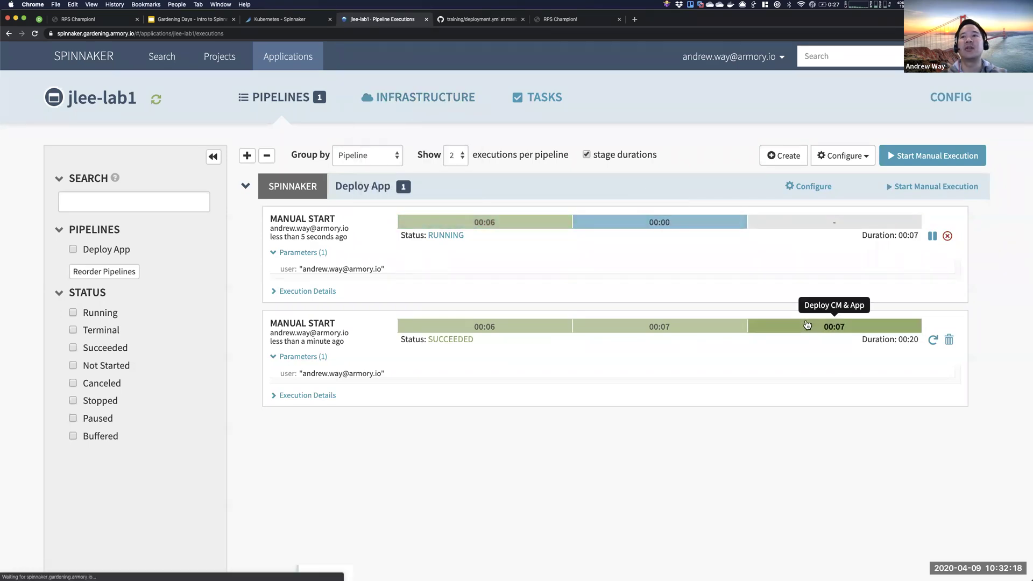
{"action": "scroll", "coordinate": [724, 435], "scroll_direction": "down", "scroll_amount": 2}
{"action": "left_click", "coordinate": [662, 459]}
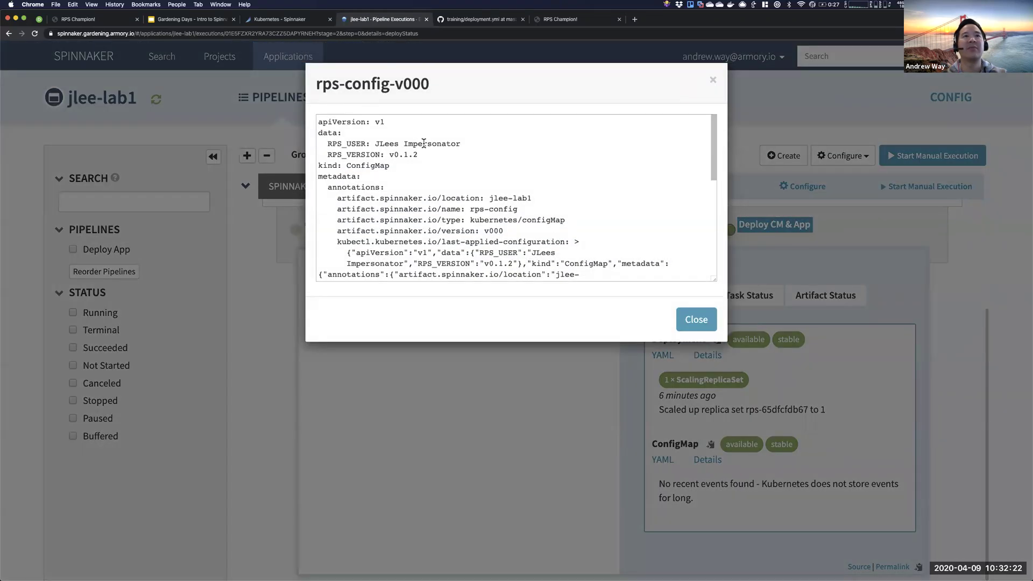
{"action": "left_click", "coordinate": [405, 160]}
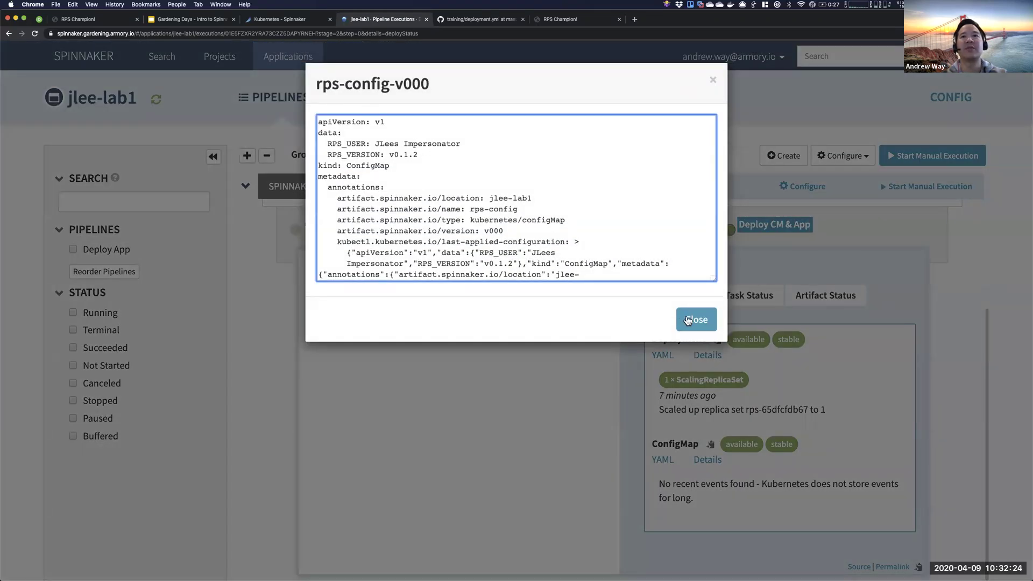
{"action": "left_click", "coordinate": [696, 320]}
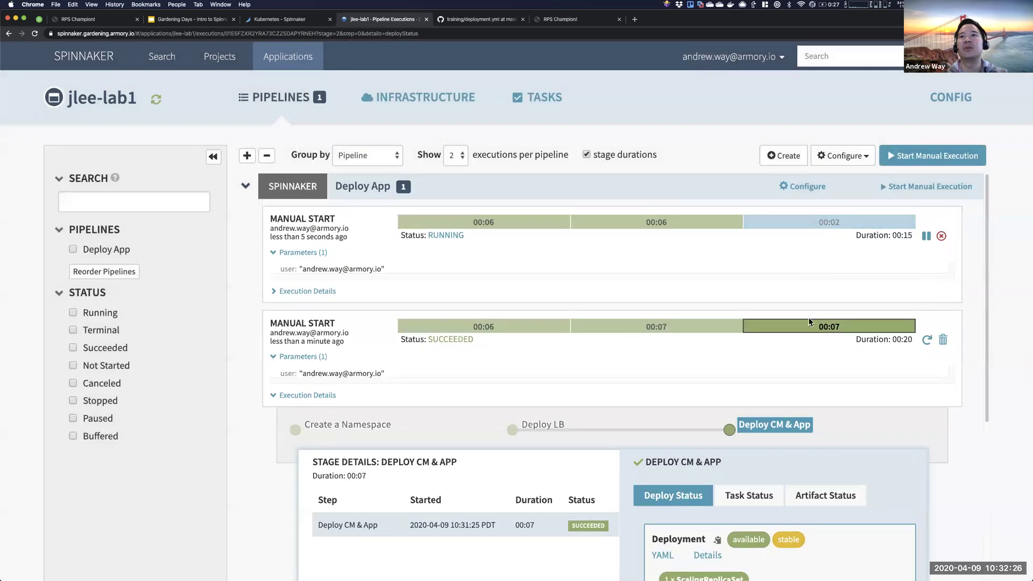
- Inspect the new run's ConfigMap YAML, named rps-config-v001, and its RPS_VERSION value
{"action": "left_click", "coordinate": [779, 331]}
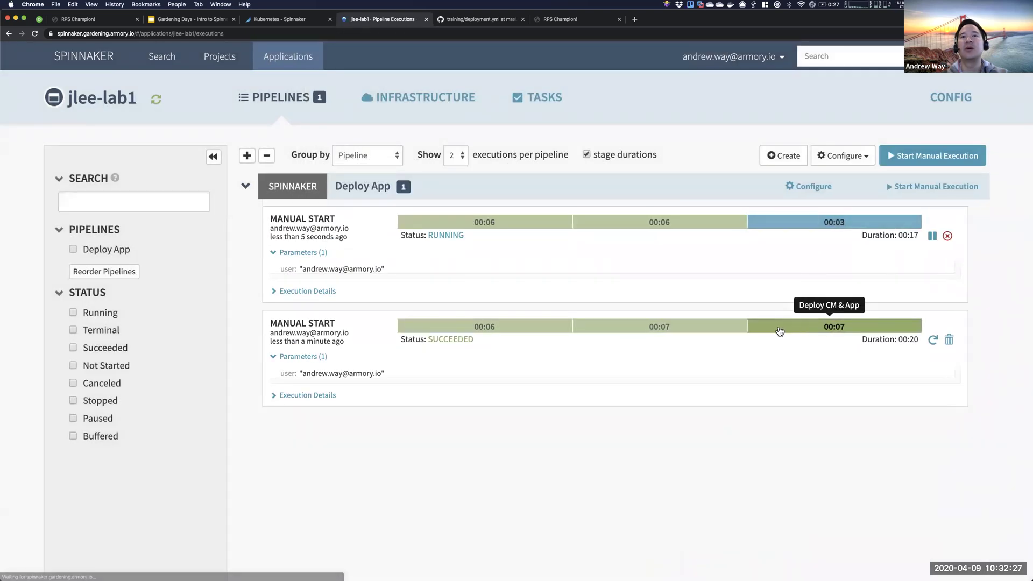
{"action": "left_click", "coordinate": [812, 226]}
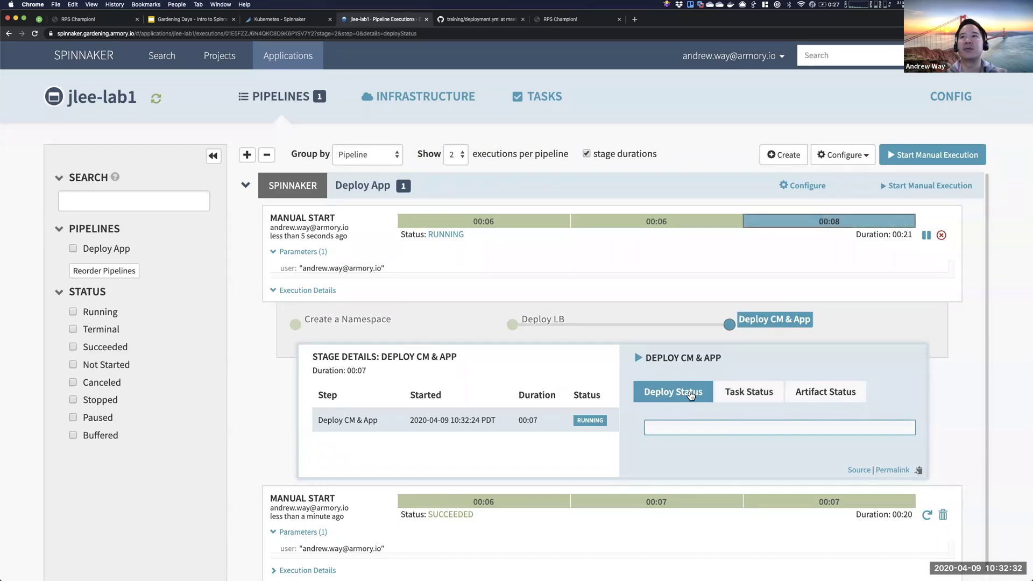
{"action": "scroll", "coordinate": [671, 494], "scroll_direction": "down", "scroll_amount": 5}
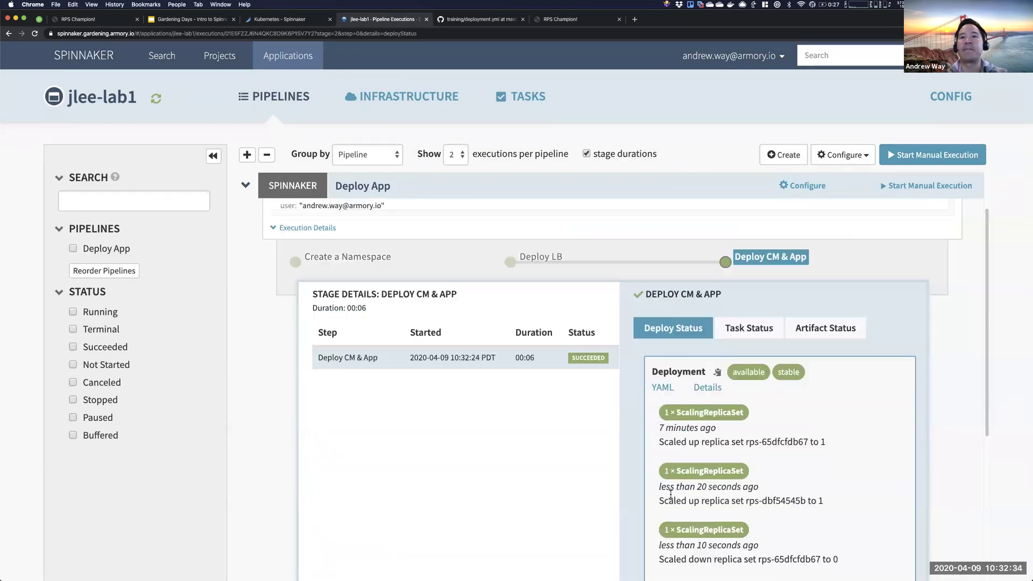
{"action": "left_click", "coordinate": [663, 467]}
{"action": "scroll", "coordinate": [417, 183], "scroll_direction": "down", "scroll_amount": 10}
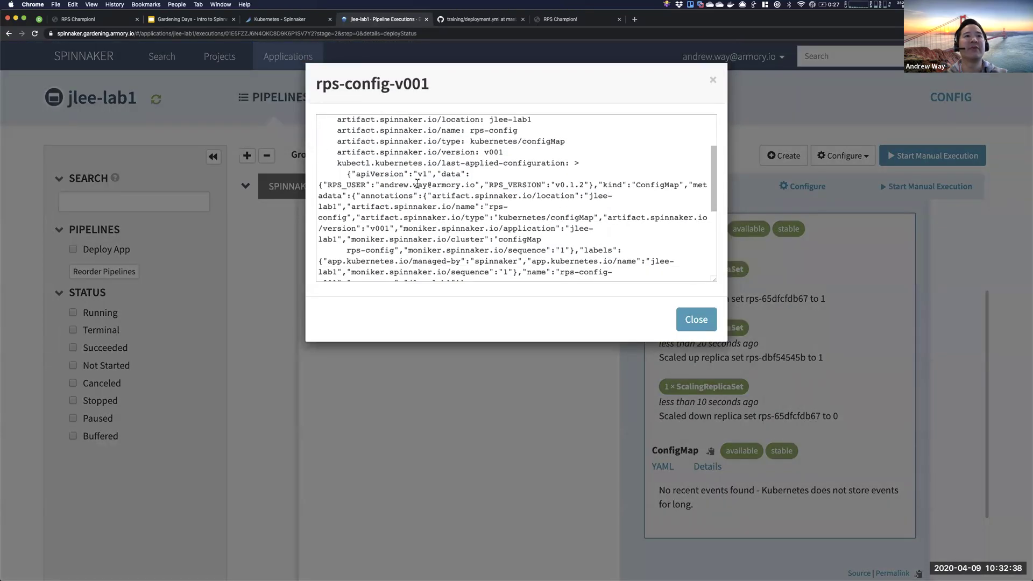
{"action": "left_click_drag", "start_coordinate": [428, 220], "coordinate": [359, 220]}
{"action": "scroll", "coordinate": [445, 180], "scroll_direction": "up", "scroll_amount": 10}
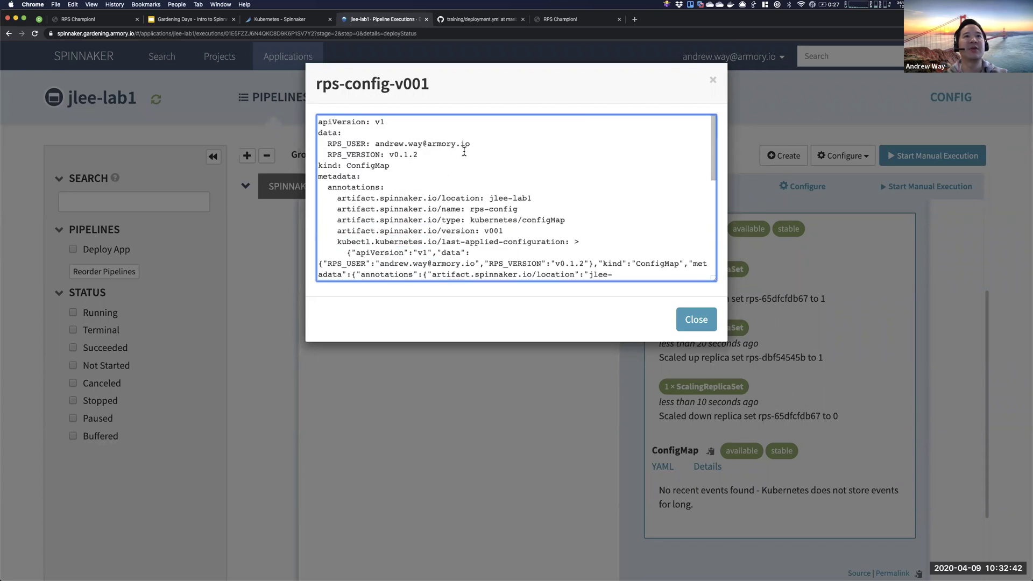
{"action": "left_click_drag", "start_coordinate": [375, 154], "coordinate": [356, 143]}
{"action": "left_click", "coordinate": [697, 319]}
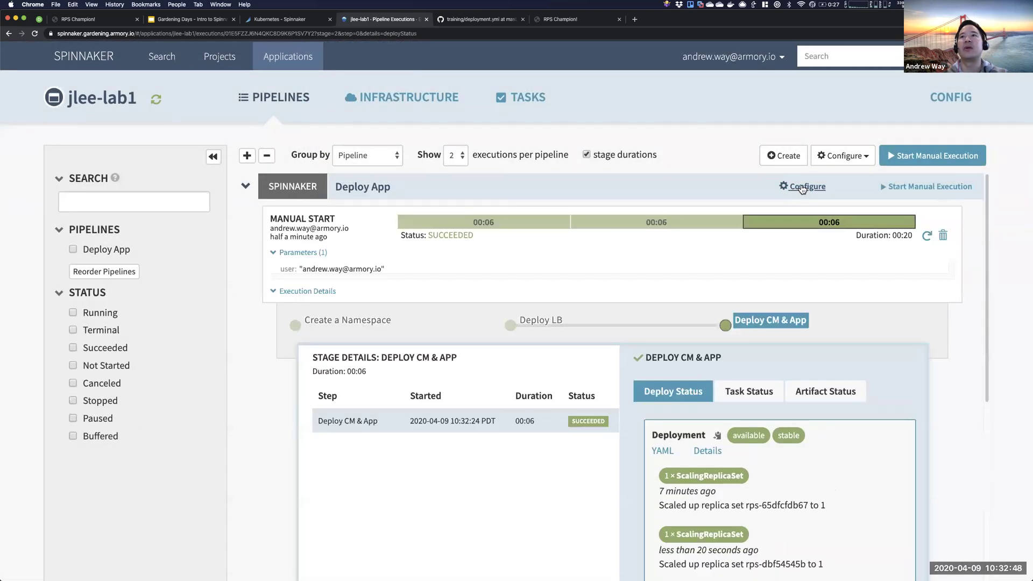
- Confirm the rps deployment YAML now references config v001, then go to Infrastructure Clusters
{"action": "left_click", "coordinate": [663, 451]}
{"action": "scroll", "coordinate": [523, 190], "scroll_direction": "down", "scroll_amount": 4}
{"action": "scroll", "coordinate": [523, 189], "scroll_direction": "down", "scroll_amount": 10}
{"action": "scroll", "coordinate": [487, 209], "scroll_direction": "down", "scroll_amount": 5}
{"action": "left_click_drag", "start_coordinate": [494, 158], "coordinate": [476, 158]}
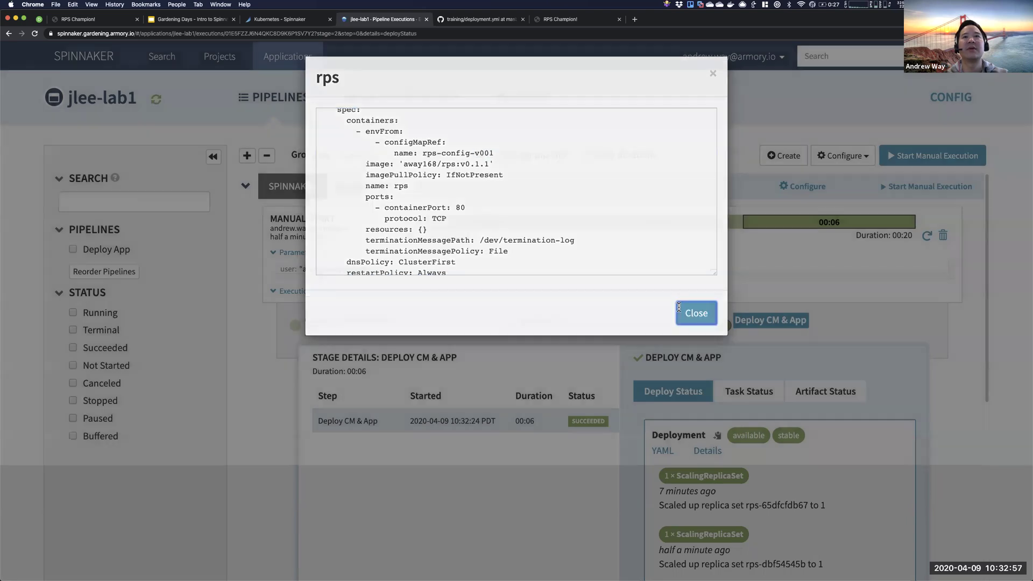
{"action": "left_click", "coordinate": [695, 319]}
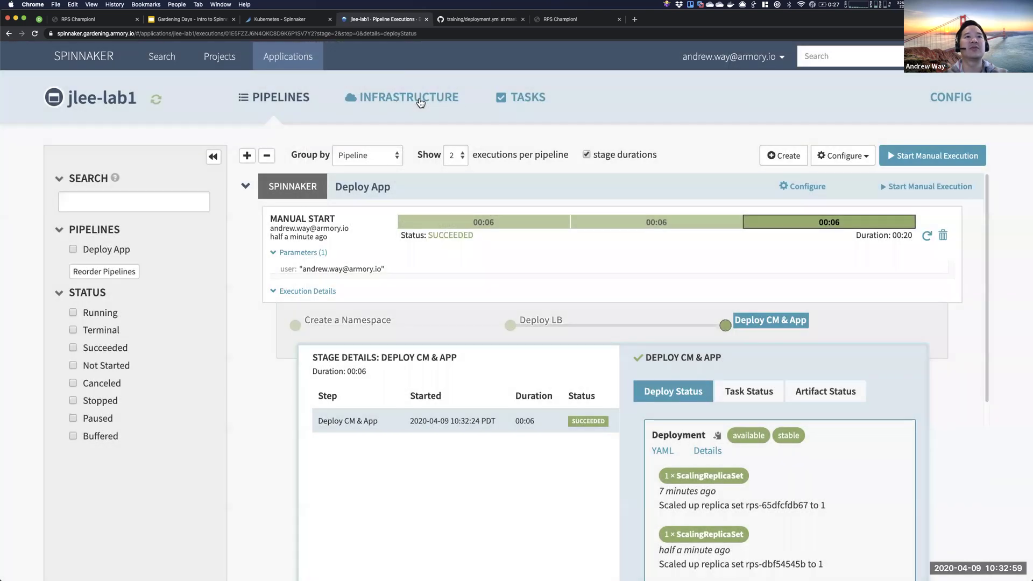
{"action": "left_click", "coordinate": [420, 103]}
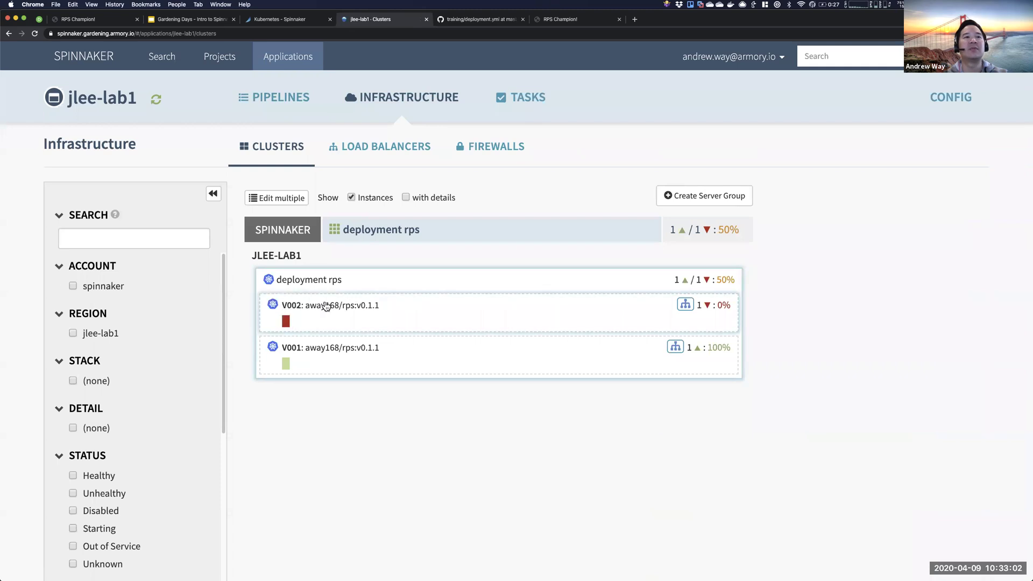
- Check the new V002 rps pod's raw console output log
{"action": "left_click", "coordinate": [287, 323]}
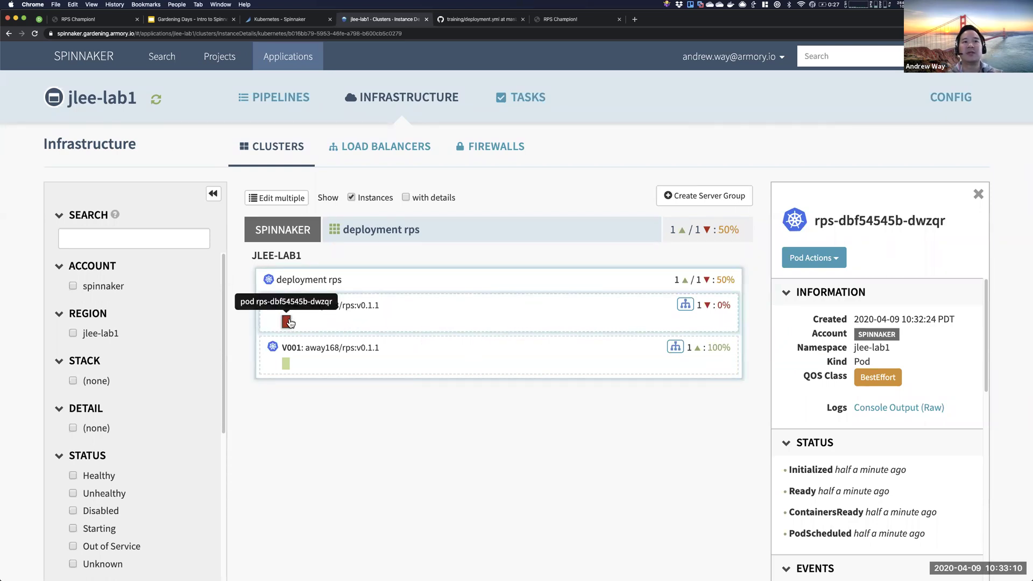
{"action": "left_click", "coordinate": [911, 410]}
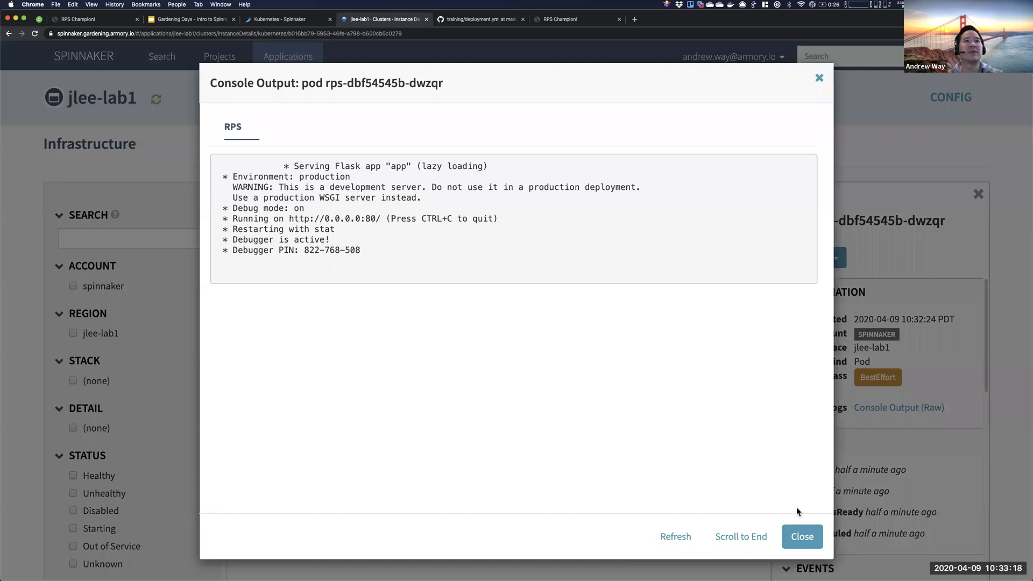
{"action": "left_click", "coordinate": [805, 539]}
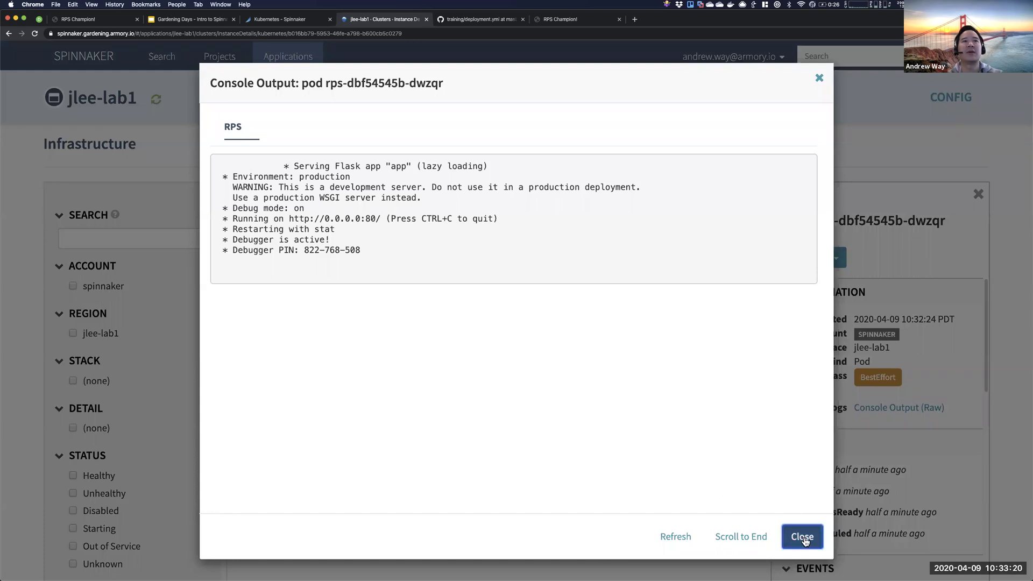
- Reload to confirm V002 is healthy, then switch to the RPS Champion! game
{"action": "key", "text": "Escape"}
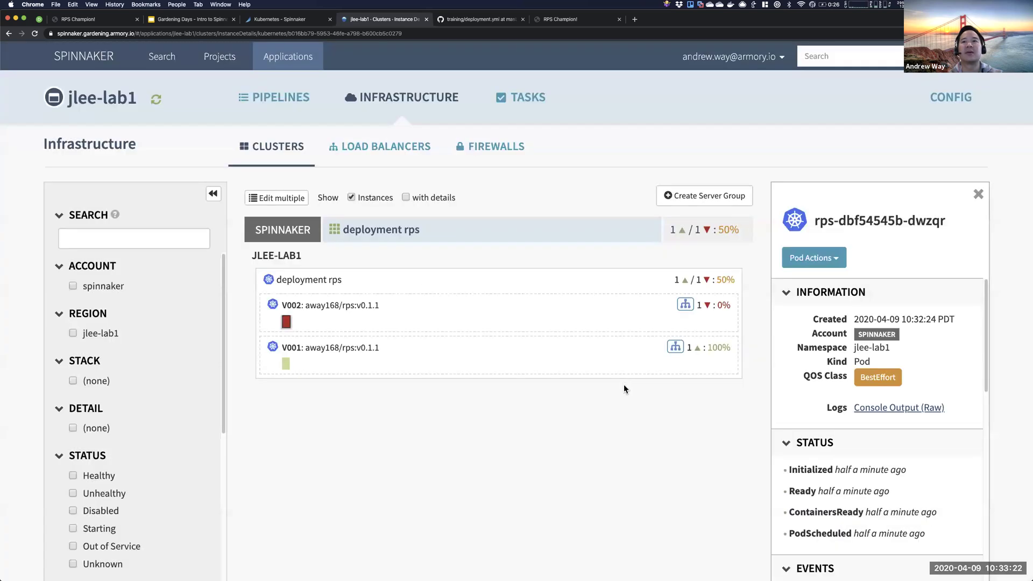
{"action": "key", "text": "super+r"}
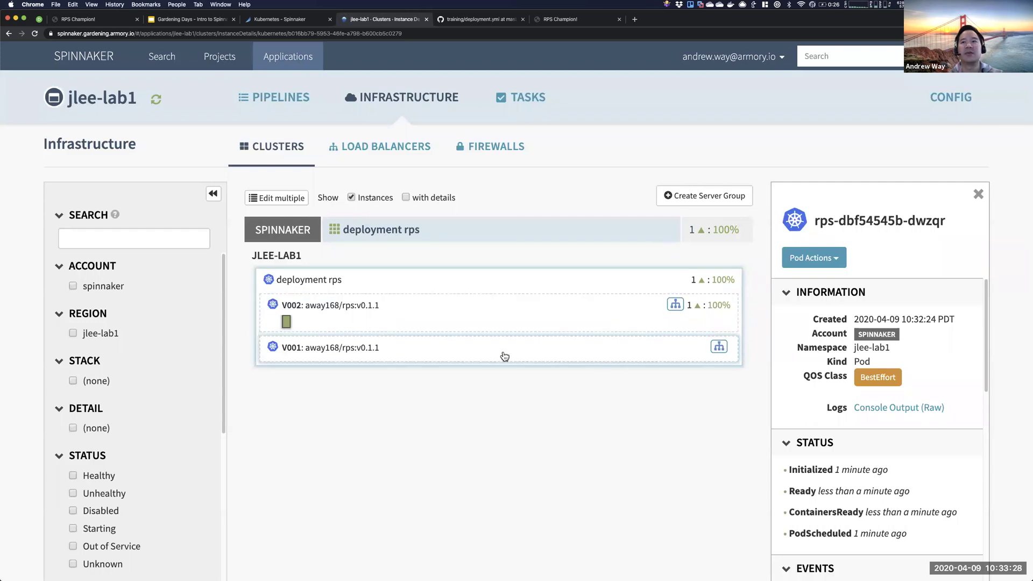
{"action": "left_click", "coordinate": [576, 20]}
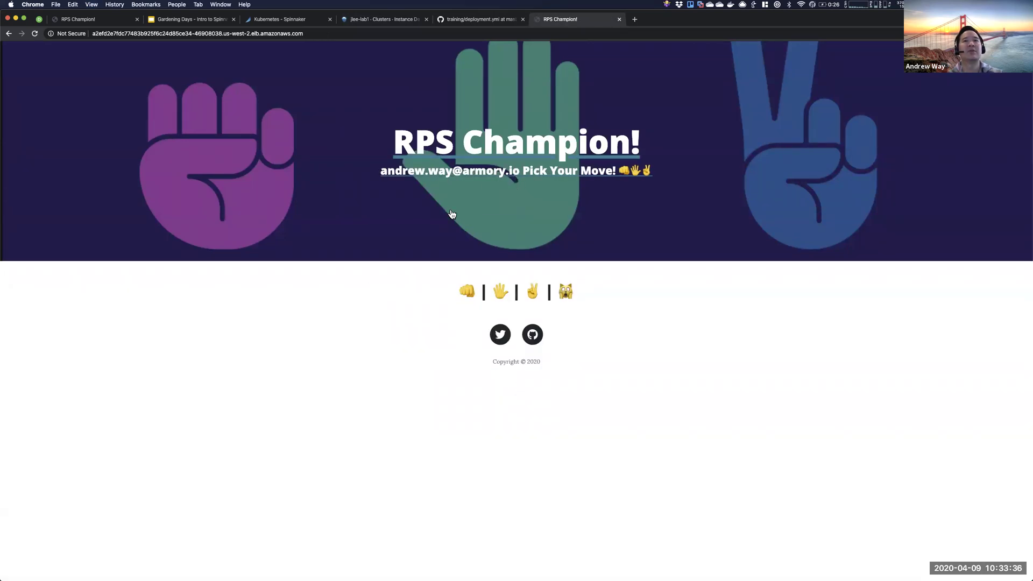
- Glance at the alpha version of the game, then move on to the lab slide deck
{"action": "key", "text": "ctrl+Tab"}
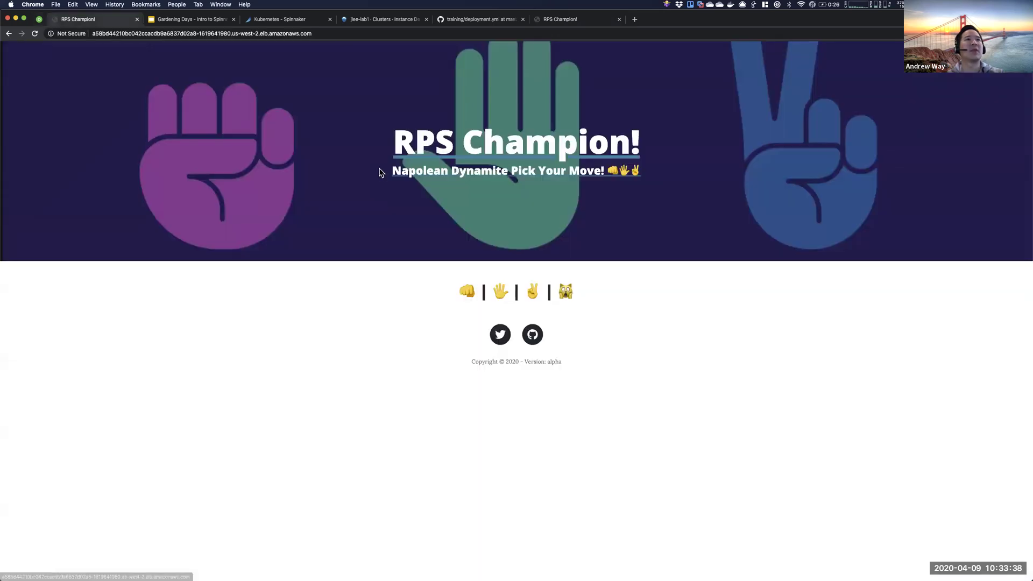
{"action": "key", "text": "ctrl+Tab"}
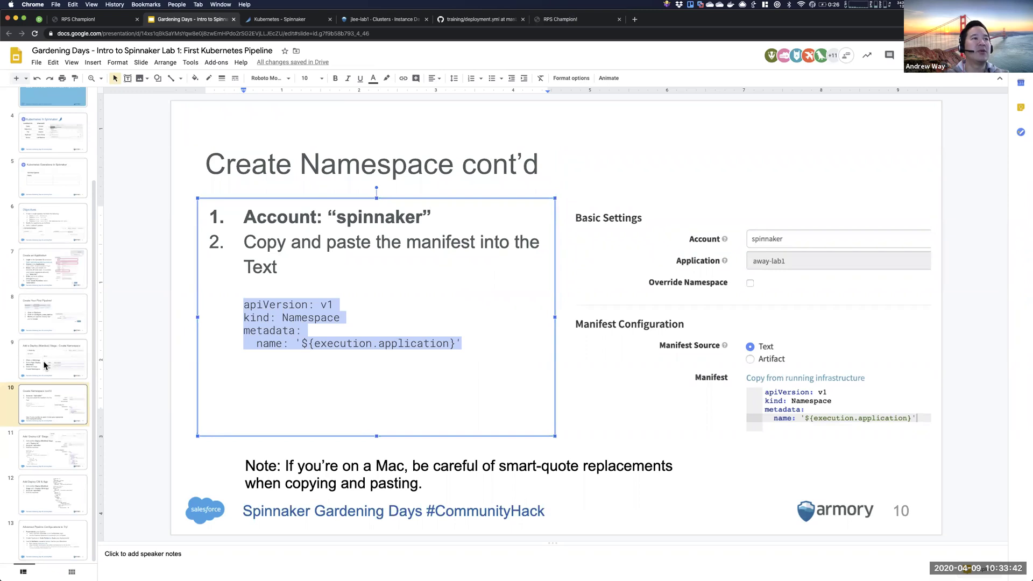
- Step through slides 11–13, pointing out Parameterize your Pipeline and Undo Rollout or Scale
{"action": "left_click", "coordinate": [54, 458]}
{"action": "left_click", "coordinate": [45, 504]}
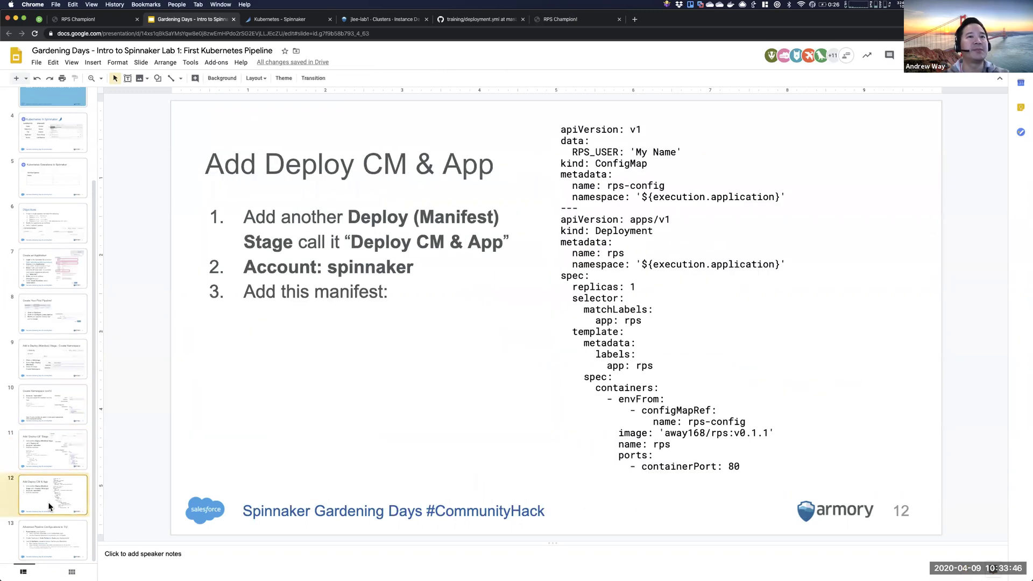
{"action": "left_click", "coordinate": [50, 535]}
{"action": "left_click_drag", "start_coordinate": [246, 217], "coordinate": [473, 218]}
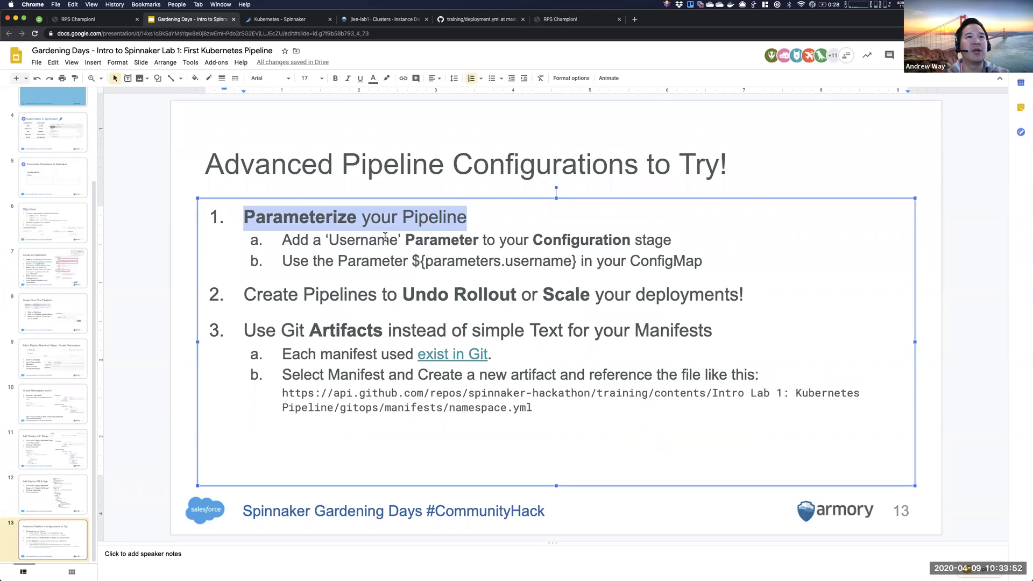
{"action": "left_click", "coordinate": [418, 240]}
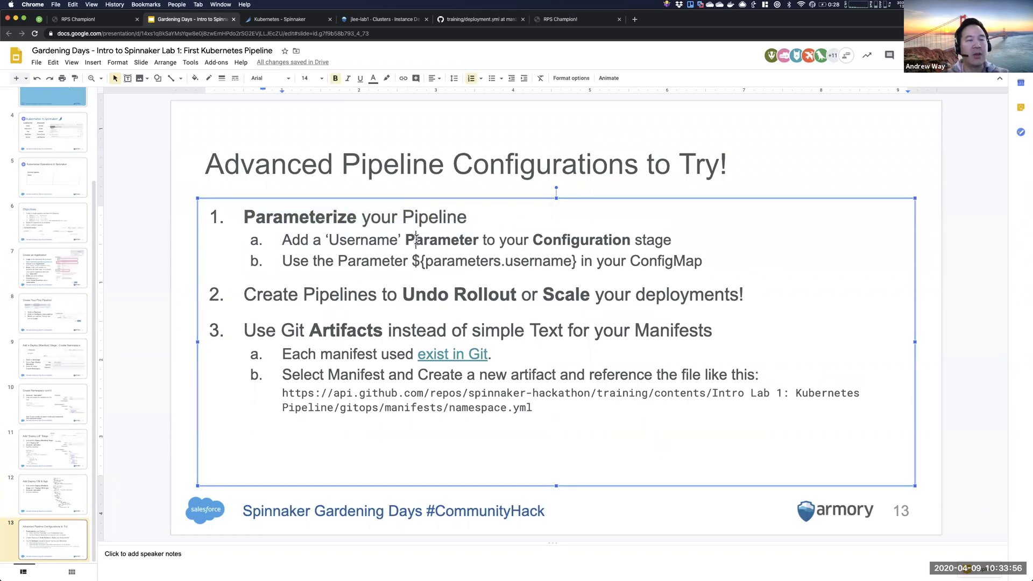
{"action": "left_click", "coordinate": [245, 294]}
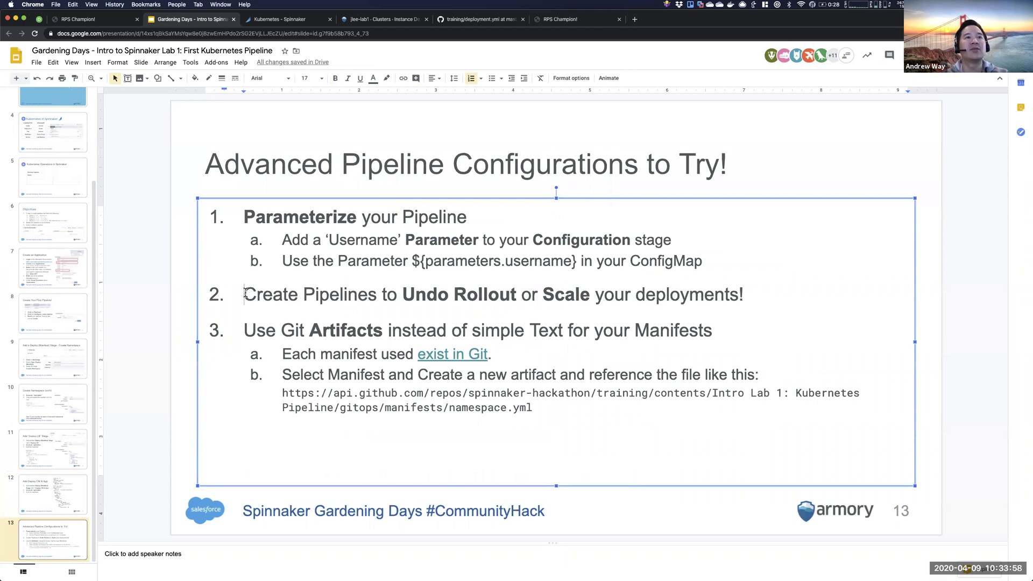
- Return to the lab application's pipeline executions in Spinnaker and begin a new pipeline
{"action": "left_click", "coordinate": [377, 19]}
{"action": "left_click", "coordinate": [291, 19]}
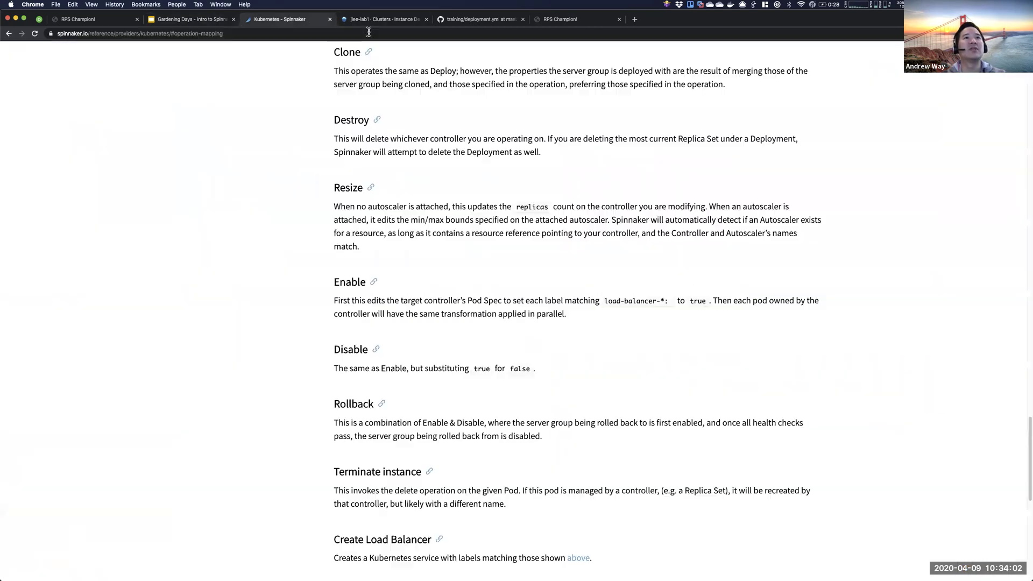
{"action": "left_click", "coordinate": [372, 19]}
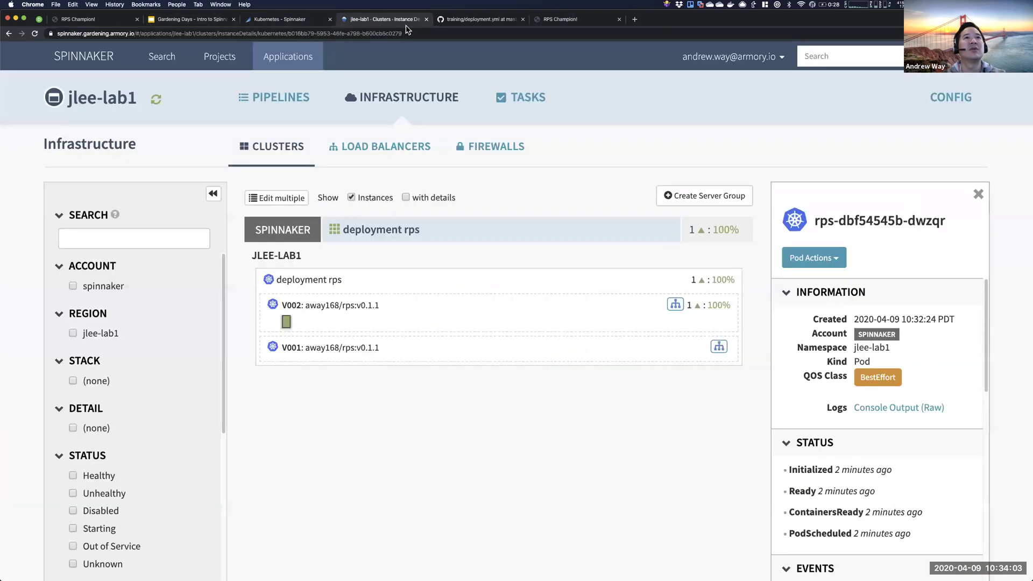
{"action": "left_click", "coordinate": [289, 97]}
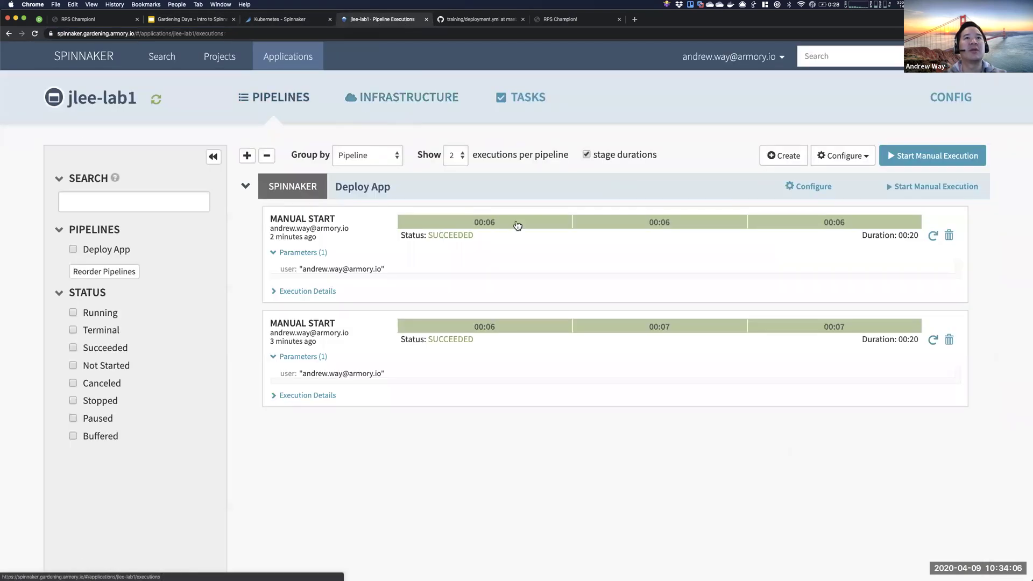
{"action": "left_click", "coordinate": [777, 161]}
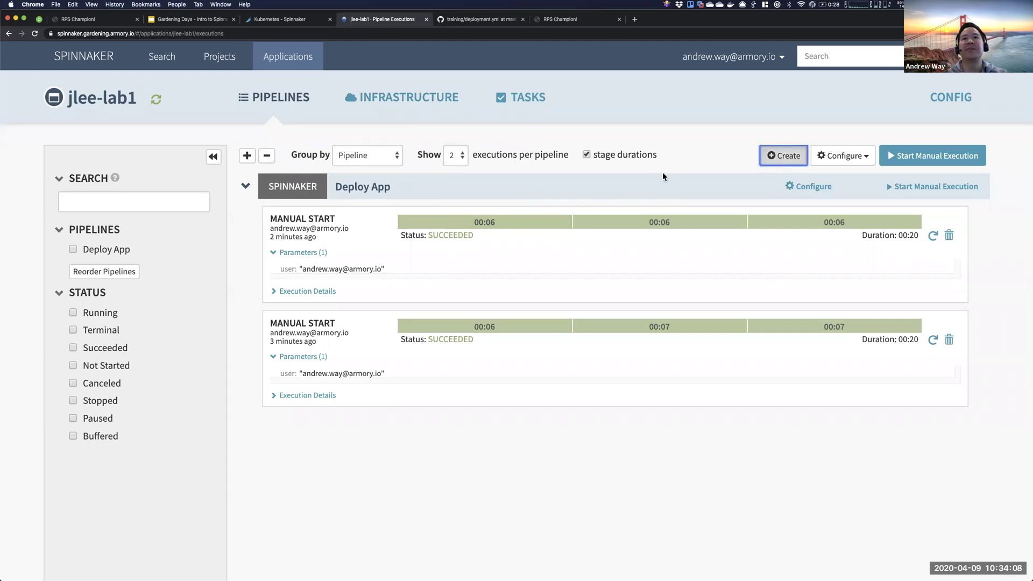
- Name the new pipeline 'Rollback' instead of 'Undo' and create it
{"action": "type", "text": "Undo"}
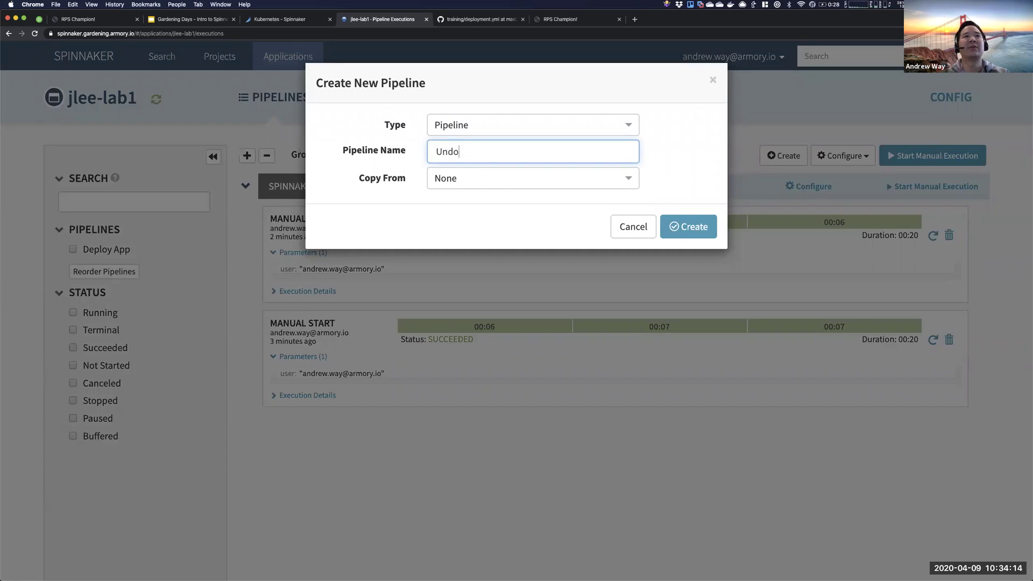
{"action": "key", "text": "BackSpace"}
{"action": "key", "text": "BackSpace"}
{"action": "key", "text": "BackSpace"}
{"action": "key", "text": "BackSpace"}
{"action": "type", "text": "Rollback"}
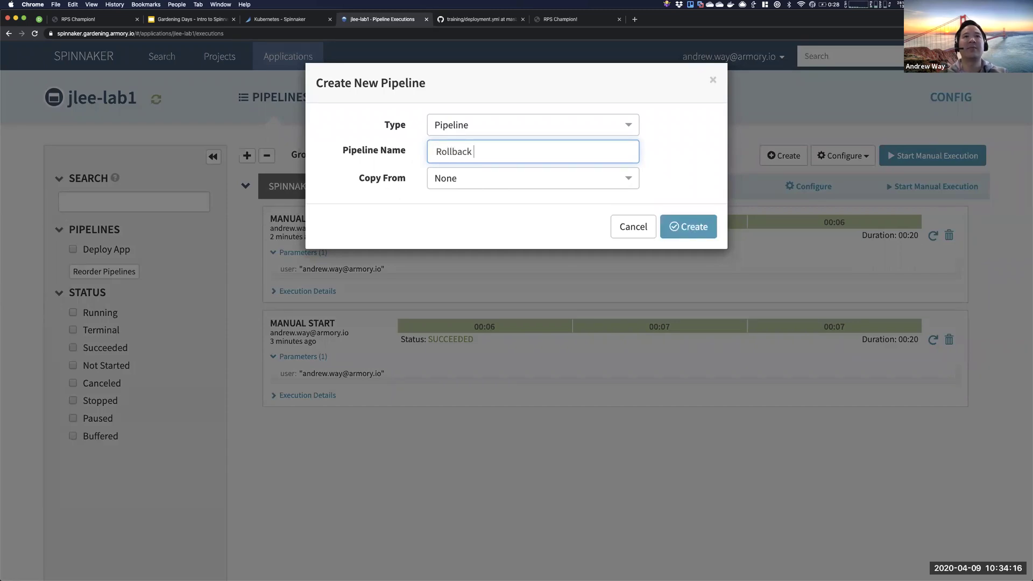
{"action": "left_click", "coordinate": [687, 226]}
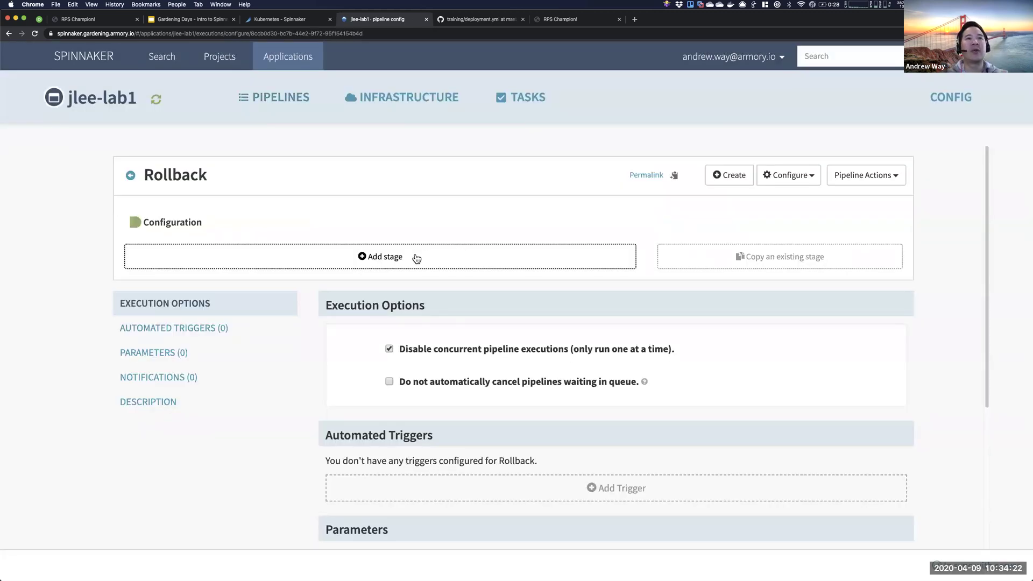
- Add an Undo Rollout (Manifest) stage to the Rollback pipeline
{"action": "left_click", "coordinate": [414, 255]}
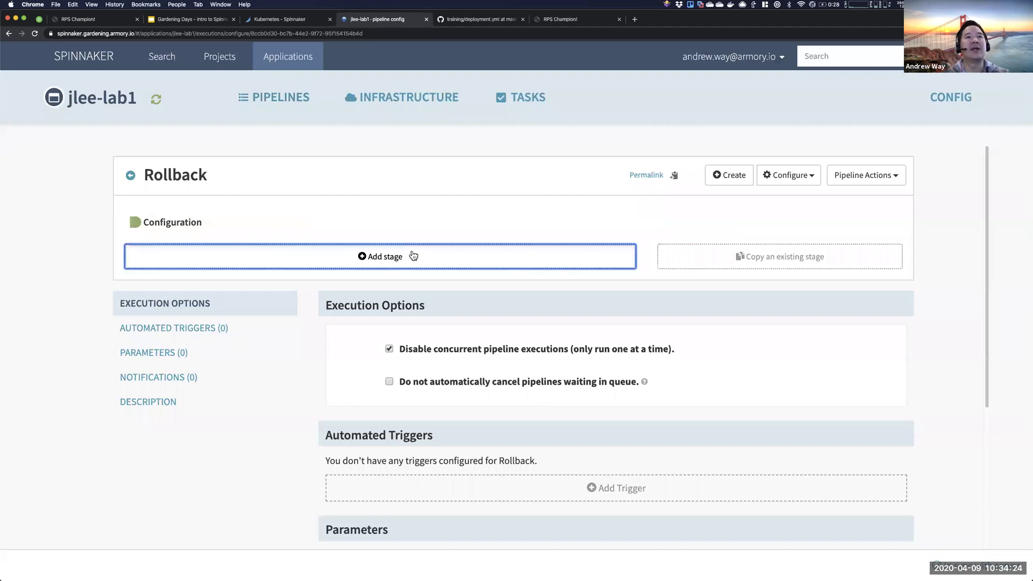
{"action": "left_click", "coordinate": [466, 309]}
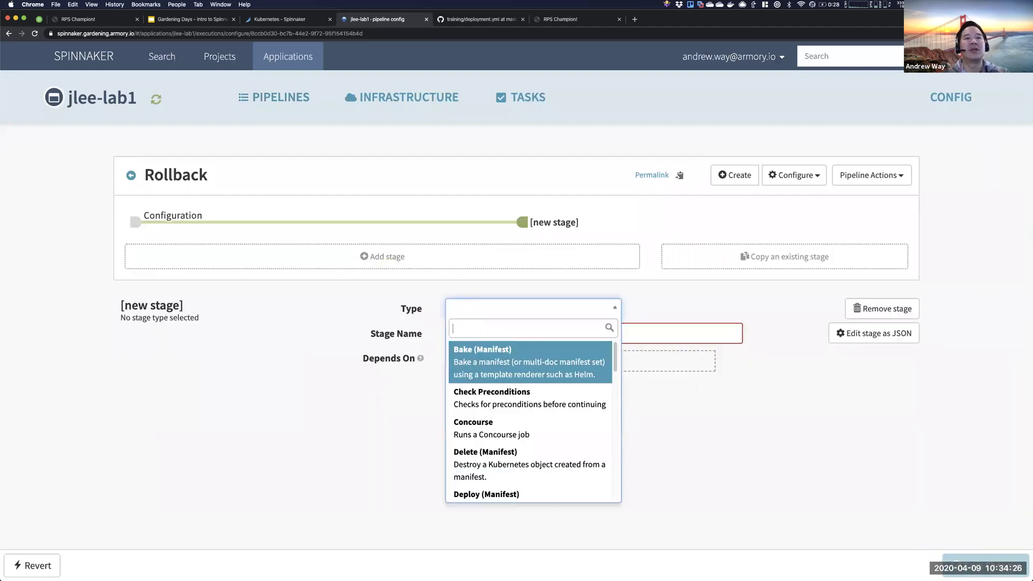
{"action": "type", "text": "Undor"}
{"action": "key", "text": "BackSpace"}
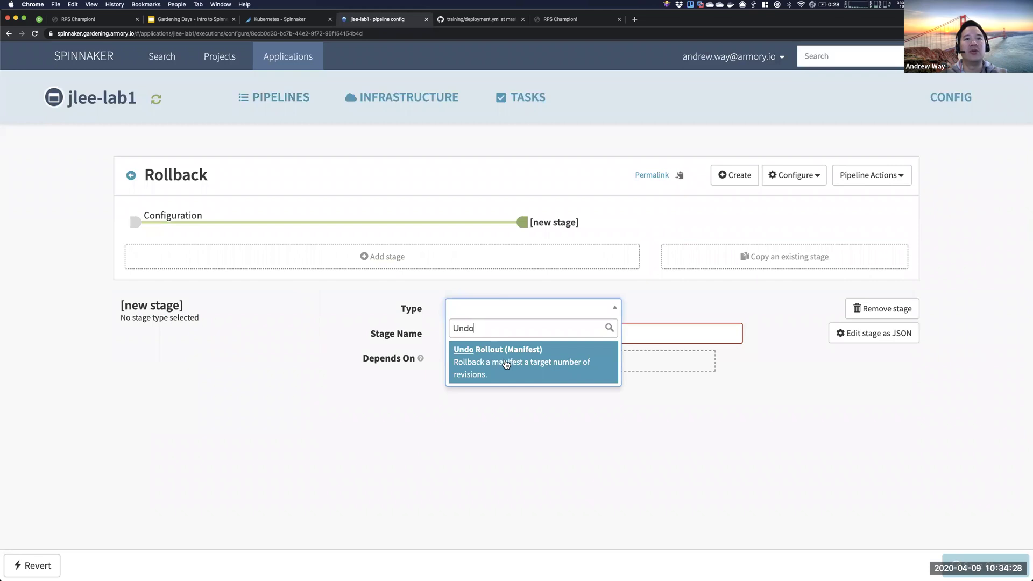
{"action": "left_click", "coordinate": [506, 365]}
{"action": "left_click", "coordinate": [538, 334]}
{"action": "left_click_drag", "start_coordinate": [539, 334], "coordinate": [498, 331]}
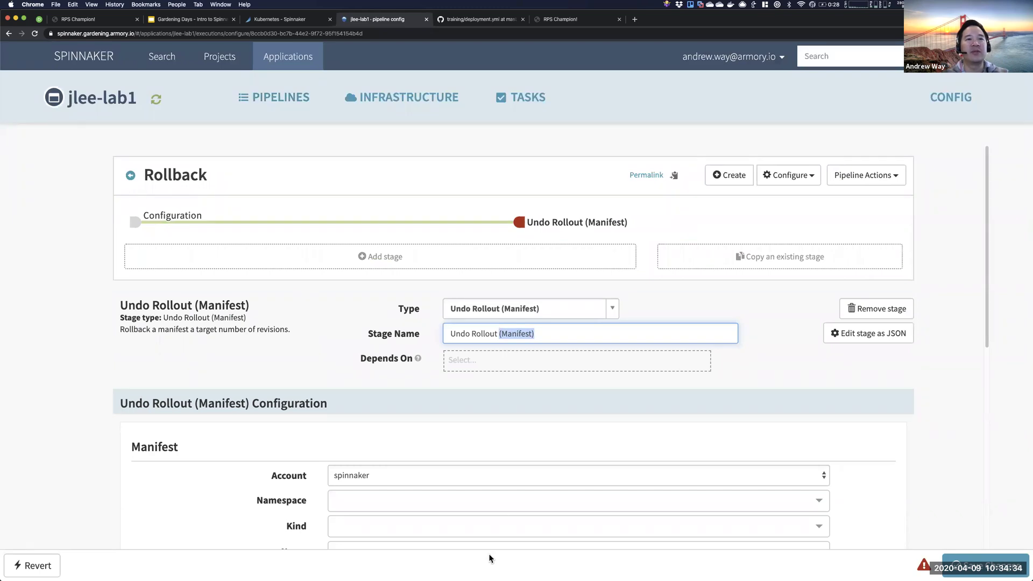
- Keep spinnaker as the stage's account
{"action": "scroll", "coordinate": [431, 384], "scroll_direction": "down", "scroll_amount": 3}
{"action": "left_click", "coordinate": [423, 337]}
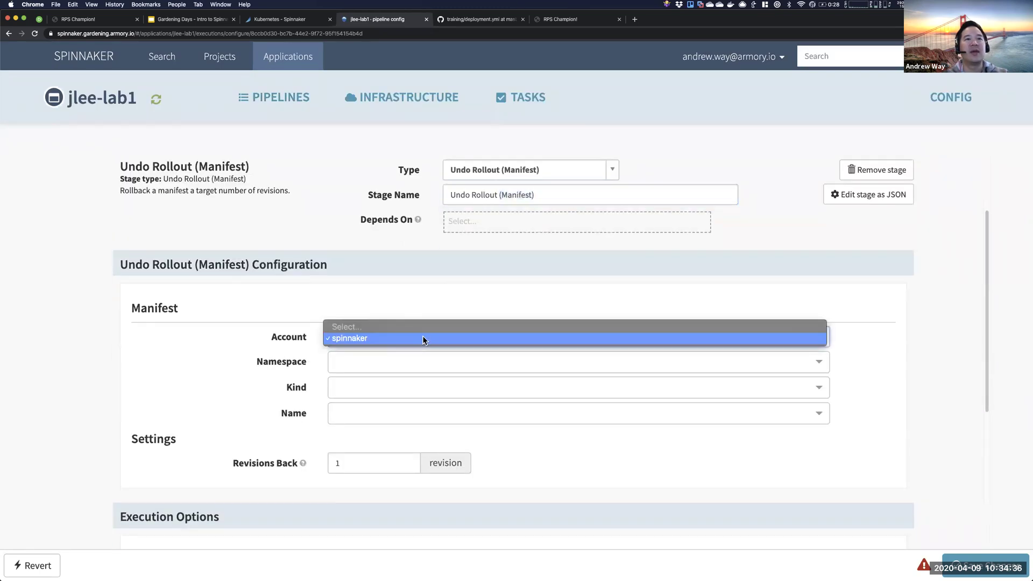
{"action": "left_click", "coordinate": [422, 337]}
{"action": "scroll", "coordinate": [379, 353], "scroll_direction": "up", "scroll_amount": 1}
{"action": "scroll", "coordinate": [378, 353], "scroll_direction": "up", "scroll_amount": 3}
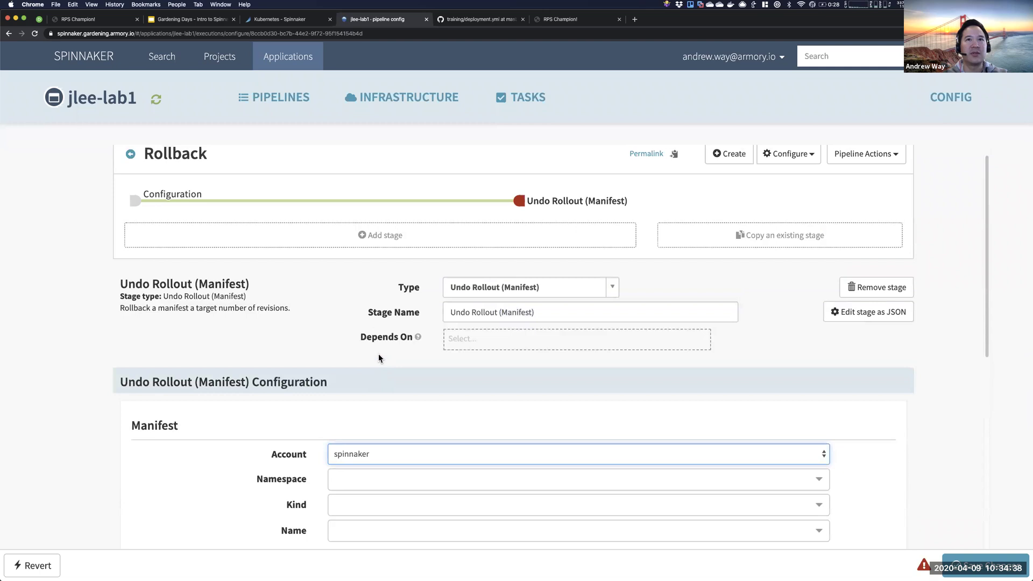
{"action": "scroll", "coordinate": [390, 377], "scroll_direction": "down", "scroll_amount": 2}
- Set the stage's namespace to jlee-lab1 and kind to deployment
{"action": "left_click", "coordinate": [369, 401]}
{"action": "scroll", "coordinate": [367, 427], "scroll_direction": "down", "scroll_amount": 3}
{"action": "scroll", "coordinate": [369, 452], "scroll_direction": "down", "scroll_amount": 10}
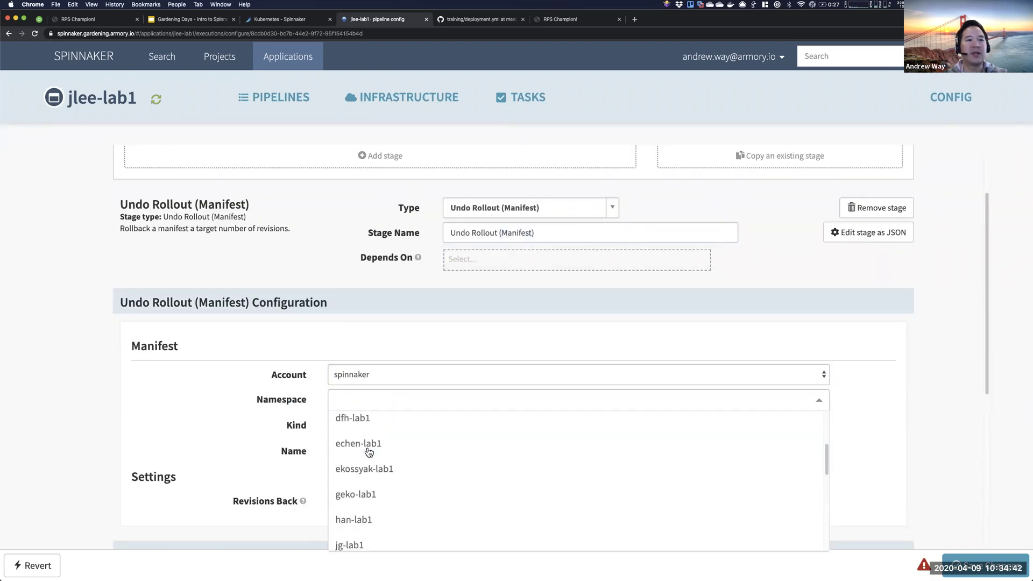
{"action": "scroll", "coordinate": [369, 452], "scroll_direction": "up", "scroll_amount": 1}
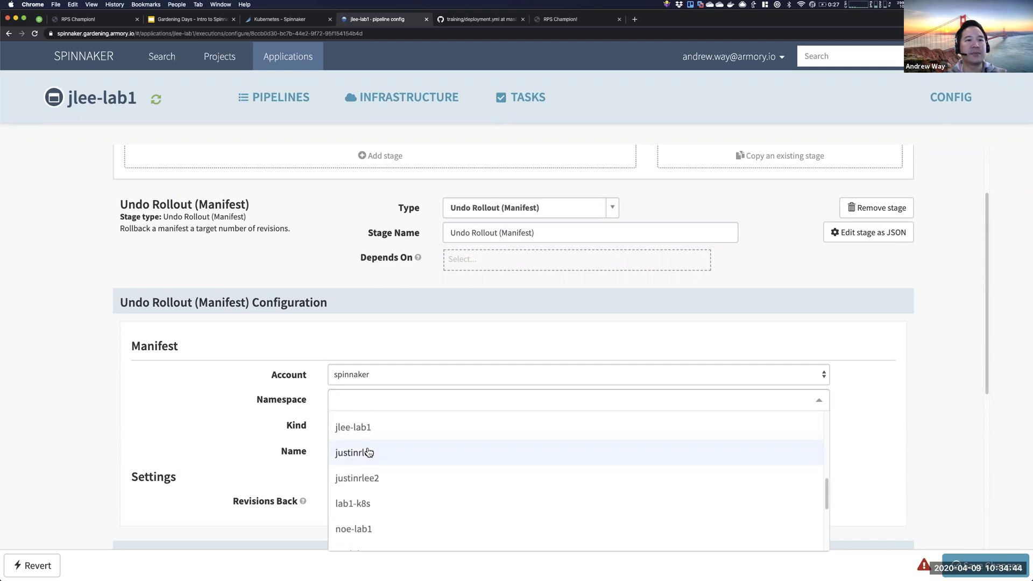
{"action": "left_click", "coordinate": [369, 431]}
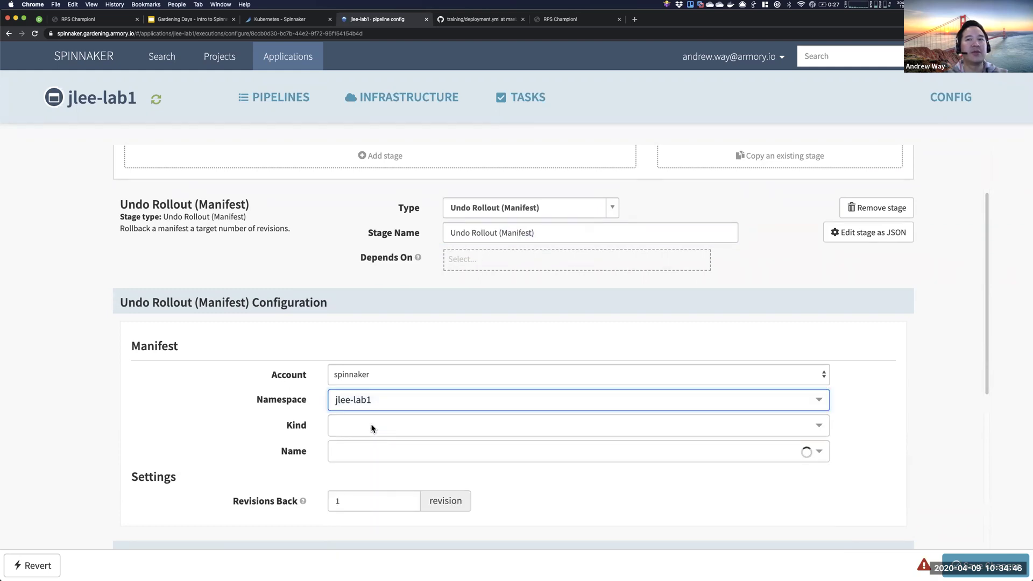
{"action": "left_click", "coordinate": [382, 429]}
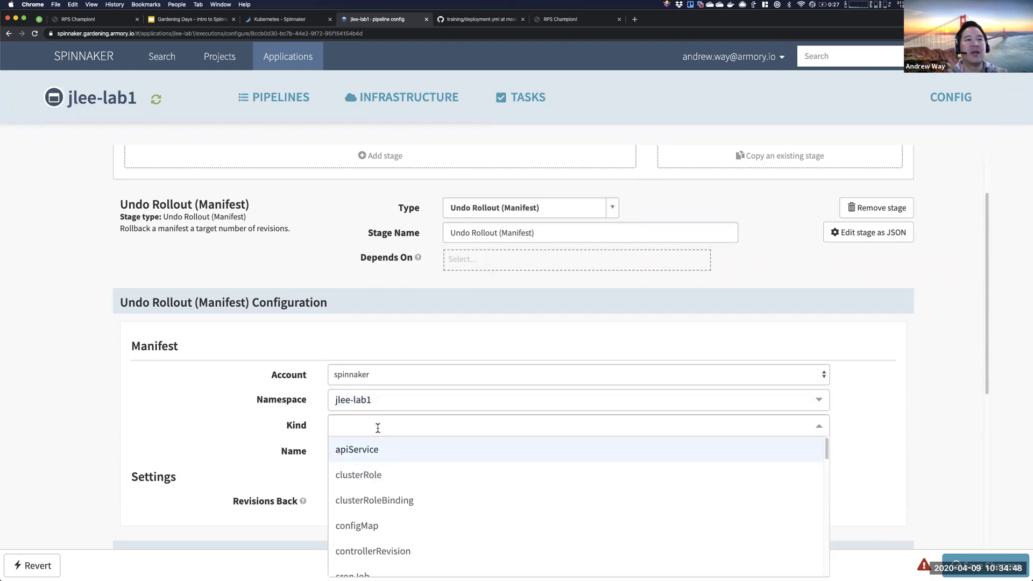
{"action": "scroll", "coordinate": [376, 430], "scroll_direction": "down", "scroll_amount": 6}
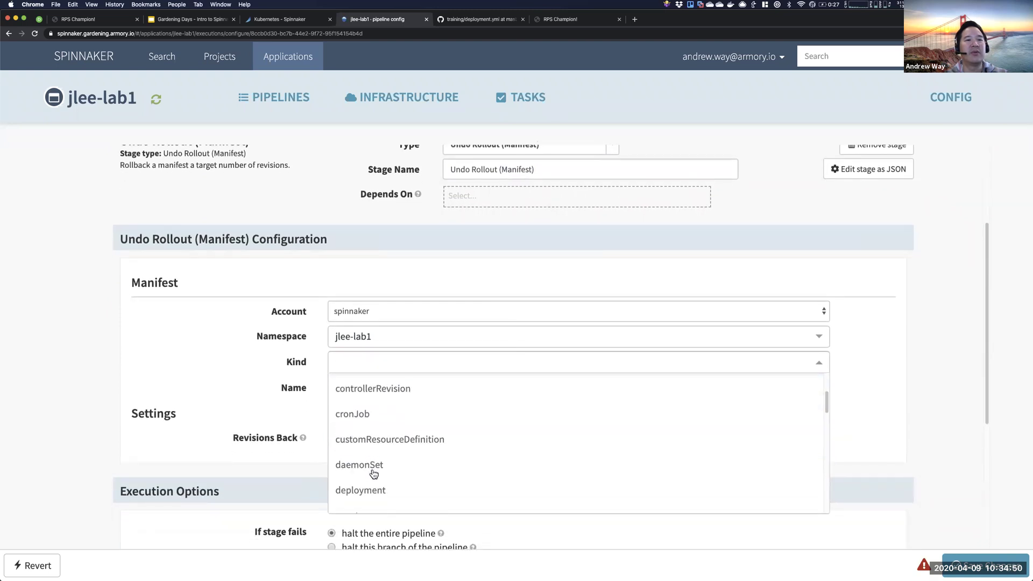
{"action": "left_click", "coordinate": [374, 488]}
- Target the rps deployment with Revisions Back left at 1
{"action": "left_click", "coordinate": [359, 397]}
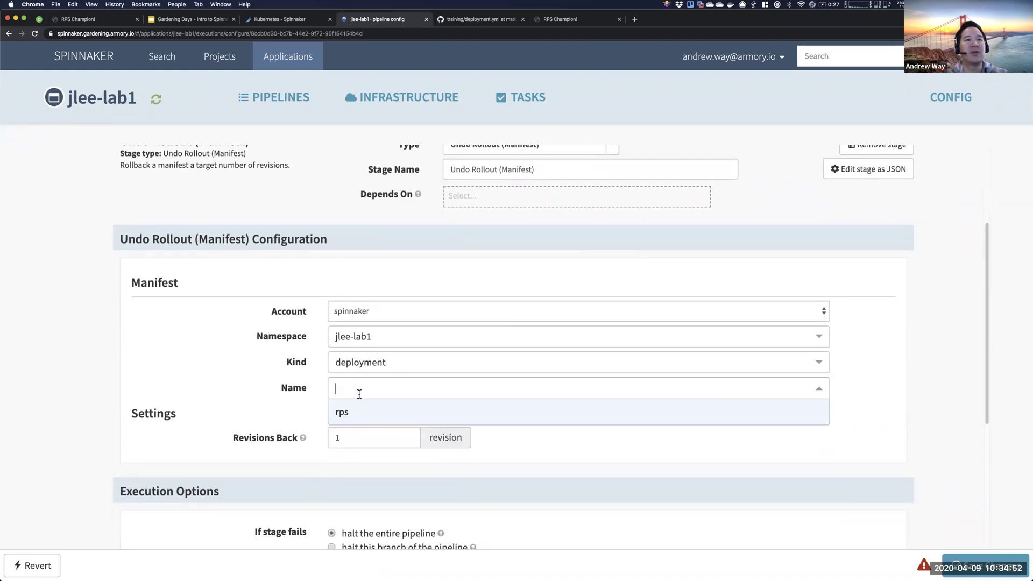
{"action": "left_click", "coordinate": [356, 411]}
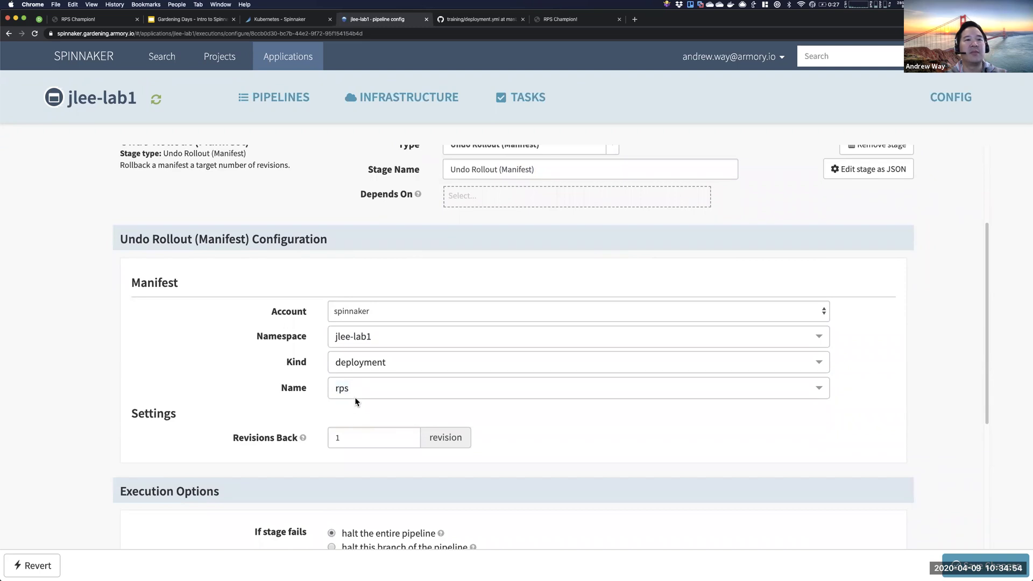
{"action": "scroll", "coordinate": [343, 417], "scroll_direction": "down", "scroll_amount": 1}
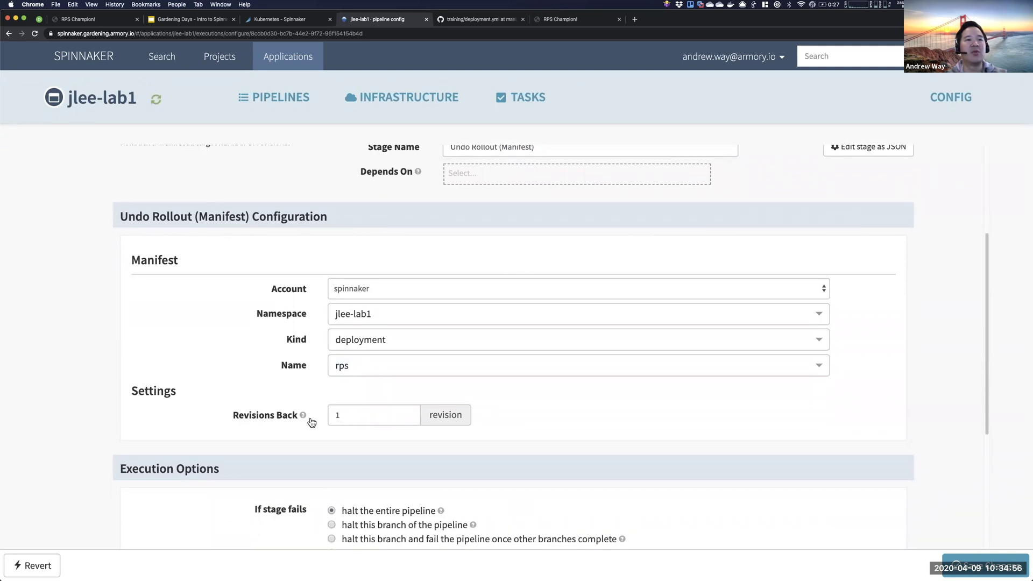
{"action": "left_click", "coordinate": [335, 418]}
{"action": "left_click", "coordinate": [408, 394]}
{"action": "scroll", "coordinate": [290, 350], "scroll_direction": "up", "scroll_amount": 4}
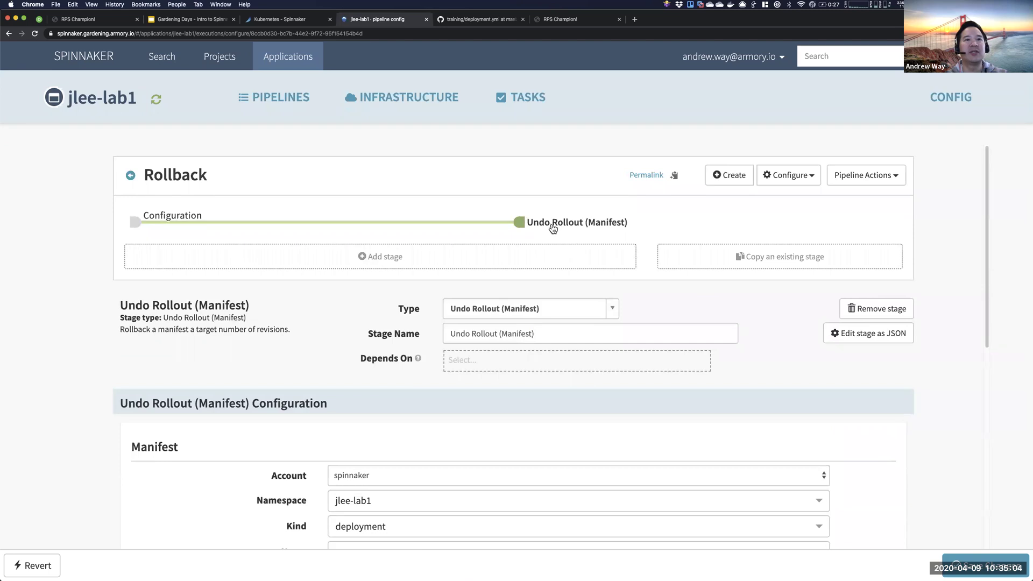
- Reselect rps as the resource name and save the Rollback pipeline
{"action": "left_click", "coordinate": [552, 335]}
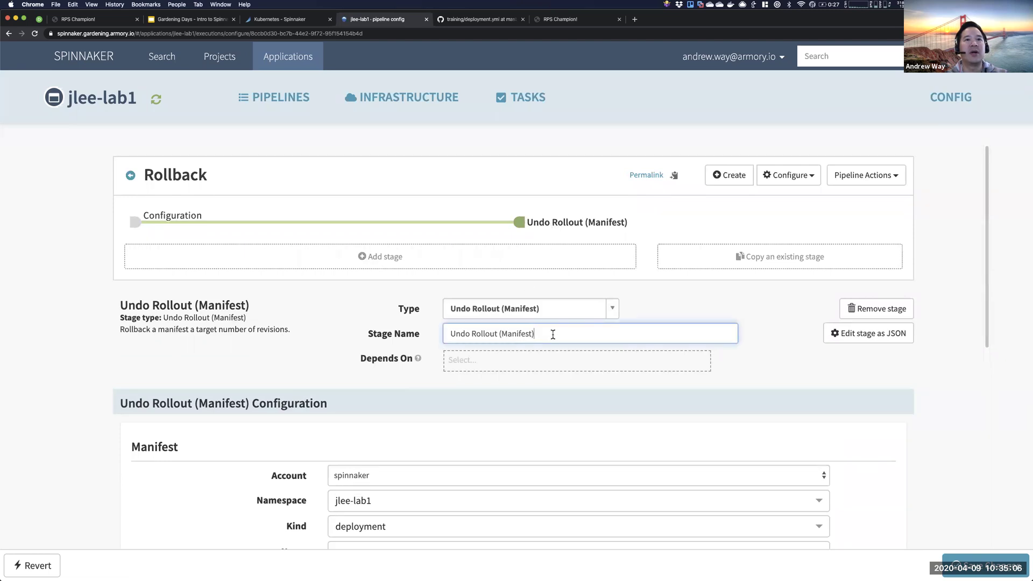
{"action": "scroll", "coordinate": [414, 395], "scroll_direction": "down", "scroll_amount": 2}
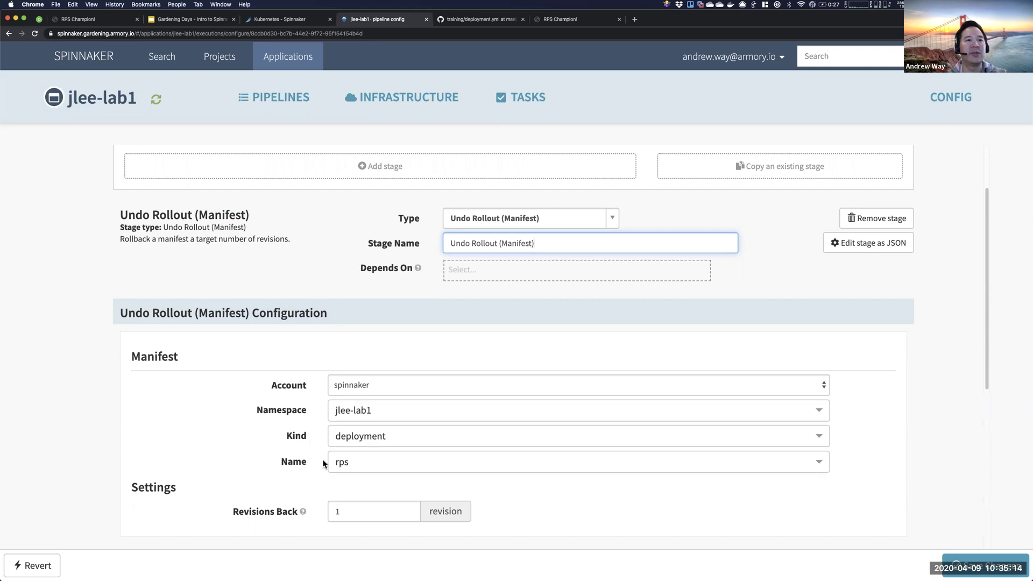
{"action": "left_click", "coordinate": [350, 464]}
{"action": "left_click", "coordinate": [353, 487]}
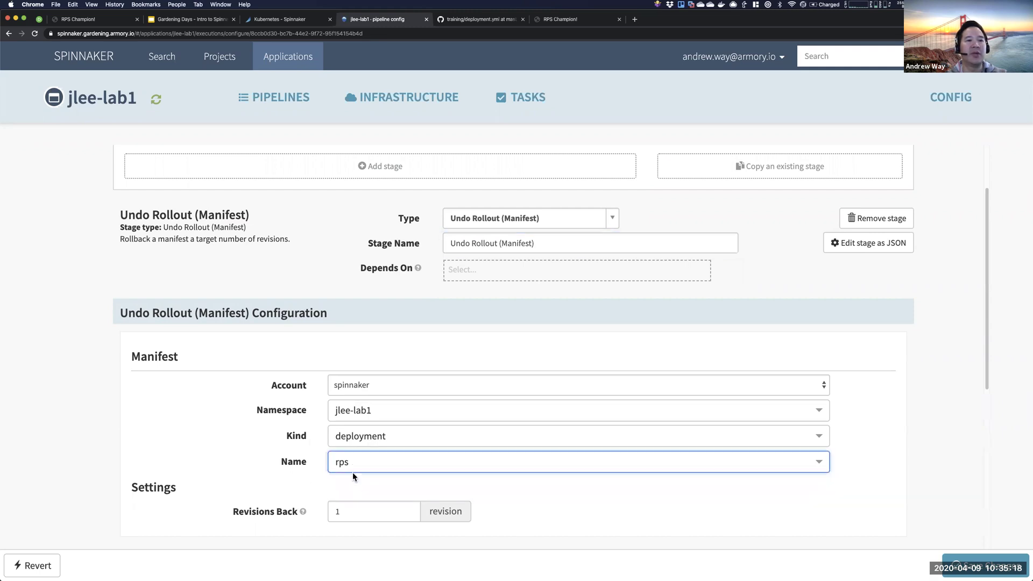
{"action": "left_click", "coordinate": [985, 567]}
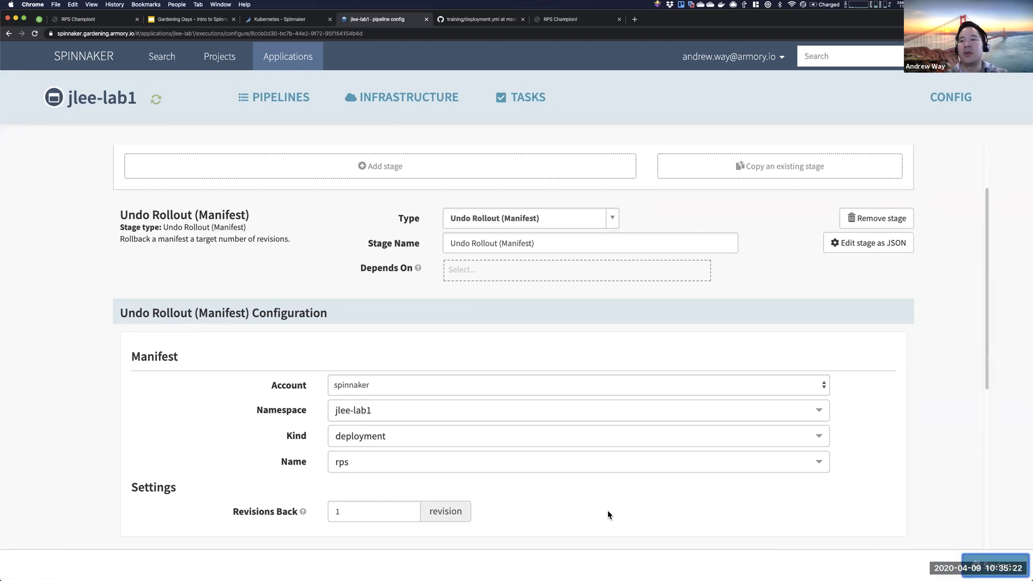
{"action": "scroll", "coordinate": [236, 194], "scroll_direction": "up", "scroll_amount": 2}
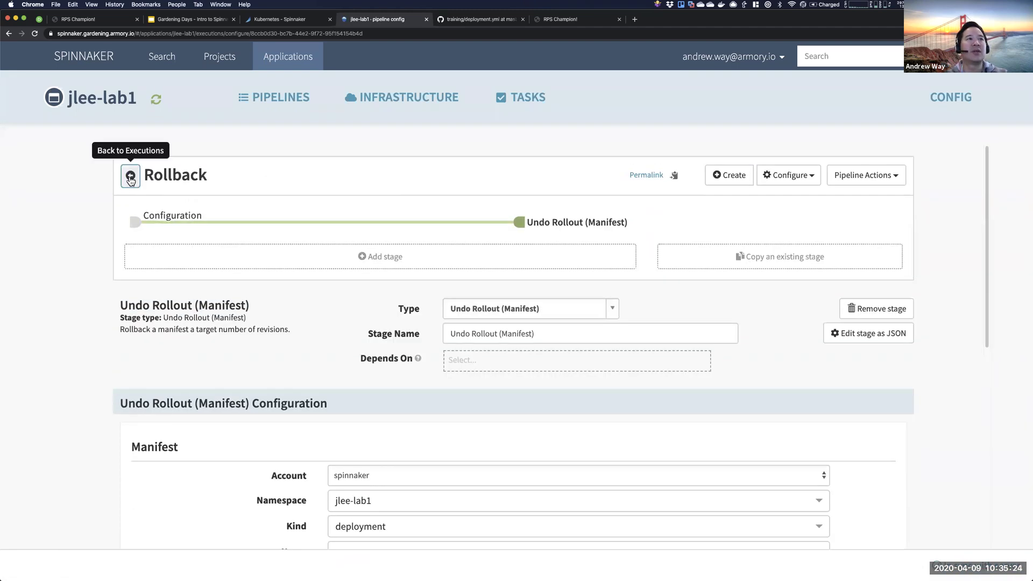
- Start a manual Rollback run, then view the Infrastructure Clusters page
{"action": "left_click", "coordinate": [130, 173]}
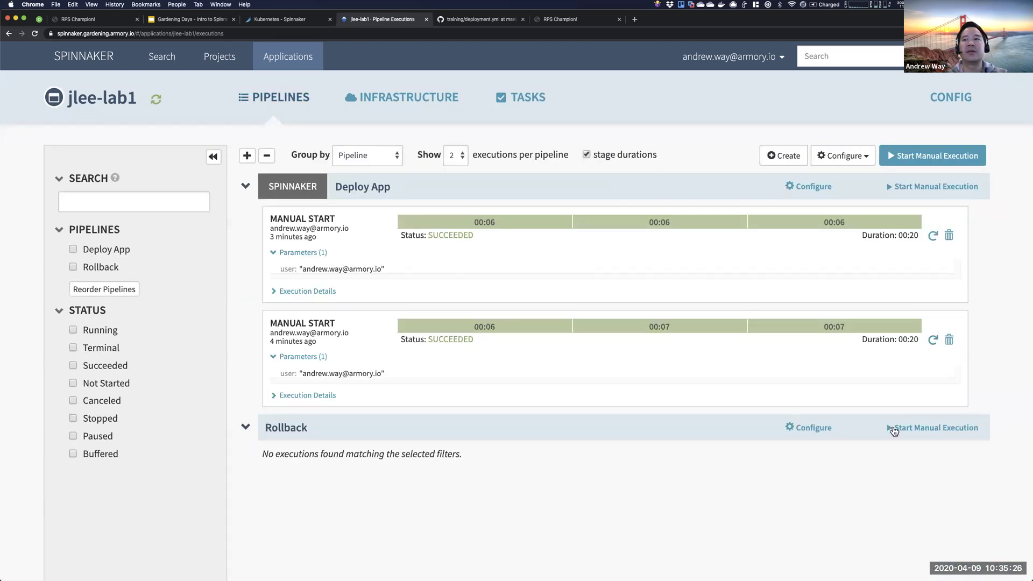
{"action": "left_click", "coordinate": [916, 433]}
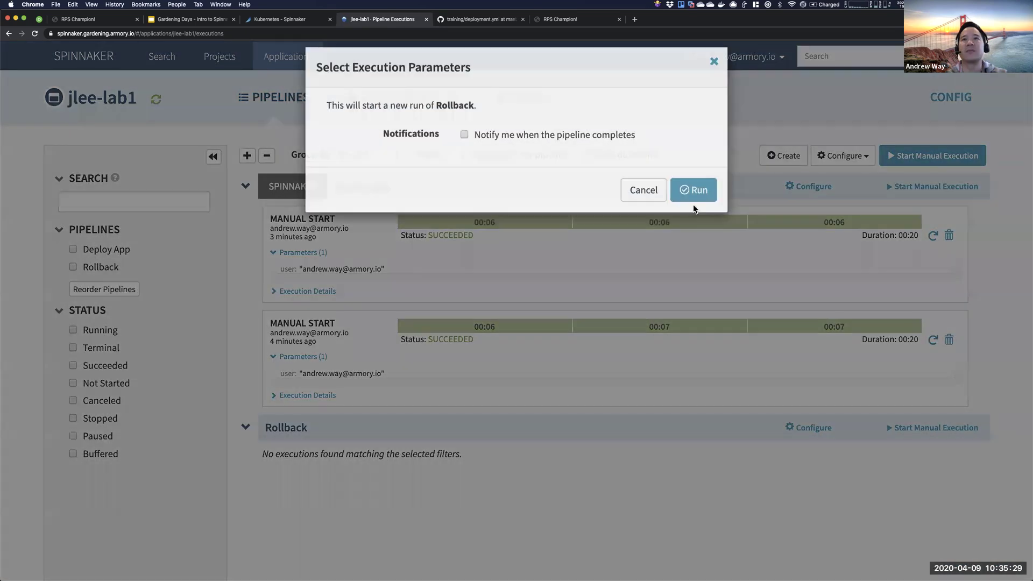
{"action": "left_click", "coordinate": [693, 193]}
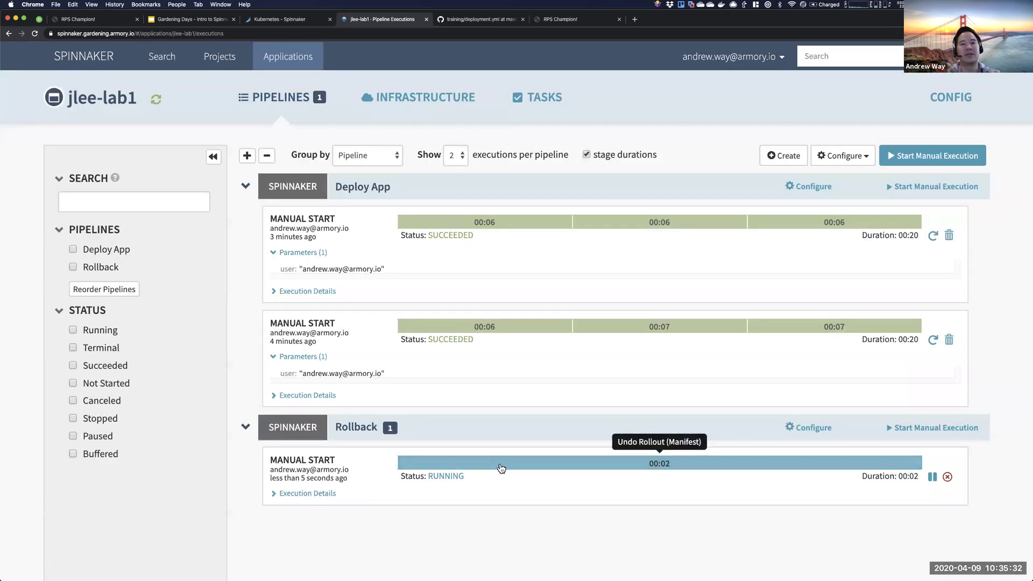
{"action": "mouse_move", "coordinate": [425, 111]}
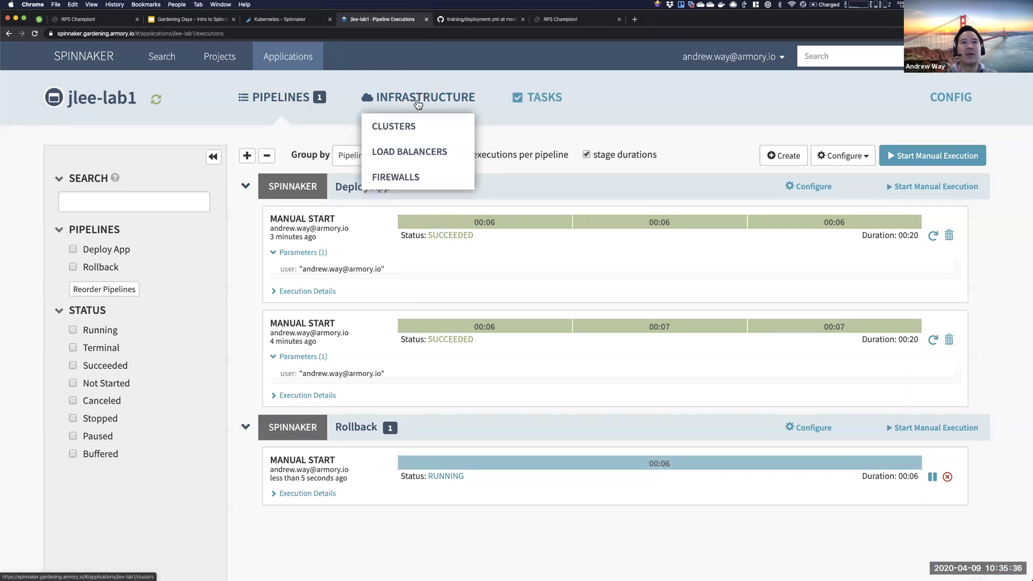
{"action": "left_click", "coordinate": [393, 126]}
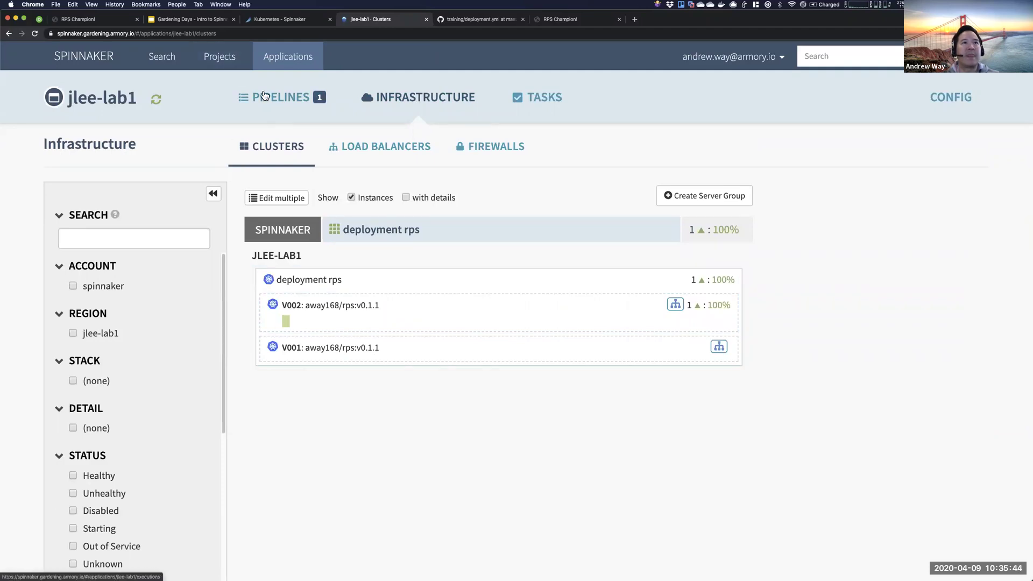
- Refresh the clusters and inspect replica set V003's details and Replica Set Actions
{"action": "left_click", "coordinate": [158, 102]}
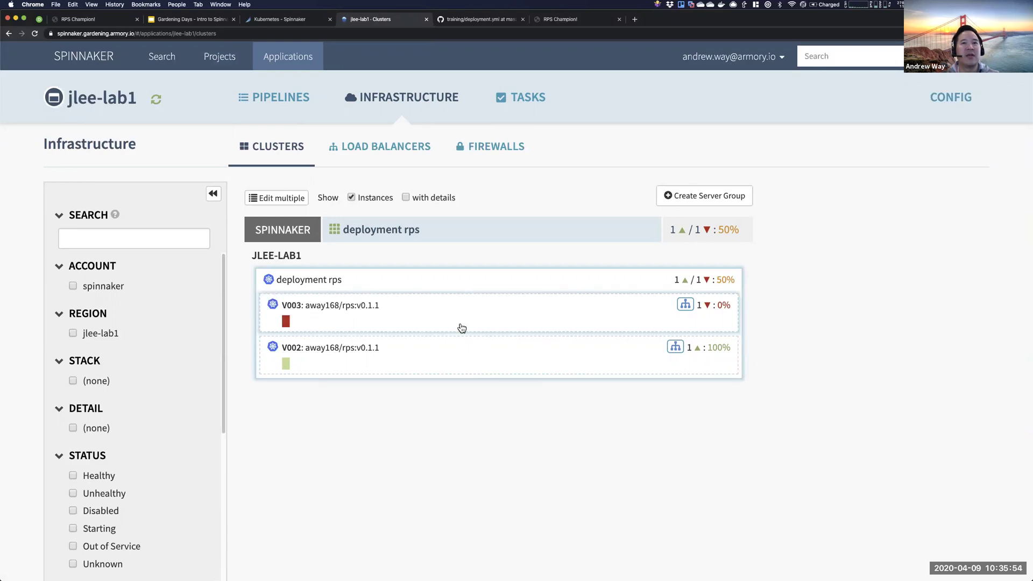
{"action": "left_click", "coordinate": [471, 330]}
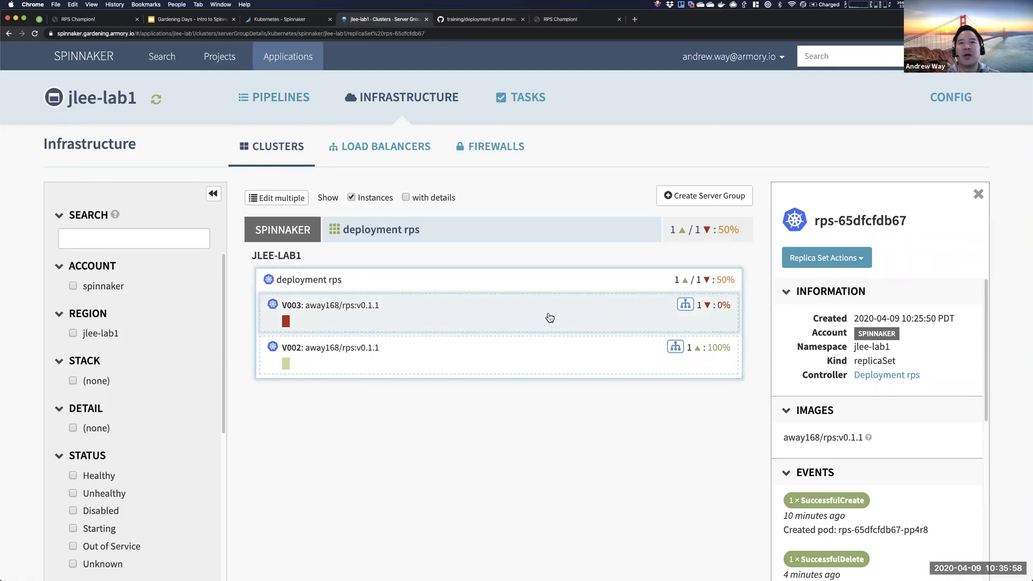
{"action": "left_click", "coordinate": [845, 258]}
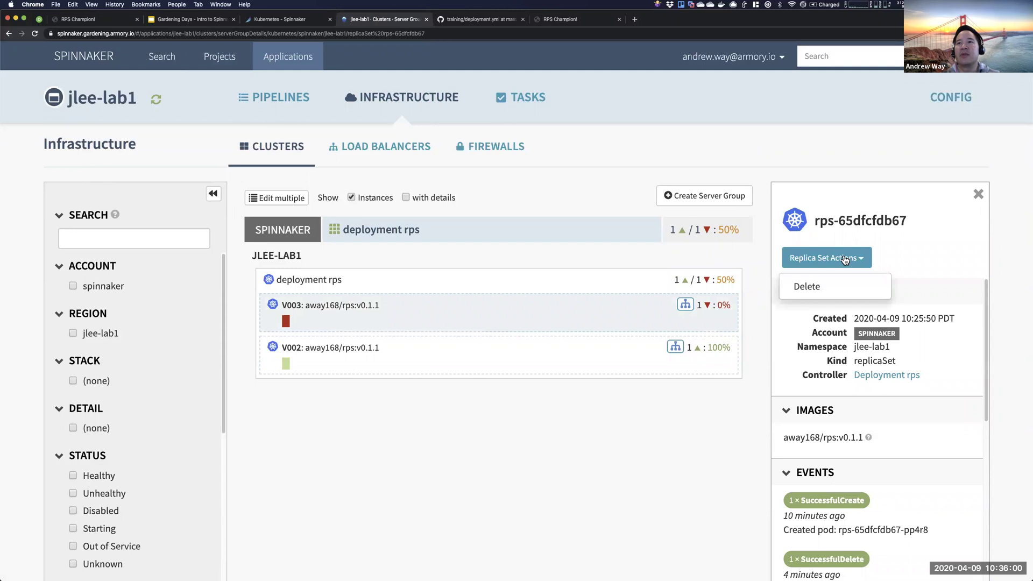
{"action": "left_click", "coordinate": [845, 242]}
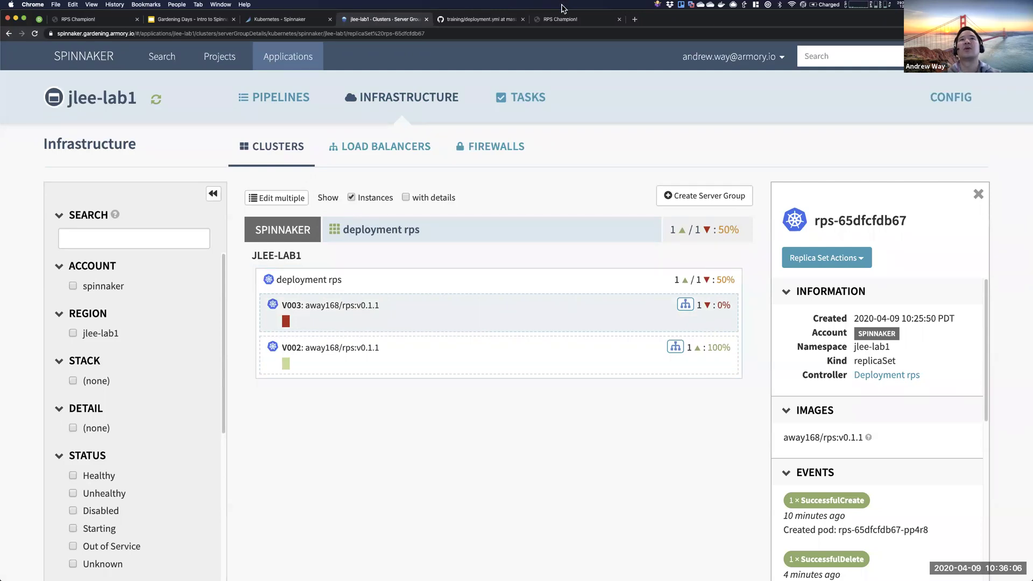
{"action": "left_click", "coordinate": [562, 19]}
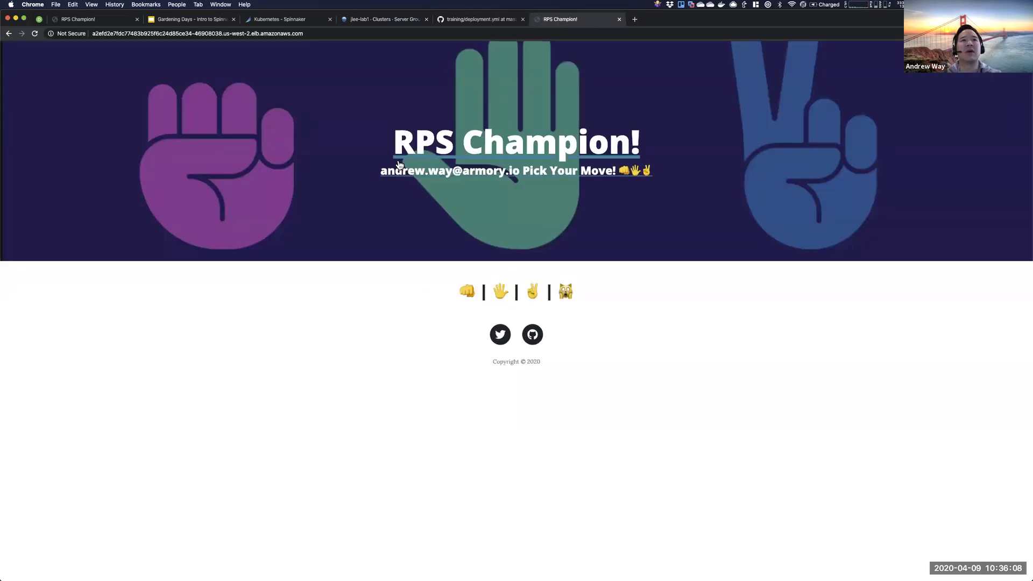
- Reload the RPS Champion game page to check its greeting, then go back to Spinnaker clusters
{"action": "left_click", "coordinate": [320, 35]}
{"action": "key", "text": "Return"}
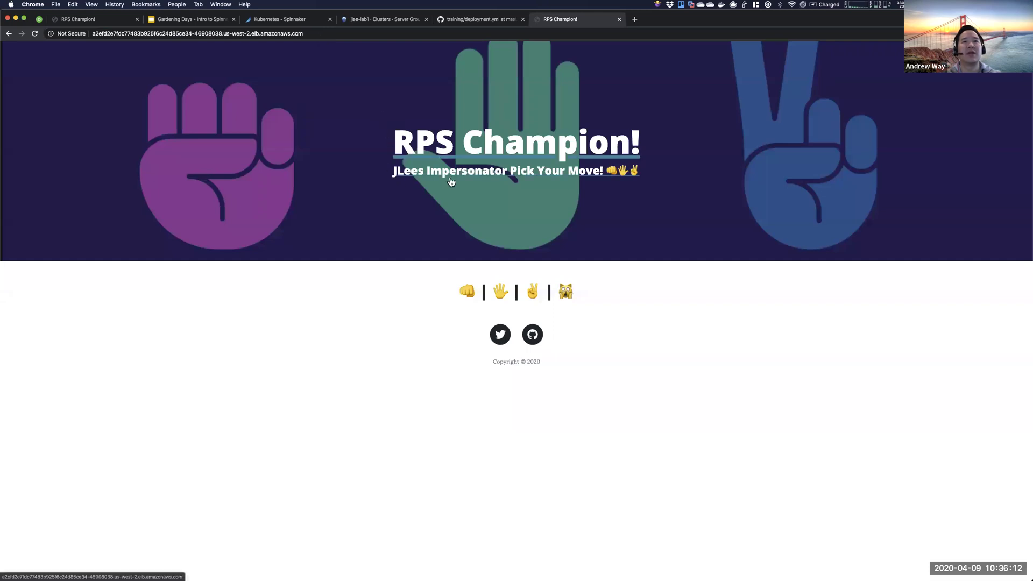
{"action": "key", "text": "super+r"}
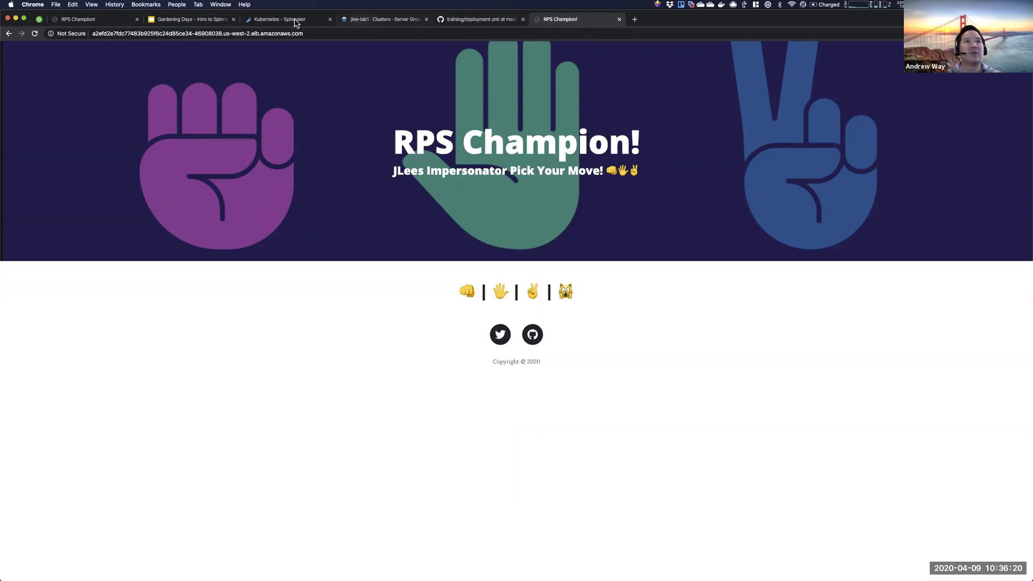
{"action": "key", "text": "alt+super+Left"}
{"action": "key", "text": "alt+super+Left"}
{"action": "key", "text": "alt+super+Left"}
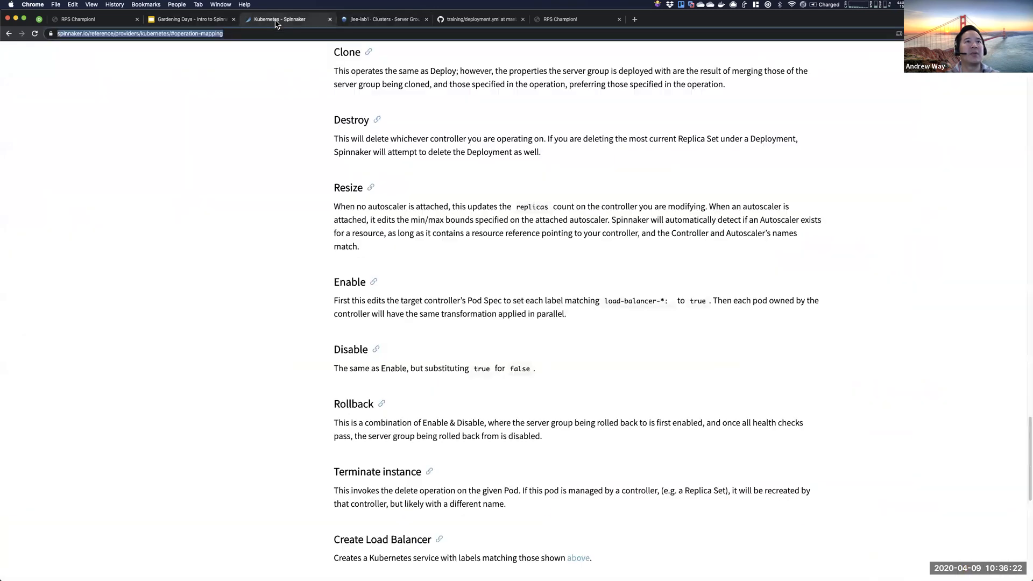
{"action": "left_click", "coordinate": [373, 21]}
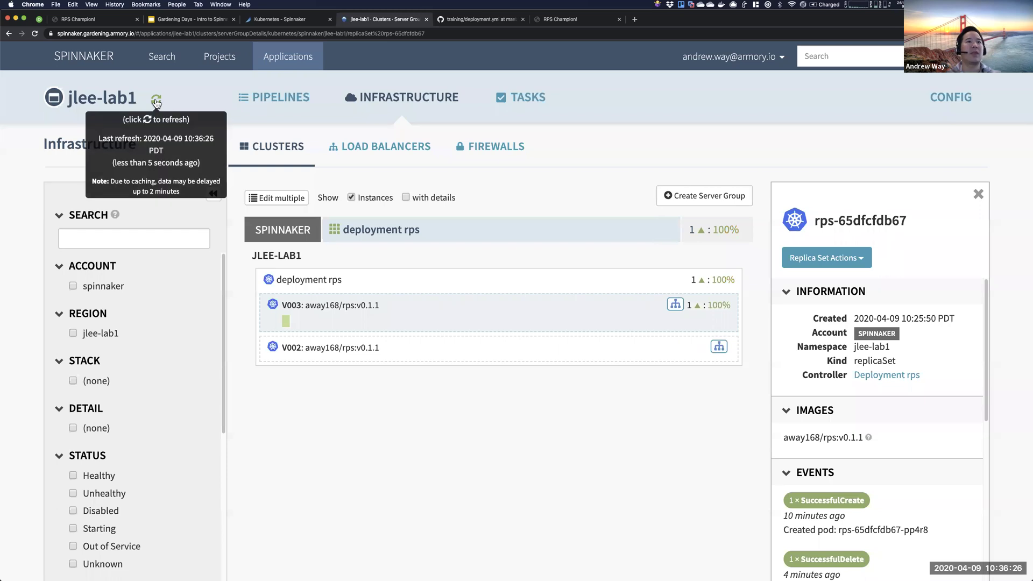
- From the Pipelines list, create a new pipeline named ScaleUp
{"action": "left_click", "coordinate": [297, 108]}
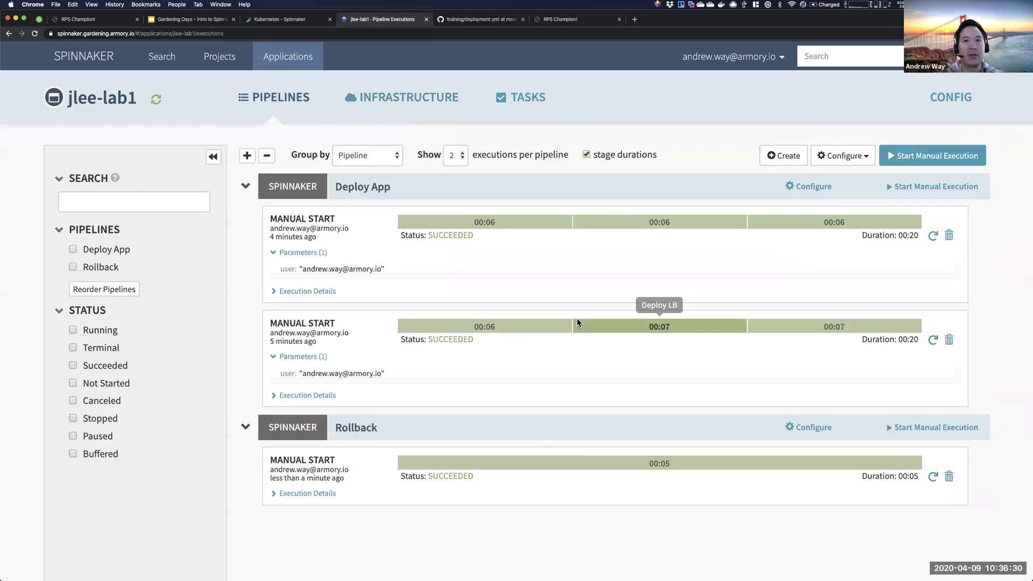
{"action": "left_click", "coordinate": [814, 431]}
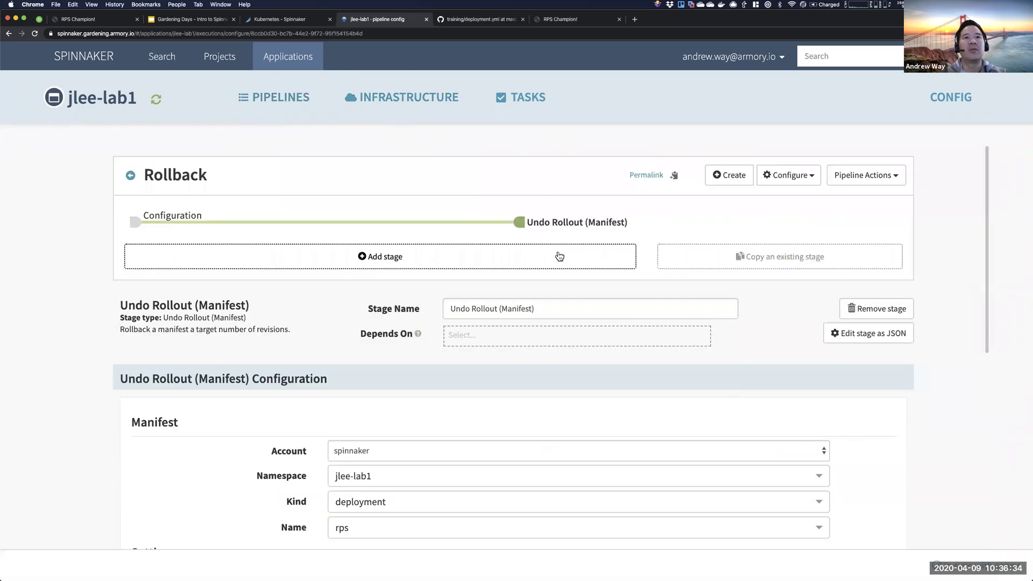
{"action": "left_click", "coordinate": [129, 177]}
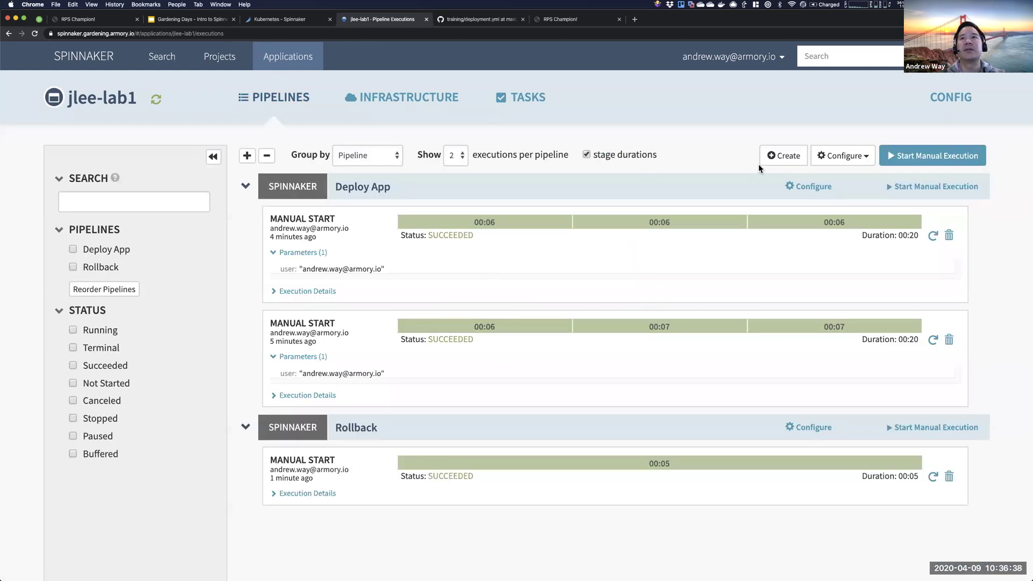
{"action": "left_click", "coordinate": [781, 158]}
{"action": "type", "text": "ScaleUp"}
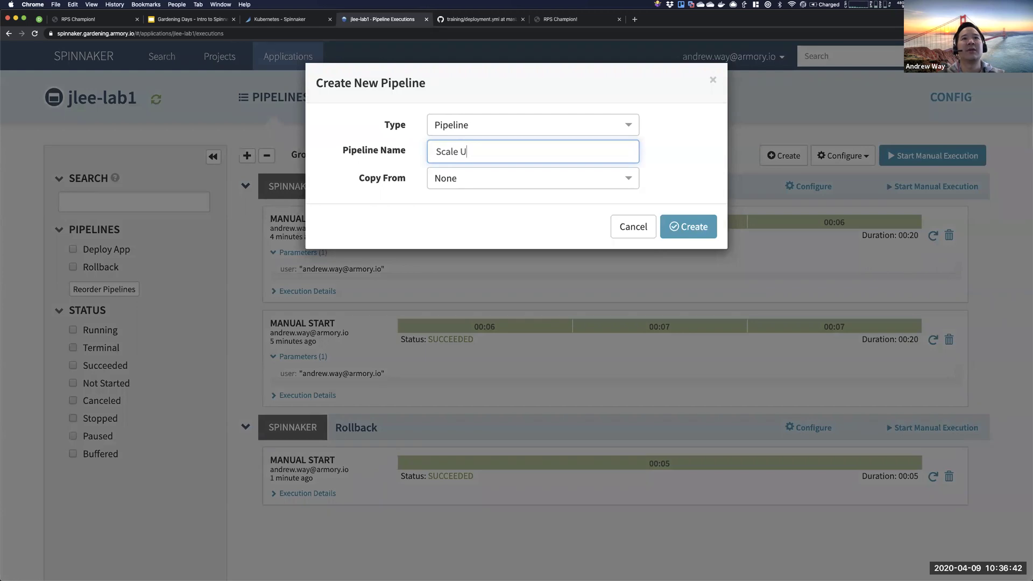
{"action": "left_click", "coordinate": [687, 227]}
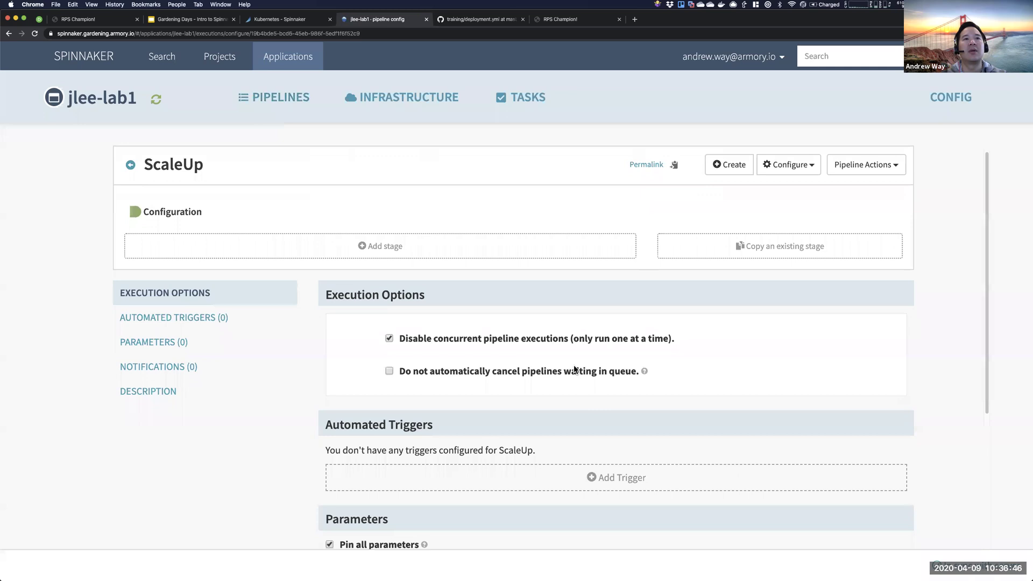
{"action": "left_click", "coordinate": [460, 269]}
- Make the stage Scale (Manifest) targeting deployment rps in namespace jlee-lab1
{"action": "left_click", "coordinate": [466, 308]}
{"action": "type", "text": "Scale"}
{"action": "left_click", "coordinate": [484, 361]}
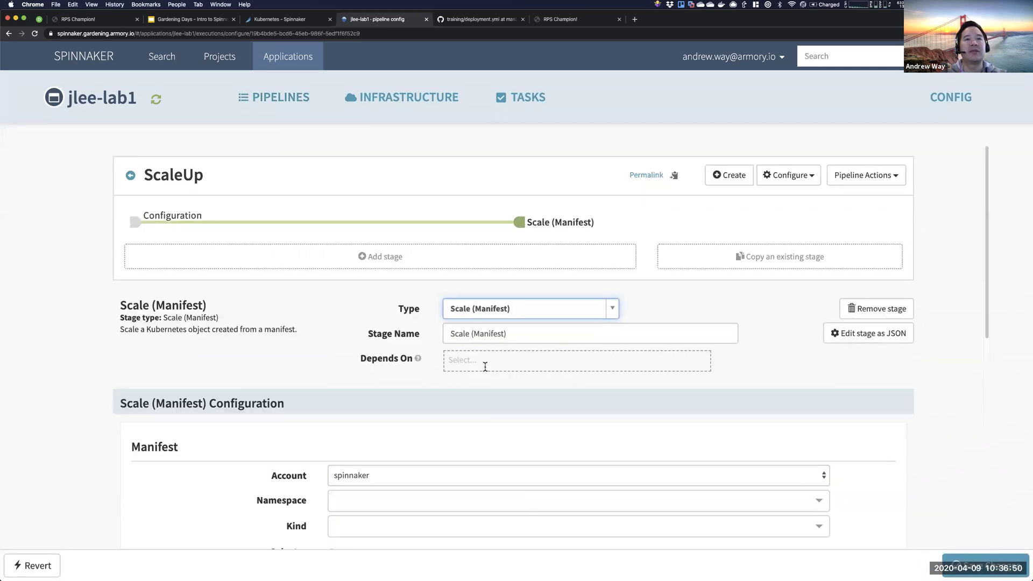
{"action": "left_click", "coordinate": [382, 499]}
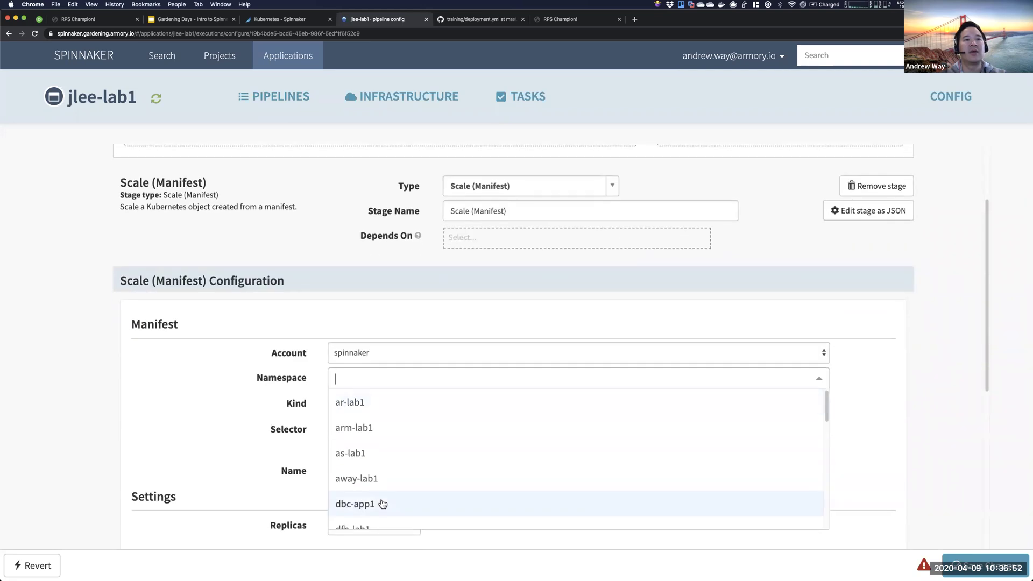
{"action": "type", "text": "jlee"}
{"action": "left_click", "coordinate": [381, 425]}
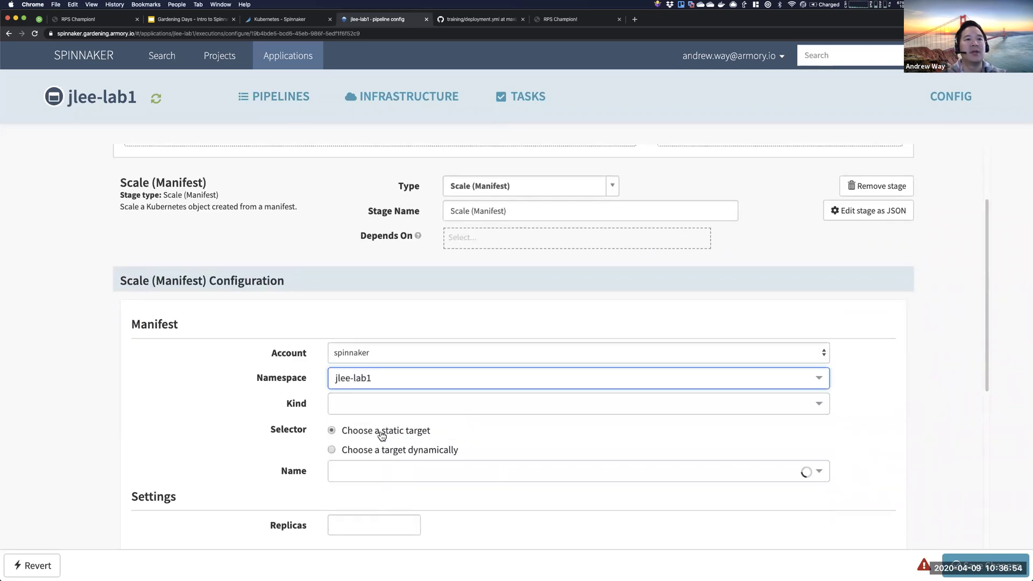
{"action": "left_click", "coordinate": [376, 413]}
{"action": "type", "text": "depl"}
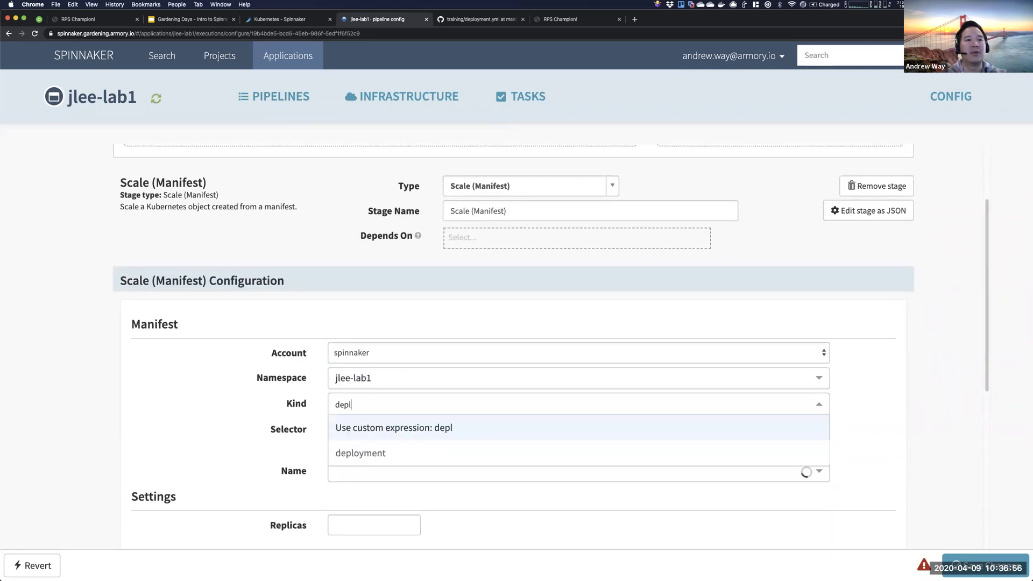
{"action": "type", "text": "oy"}
{"action": "left_click", "coordinate": [376, 455]}
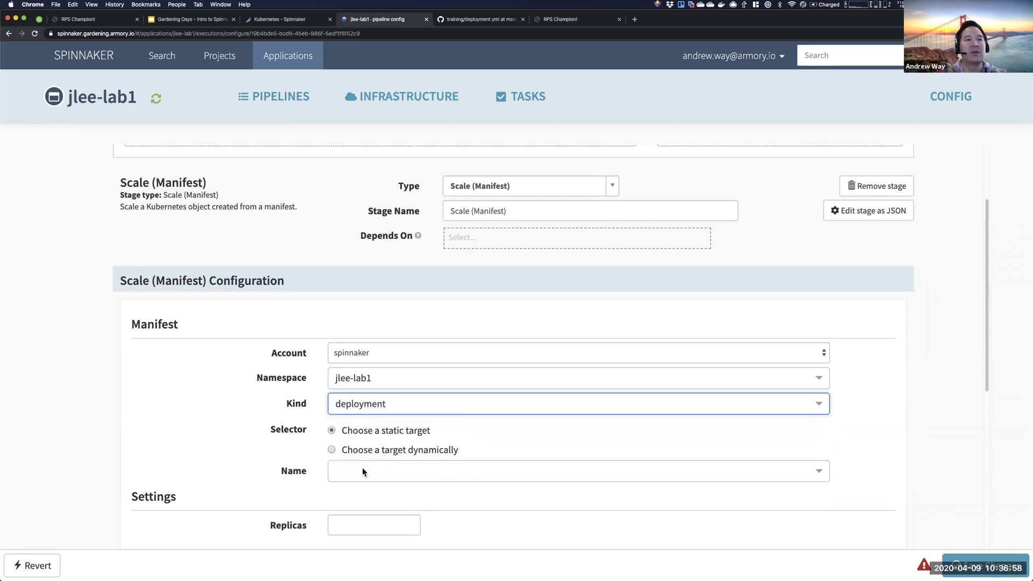
{"action": "left_click", "coordinate": [365, 471]}
{"action": "left_click", "coordinate": [355, 492]}
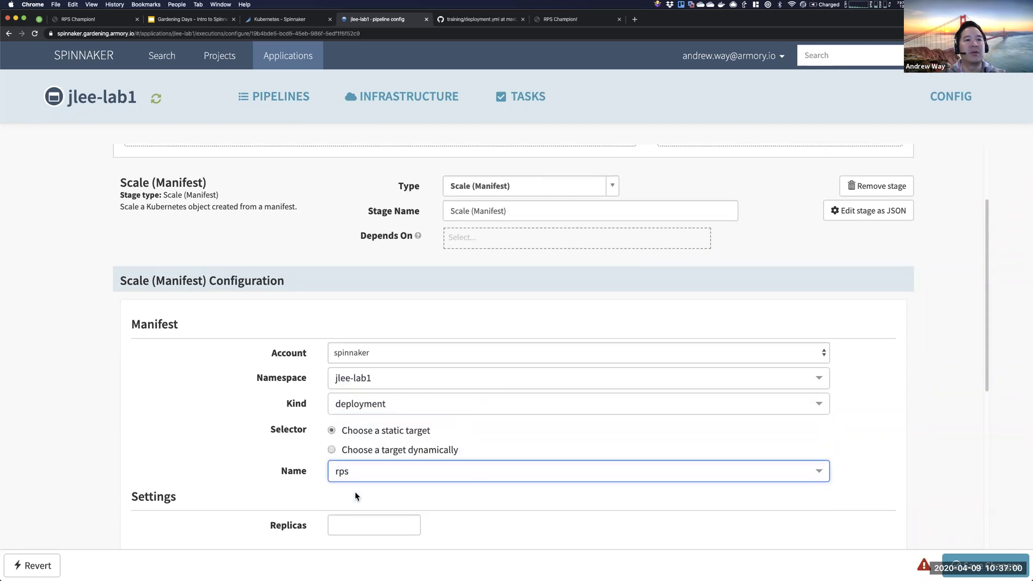
- Set the stage's Replicas to 2
{"action": "scroll", "coordinate": [369, 459], "scroll_direction": "down", "scroll_amount": 2}
{"action": "scroll", "coordinate": [367, 462], "scroll_direction": "down", "scroll_amount": 1}
{"action": "left_click", "coordinate": [398, 457]}
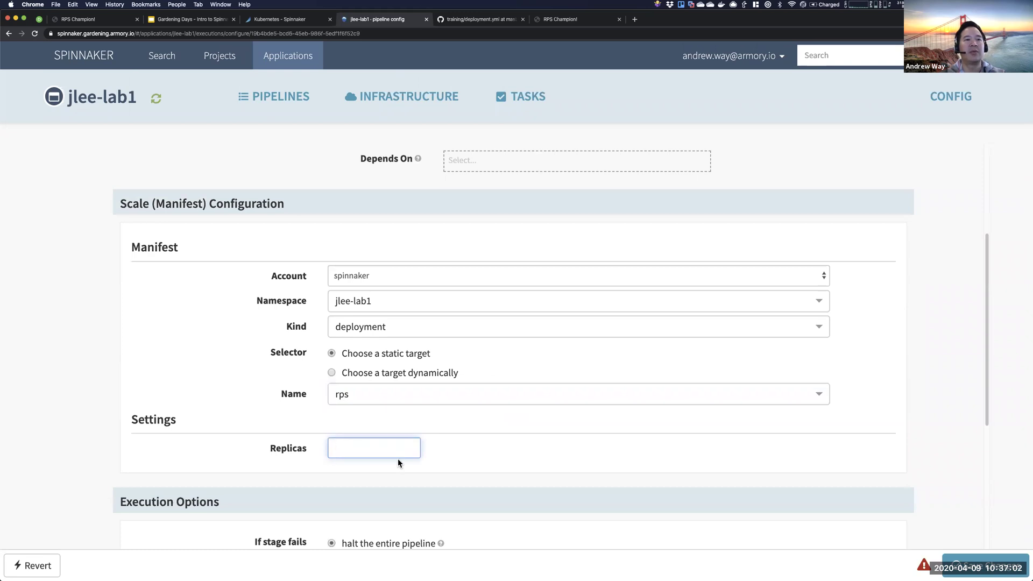
{"action": "type", "text": "2"}
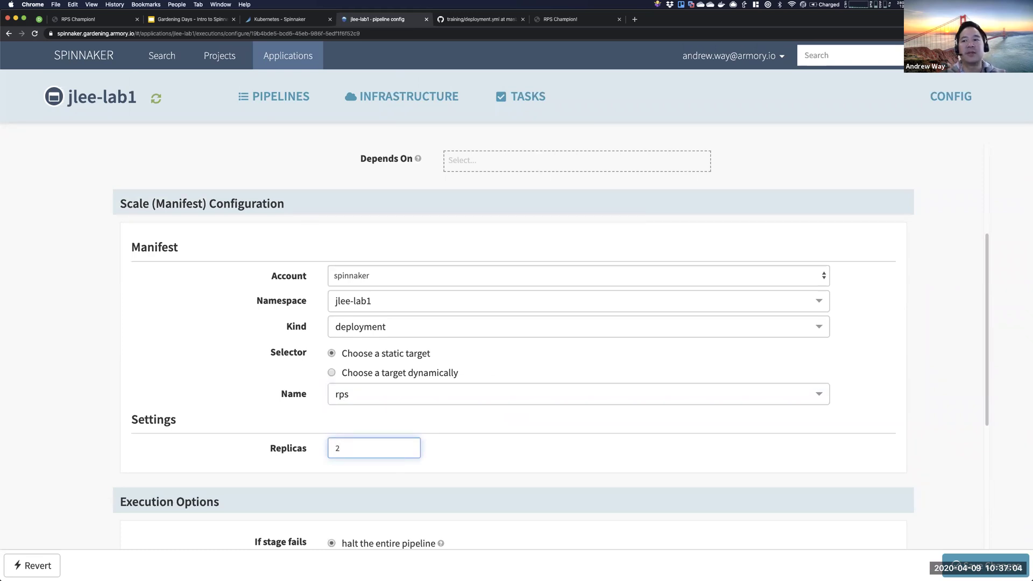
{"action": "left_click", "coordinate": [236, 407]}
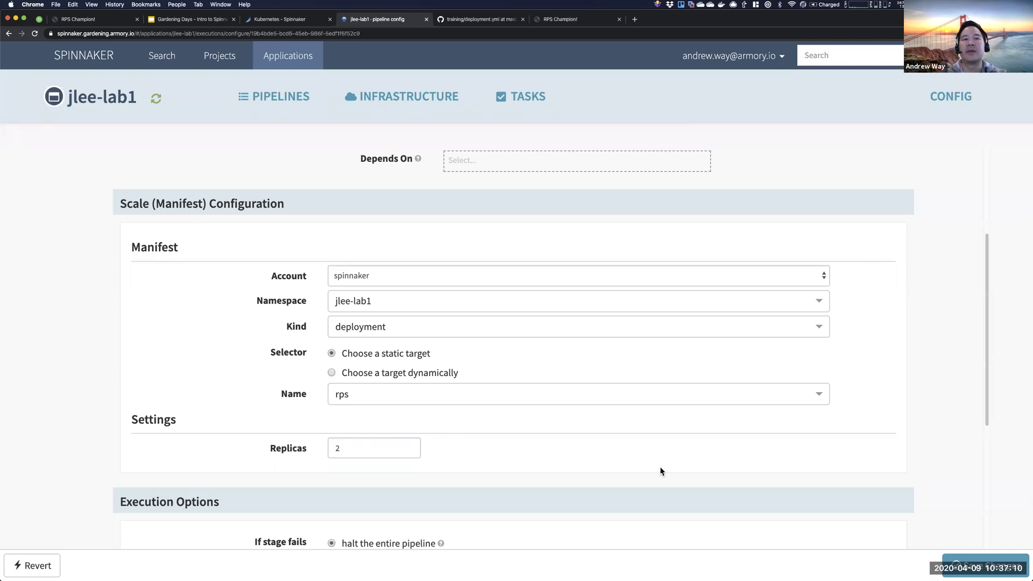
{"action": "scroll", "coordinate": [302, 301], "scroll_direction": "up", "scroll_amount": 4}
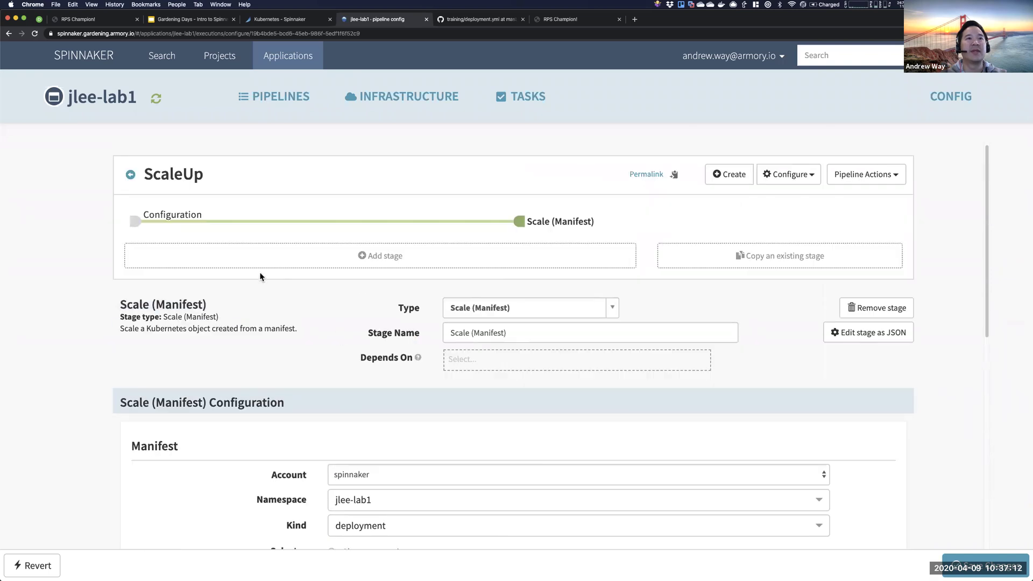
- Add a required, pinned pipeline parameter named replicas with default value 10
{"action": "left_click", "coordinate": [161, 215]}
{"action": "scroll", "coordinate": [446, 371], "scroll_direction": "down", "scroll_amount": 3}
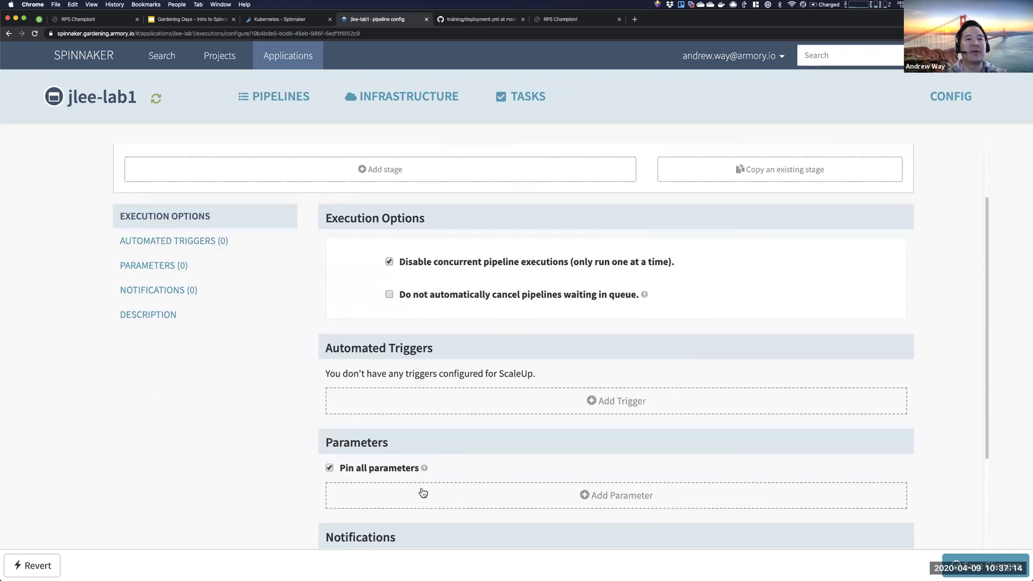
{"action": "left_click", "coordinate": [466, 485]}
{"action": "left_click", "coordinate": [497, 499]}
{"action": "type", "text": "replicas"}
{"action": "scroll", "coordinate": [500, 492], "scroll_direction": "down", "scroll_amount": 5}
{"action": "left_click", "coordinate": [506, 461]}
{"action": "left_click", "coordinate": [495, 489]}
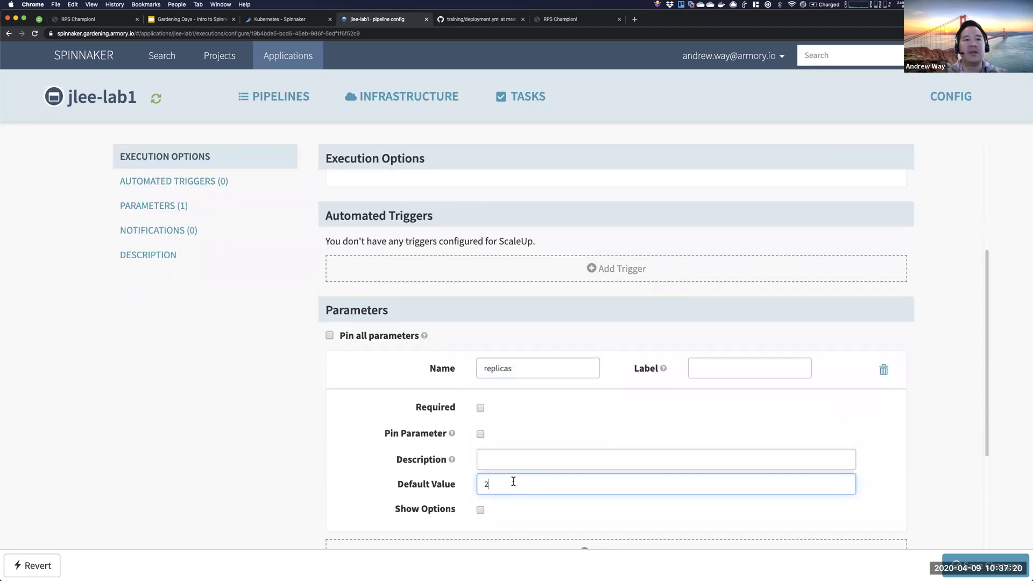
{"action": "key", "text": "BackSpace"}
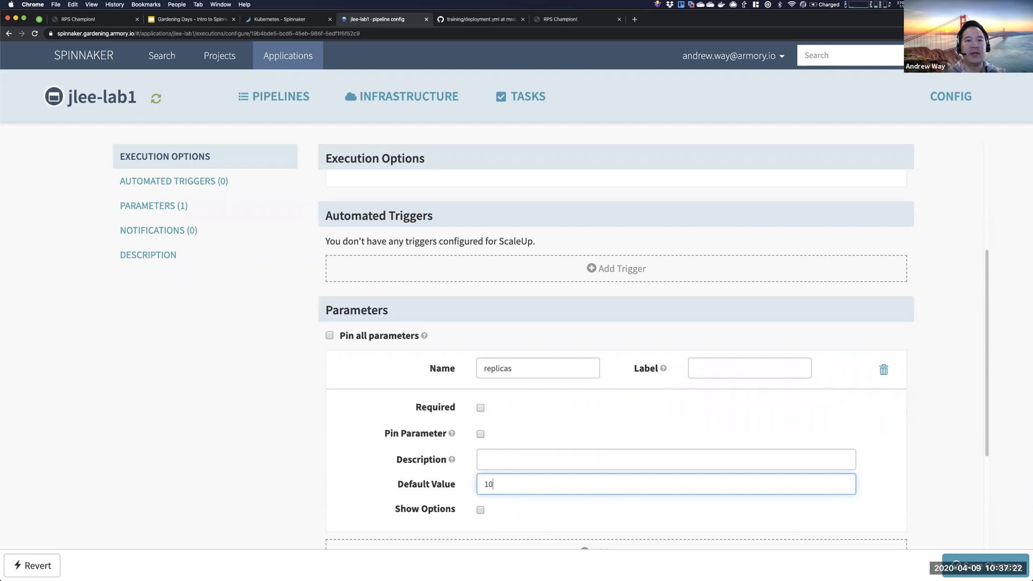
{"action": "left_click", "coordinate": [481, 433]}
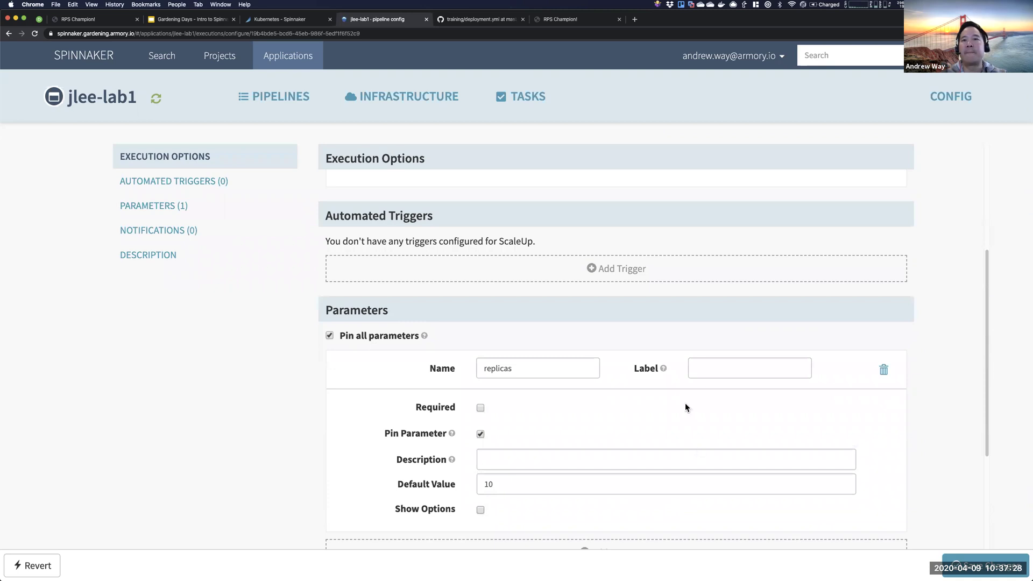
{"action": "left_click", "coordinate": [479, 408]}
- Set the Scale (Manifest) stage's Replicas to ${parameters.replicas}
{"action": "scroll", "coordinate": [477, 188], "scroll_direction": "up", "scroll_amount": 5}
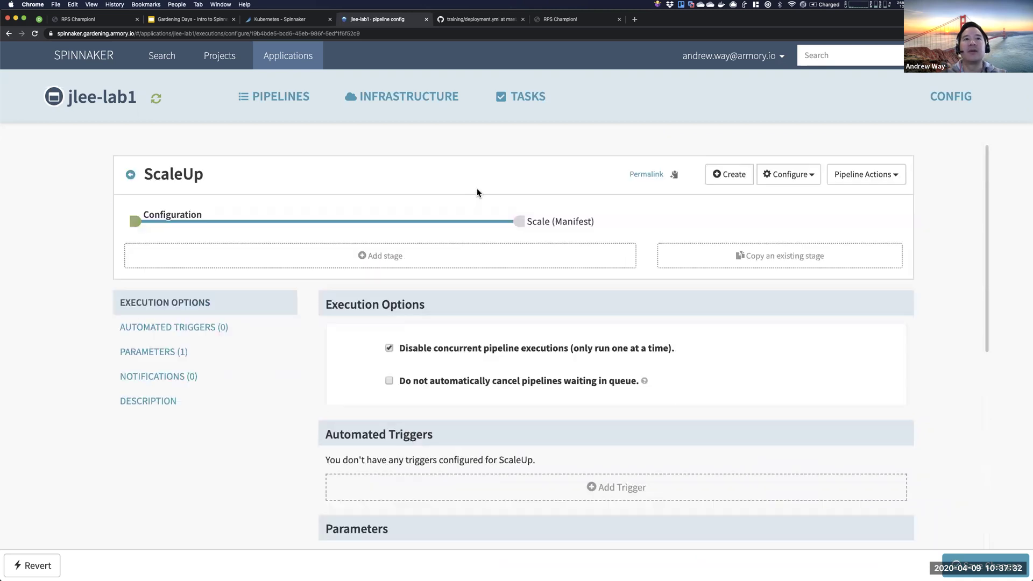
{"action": "left_click", "coordinate": [518, 221]}
{"action": "scroll", "coordinate": [483, 339], "scroll_direction": "down", "scroll_amount": 8}
{"action": "scroll", "coordinate": [425, 365], "scroll_direction": "up", "scroll_amount": 2}
{"action": "key", "text": "BackSpace"}
{"action": "type", "text": "${"}
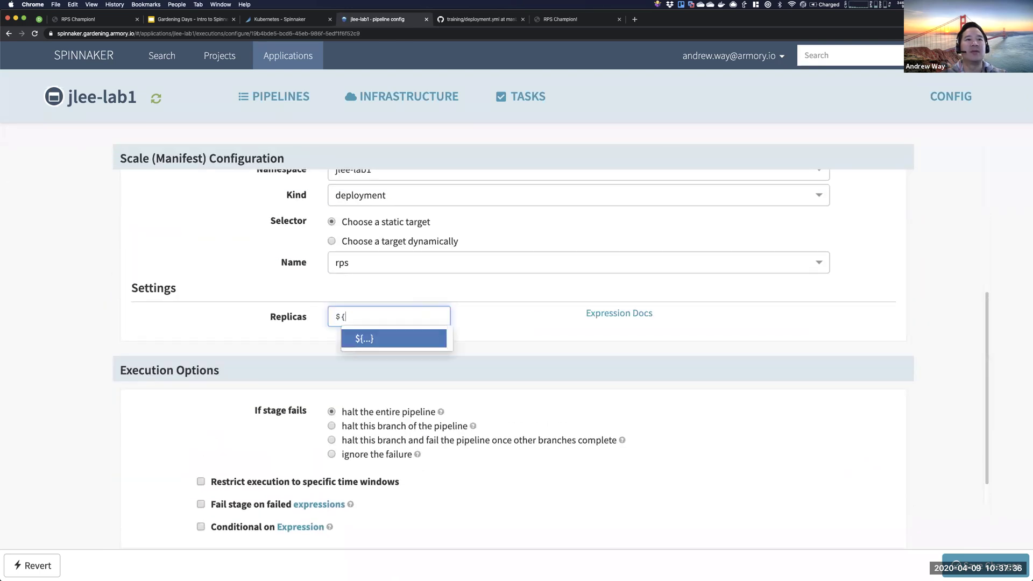
{"action": "type", "text": "parameters.replicas}"}
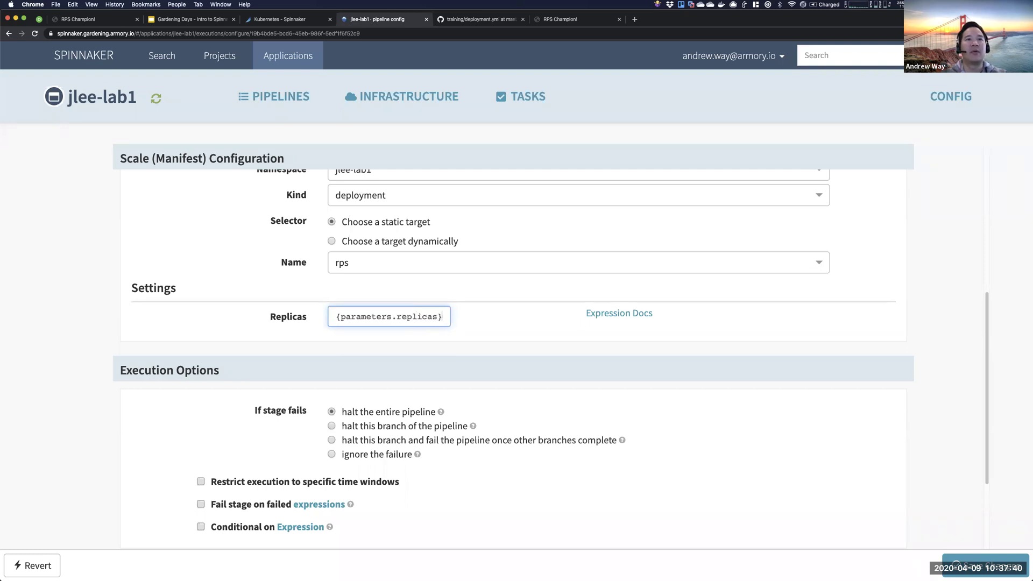
- Review the ${parameters.replicas} expression in the stage's Replicas field
{"action": "scroll", "coordinate": [314, 224], "scroll_direction": "up", "scroll_amount": 10}
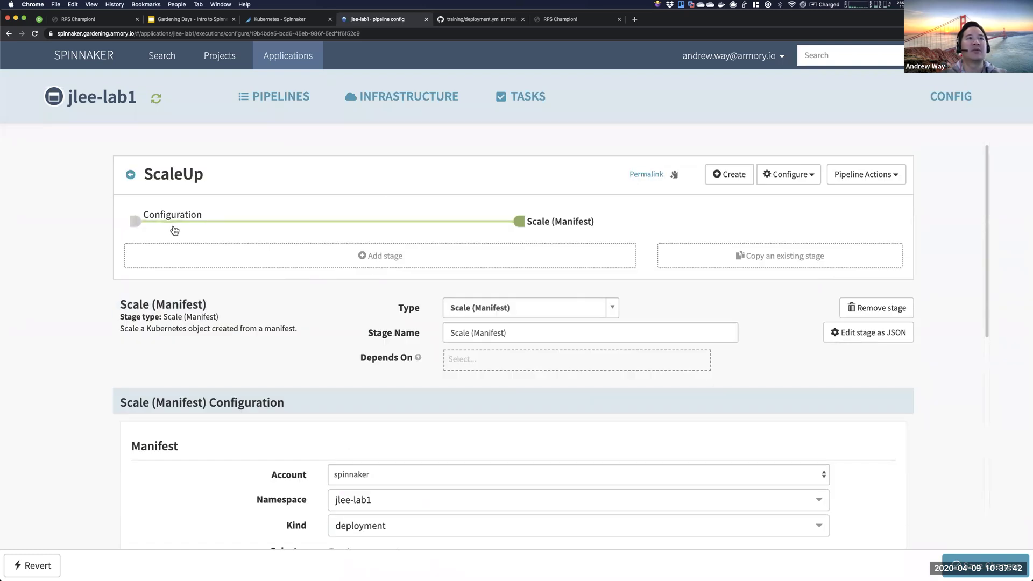
{"action": "scroll", "coordinate": [409, 408], "scroll_direction": "down", "scroll_amount": 5}
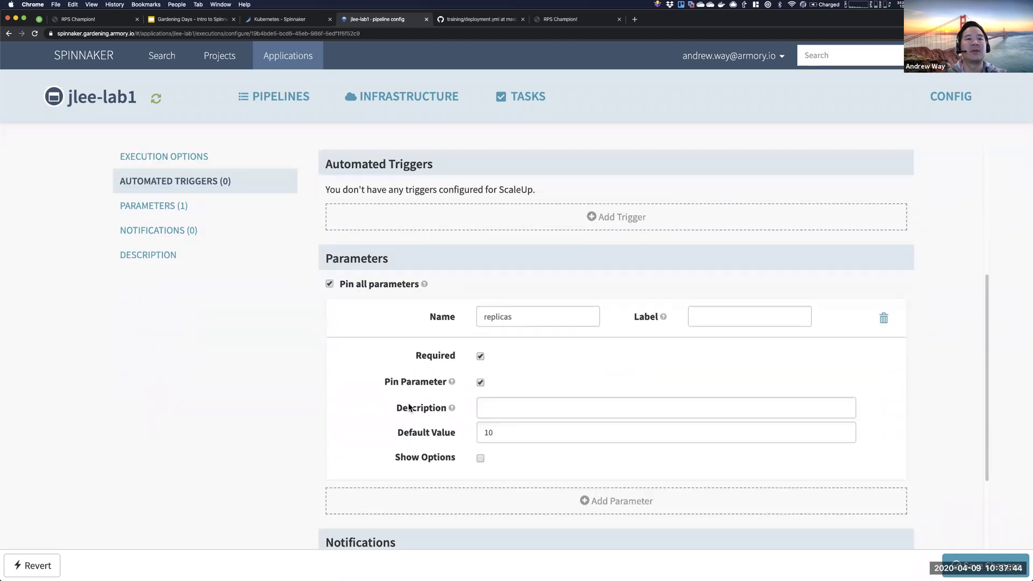
{"action": "scroll", "coordinate": [409, 407], "scroll_direction": "up", "scroll_amount": 3}
{"action": "scroll", "coordinate": [501, 265], "scroll_direction": "up", "scroll_amount": 3}
{"action": "left_click", "coordinate": [522, 221]}
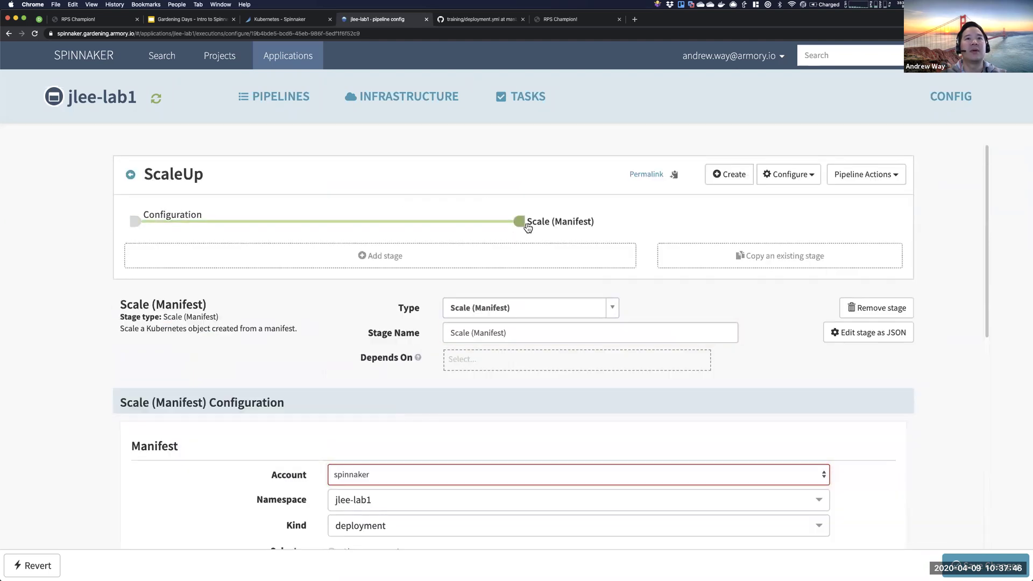
{"action": "scroll", "coordinate": [521, 226], "scroll_direction": "down", "scroll_amount": 2}
{"action": "scroll", "coordinate": [521, 269], "scroll_direction": "down", "scroll_amount": 6}
{"action": "scroll", "coordinate": [521, 269], "scroll_direction": "up", "scroll_amount": 5}
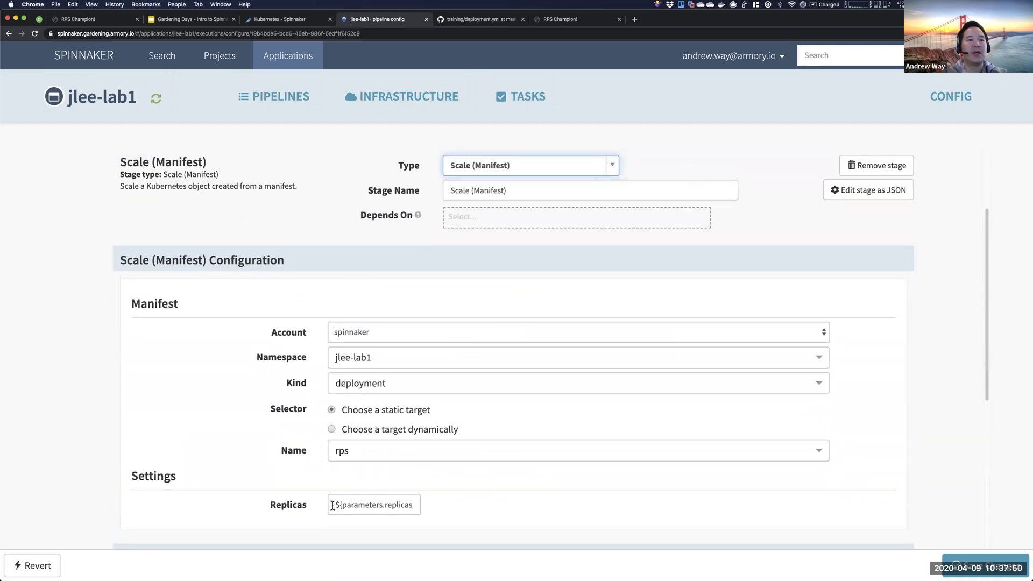
{"action": "left_click_drag", "start_coordinate": [333, 506], "coordinate": [475, 511]}
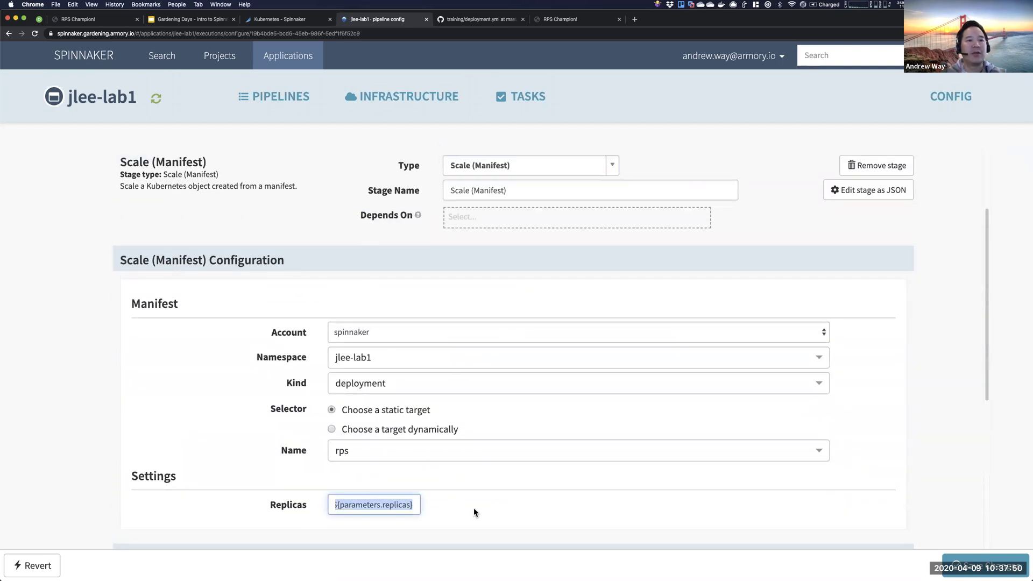
{"action": "left_click", "coordinate": [413, 502]}
{"action": "left_click_drag", "start_coordinate": [417, 502], "coordinate": [306, 503]}
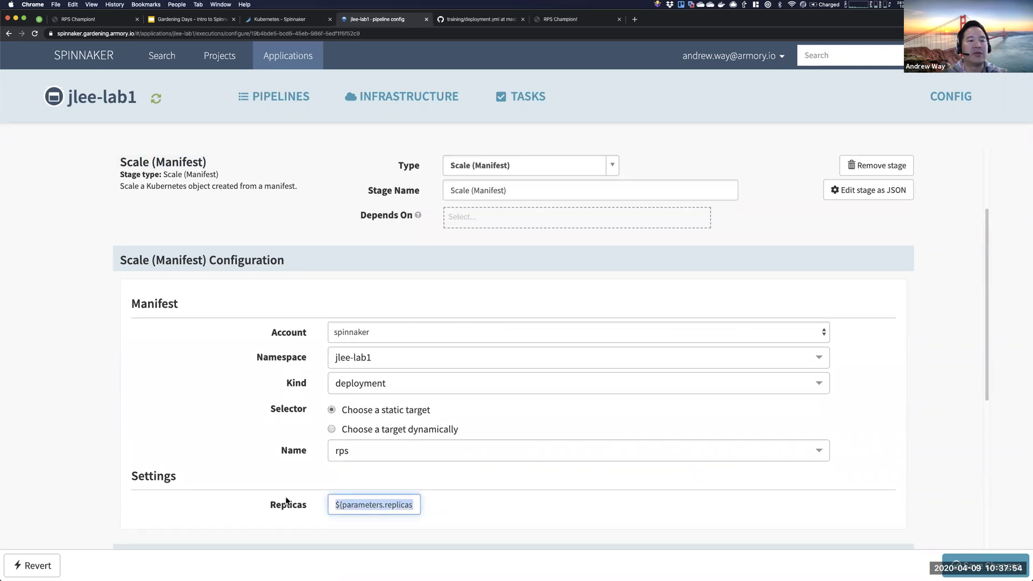
{"action": "left_click", "coordinate": [335, 505]}
{"action": "left_click_drag", "start_coordinate": [335, 505], "coordinate": [412, 507]}
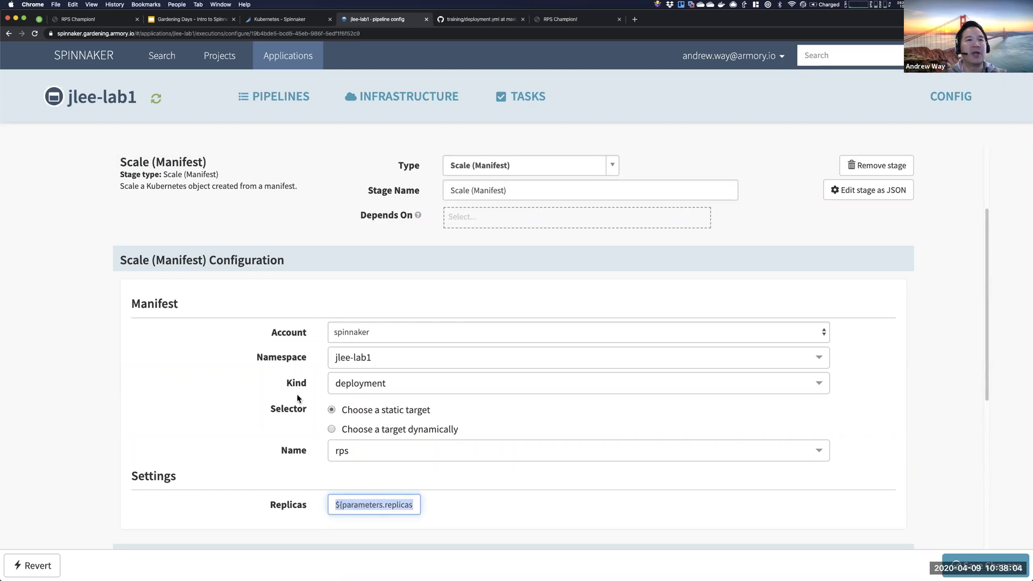
- Recheck the replicas parameter name and default 10, then save ScaleUp
{"action": "scroll", "coordinate": [301, 272], "scroll_direction": "up", "scroll_amount": 5}
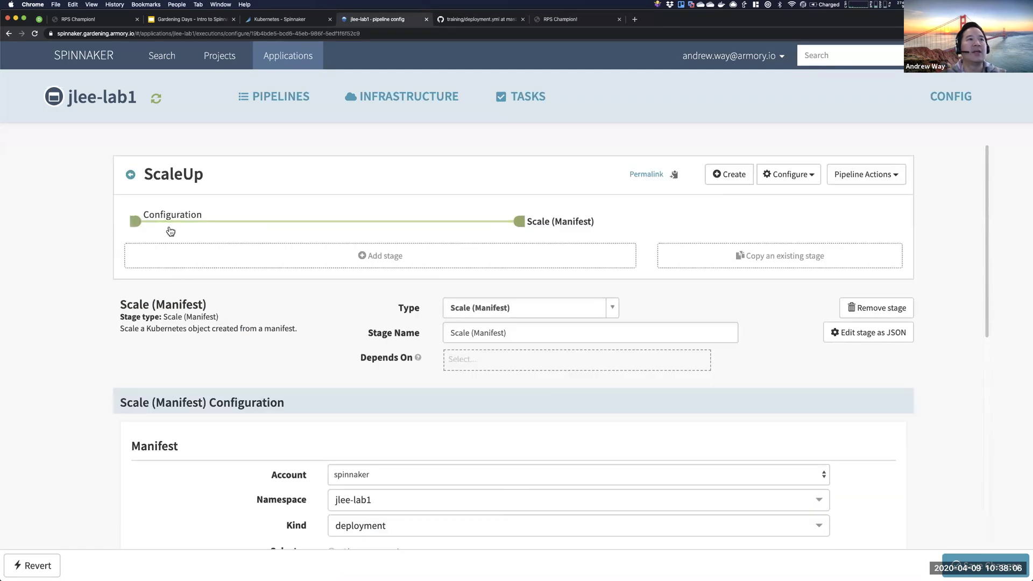
{"action": "left_click", "coordinate": [161, 216]}
{"action": "scroll", "coordinate": [379, 377], "scroll_direction": "down", "scroll_amount": 4}
{"action": "double_click", "coordinate": [519, 408]}
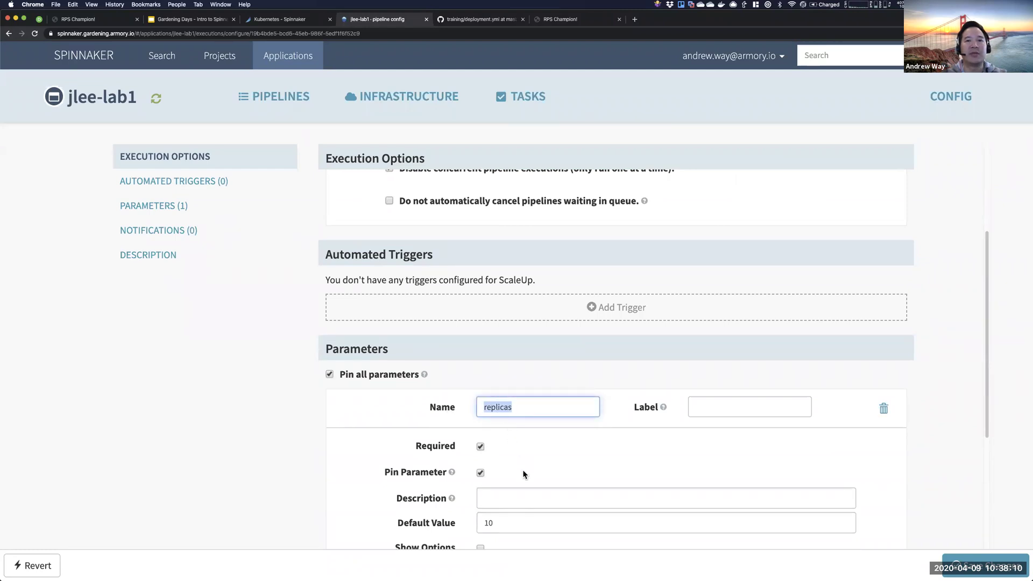
{"action": "scroll", "coordinate": [525, 471], "scroll_direction": "down", "scroll_amount": 3}
{"action": "left_click", "coordinate": [503, 439]}
{"action": "double_click", "coordinate": [503, 440]}
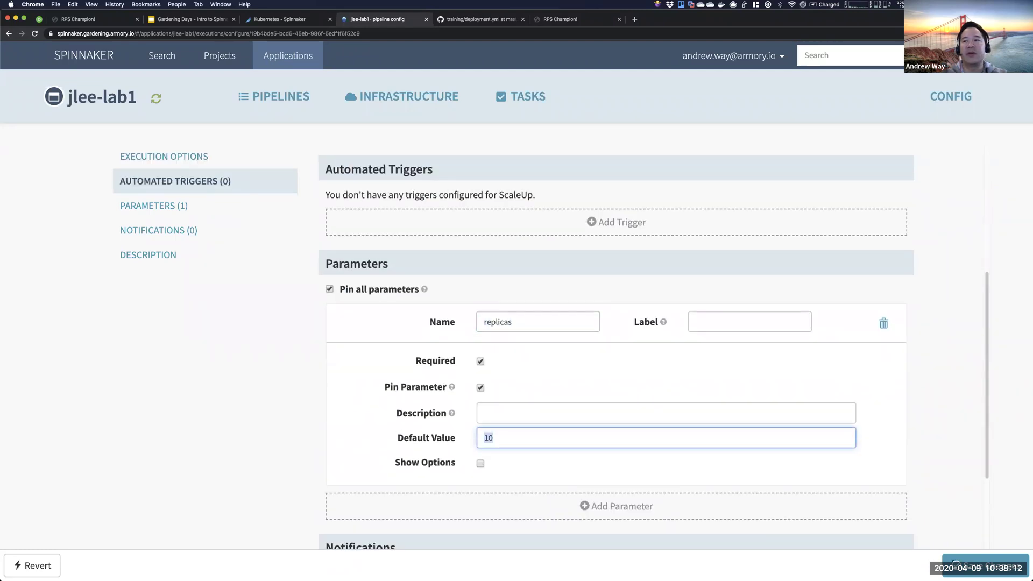
{"action": "left_click", "coordinate": [977, 568]}
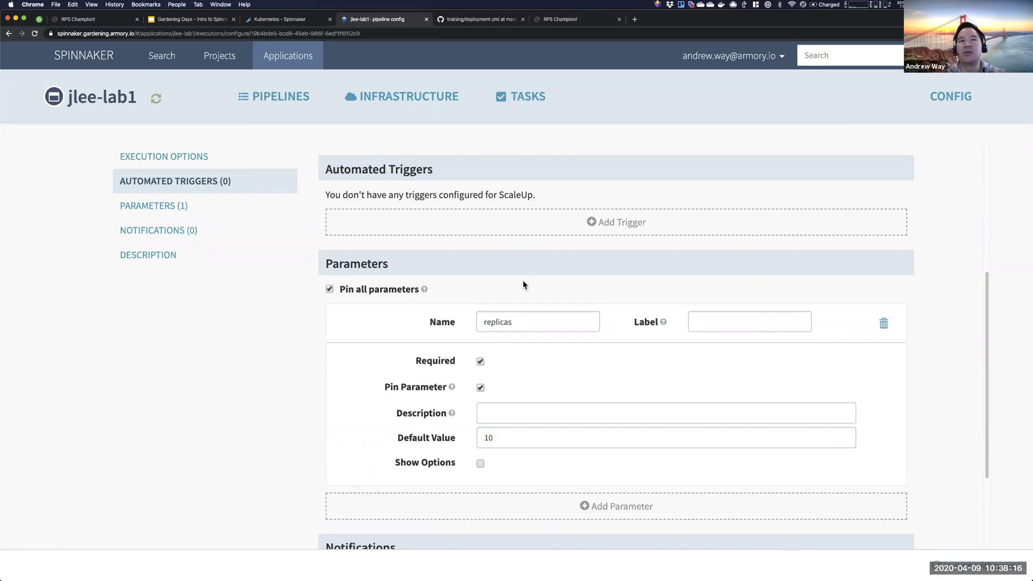
{"action": "scroll", "coordinate": [333, 205], "scroll_direction": "up", "scroll_amount": 10}
- Run ScaleUp manually with replicas set to 2 and expand its execution
{"action": "left_click", "coordinate": [132, 174]}
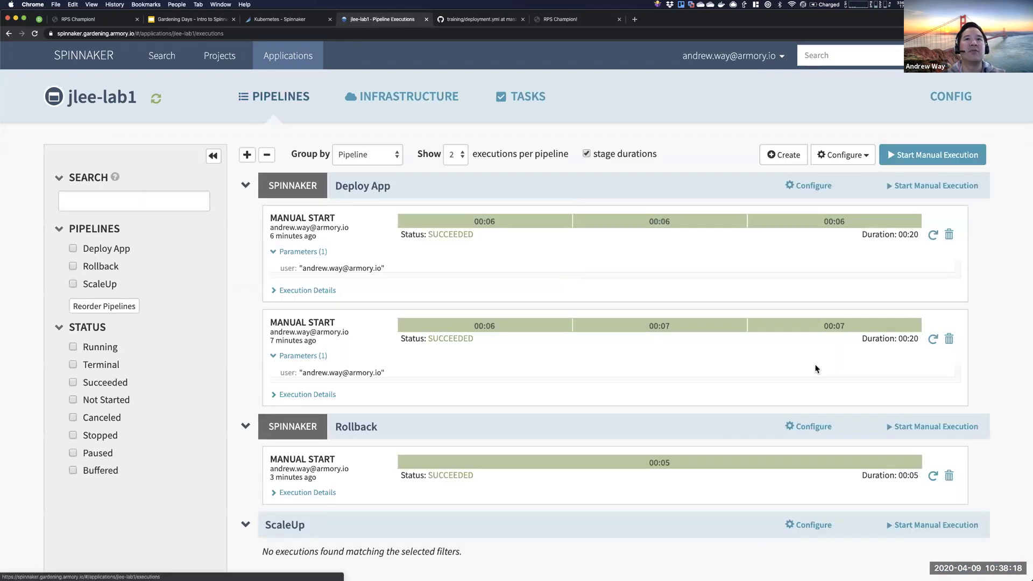
{"action": "left_click", "coordinate": [915, 534]}
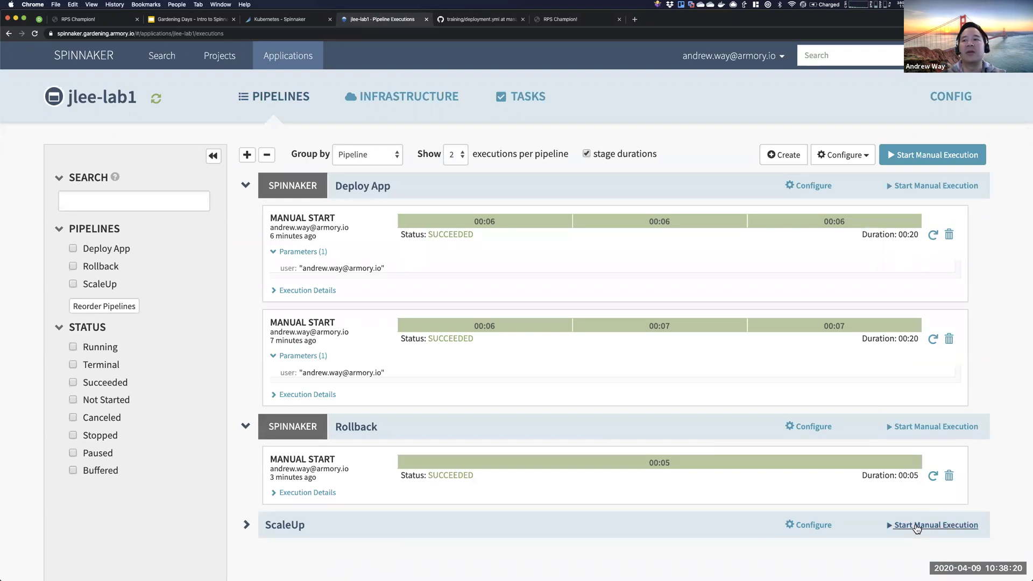
{"action": "type", "text": "2"}
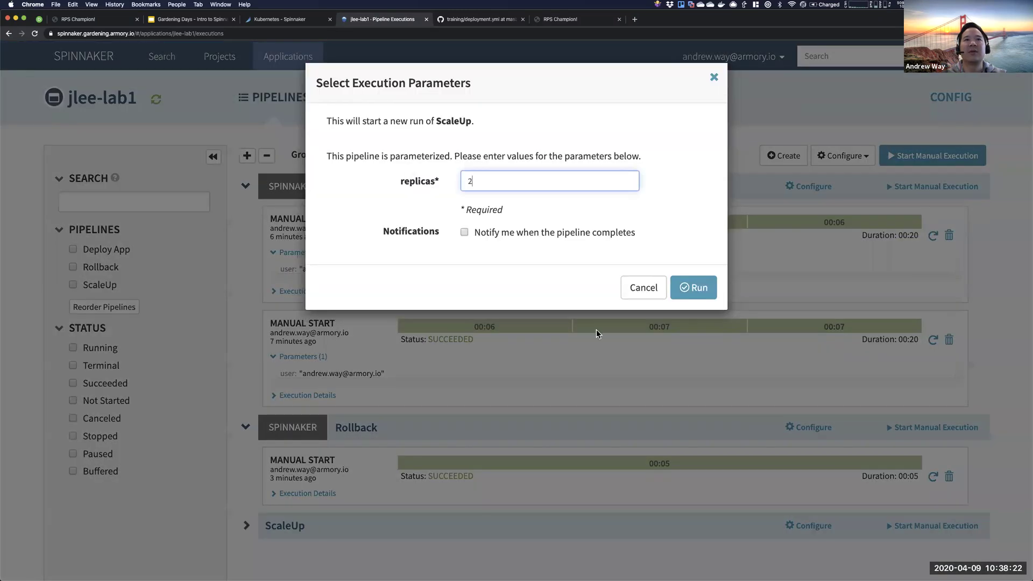
{"action": "left_click", "coordinate": [699, 291]}
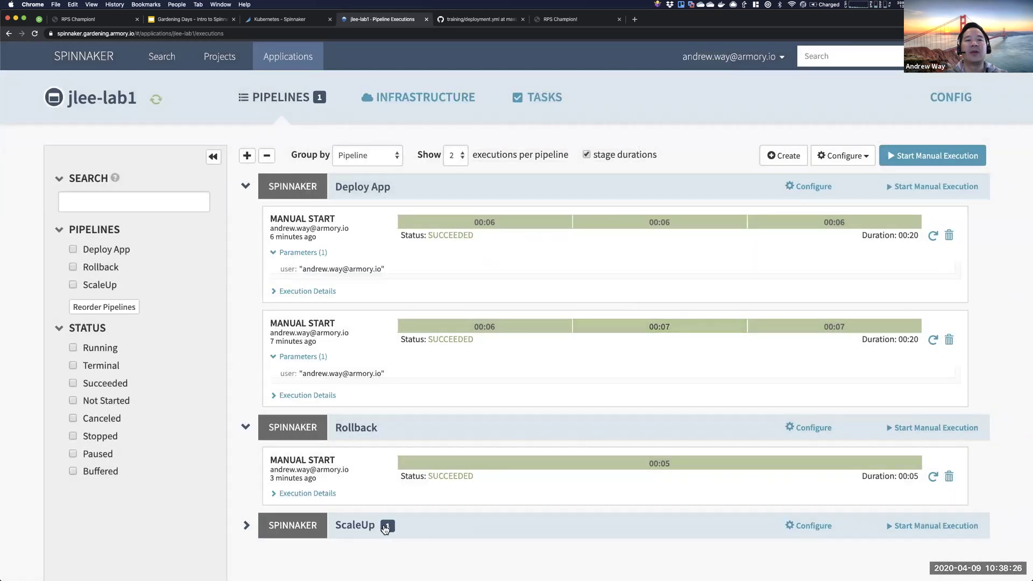
{"action": "left_click", "coordinate": [383, 529]}
{"action": "scroll", "coordinate": [439, 494], "scroll_direction": "down", "scroll_amount": 2}
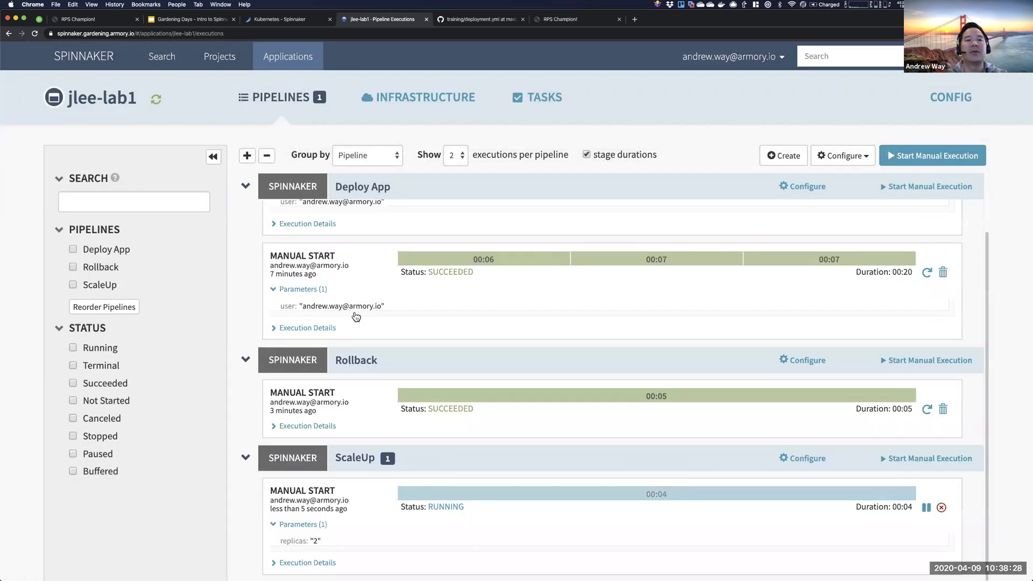
- Refresh the clusters view, open deployment rps's details and its Deployment Actions menu
{"action": "mouse_move", "coordinate": [423, 105]}
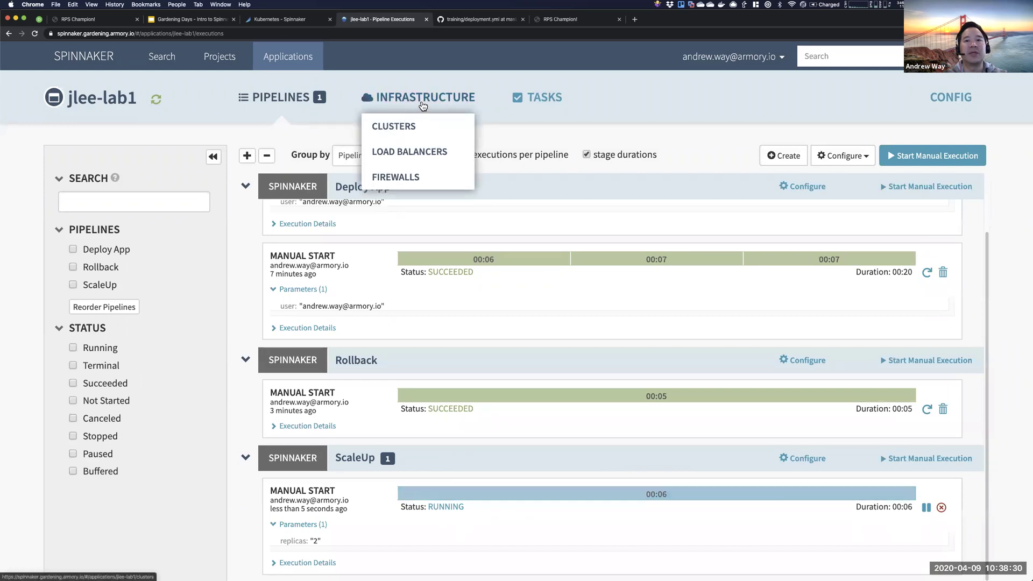
{"action": "left_click", "coordinate": [423, 102]}
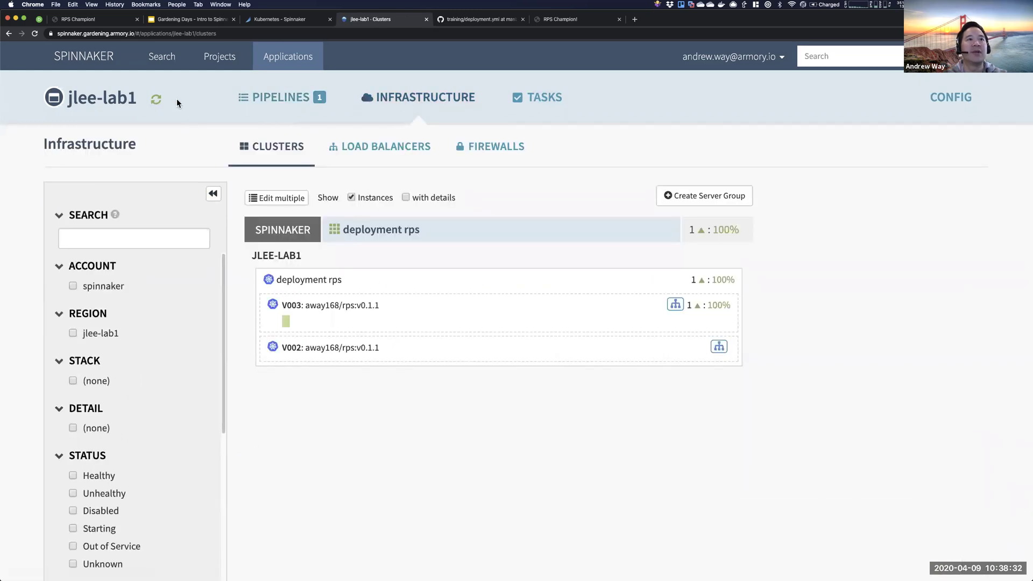
{"action": "left_click", "coordinate": [156, 100]}
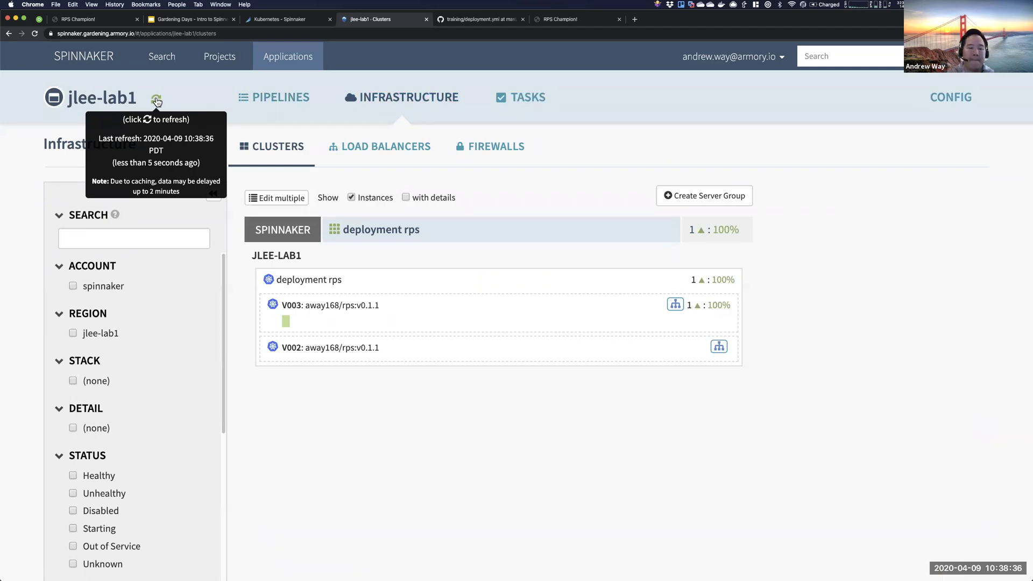
{"action": "left_click", "coordinate": [157, 102]}
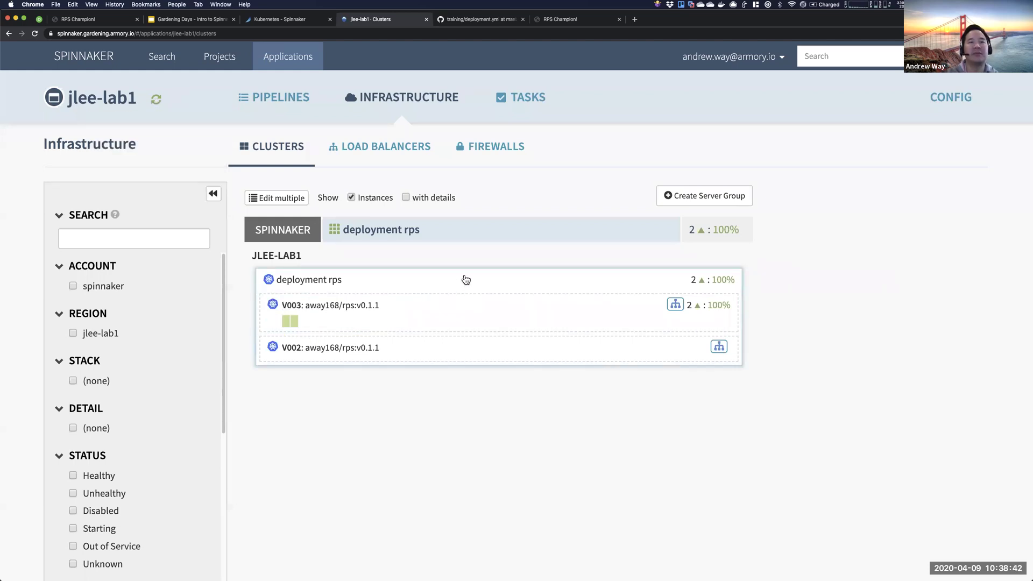
{"action": "left_click", "coordinate": [485, 279]}
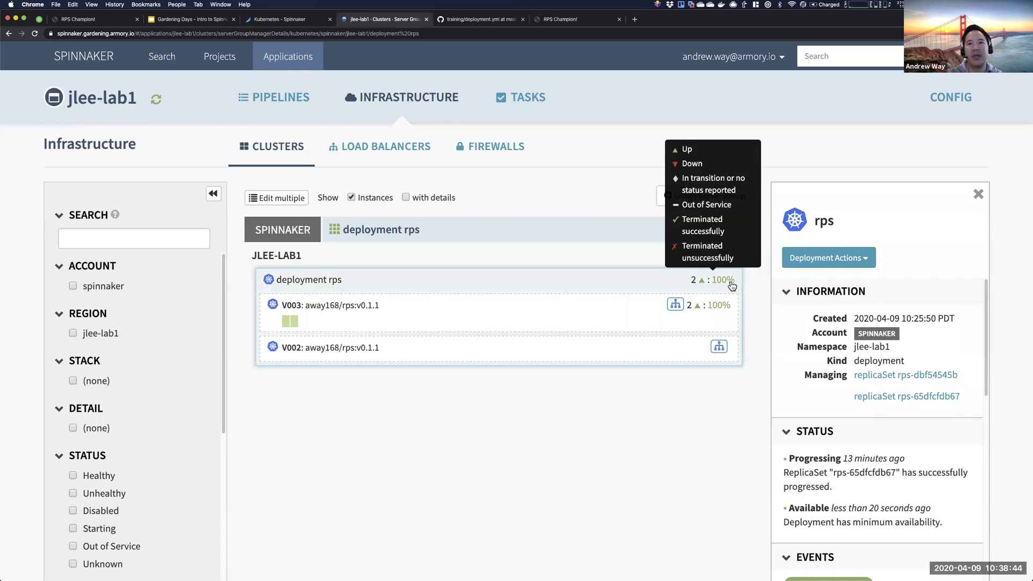
{"action": "left_click", "coordinate": [845, 261]}
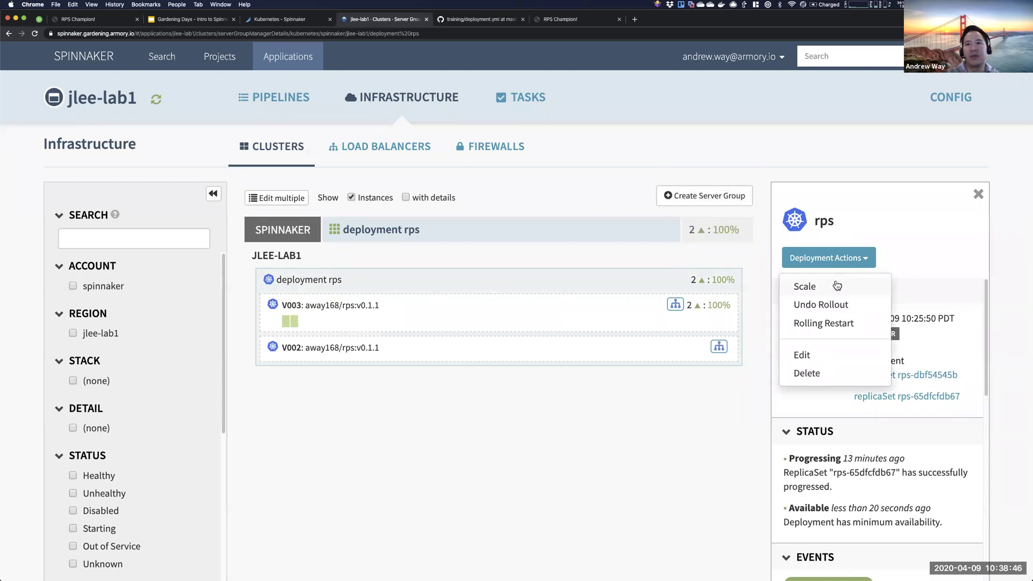
{"action": "left_click", "coordinate": [609, 252]}
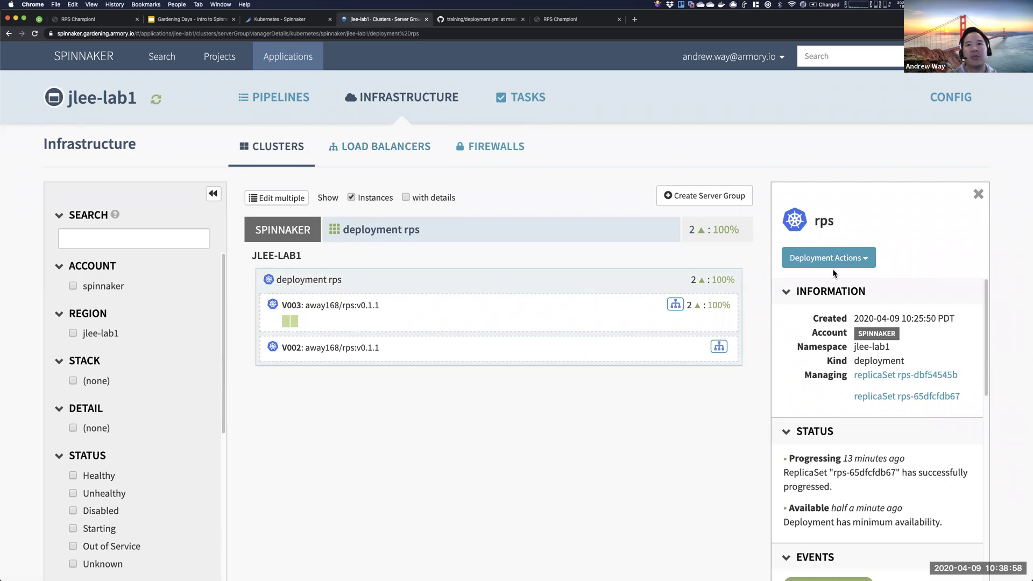
{"action": "left_click", "coordinate": [849, 259]}
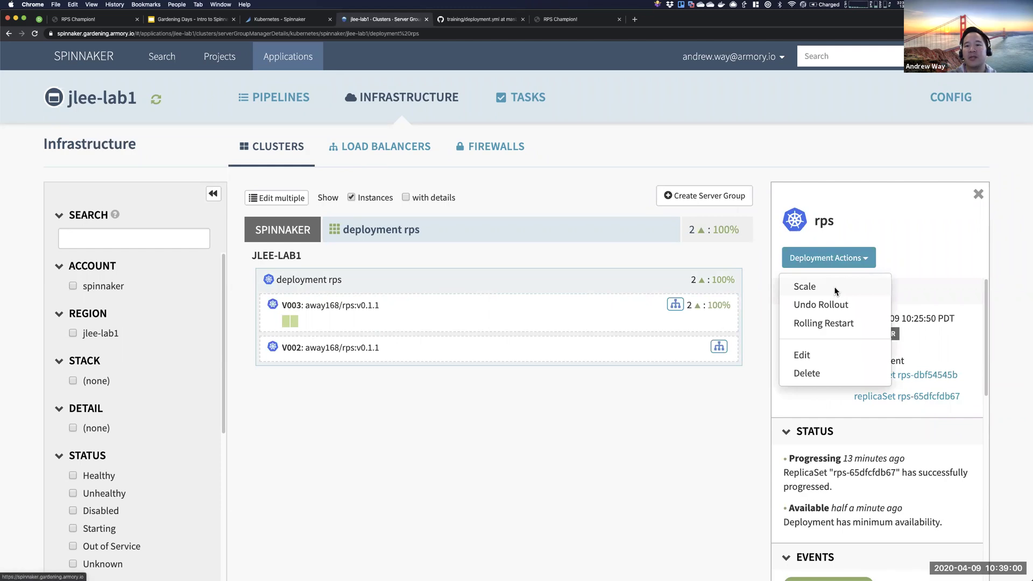
- Scale rps to 1 replica with reason 'Downsizing! COVID-19 doesn't want us to play RPS!' and close the task
{"action": "left_click", "coordinate": [835, 289]}
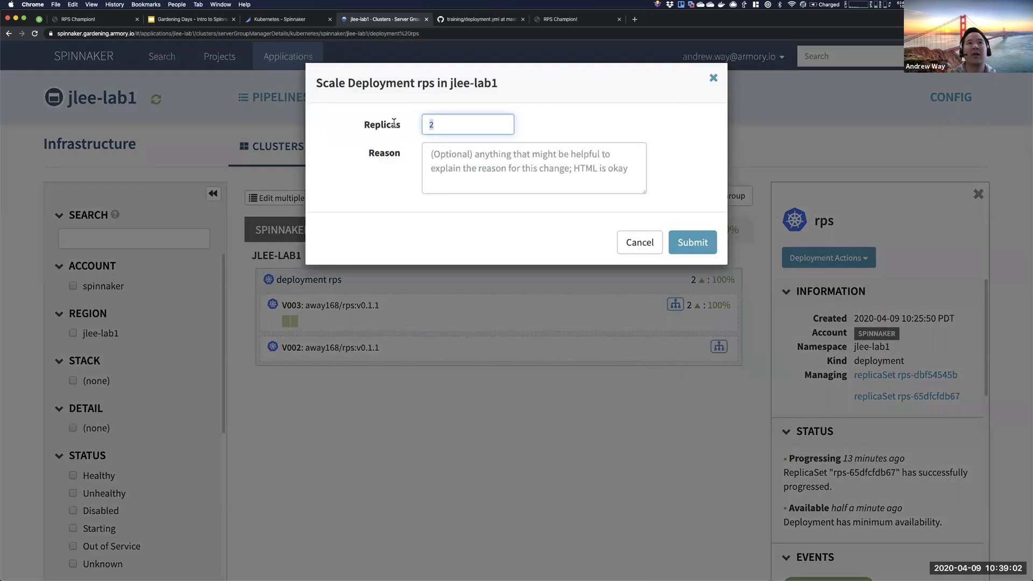
{"action": "left_click", "coordinate": [524, 170]}
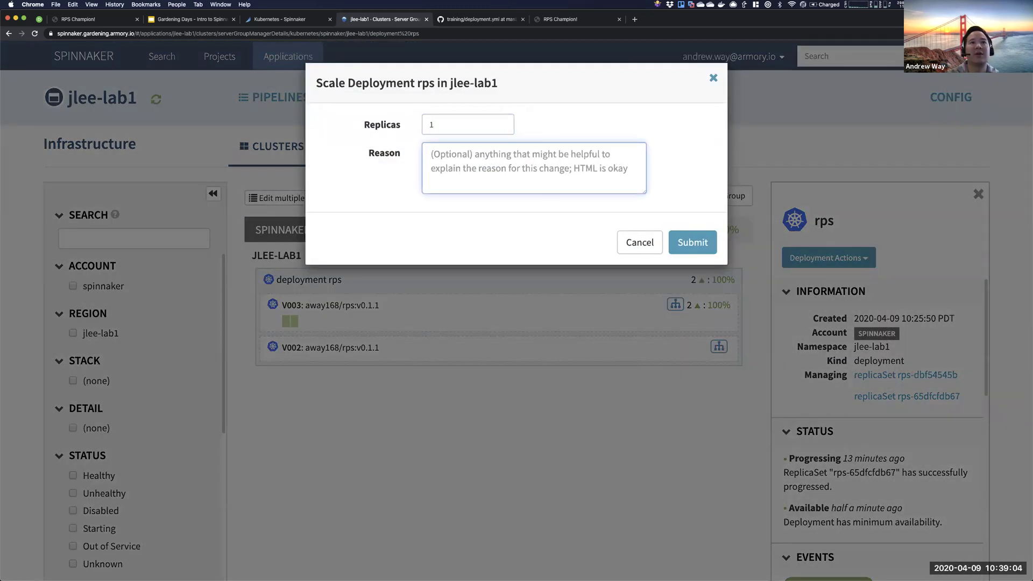
{"action": "type", "text": "Downsizing! C"}
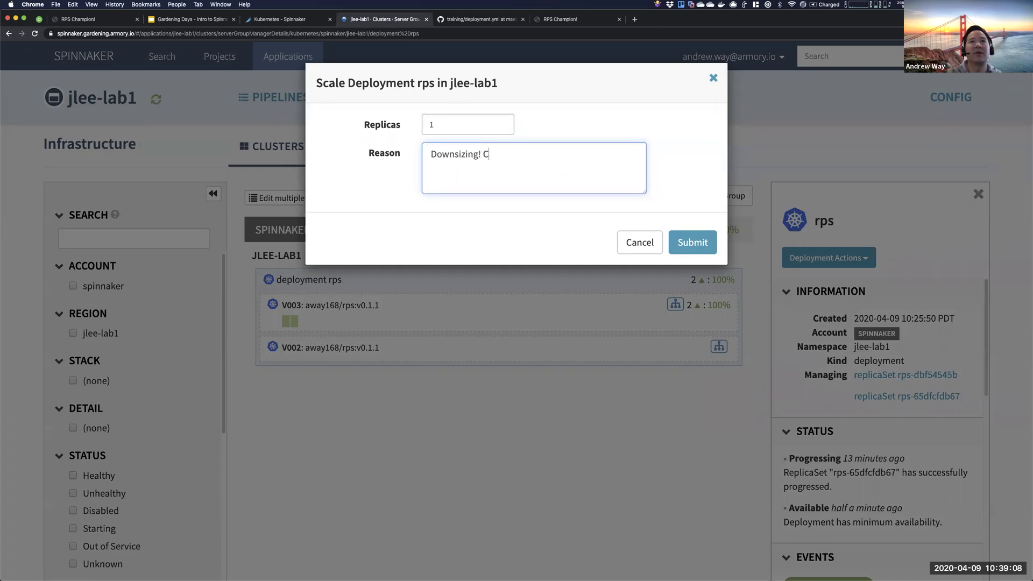
{"action": "type", "text": "OVID-19 doesn't want us to"}
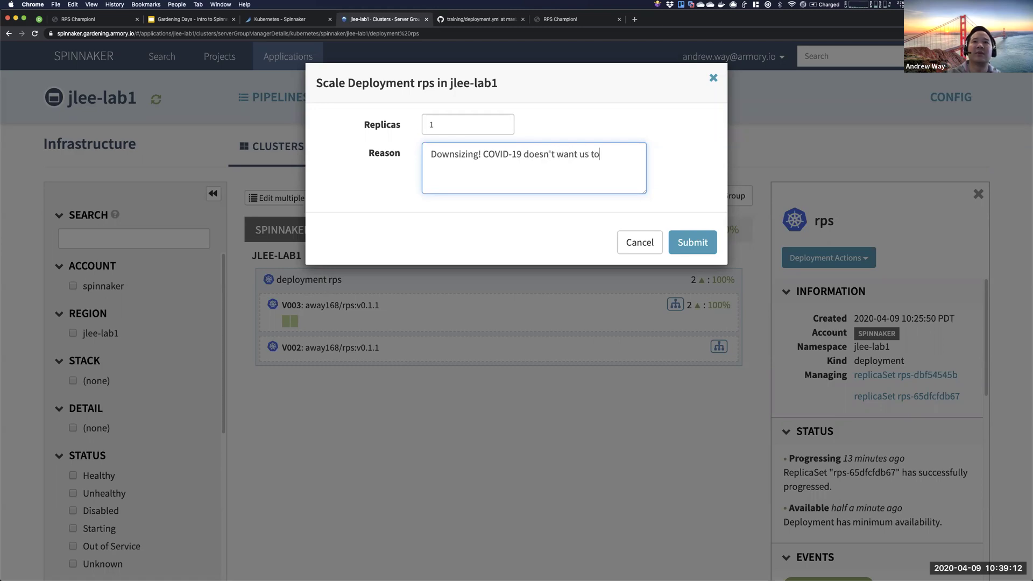
{"action": "type", "text": " play RPS!"}
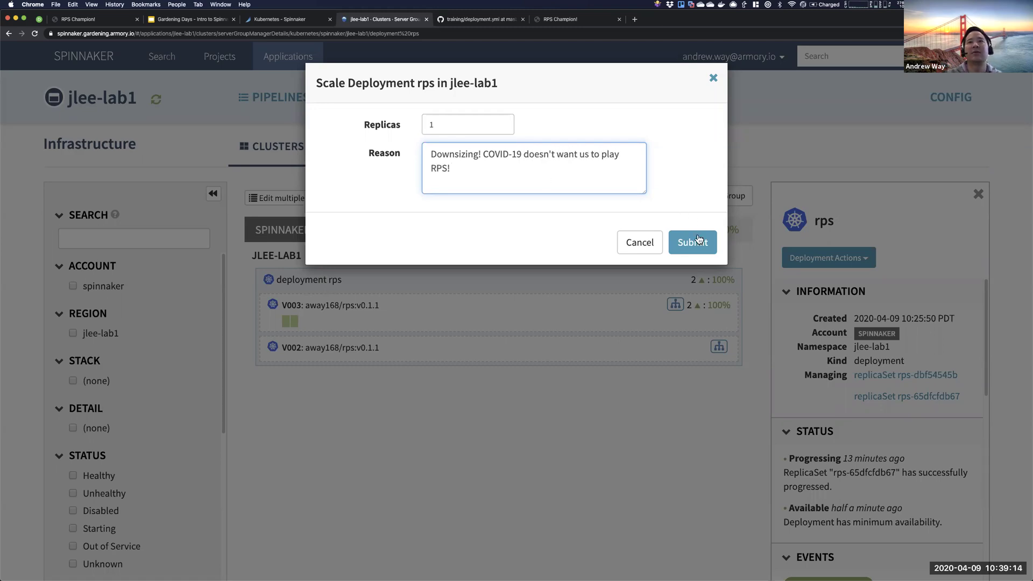
{"action": "left_click", "coordinate": [698, 239]}
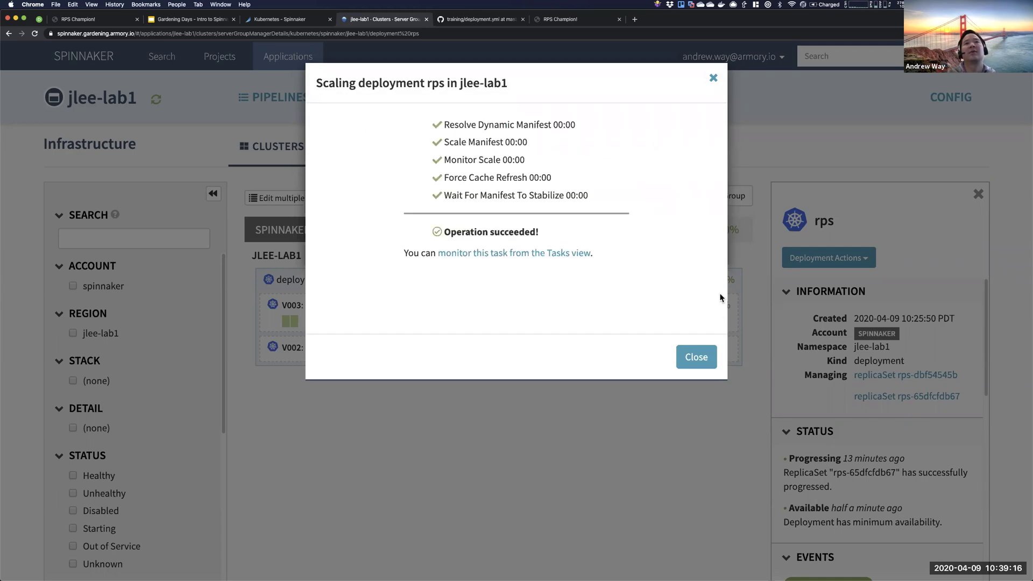
{"action": "left_click", "coordinate": [707, 362]}
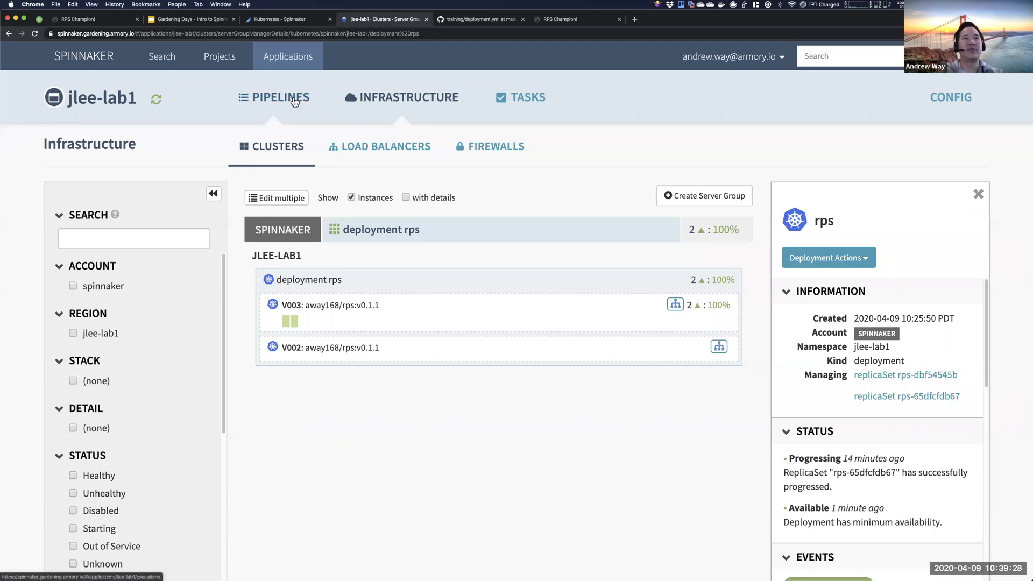
- Inspect the Rollback pipeline's Undo Rollout stage configuration, then return to the executions list
{"action": "left_click", "coordinate": [294, 98]}
{"action": "scroll", "coordinate": [471, 377], "scroll_direction": "down", "scroll_amount": 2}
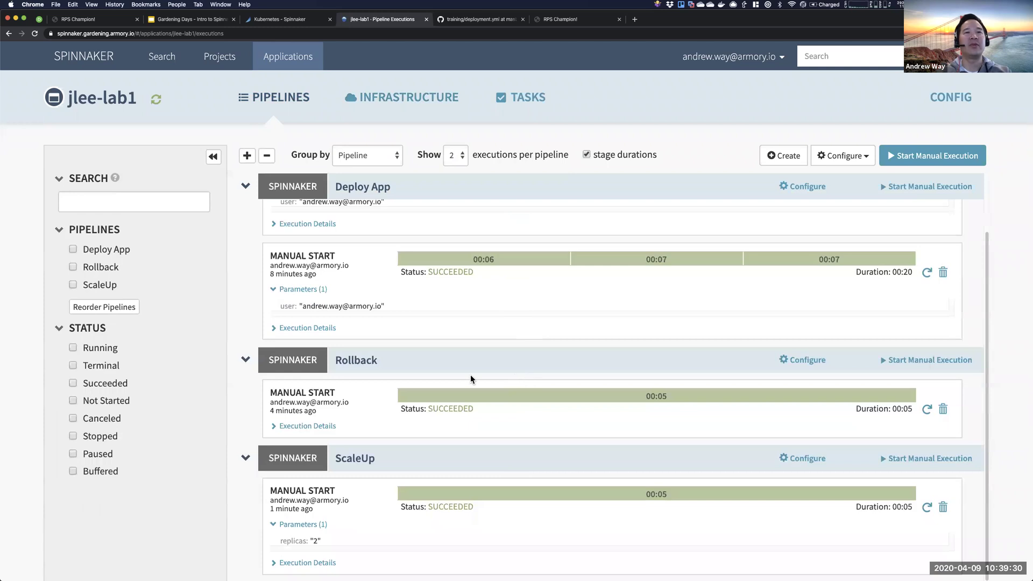
{"action": "left_click", "coordinate": [808, 360]}
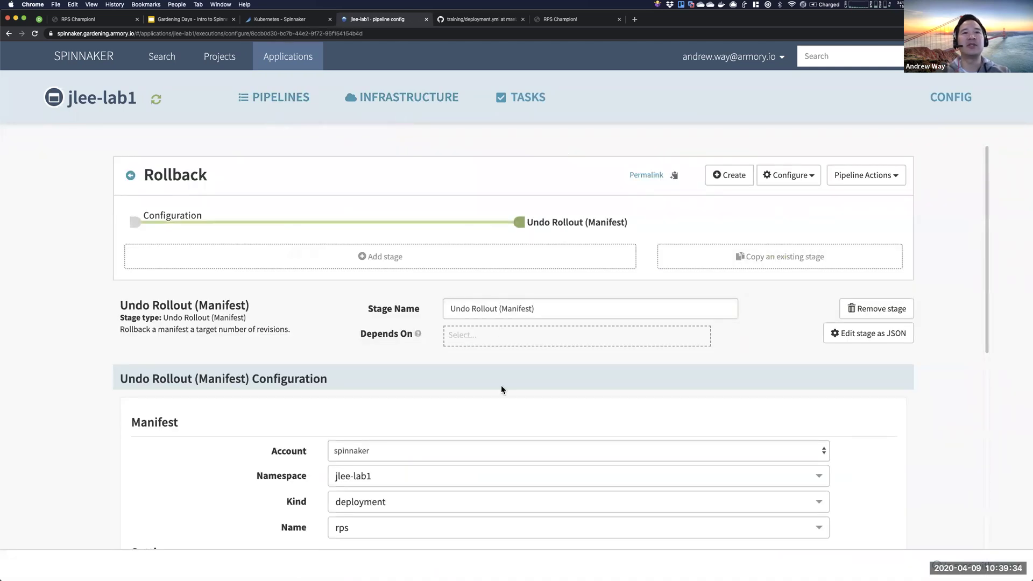
{"action": "scroll", "coordinate": [501, 385], "scroll_direction": "down", "scroll_amount": 3}
{"action": "scroll", "coordinate": [490, 404], "scroll_direction": "up", "scroll_amount": 3}
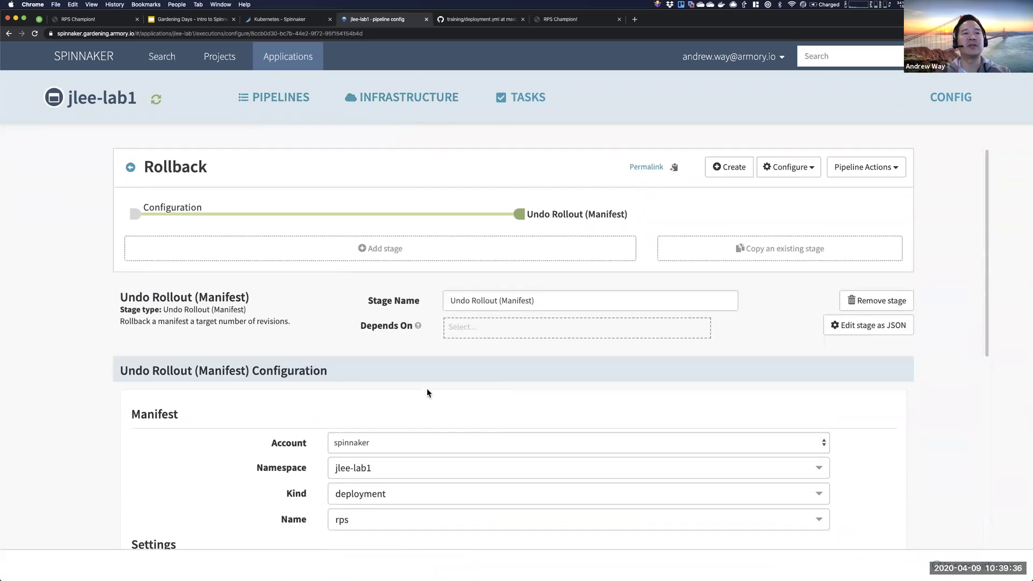
{"action": "scroll", "coordinate": [427, 393], "scroll_direction": "down", "scroll_amount": 3}
{"action": "scroll", "coordinate": [428, 389], "scroll_direction": "up", "scroll_amount": 2}
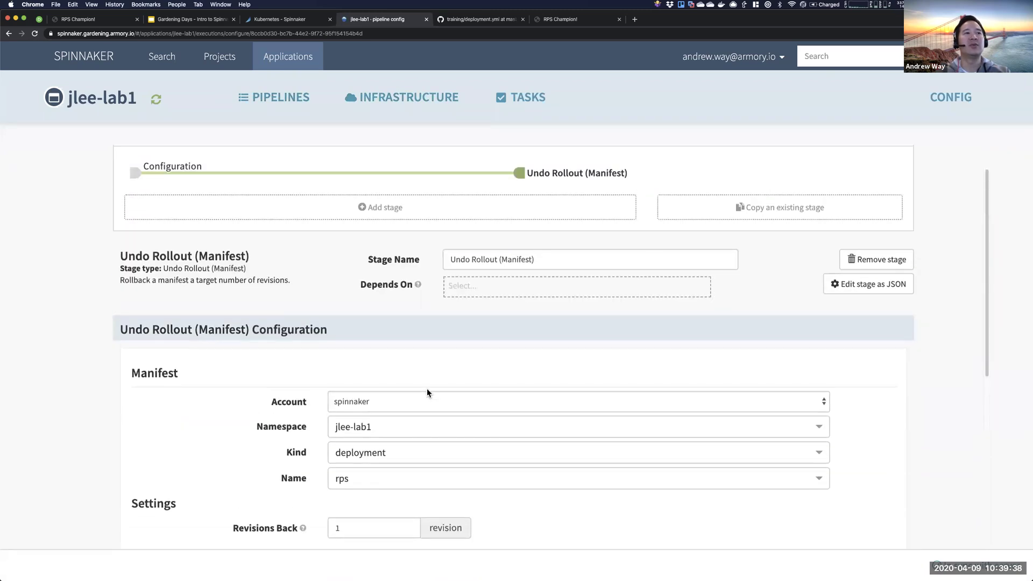
{"action": "left_click", "coordinate": [274, 100]}
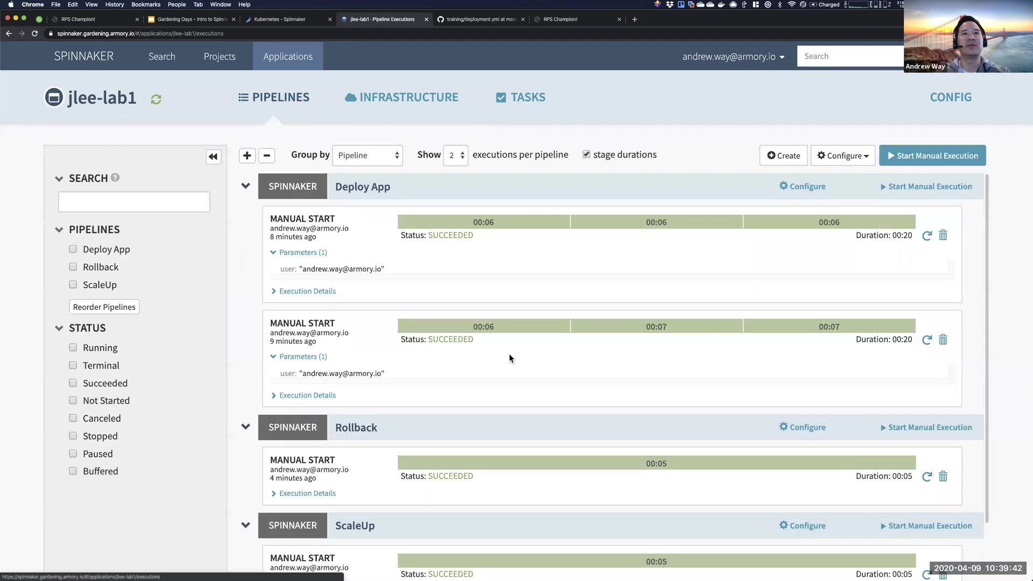
{"action": "scroll", "coordinate": [509, 353], "scroll_direction": "down", "scroll_amount": 2}
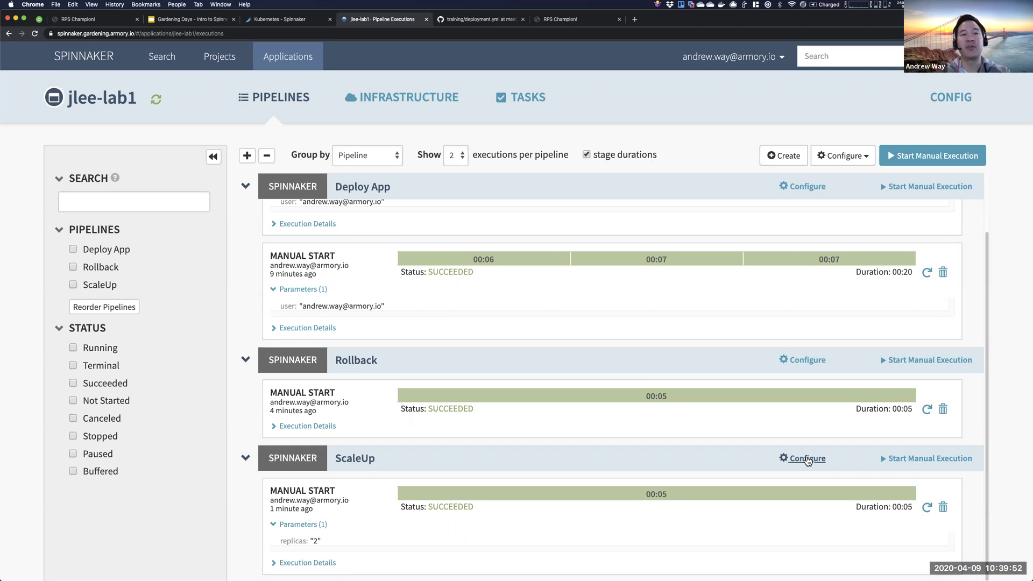
- Open the ScaleUp pipeline's configuration and view its Scale (Manifest) stage settings
{"action": "left_click", "coordinate": [807, 459]}
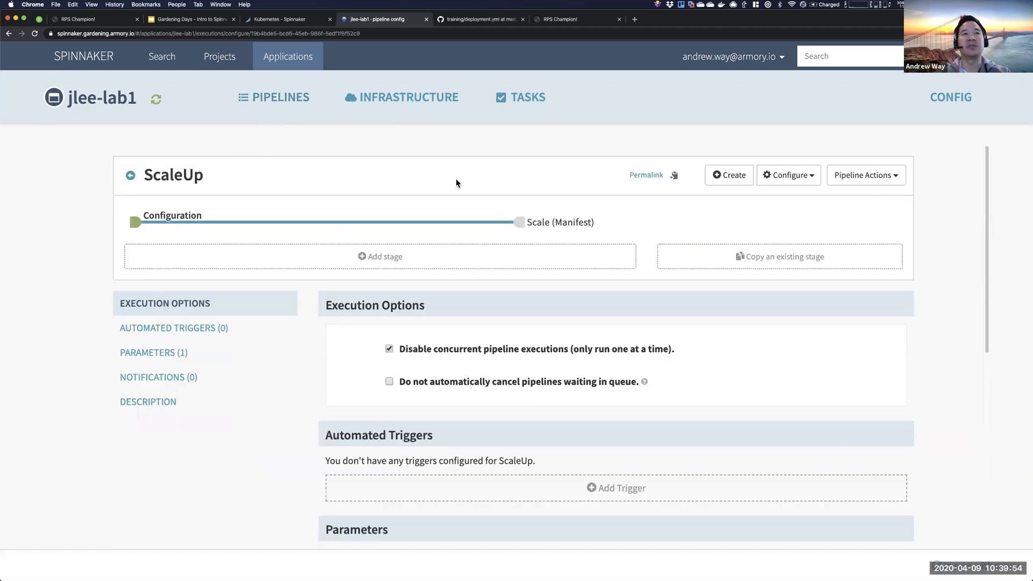
{"action": "left_click", "coordinate": [519, 222]}
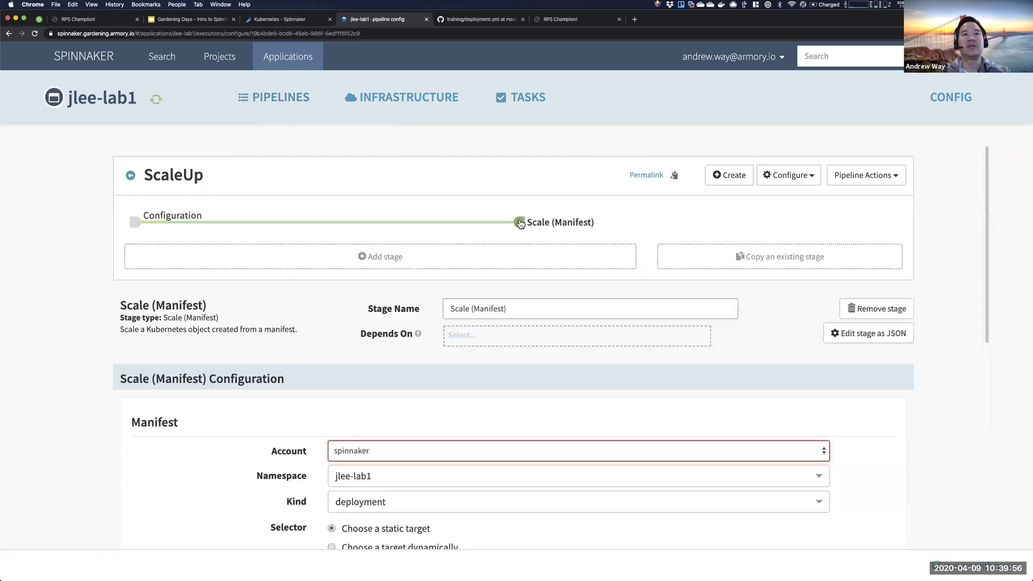
{"action": "scroll", "coordinate": [331, 328], "scroll_direction": "down", "scroll_amount": 3}
{"action": "scroll", "coordinate": [329, 321], "scroll_direction": "up", "scroll_amount": 5}
- Add a new stage and search its type list for Disable, Enable, then Manifest stages
{"action": "left_click", "coordinate": [376, 260]}
{"action": "left_click", "coordinate": [469, 310]}
{"action": "type", "text": "Disa"}
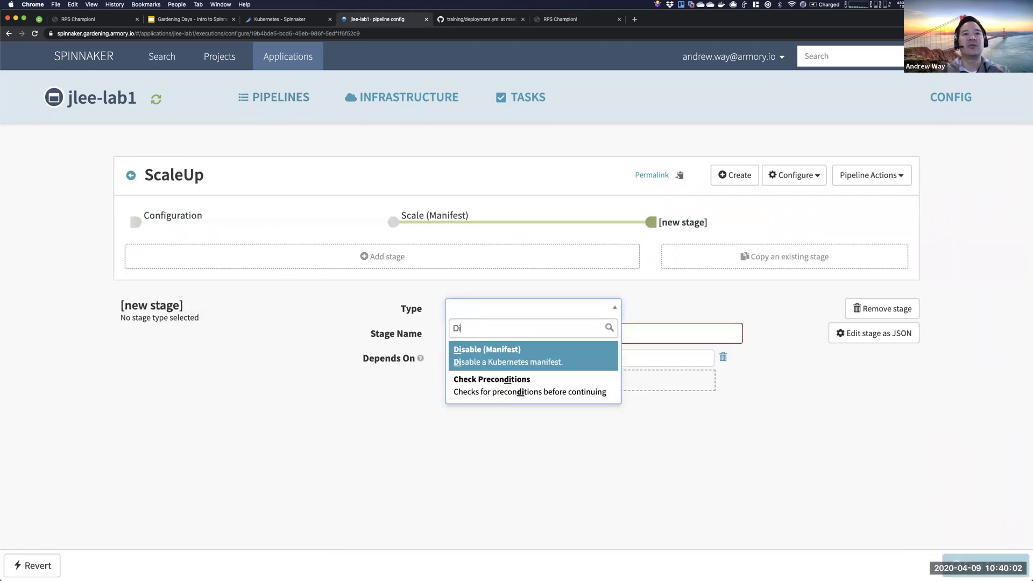
{"action": "key", "text": "BackSpace"}
{"action": "key", "text": "BackSpace"}
{"action": "key", "text": "BackSpace"}
{"action": "type", "text": "Enable"}
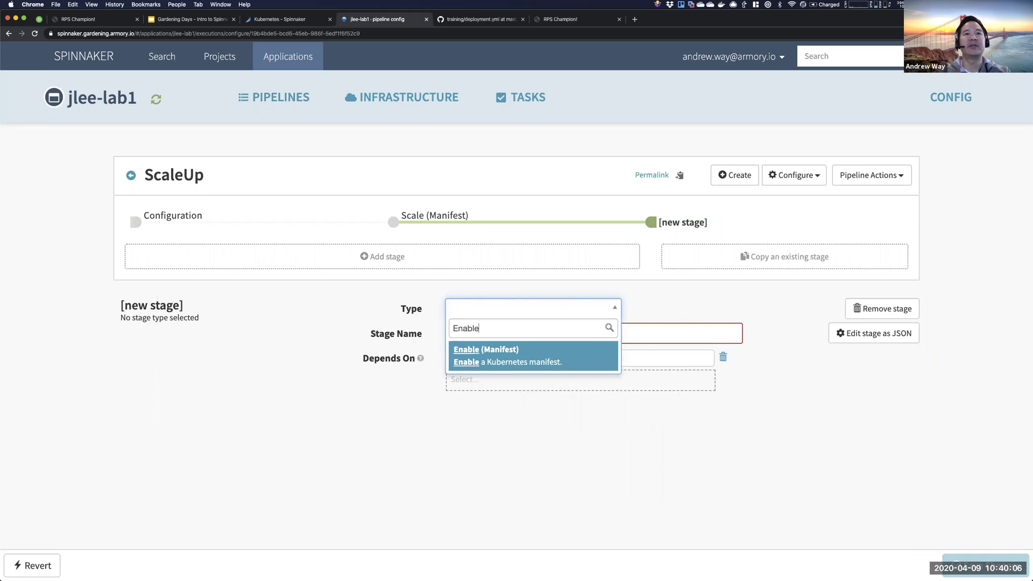
{"action": "key", "text": "BackSpace"}
{"action": "key", "text": "BackSpace"}
{"action": "key", "text": "BackSpace"}
{"action": "key", "text": "BackSpace"}
{"action": "key", "text": "BackSpace"}
{"action": "key", "text": "BackSpace"}
{"action": "type", "text": "Manif"}
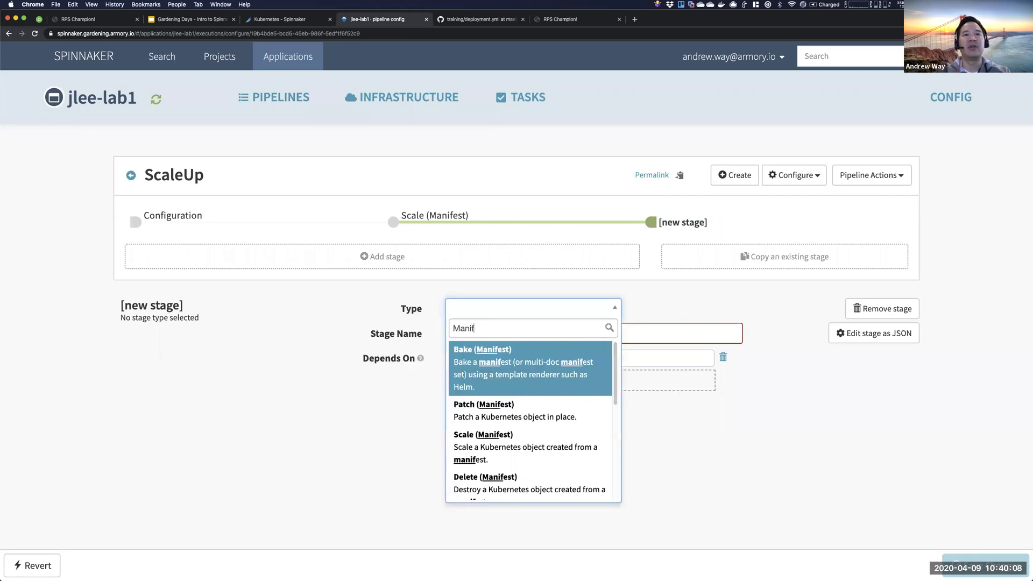
- Browse the manifest stage types, close the list without choosing, and remove the unused stage
{"action": "scroll", "coordinate": [519, 409], "scroll_direction": "down", "scroll_amount": 2}
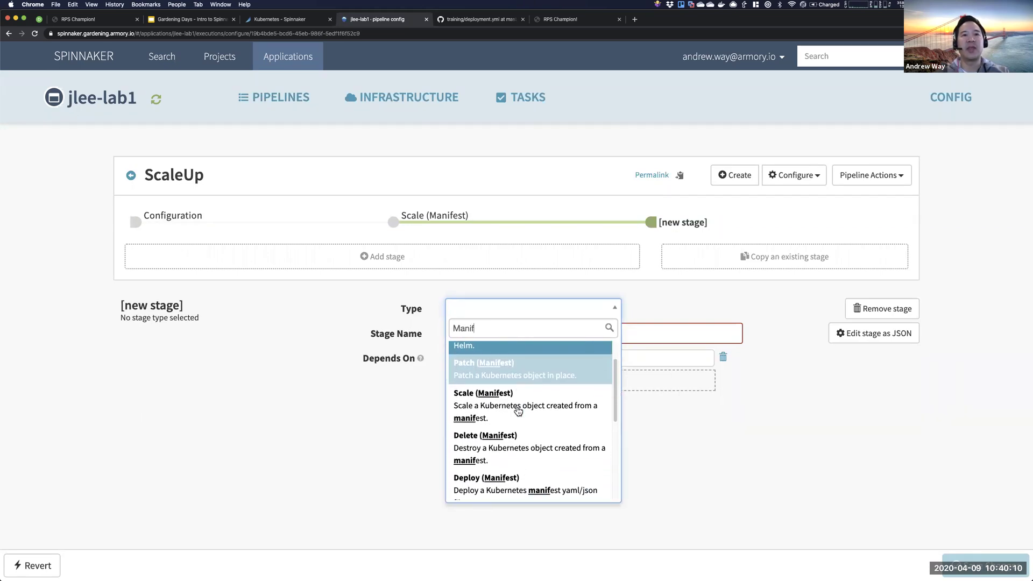
{"action": "scroll", "coordinate": [518, 412], "scroll_direction": "down", "scroll_amount": 4}
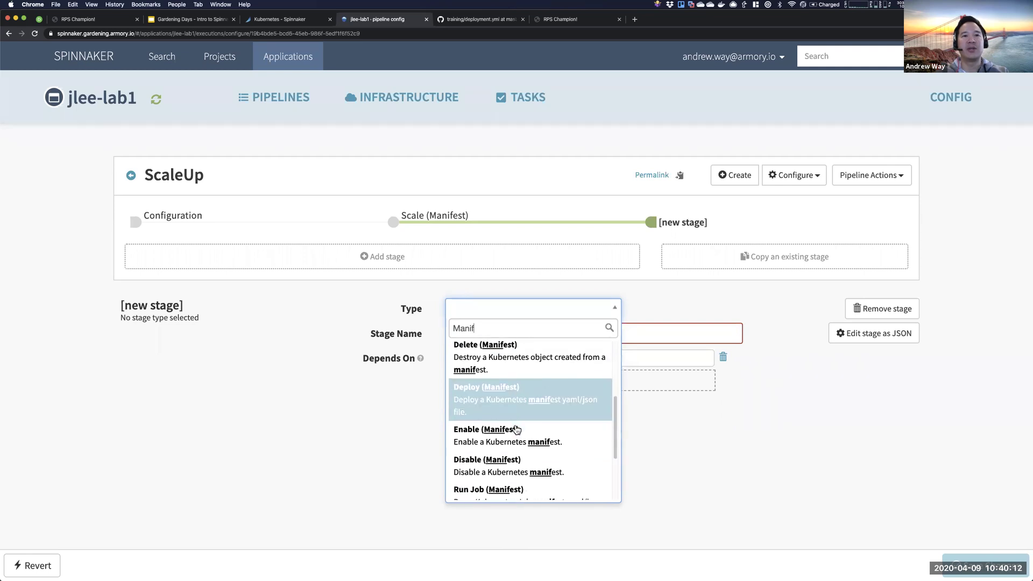
{"action": "scroll", "coordinate": [517, 429], "scroll_direction": "down", "scroll_amount": 2}
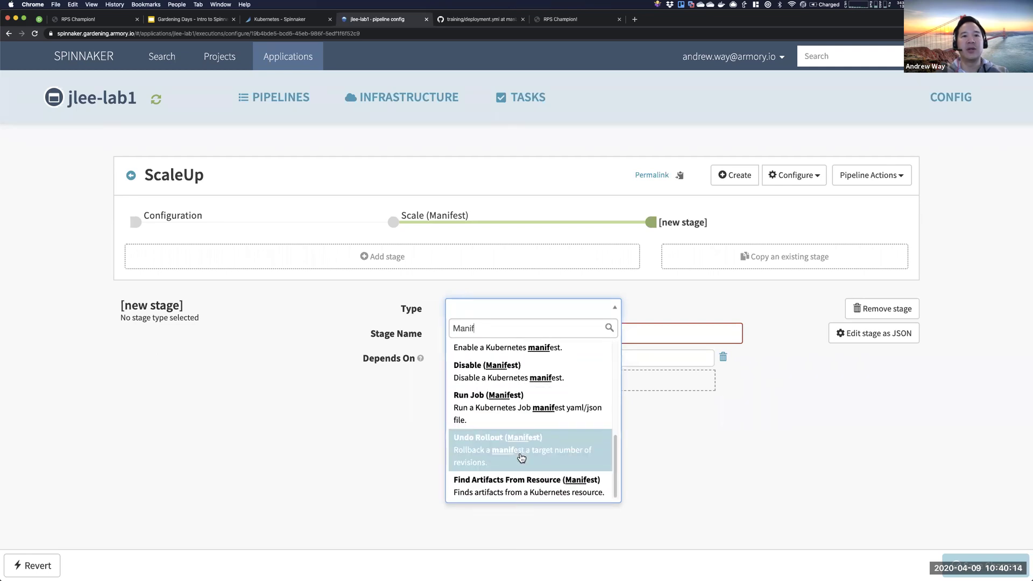
{"action": "scroll", "coordinate": [519, 473], "scroll_direction": "up", "scroll_amount": 8}
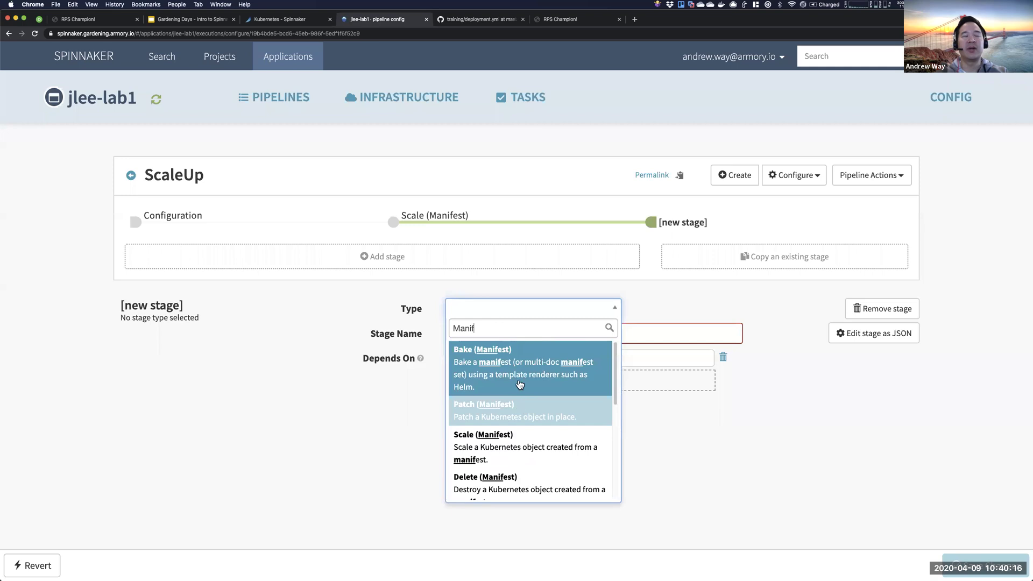
{"action": "left_click", "coordinate": [374, 431]}
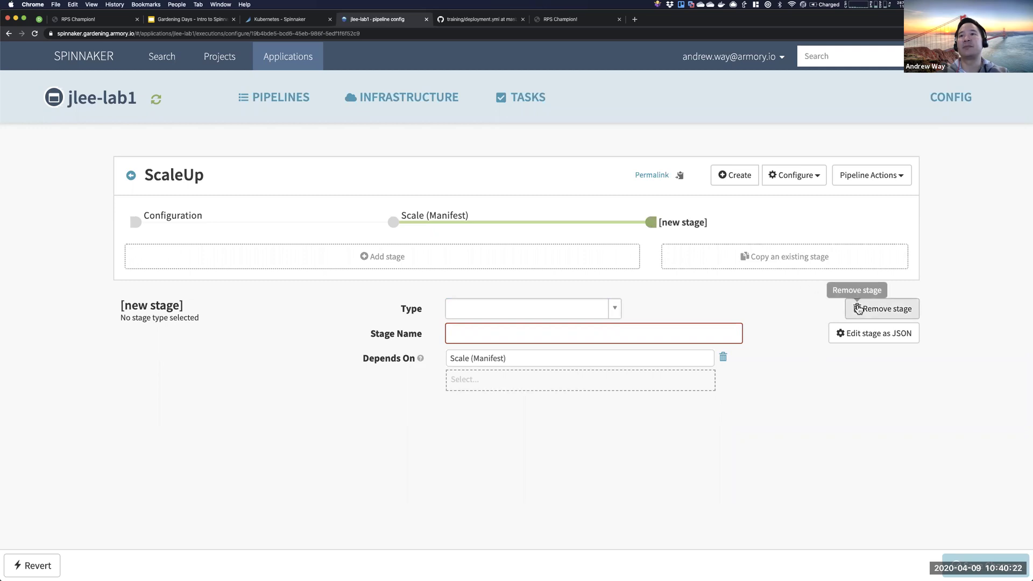
{"action": "left_click", "coordinate": [875, 308]}
- Create a new pipeline named 'Helm Example' from the executions list
{"action": "left_click", "coordinate": [131, 175]}
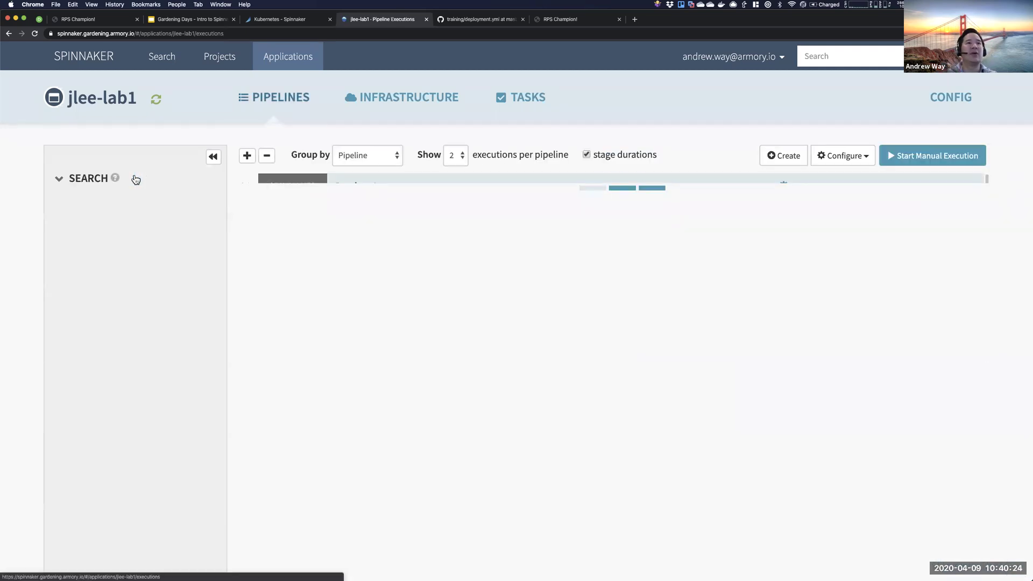
{"action": "scroll", "coordinate": [664, 247], "scroll_direction": "down", "scroll_amount": 2}
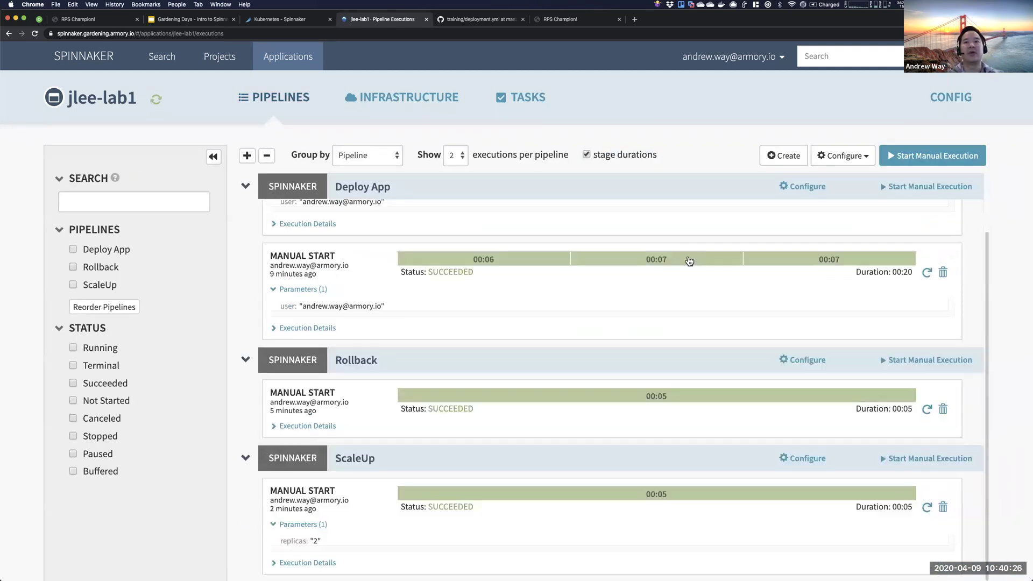
{"action": "left_click", "coordinate": [784, 156]}
{"action": "type", "text": "Helm Example"}
{"action": "left_click", "coordinate": [690, 226]}
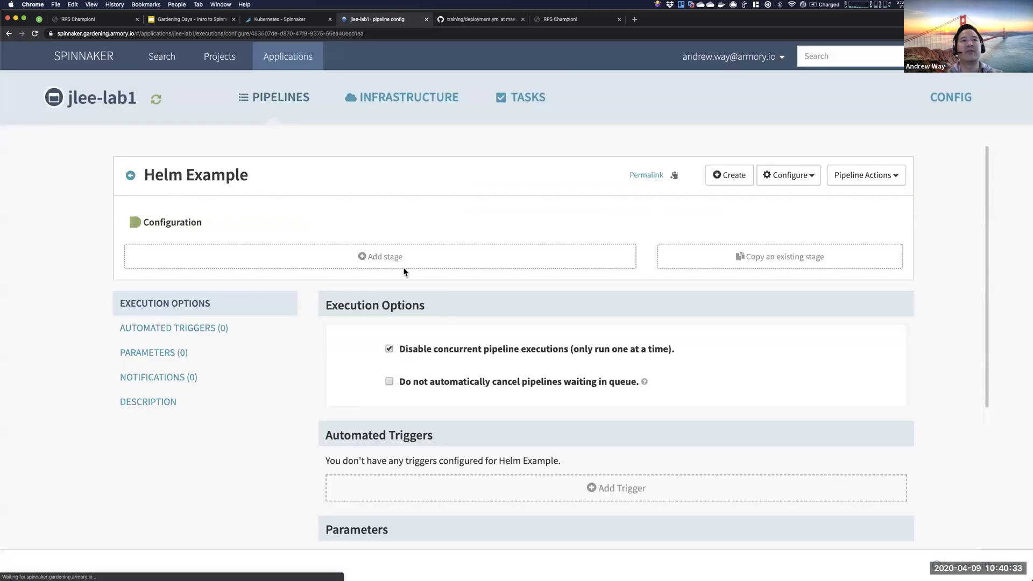
{"action": "left_click", "coordinate": [404, 269]}
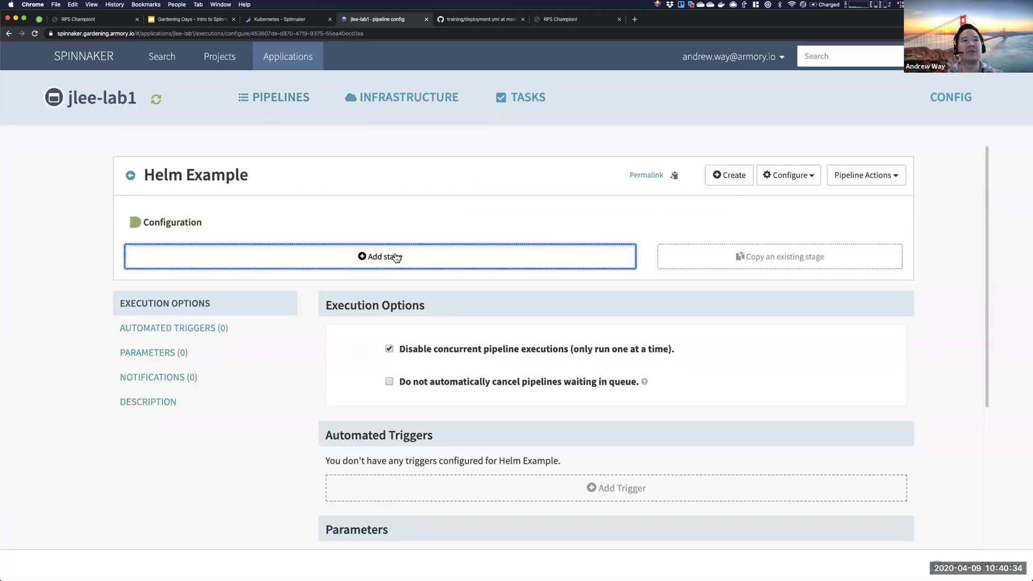
- Make the stage a Bake (Manifest) stage with HELM2 as the render engine
{"action": "left_click", "coordinate": [482, 308]}
{"action": "type", "text": "Bake"}
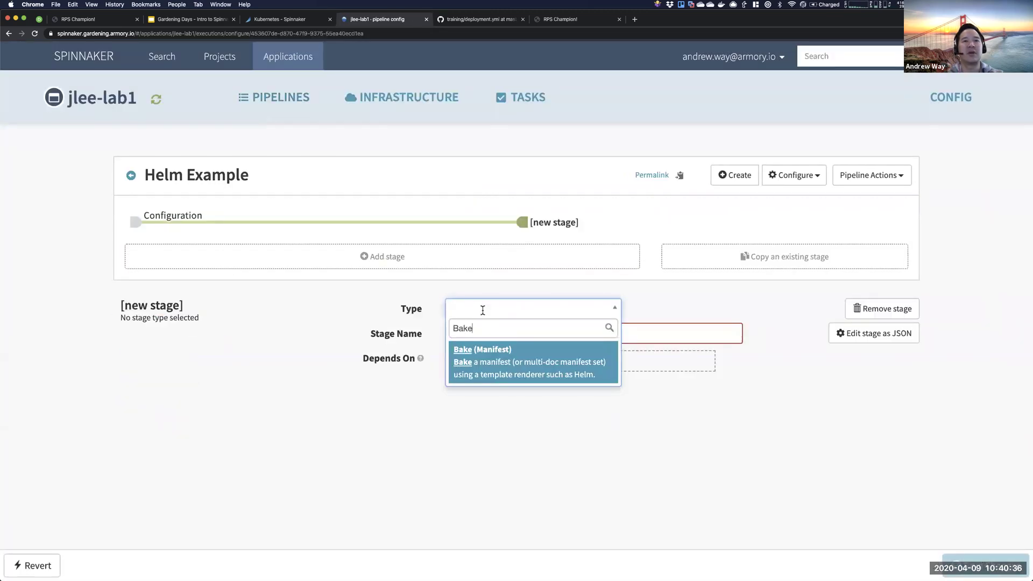
{"action": "left_click", "coordinate": [505, 369]}
{"action": "scroll", "coordinate": [478, 364], "scroll_direction": "down", "scroll_amount": 3}
{"action": "left_click", "coordinate": [396, 303]}
{"action": "left_click", "coordinate": [385, 329]}
{"action": "left_click", "coordinate": [396, 312]}
{"action": "left_click", "coordinate": [387, 329]}
{"action": "scroll", "coordinate": [345, 339], "scroll_direction": "up", "scroll_amount": 3}
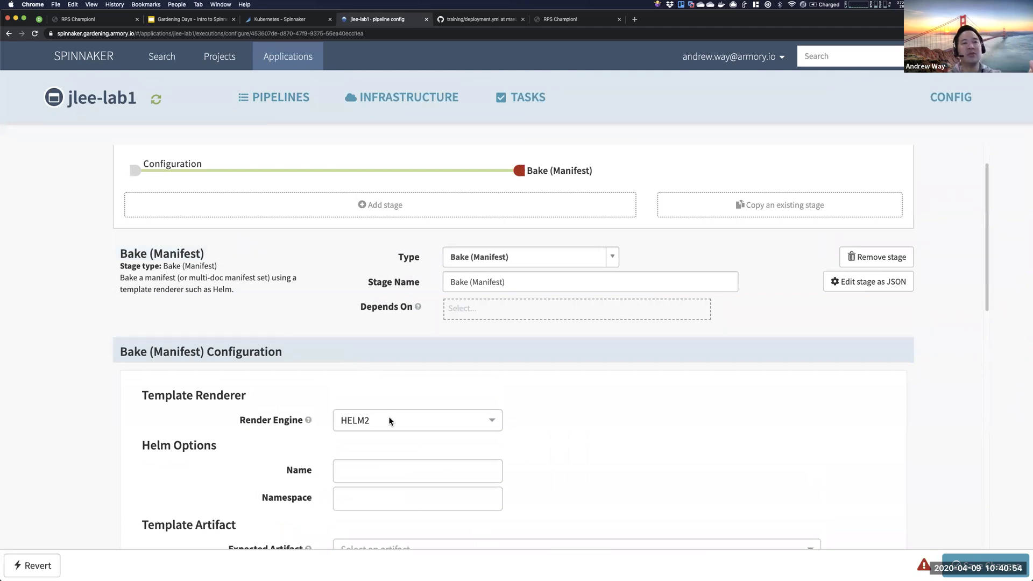
{"action": "left_click", "coordinate": [390, 421]}
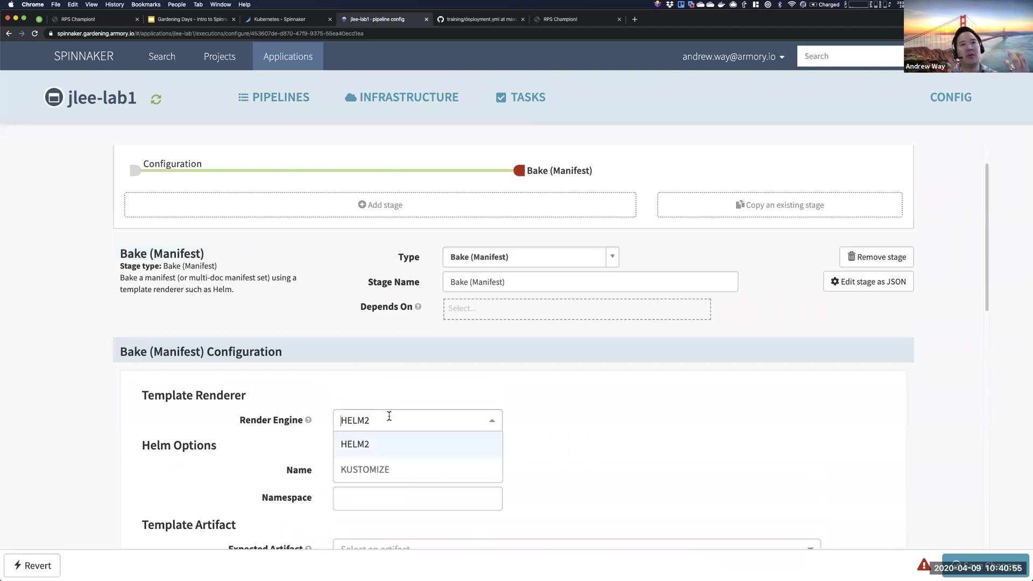
{"action": "left_click", "coordinate": [418, 397]}
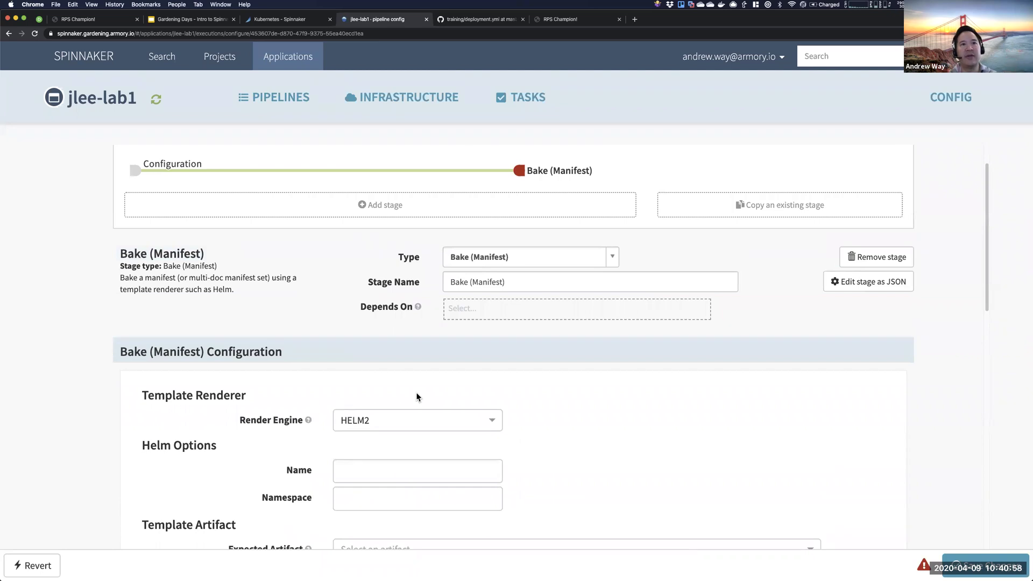
- Explore the expected template artifact and account options, then discard all unsaved pipeline edits
{"action": "scroll", "coordinate": [389, 472], "scroll_direction": "down", "scroll_amount": 3}
{"action": "left_click", "coordinate": [377, 470]}
{"action": "left_click", "coordinate": [359, 487]}
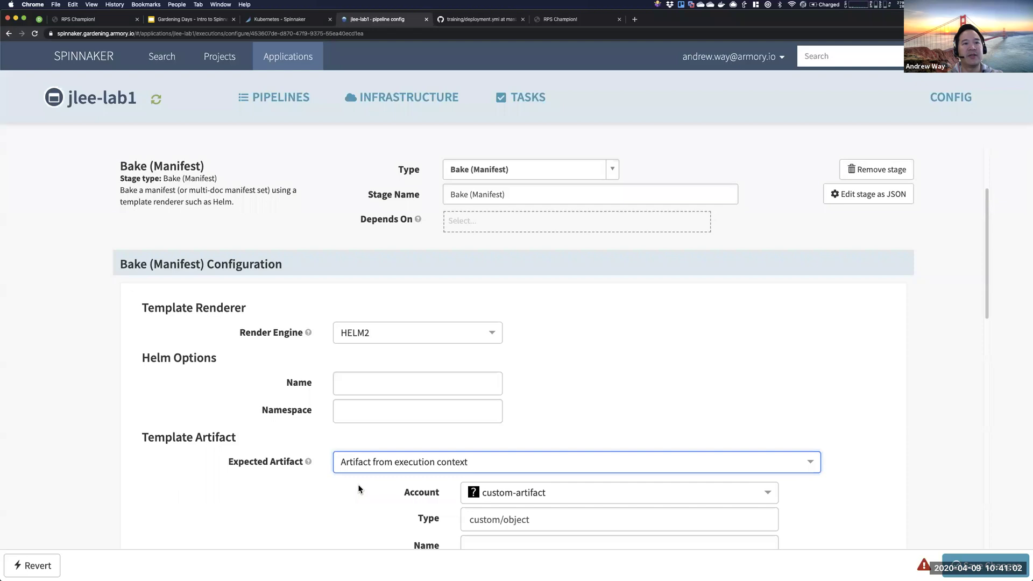
{"action": "left_click", "coordinate": [493, 487]}
{"action": "scroll", "coordinate": [536, 446], "scroll_direction": "down", "scroll_amount": 1}
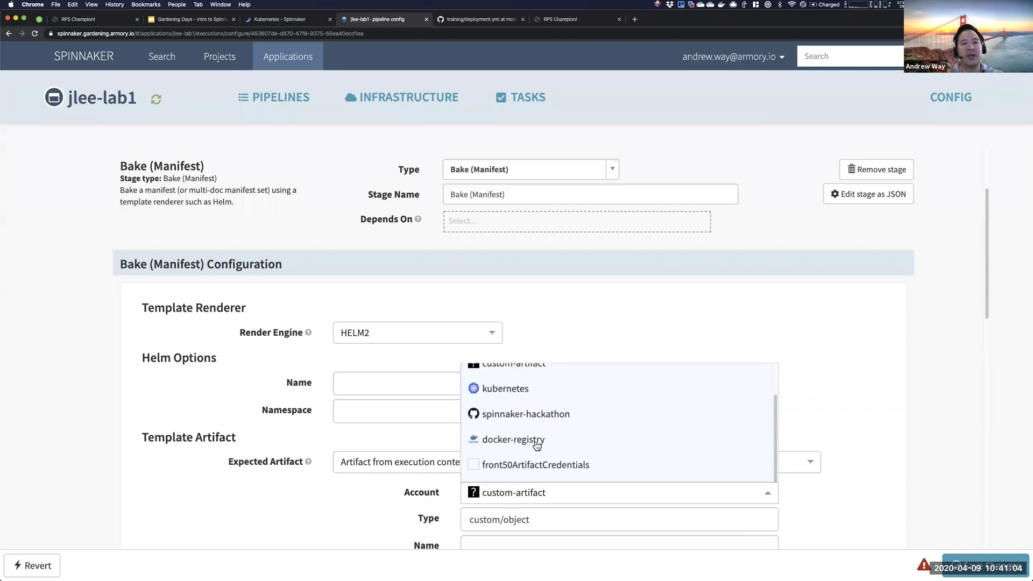
{"action": "scroll", "coordinate": [530, 469], "scroll_direction": "up", "scroll_amount": 3}
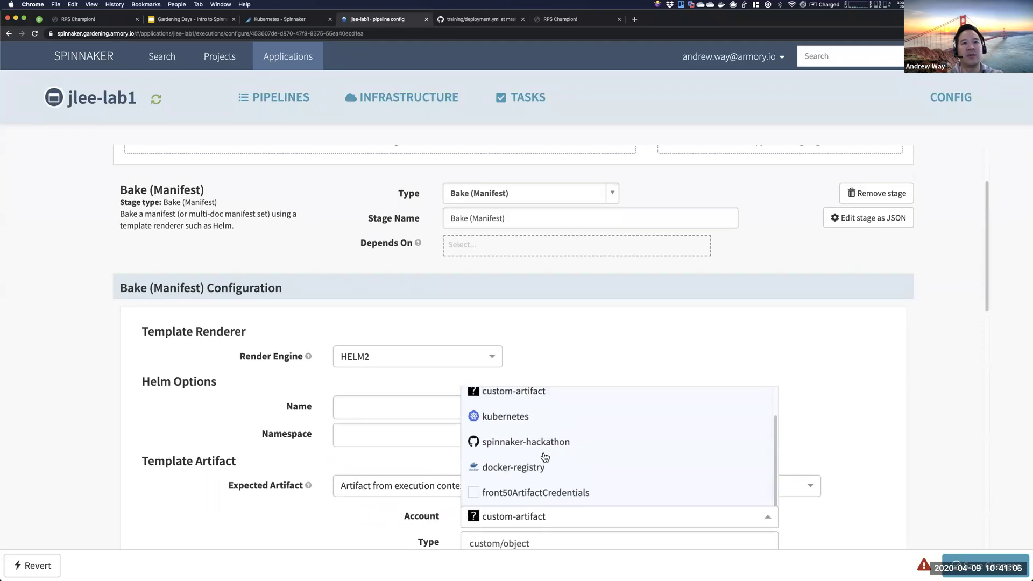
{"action": "left_click", "coordinate": [401, 526]}
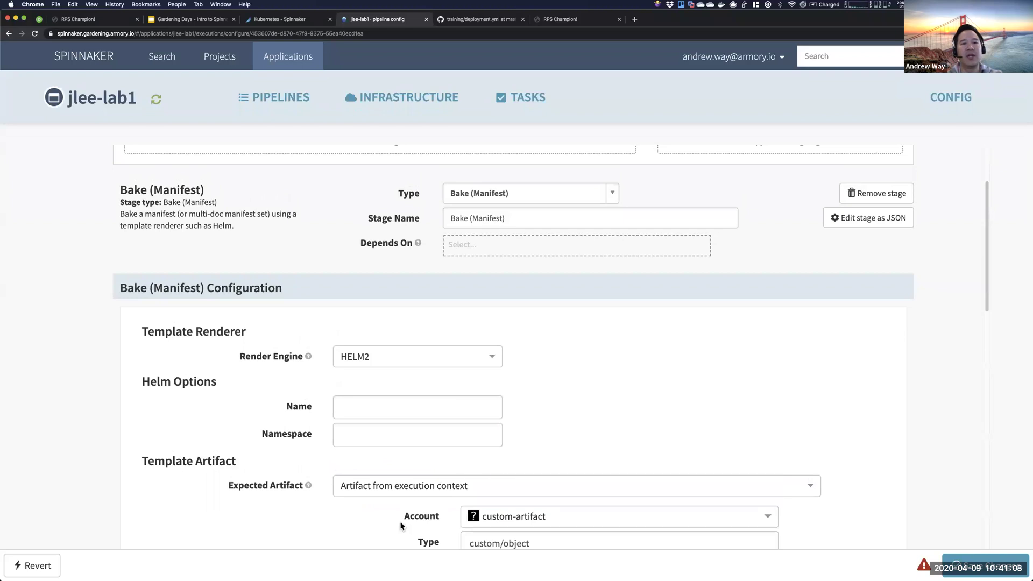
{"action": "scroll", "coordinate": [428, 526], "scroll_direction": "down", "scroll_amount": 2}
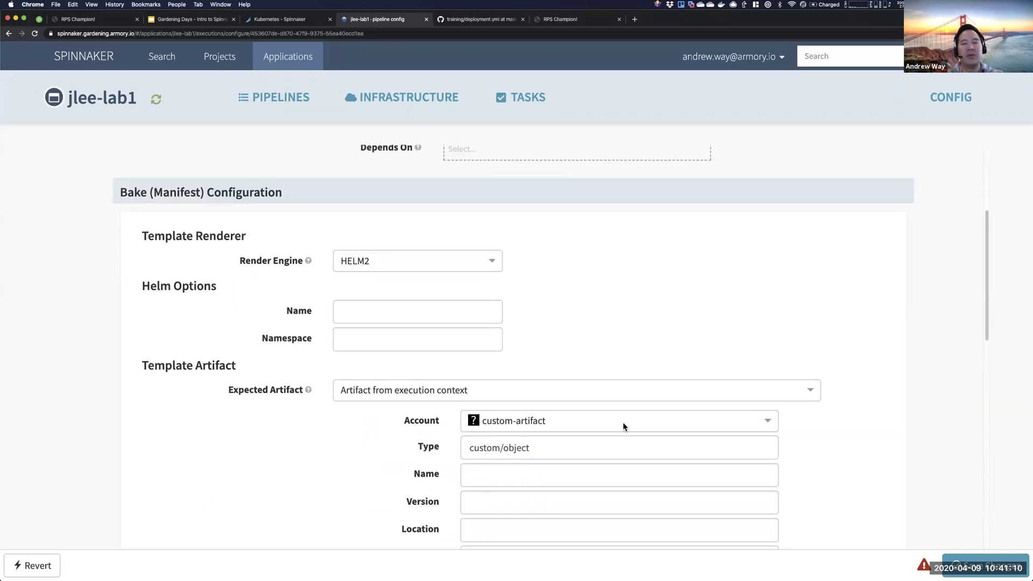
{"action": "left_click", "coordinate": [395, 310]}
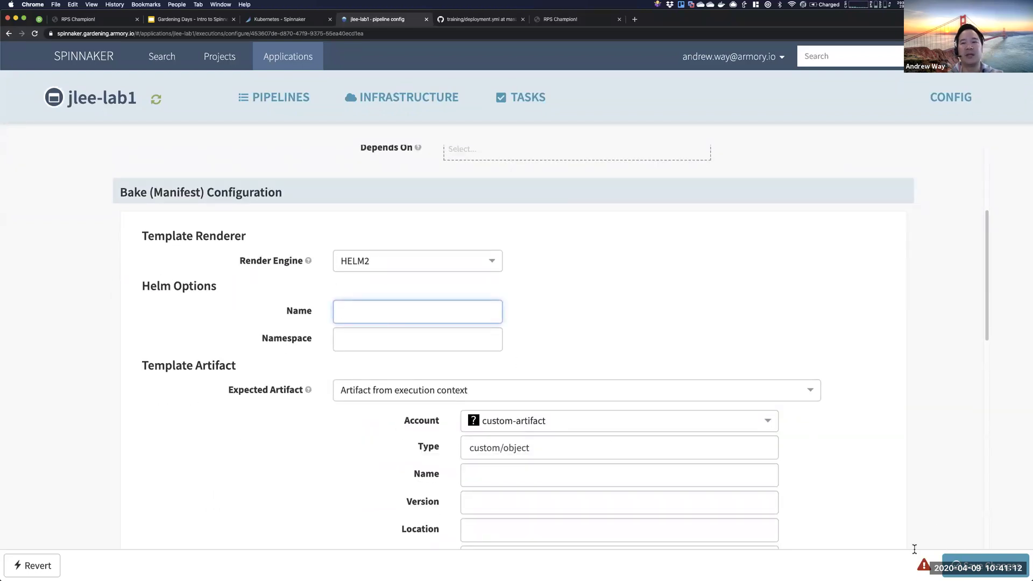
{"action": "left_click", "coordinate": [32, 566]}
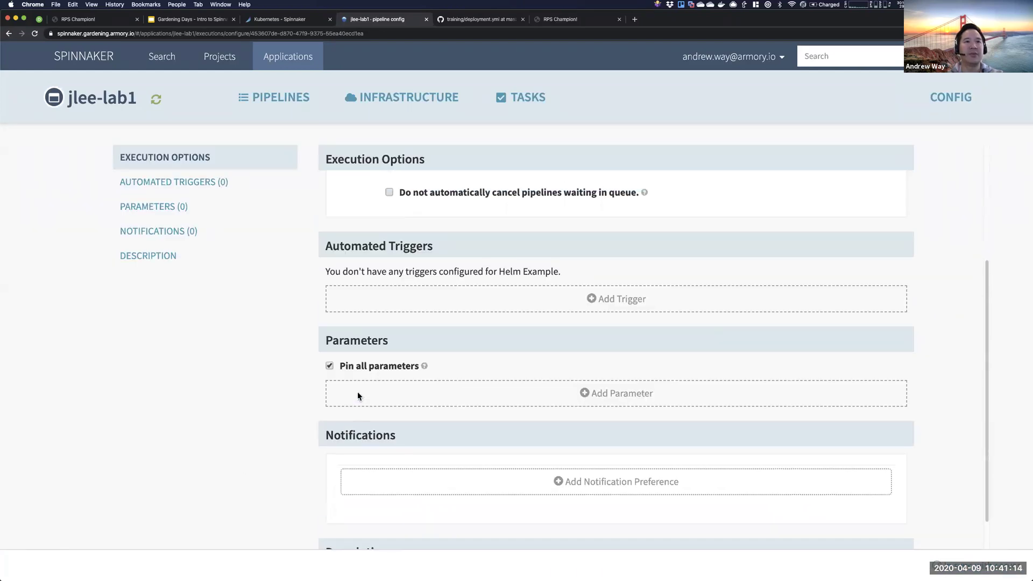
{"action": "scroll", "coordinate": [358, 392], "scroll_direction": "up", "scroll_amount": 3}
- Re-add a Bake (Manifest) stage rendering with HELM2, then add another stage after it
{"action": "left_click", "coordinate": [396, 259]}
{"action": "left_click", "coordinate": [463, 306]}
{"action": "type", "text": "bak"}
{"action": "key", "text": "Return"}
{"action": "scroll", "coordinate": [399, 245], "scroll_direction": "down", "scroll_amount": 4}
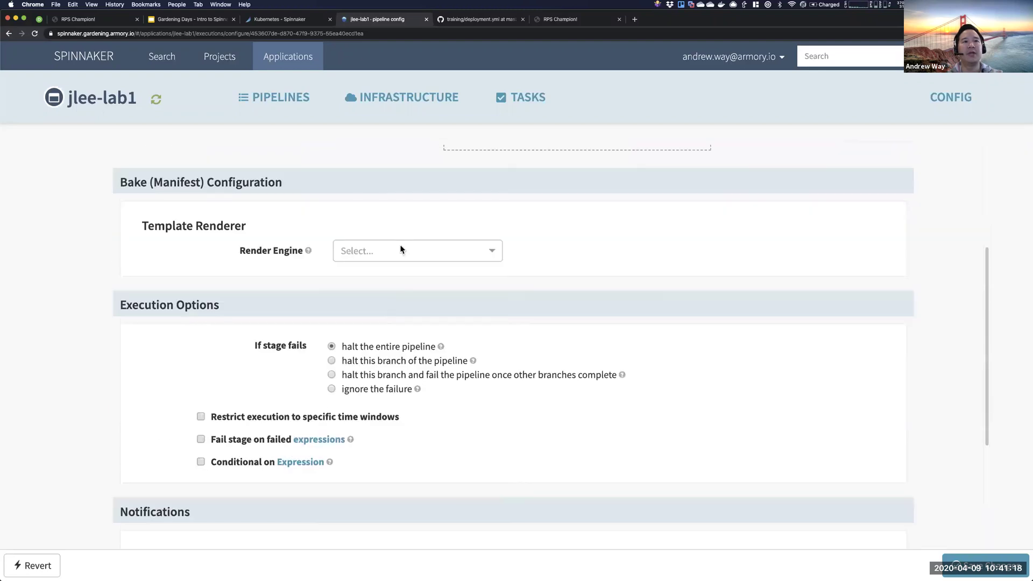
{"action": "left_click", "coordinate": [393, 242]}
{"action": "left_click", "coordinate": [369, 275]}
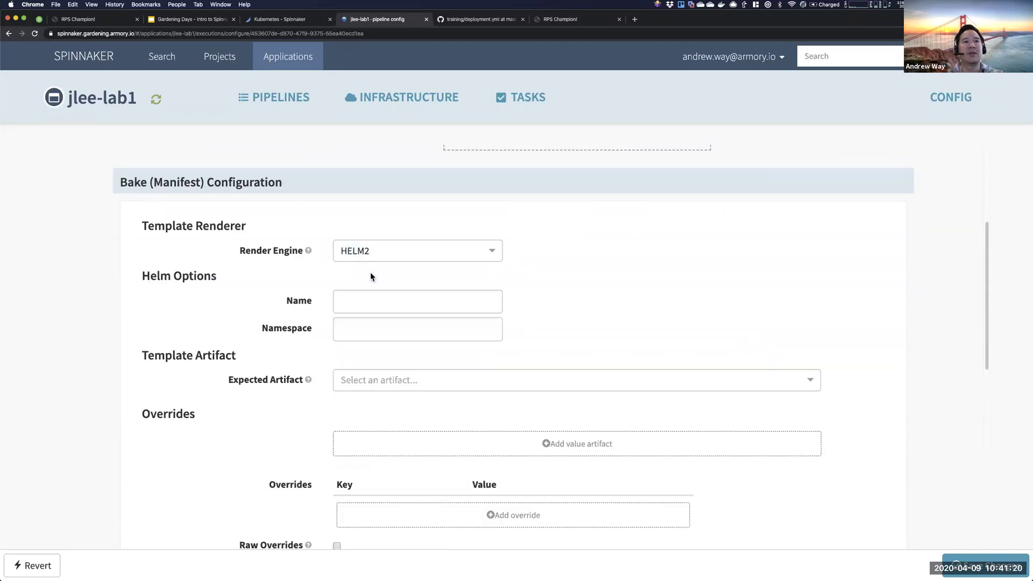
{"action": "scroll", "coordinate": [388, 398], "scroll_direction": "down", "scroll_amount": 1}
{"action": "scroll", "coordinate": [387, 398], "scroll_direction": "down", "scroll_amount": 1}
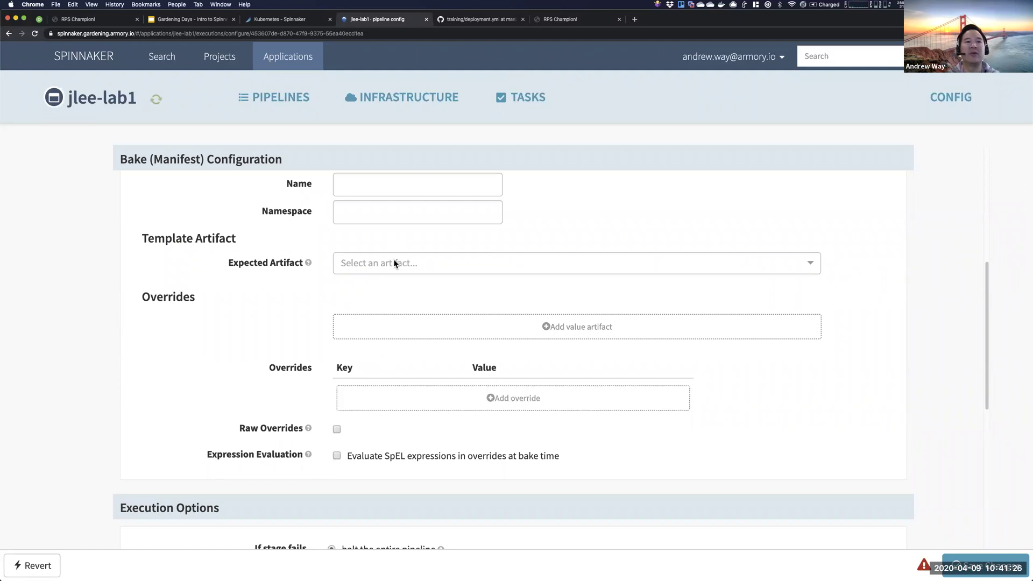
{"action": "scroll", "coordinate": [404, 312], "scroll_direction": "up", "scroll_amount": 3}
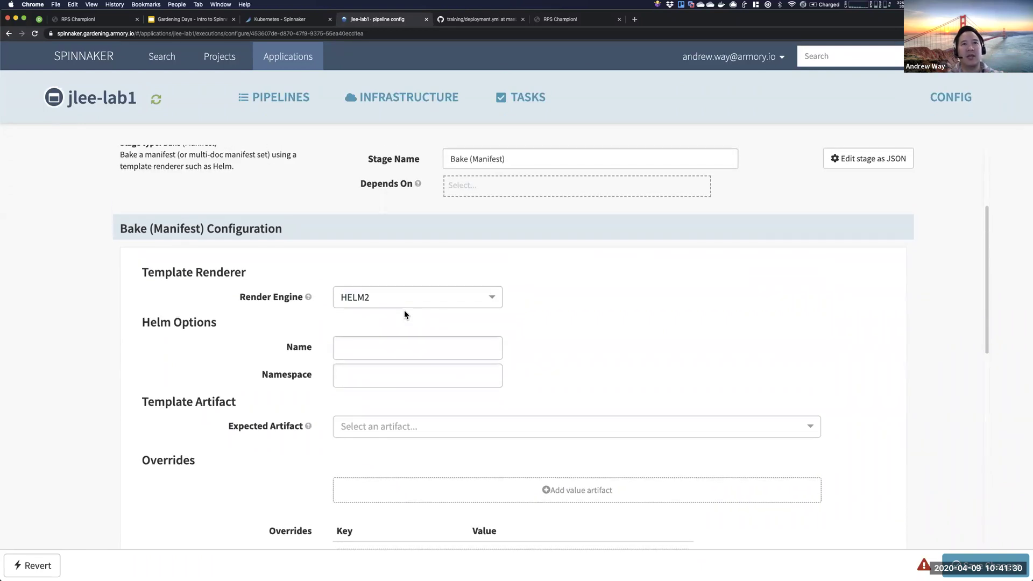
{"action": "scroll", "coordinate": [405, 315], "scroll_direction": "up", "scroll_amount": 3}
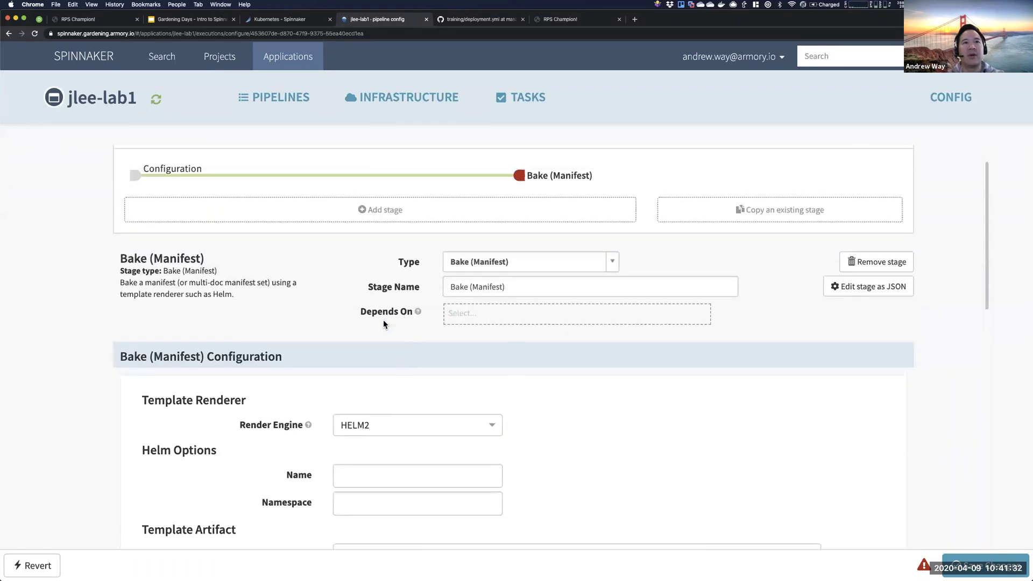
{"action": "left_click", "coordinate": [531, 255]}
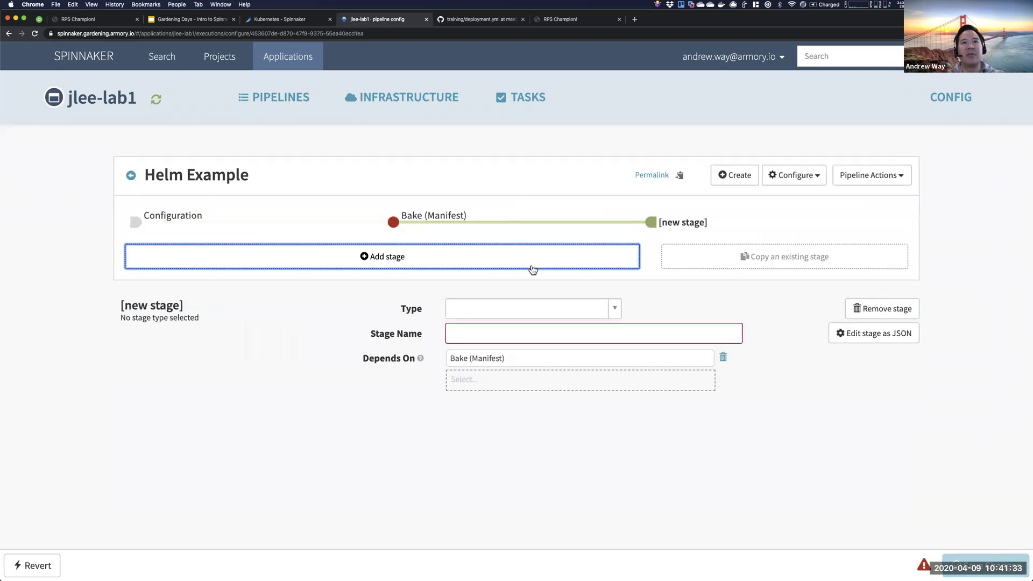
- Make the new stage Deploy (Manifest) on the spinnaker account with Artifact as manifest source
{"action": "left_click", "coordinate": [510, 309]}
{"action": "type", "text": "Deploy"}
{"action": "key", "text": "Return"}
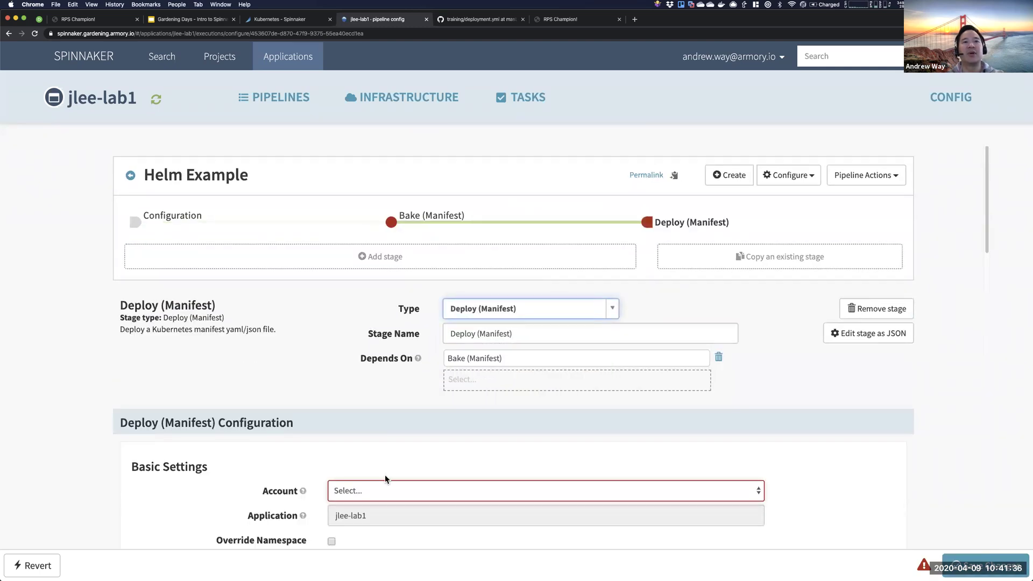
{"action": "scroll", "coordinate": [386, 475], "scroll_direction": "down", "scroll_amount": 5}
{"action": "left_click", "coordinate": [350, 343]}
{"action": "left_click", "coordinate": [348, 355]}
{"action": "left_click", "coordinate": [344, 480]}
{"action": "left_click", "coordinate": [360, 502]}
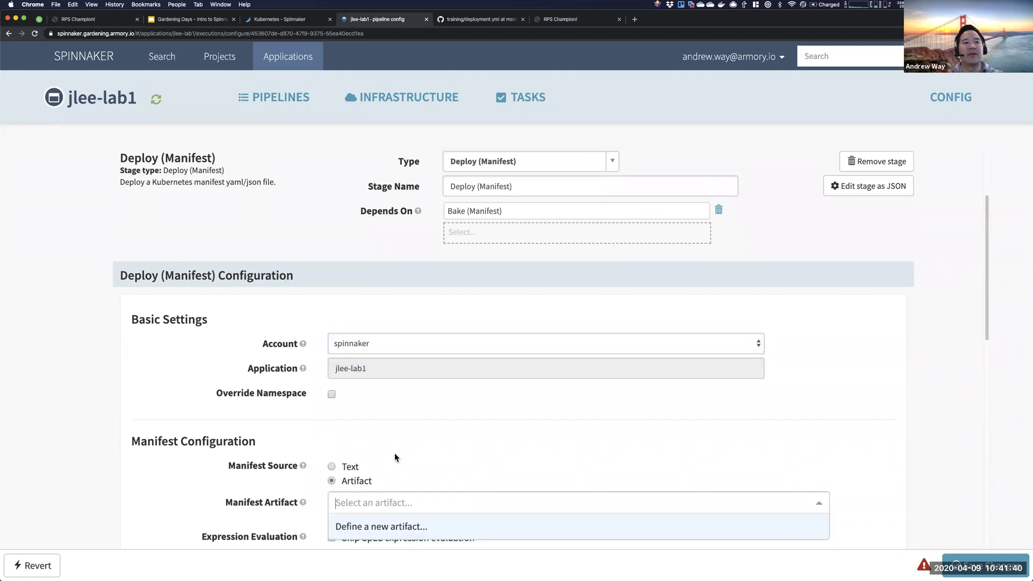
{"action": "left_click", "coordinate": [392, 454]}
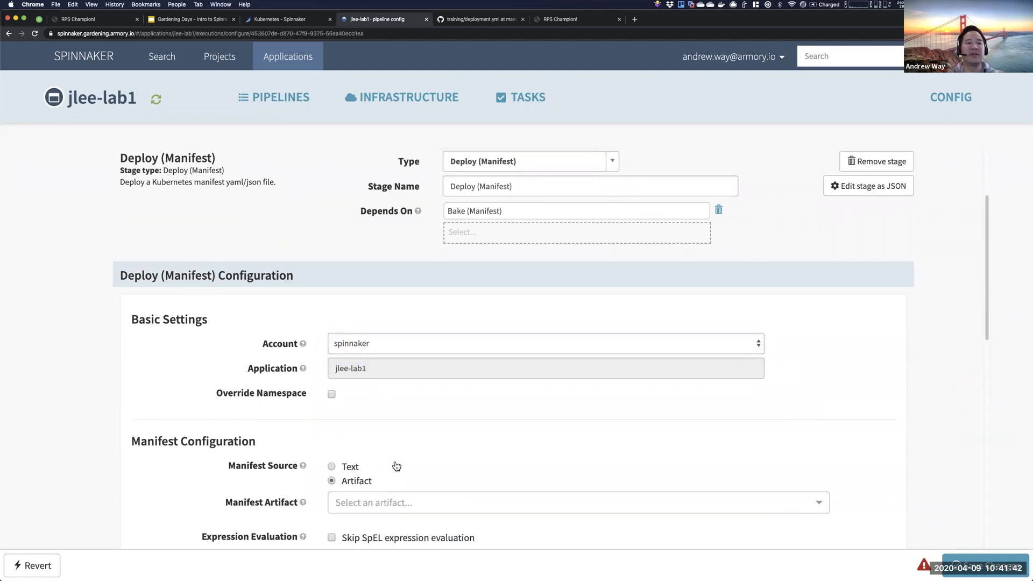
{"action": "left_click", "coordinate": [376, 502]}
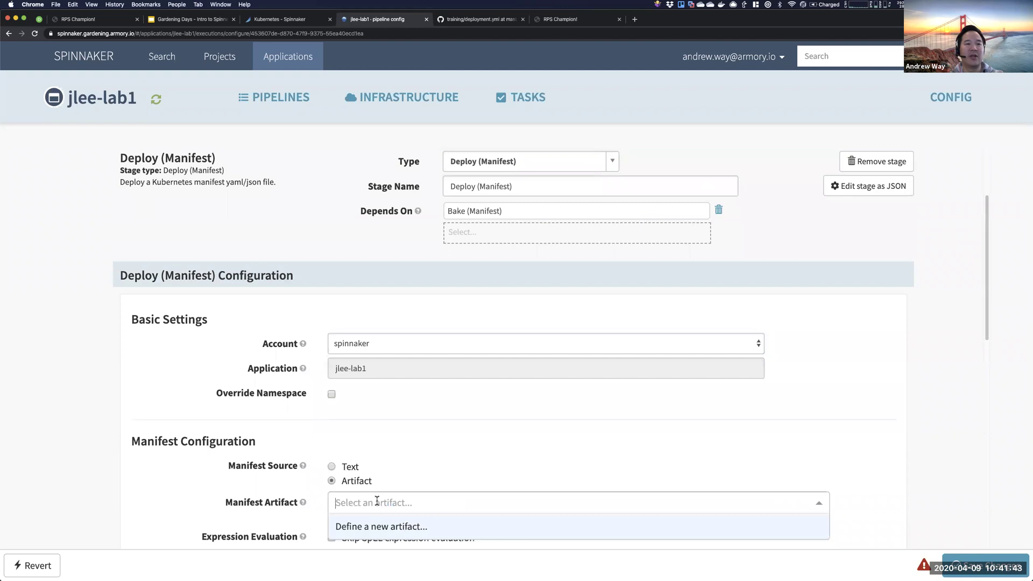
{"action": "left_click", "coordinate": [416, 462]}
{"action": "scroll", "coordinate": [599, 326], "scroll_direction": "up", "scroll_amount": 5}
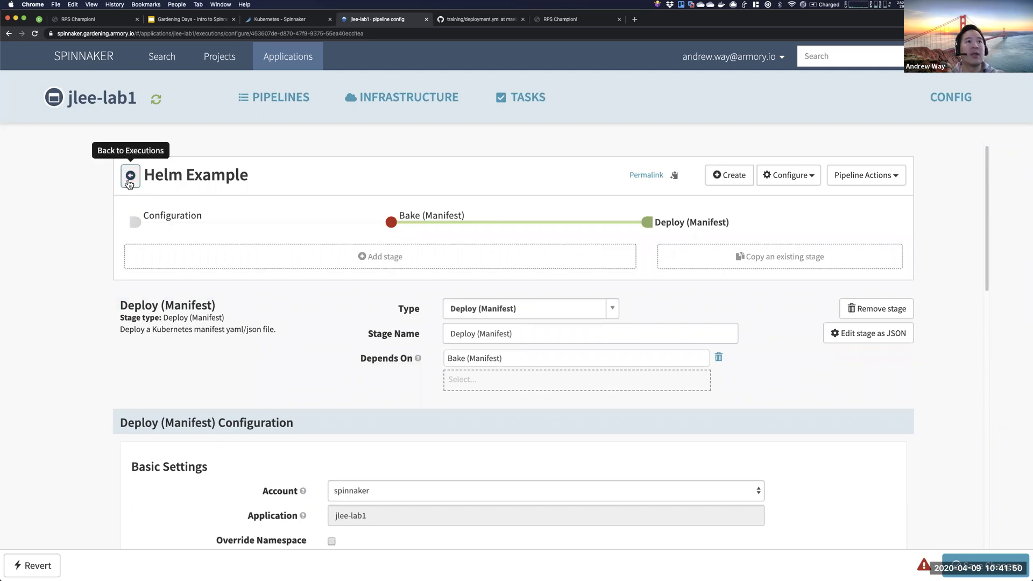
- Stay in the Helm Example editor and delete its Deploy (Manifest) and Bake (Manifest) stages
{"action": "left_click", "coordinate": [130, 175]}
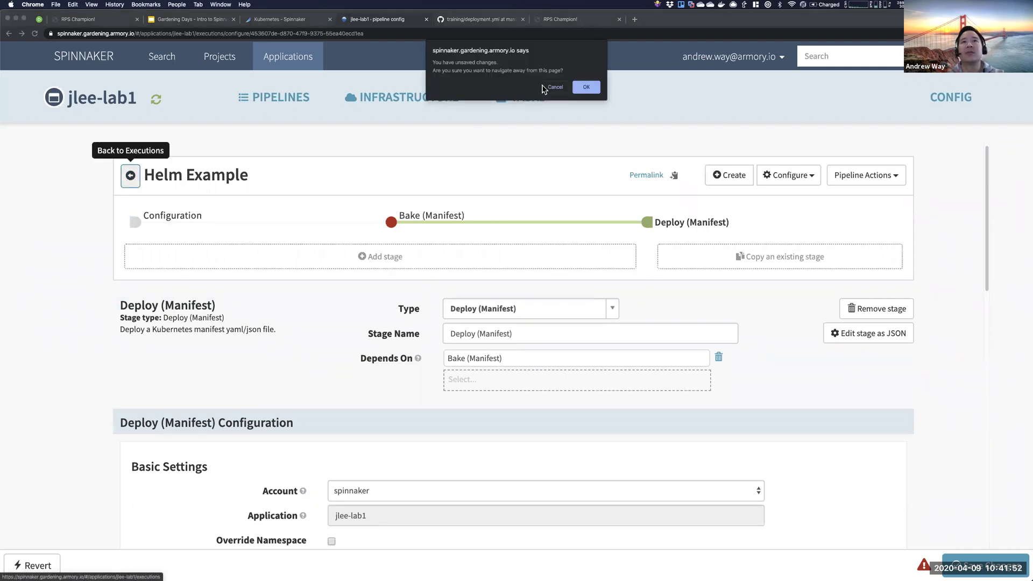
{"action": "left_click", "coordinate": [555, 87]}
{"action": "left_click", "coordinate": [887, 312]}
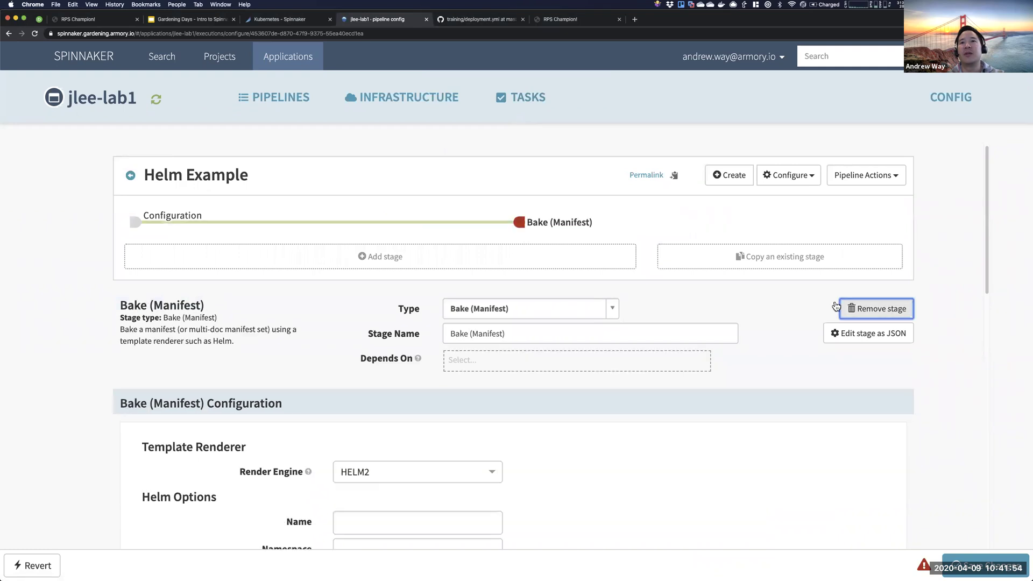
{"action": "left_click", "coordinate": [875, 310]}
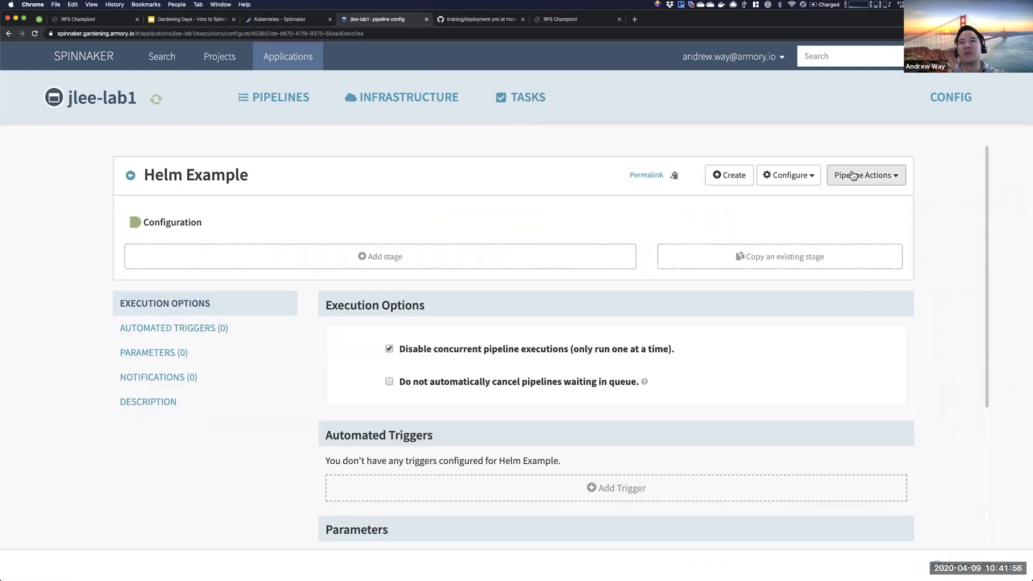
- Create a new pipeline named 'Deploy App with Manifests' and add a stage to it
{"action": "left_click", "coordinate": [130, 175]}
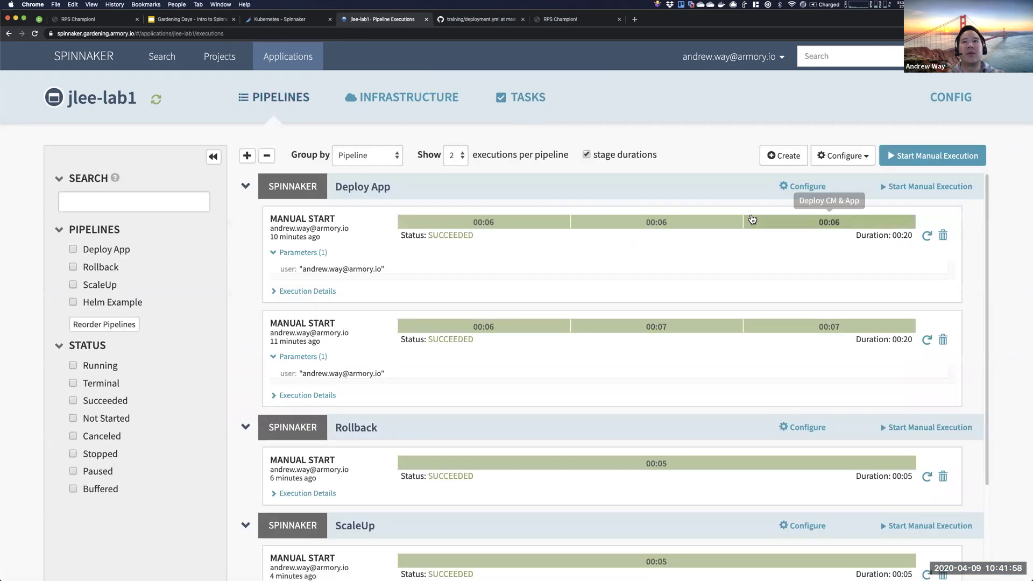
{"action": "left_click", "coordinate": [784, 156]}
{"action": "type", "text": "Deploy App"}
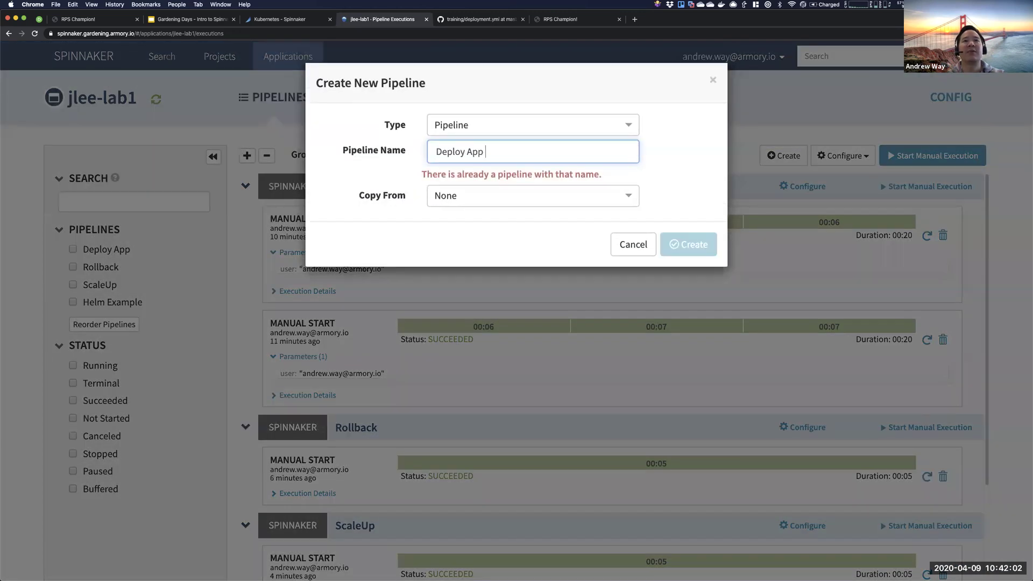
{"action": "type", "text": "with Manifests"}
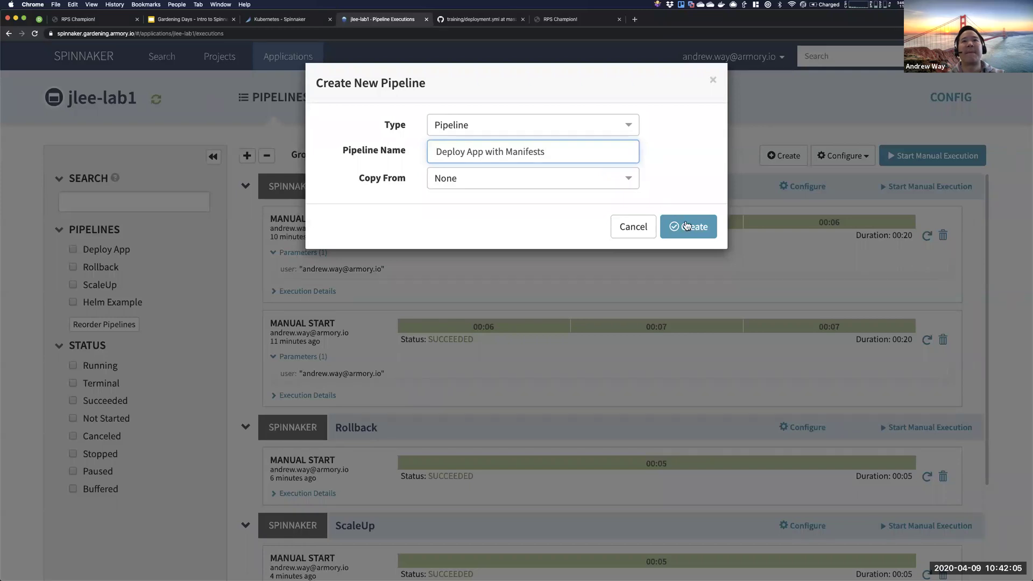
{"action": "key", "text": "Return"}
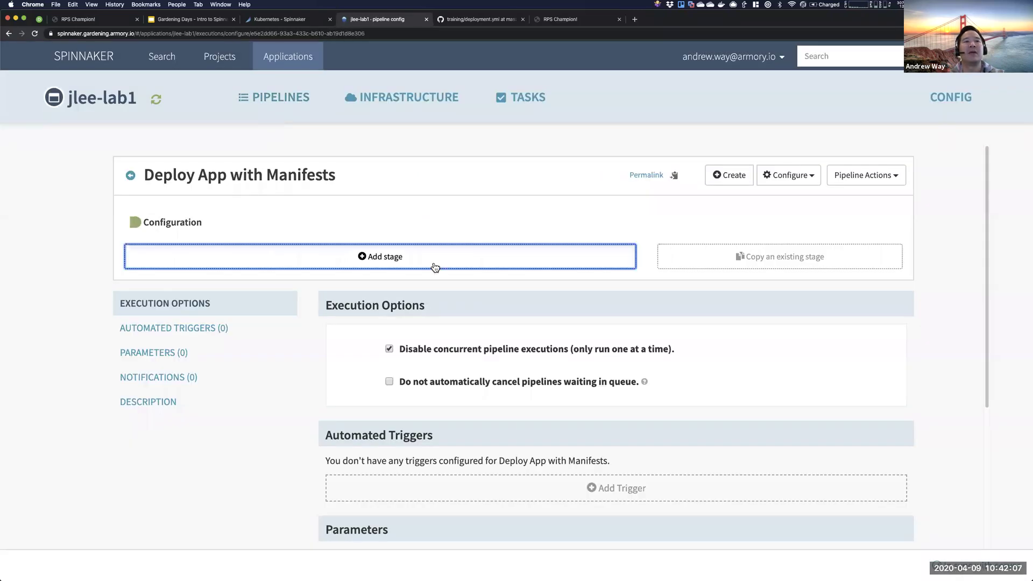
{"action": "left_click", "coordinate": [434, 263]}
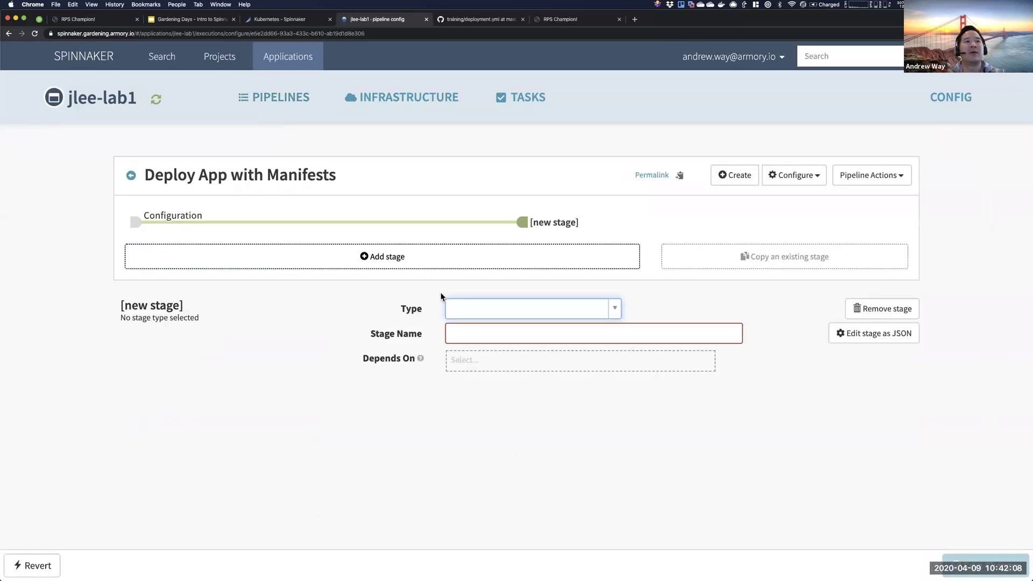
- Make the stage Deploy (Manifest), trim '(Manifest)' from its name, and target the spinnaker account
{"action": "left_click", "coordinate": [481, 310]}
{"action": "type", "text": "Deploy"}
{"action": "key", "text": "Return"}
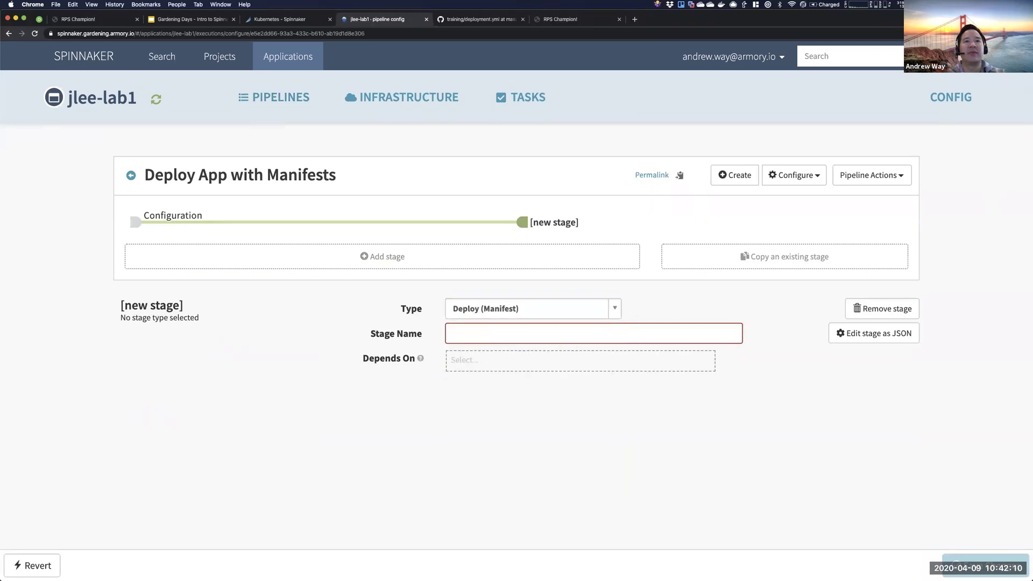
{"action": "left_click_drag", "start_coordinate": [522, 334], "coordinate": [485, 335]}
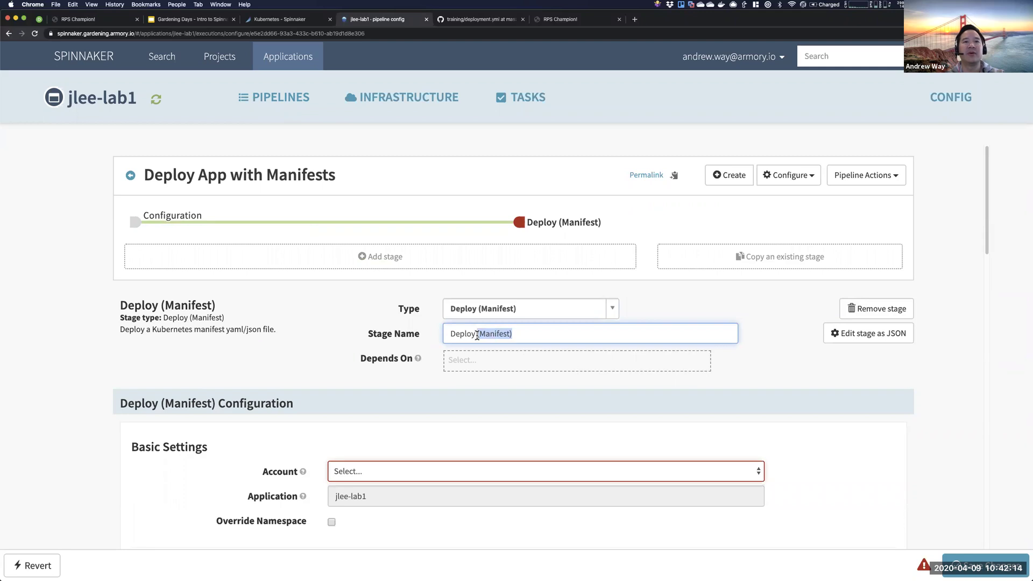
{"action": "key", "text": "BackSpace"}
{"action": "left_click", "coordinate": [403, 477]}
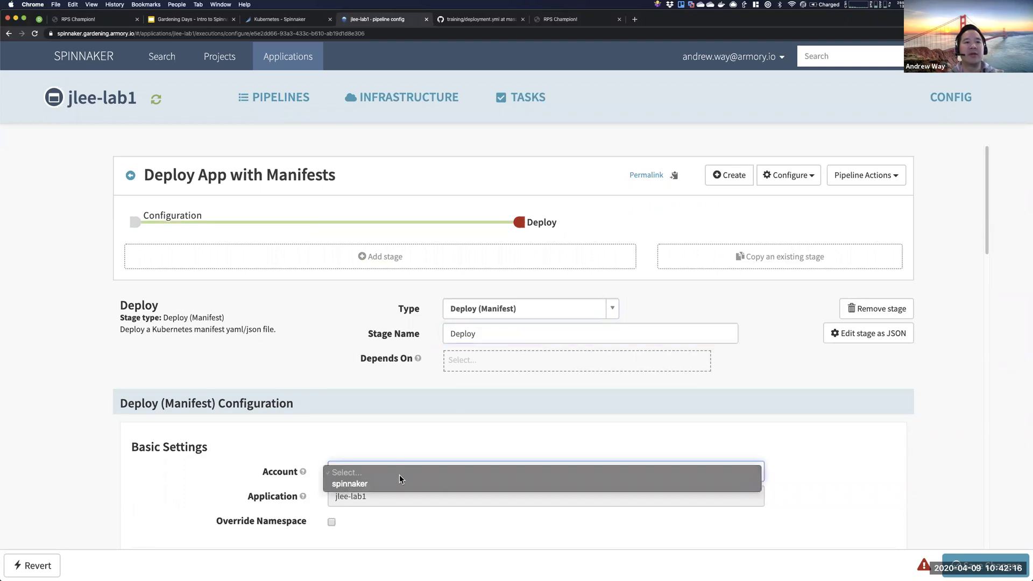
{"action": "left_click", "coordinate": [392, 482]}
{"action": "scroll", "coordinate": [484, 305], "scroll_direction": "down", "scroll_amount": 3}
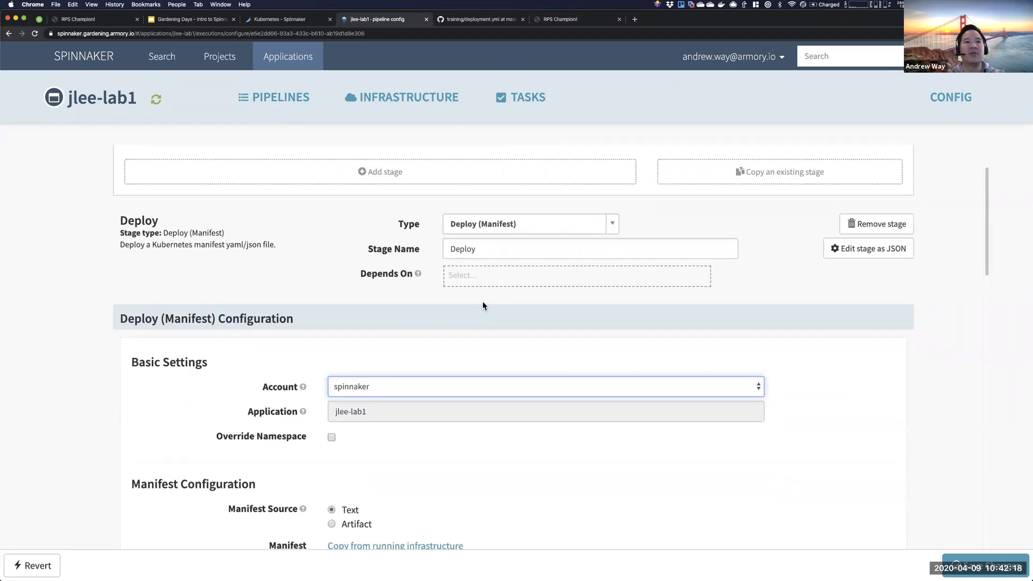
- Rename the stage to 'Deploy LB'
{"action": "left_click", "coordinate": [495, 255]}
{"action": "type", "text": "Ver"}
{"action": "key", "text": "BackSpace"}
{"action": "key", "text": "BackSpace"}
{"action": "key", "text": "BackSpace"}
{"action": "type", "text": "N"}
{"action": "key", "text": "super+a"}
{"action": "type", "text": "Create"}
{"action": "key", "text": "BackSpace"}
{"action": "key", "text": "BackSpace"}
{"action": "key", "text": "BackSpace"}
{"action": "key", "text": "BackSpace"}
{"action": "key", "text": "BackSpace"}
{"action": "key", "text": "BackSpace"}
{"action": "type", "text": "Create"}
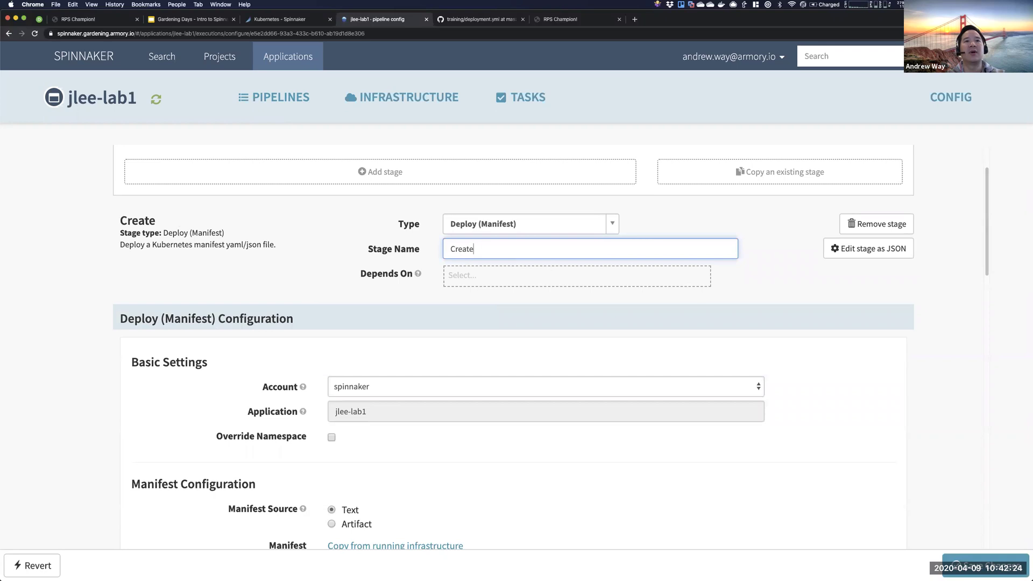
{"action": "key", "text": "BackSpace"}
{"action": "key", "text": "BackSpace"}
{"action": "key", "text": "BackSpace"}
{"action": "key", "text": "BackSpace"}
{"action": "key", "text": "BackSpace"}
{"action": "key", "text": "BackSpace"}
{"action": "type", "text": "Deploy LB"}
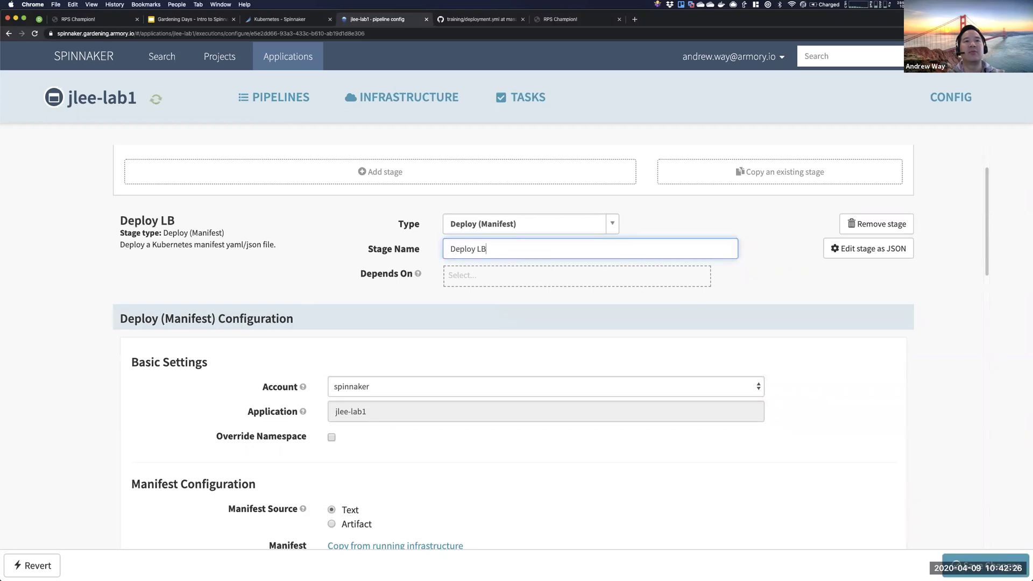
- Source the manifest from a new artifact using the spinnaker-hackathon GitHub account
{"action": "scroll", "coordinate": [421, 383], "scroll_direction": "down", "scroll_amount": 3}
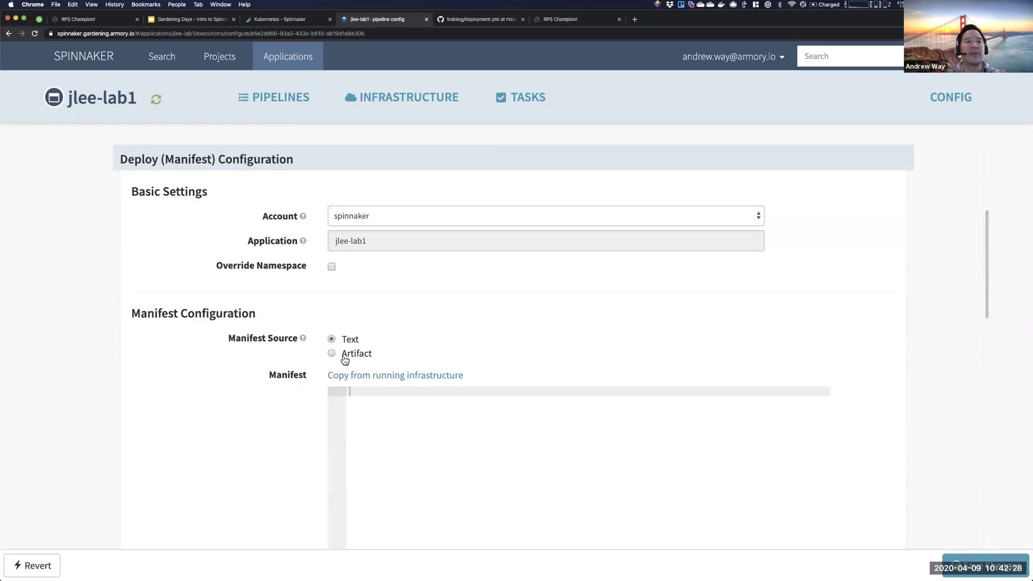
{"action": "left_click", "coordinate": [349, 360]}
{"action": "left_click", "coordinate": [370, 371]}
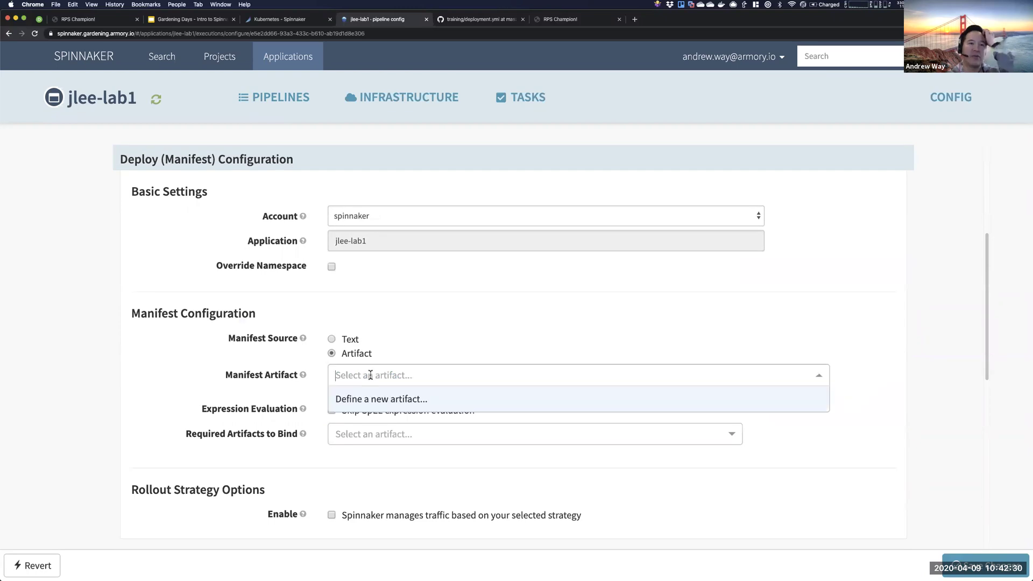
{"action": "left_click", "coordinate": [371, 398]}
{"action": "left_click", "coordinate": [523, 408]}
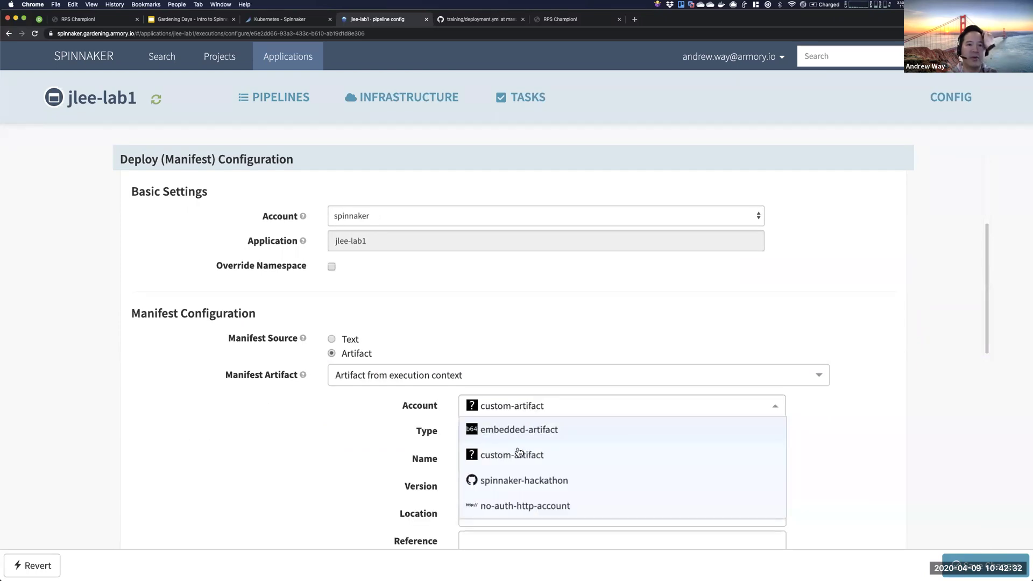
{"action": "left_click", "coordinate": [508, 480]}
{"action": "left_click", "coordinate": [504, 433]}
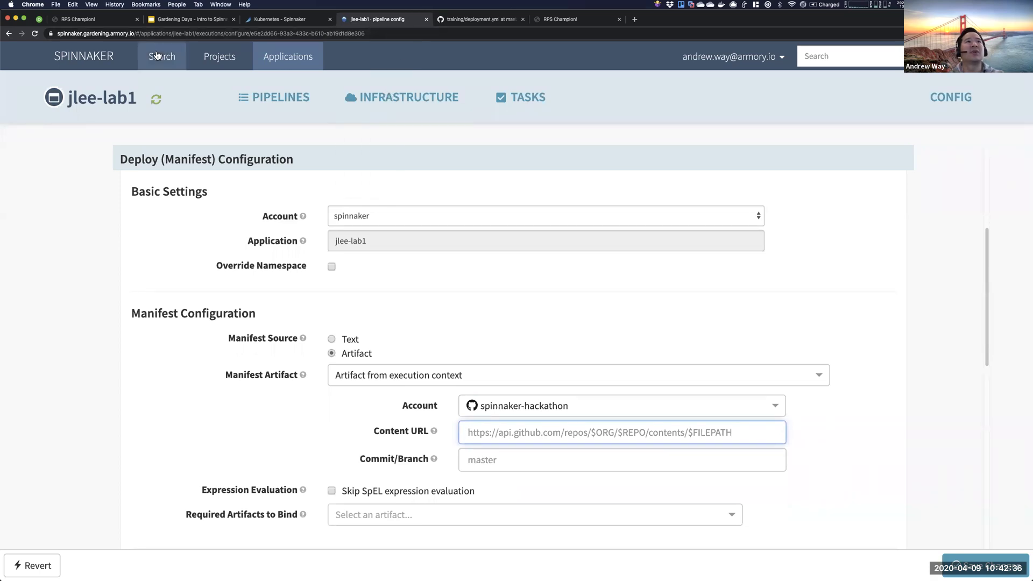
- Copy the example GitHub manifest URL from the lab slides and check the deployment.yml page
{"action": "left_click", "coordinate": [185, 20]}
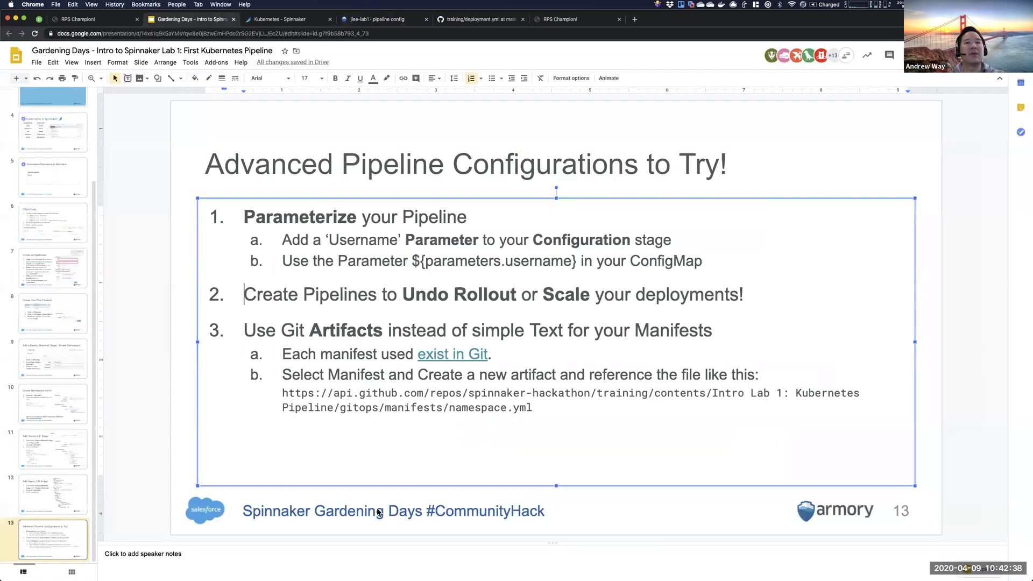
{"action": "left_click_drag", "start_coordinate": [523, 408], "coordinate": [282, 393]}
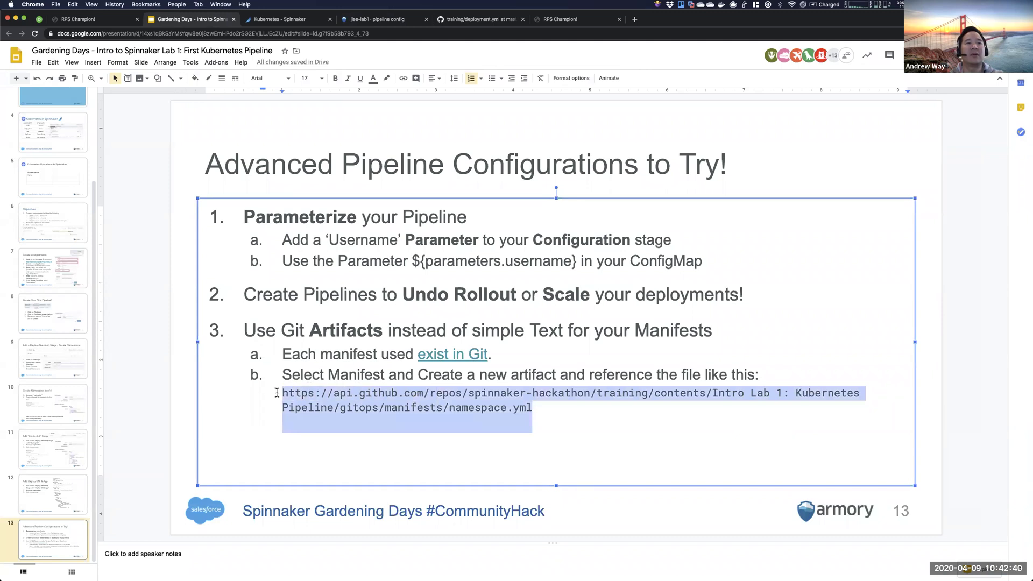
{"action": "left_click", "coordinate": [469, 21]}
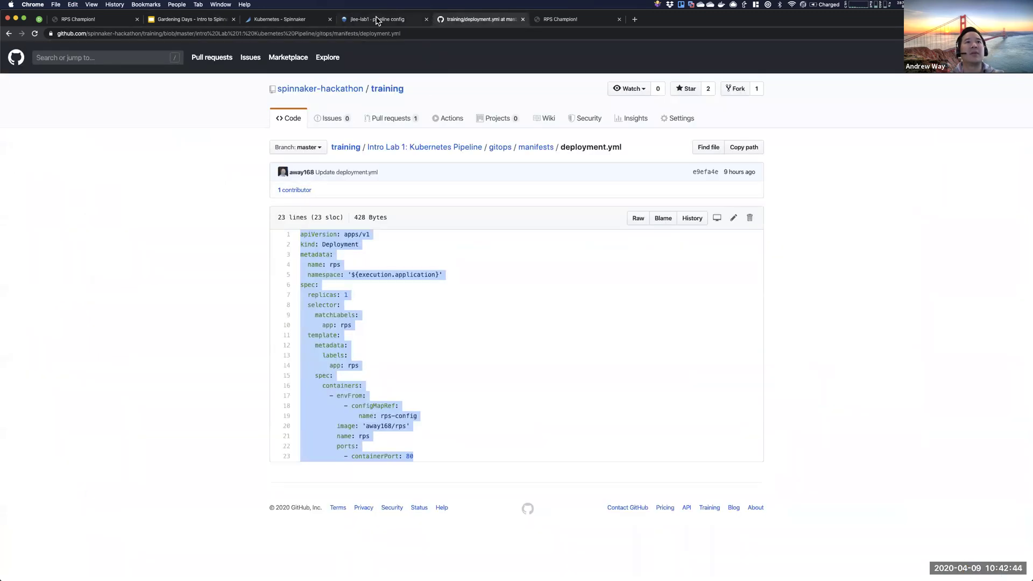
{"action": "left_click", "coordinate": [377, 21]}
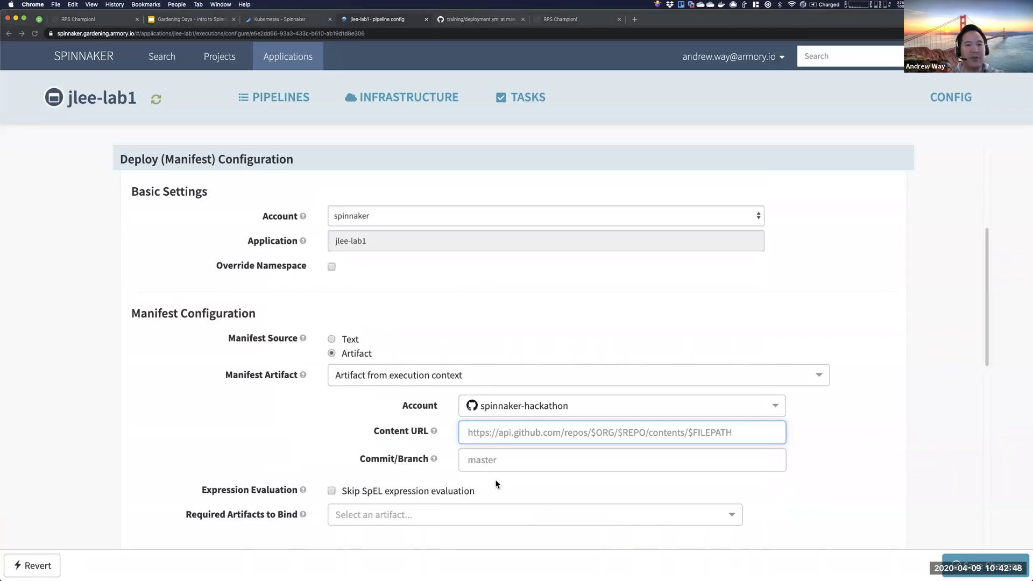
- Paste the copied namespace.yml GitHub contents URL into the artifact's Content URL field
{"action": "scroll", "coordinate": [413, 291], "scroll_direction": "up", "scroll_amount": 5}
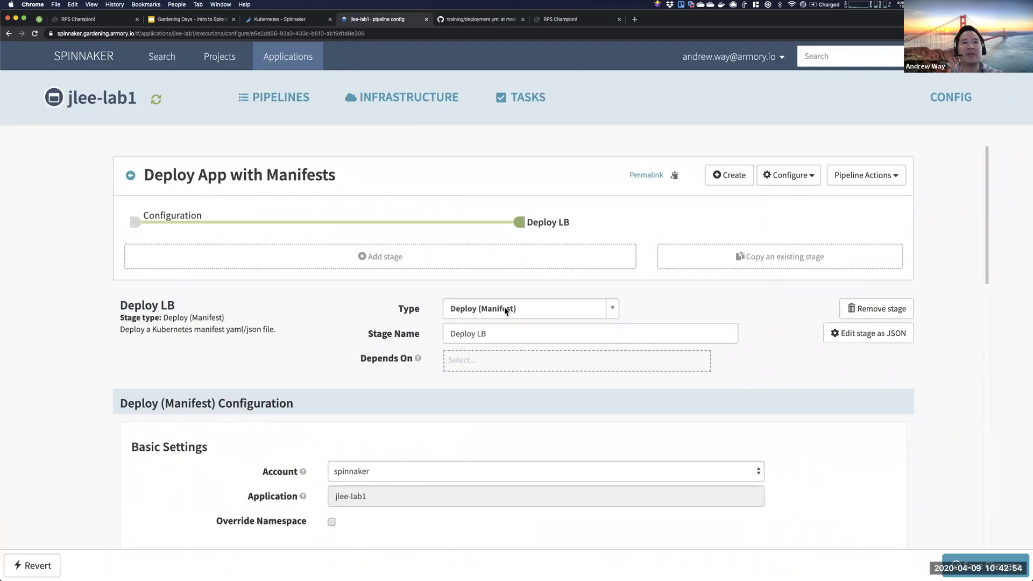
{"action": "scroll", "coordinate": [490, 394], "scroll_direction": "down", "scroll_amount": 3}
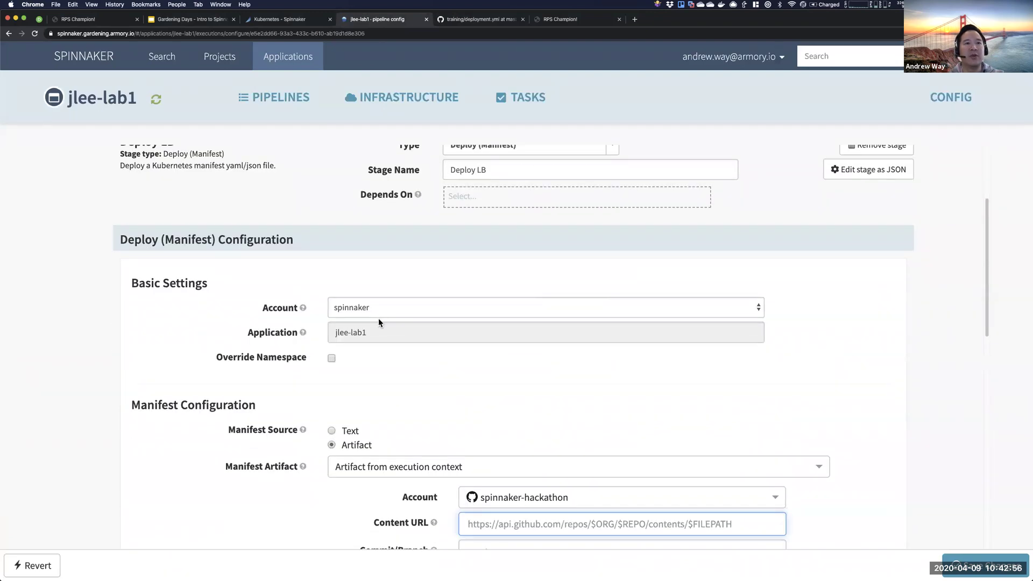
{"action": "scroll", "coordinate": [392, 362], "scroll_direction": "down", "scroll_amount": 1}
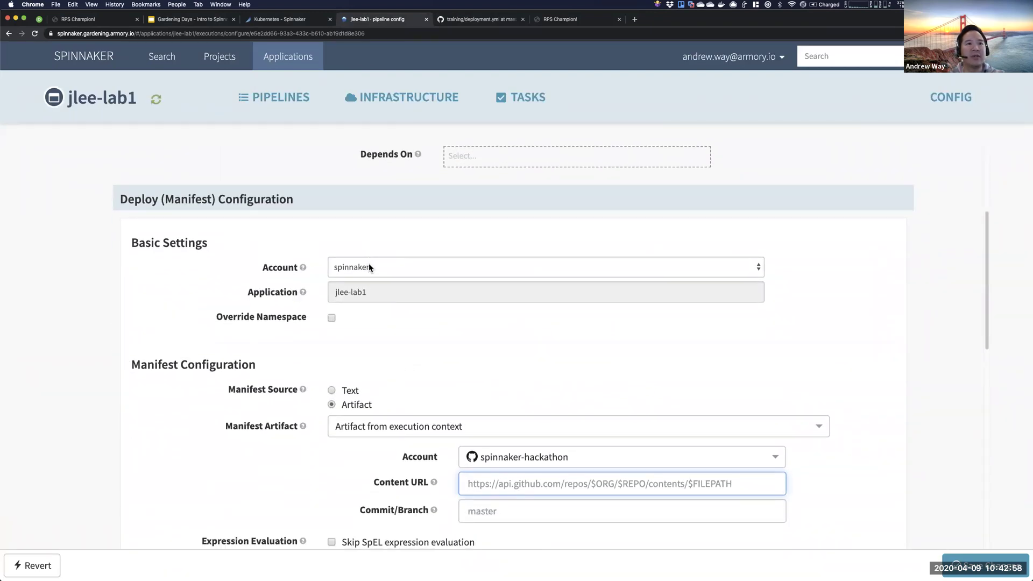
{"action": "scroll", "coordinate": [373, 323], "scroll_direction": "down", "scroll_amount": 3}
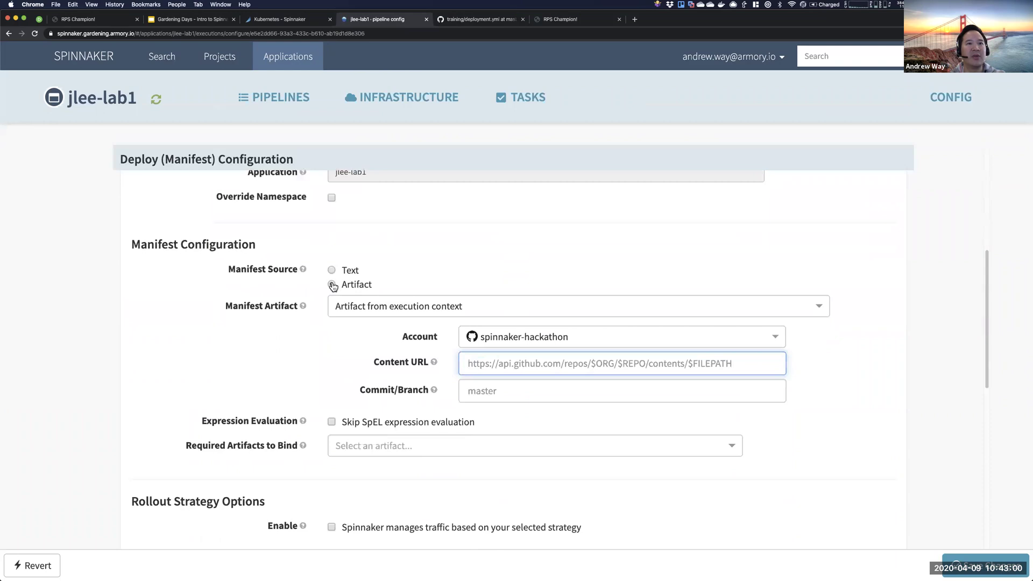
{"action": "left_click", "coordinate": [522, 371]}
{"action": "key", "text": "super+v"}
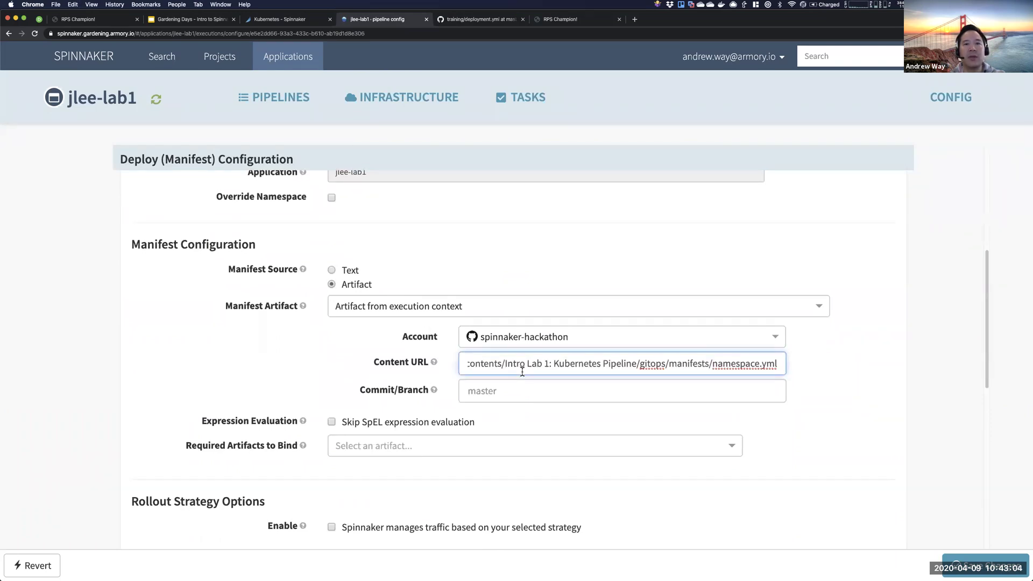
- Walk through the URL's api.github.com, repos, spinnaker-hackathon owner and training repository parts
{"action": "key", "text": "Left"}
{"action": "key", "text": "Left"}
{"action": "key", "text": "Left"}
{"action": "key", "text": "Left"}
{"action": "key", "text": "Left"}
{"action": "key", "text": "Left"}
{"action": "key", "text": "Left"}
{"action": "key", "text": "Left"}
{"action": "key", "text": "Left"}
{"action": "key", "text": "Left"}
{"action": "key", "text": "Left"}
{"action": "key", "text": "Left"}
{"action": "key", "text": "Left"}
{"action": "key", "text": "Left"}
{"action": "key", "text": "Left"}
{"action": "key", "text": "Left"}
{"action": "key", "text": "Left"}
{"action": "key", "text": "Left"}
{"action": "key", "text": "Left"}
{"action": "key", "text": "Left"}
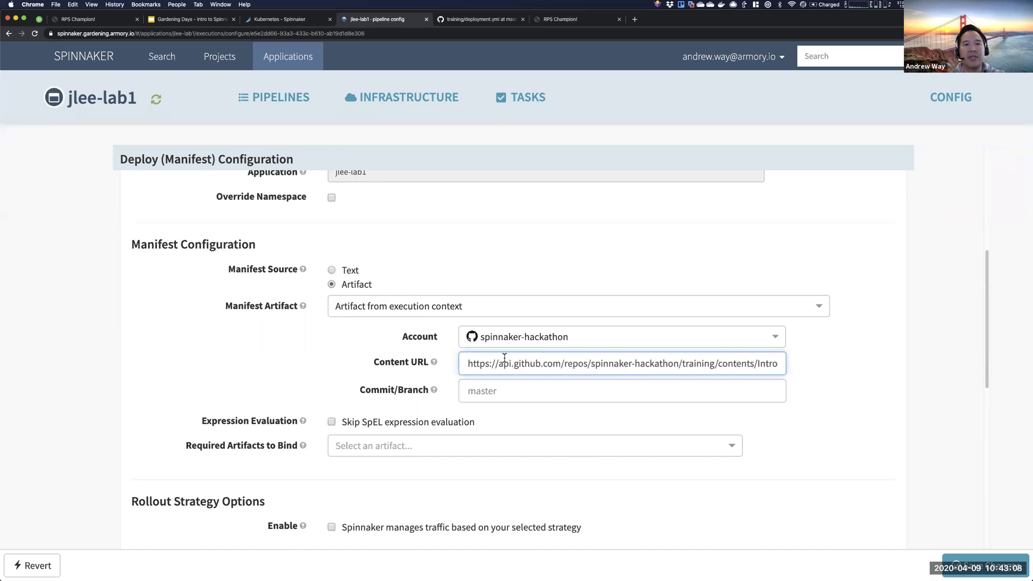
{"action": "left_click_drag", "start_coordinate": [466, 363], "coordinate": [554, 364]}
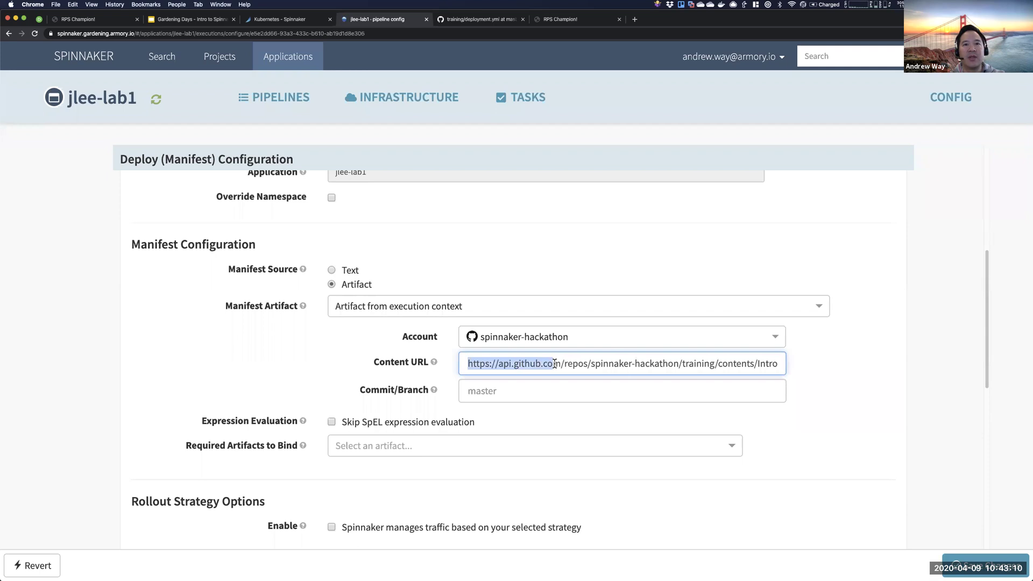
{"action": "double_click", "coordinate": [575, 364]}
{"action": "double_click", "coordinate": [599, 364]}
{"action": "scroll", "coordinate": [664, 371], "scroll_direction": "right", "scroll_amount": 2}
{"action": "scroll", "coordinate": [664, 374], "scroll_direction": "right", "scroll_amount": 3}
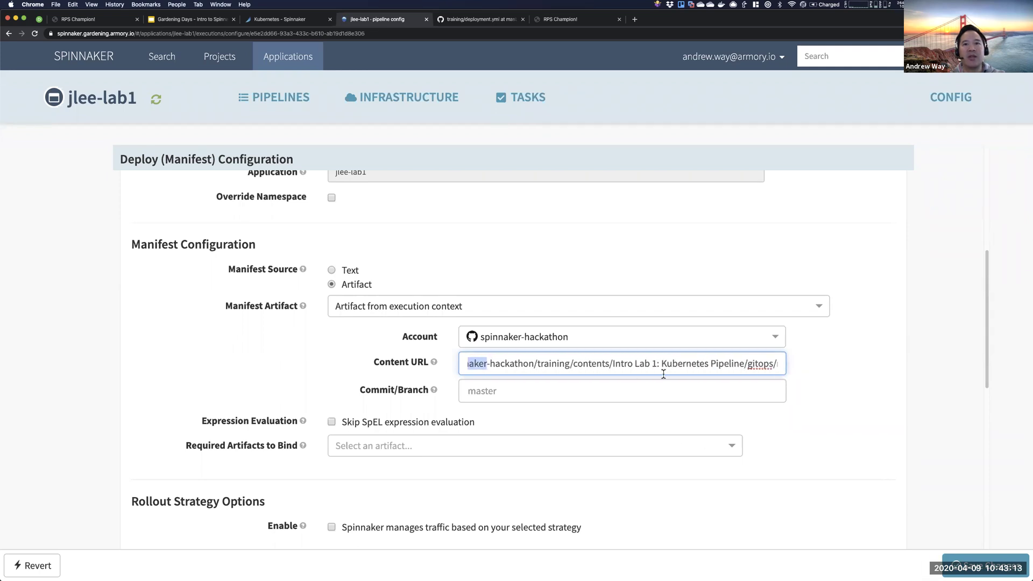
{"action": "double_click", "coordinate": [543, 364]}
{"action": "scroll", "coordinate": [599, 365], "scroll_direction": "right", "scroll_amount": 3}
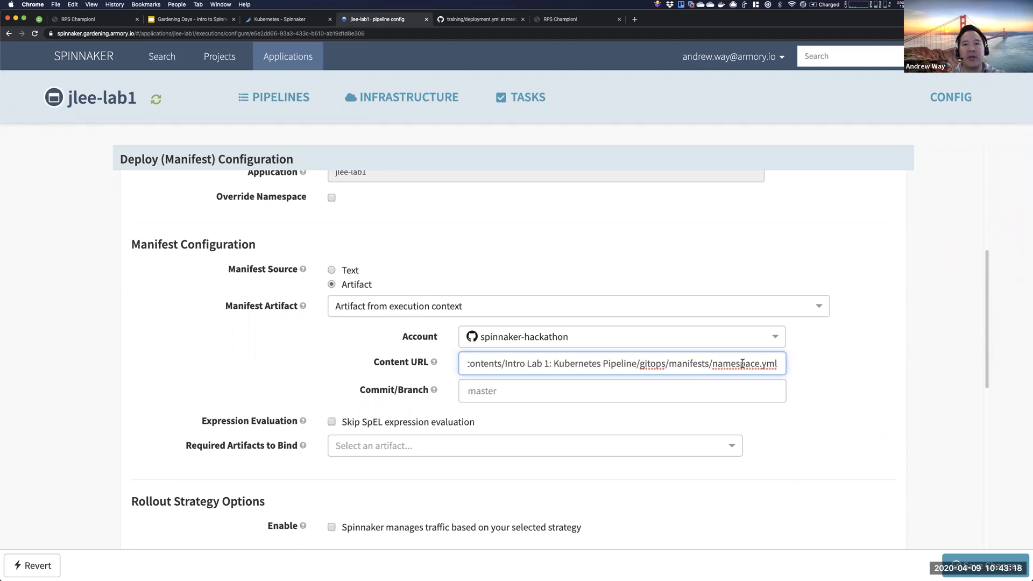
- Change the URL's file name from namespace.yml to service.yml and finish editing the artifact
{"action": "left_click_drag", "start_coordinate": [761, 363], "coordinate": [715, 364]}
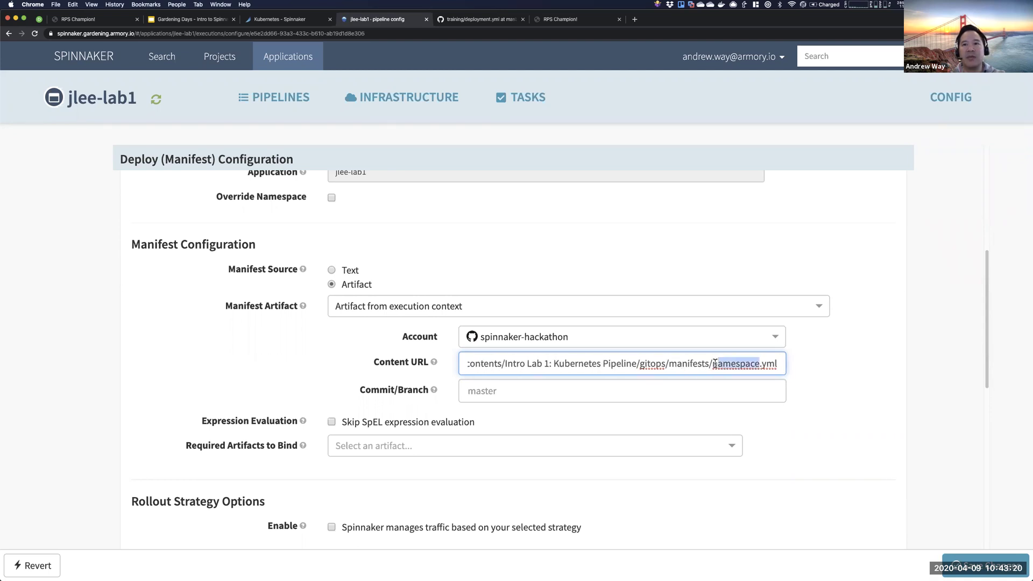
{"action": "type", "text": "service"}
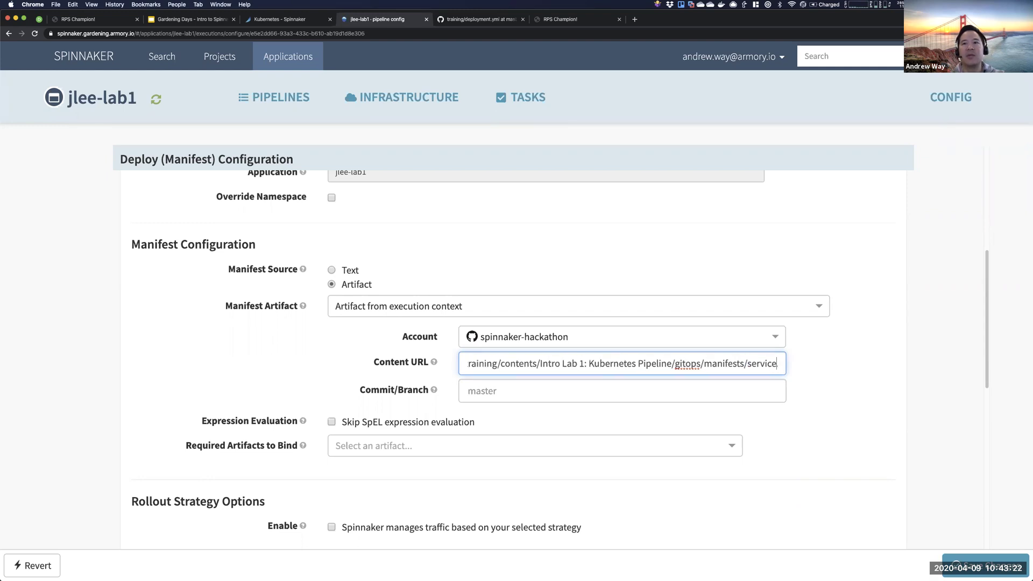
{"action": "left_click", "coordinate": [569, 392]}
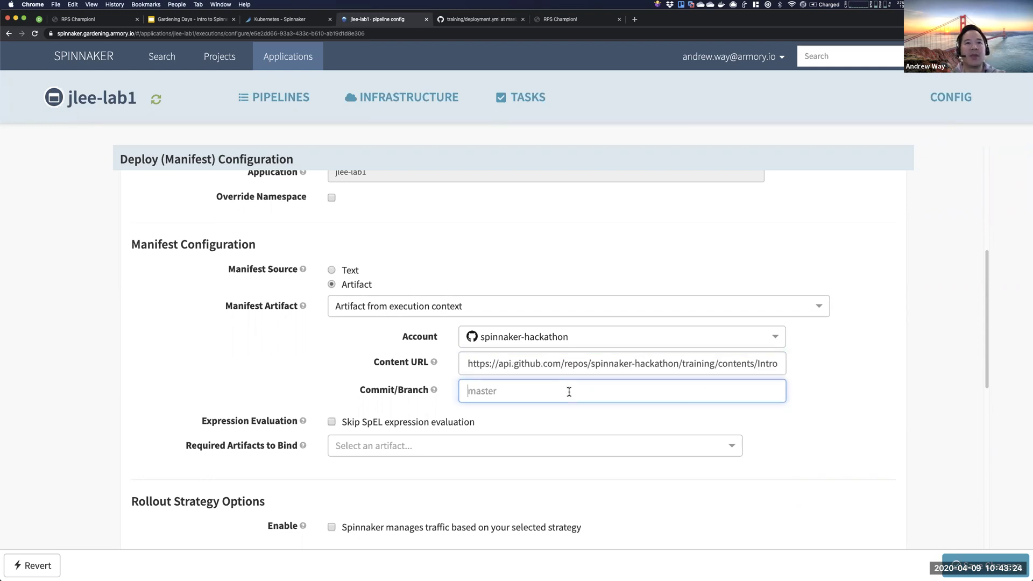
{"action": "left_click", "coordinate": [764, 473]}
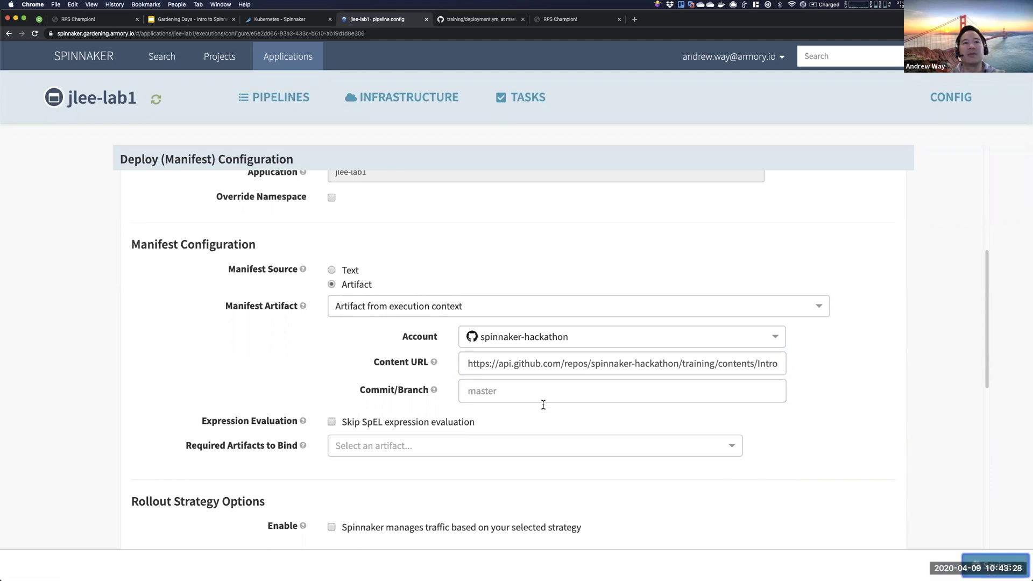
{"action": "scroll", "coordinate": [340, 250], "scroll_direction": "up", "scroll_amount": 6}
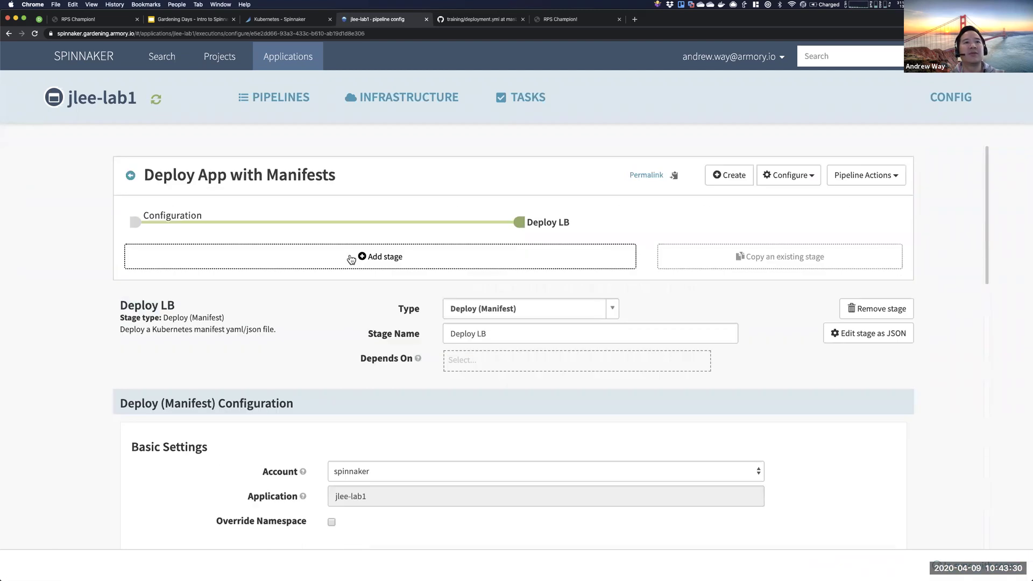
- From the executions list, manually run Deploy App with Manifests; it succeeds in 6 seconds
{"action": "left_click", "coordinate": [130, 180]}
{"action": "scroll", "coordinate": [848, 387], "scroll_direction": "down", "scroll_amount": 4}
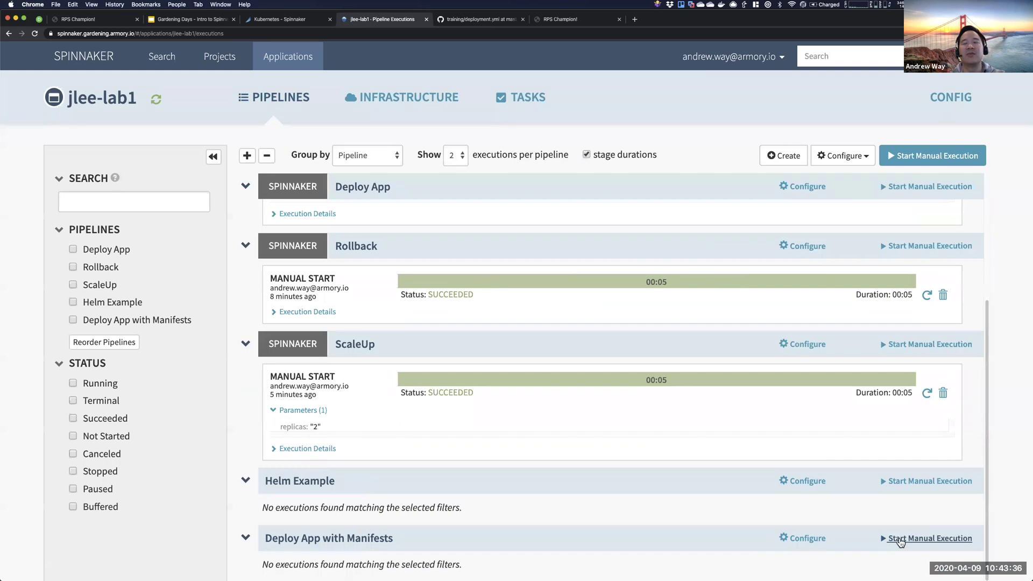
{"action": "left_click", "coordinate": [930, 538]}
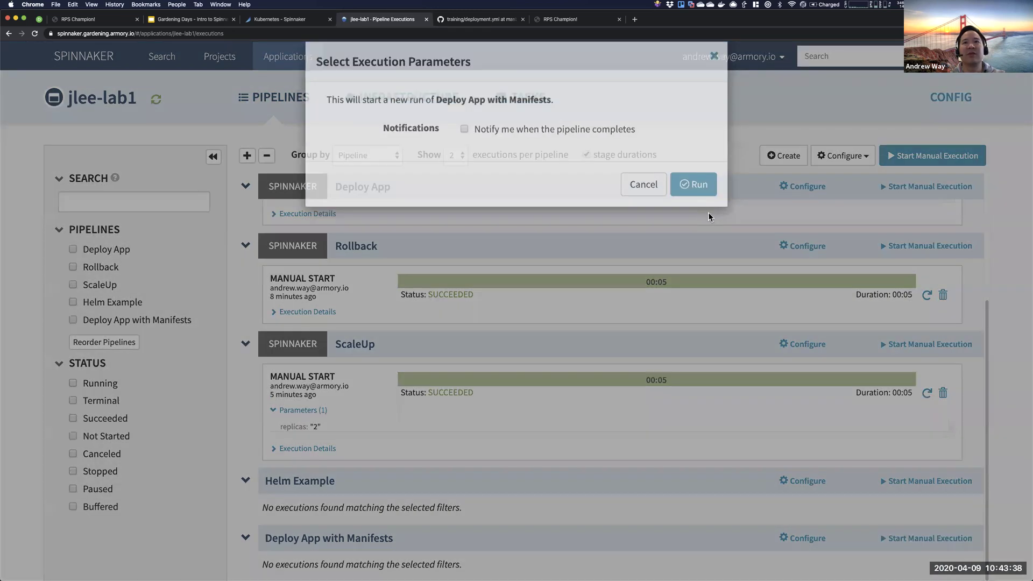
{"action": "left_click", "coordinate": [700, 186]}
{"action": "scroll", "coordinate": [566, 322], "scroll_direction": "down", "scroll_amount": 1}
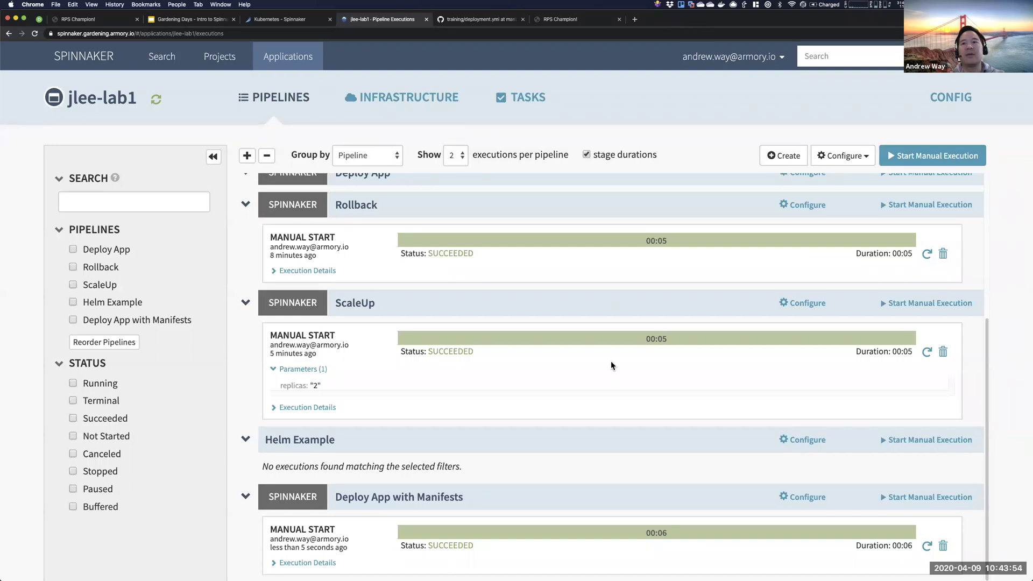
- Add a Deploy (Manifest) stage to the pipeline and name it Deploy ConfigMap
{"action": "left_click", "coordinate": [800, 499]}
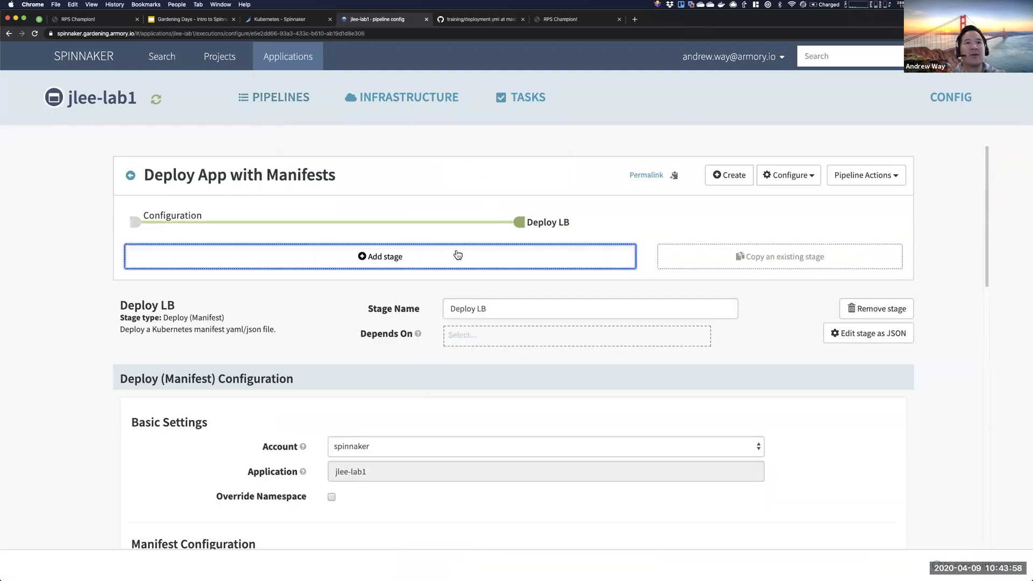
{"action": "left_click", "coordinate": [457, 255]}
{"action": "left_click", "coordinate": [494, 310]}
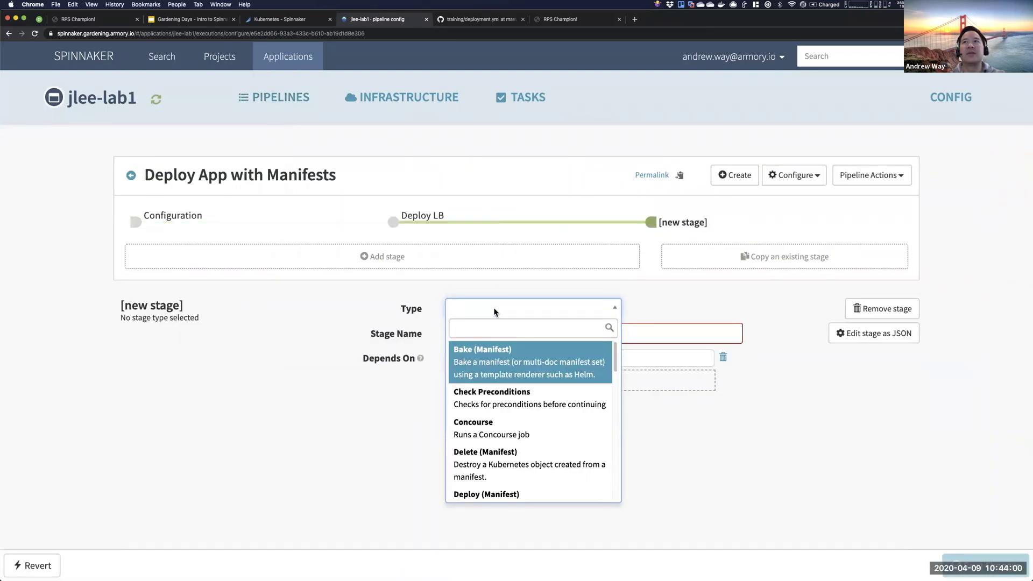
{"action": "type", "text": "deploy"}
{"action": "key", "text": "Return"}
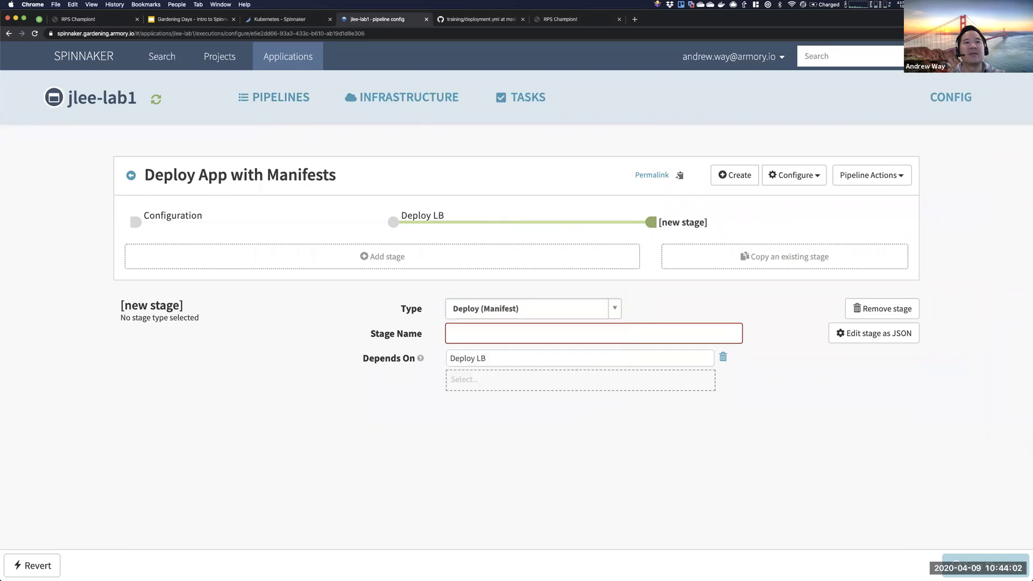
{"action": "left_click_drag", "start_coordinate": [517, 333], "coordinate": [477, 334]}
{"action": "key", "text": "BackSpace"}
{"action": "type", "text": "Congi"}
{"action": "key", "text": "BackSpace"}
{"action": "key", "text": "BackSpace"}
{"action": "type", "text": "figMap"}
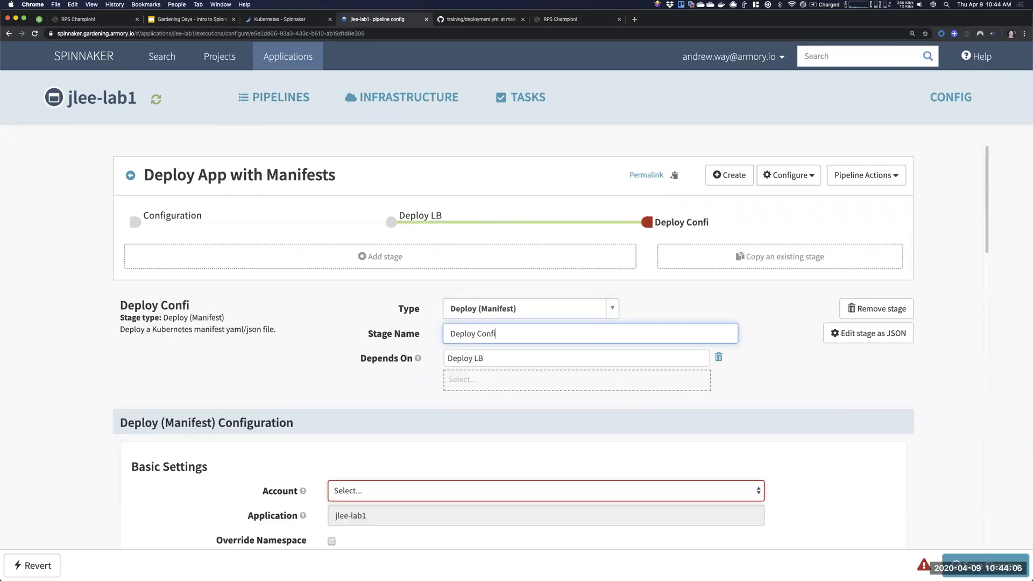
{"action": "left_click", "coordinate": [405, 399]}
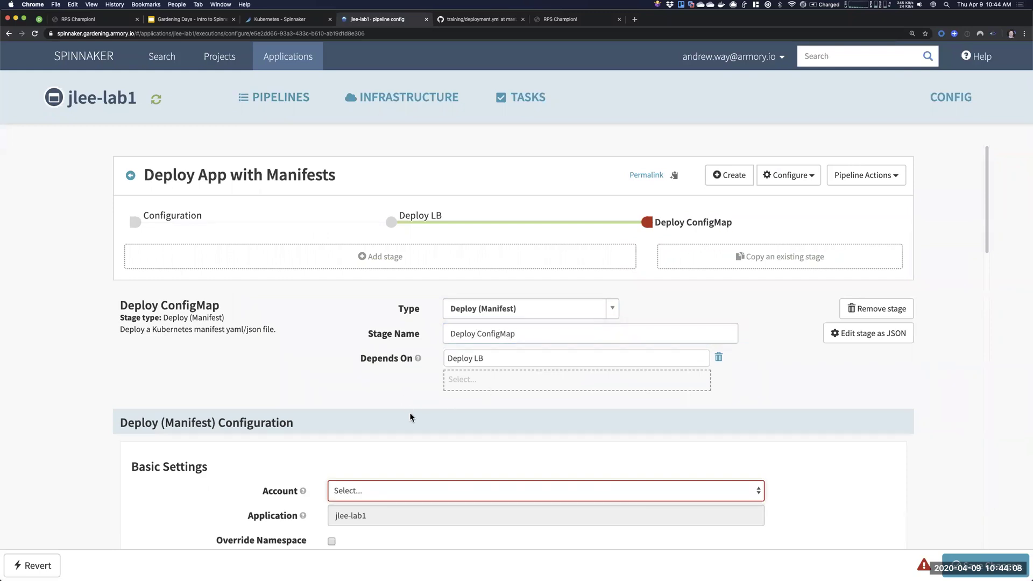
- Set the stage account to spinnaker and define a new spinnaker-hackathon GitHub manifest artifact
{"action": "scroll", "coordinate": [409, 412], "scroll_direction": "down", "scroll_amount": 2}
{"action": "scroll", "coordinate": [410, 377], "scroll_direction": "down", "scroll_amount": 3}
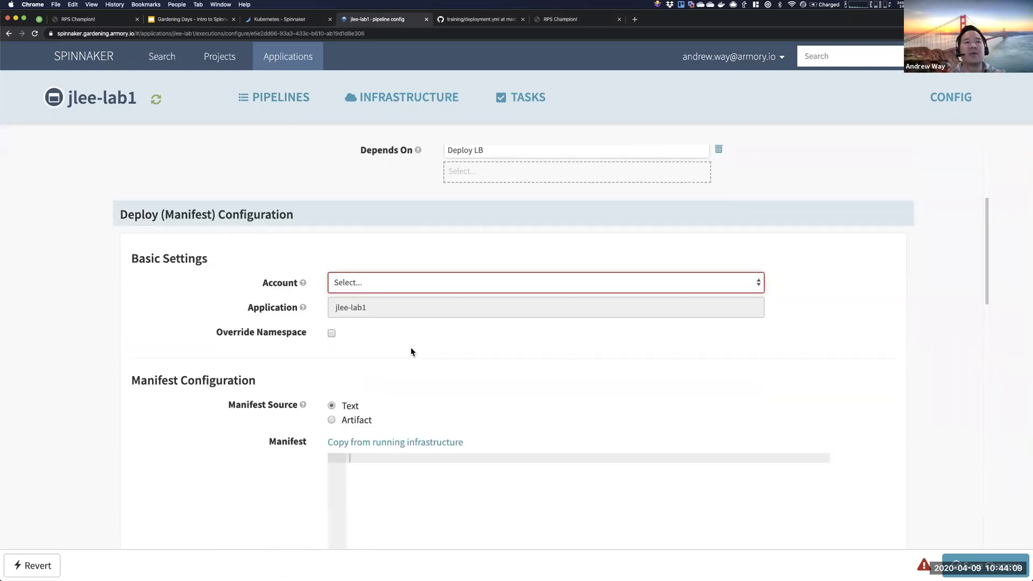
{"action": "left_click", "coordinate": [398, 289]}
{"action": "left_click", "coordinate": [395, 293]}
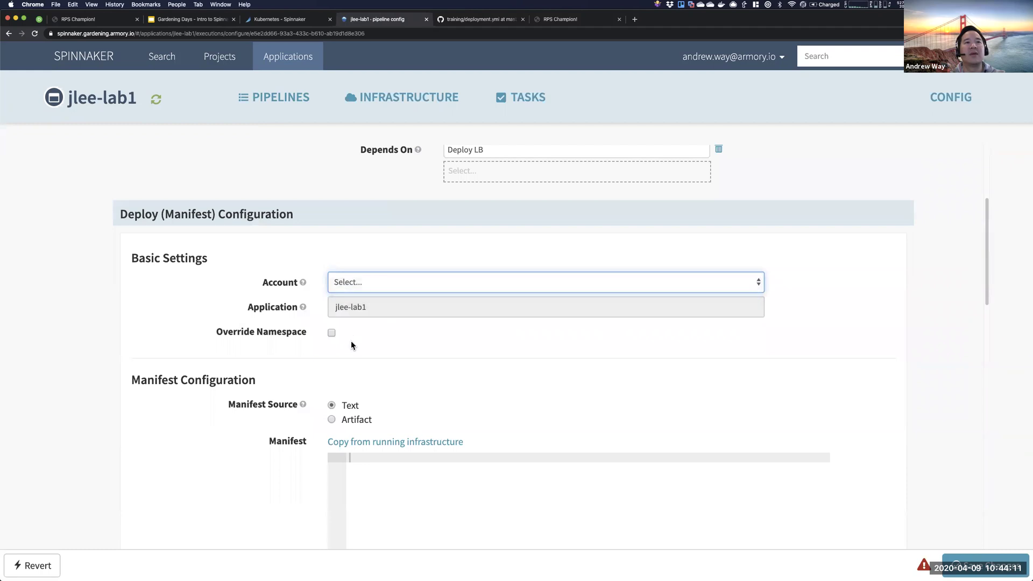
{"action": "left_click", "coordinate": [332, 419]}
{"action": "left_click", "coordinate": [362, 439]}
{"action": "left_click", "coordinate": [366, 463]}
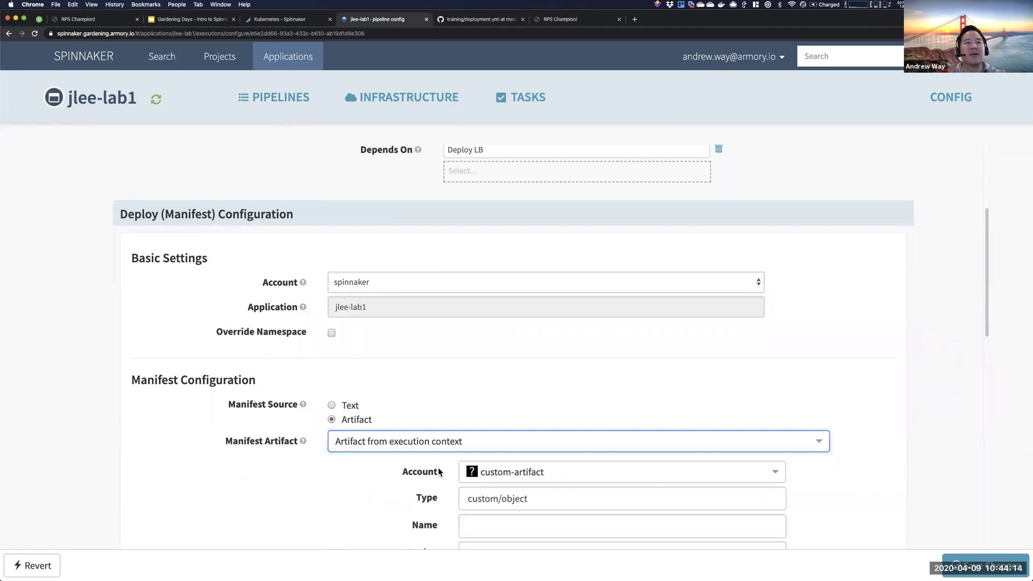
{"action": "left_click", "coordinate": [488, 472]}
{"action": "left_click", "coordinate": [506, 444]}
- Point the artifact's content URL at configmap.yml, then add another blank stage
{"action": "left_click", "coordinate": [516, 498]}
{"action": "key", "text": "super+v"}
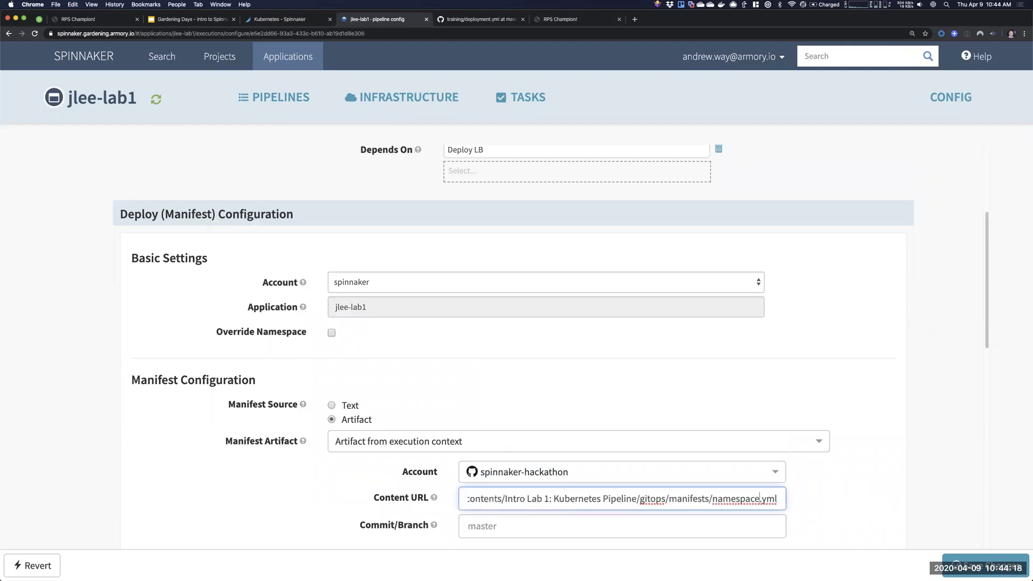
{"action": "key", "text": "BackSpace"}
{"action": "key", "text": "BackSpace"}
{"action": "key", "text": "BackSpace"}
{"action": "key", "text": "BackSpace"}
{"action": "key", "text": "BackSpace"}
{"action": "key", "text": "BackSpace"}
{"action": "key", "text": "BackSpace"}
{"action": "key", "text": "BackSpace"}
{"action": "key", "text": "BackSpace"}
{"action": "type", "text": "co"}
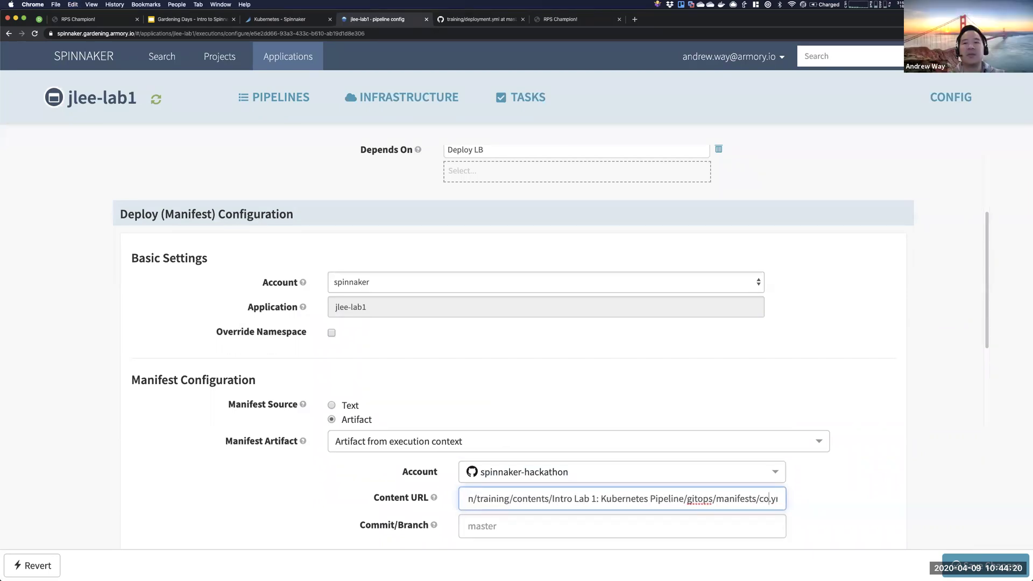
{"action": "type", "text": "nfigmap"}
{"action": "left_click", "coordinate": [489, 374]}
{"action": "scroll", "coordinate": [517, 409], "scroll_direction": "down", "scroll_amount": 3}
{"action": "left_click", "coordinate": [534, 407]}
{"action": "key", "text": "super+Right"}
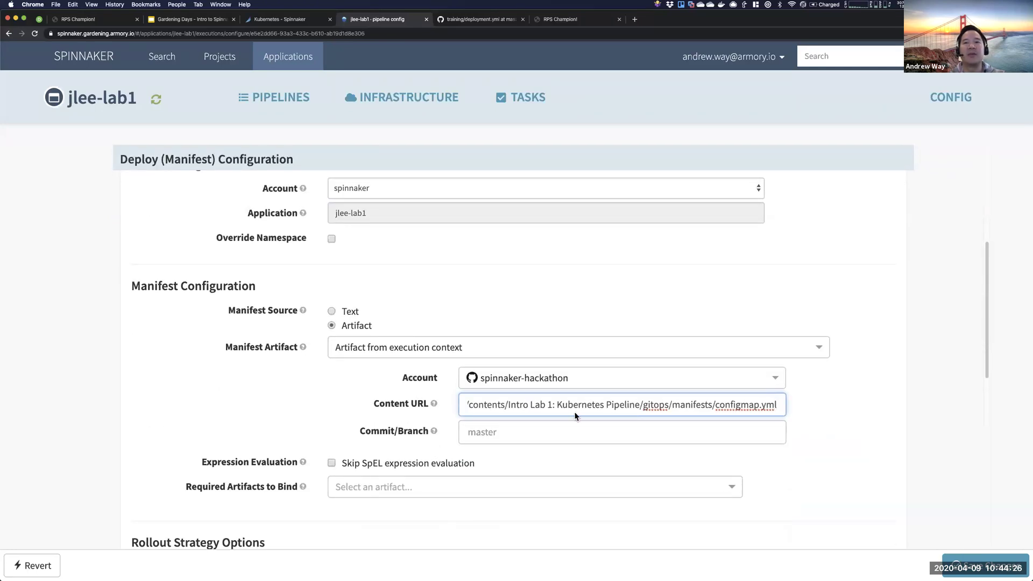
{"action": "left_click", "coordinate": [529, 294]}
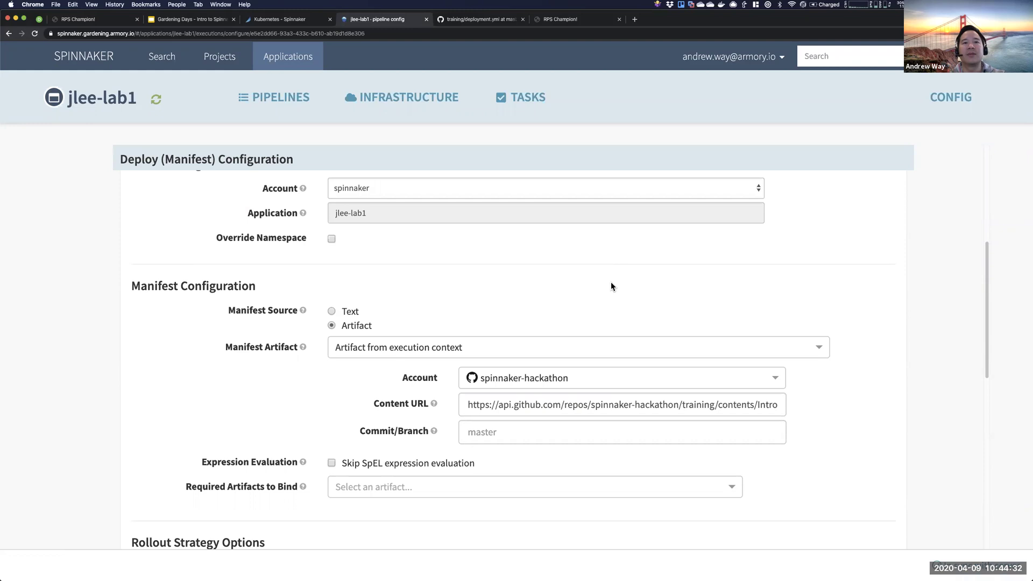
{"action": "scroll", "coordinate": [566, 287], "scroll_direction": "up", "scroll_amount": 5}
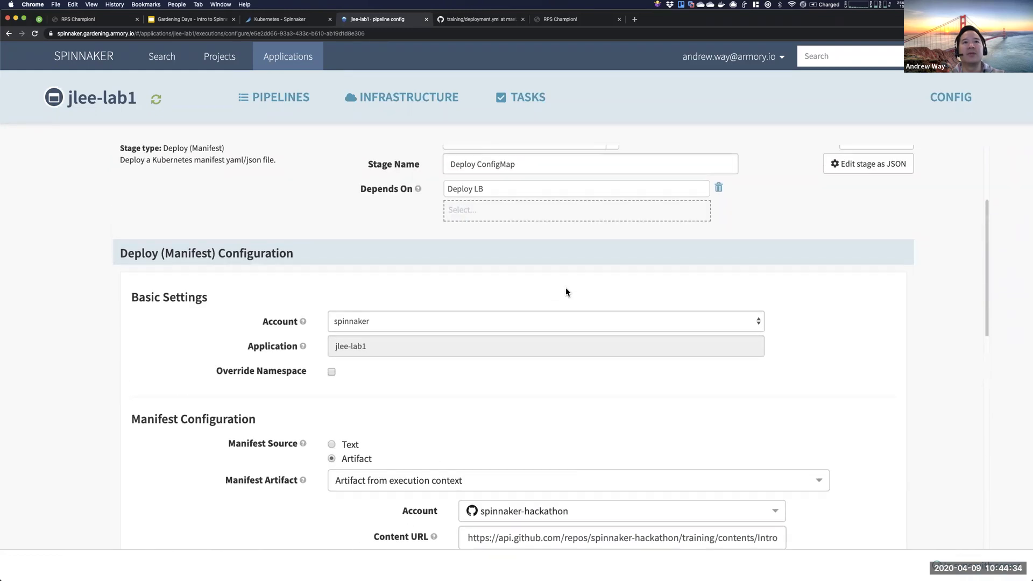
{"action": "left_click", "coordinate": [576, 240]}
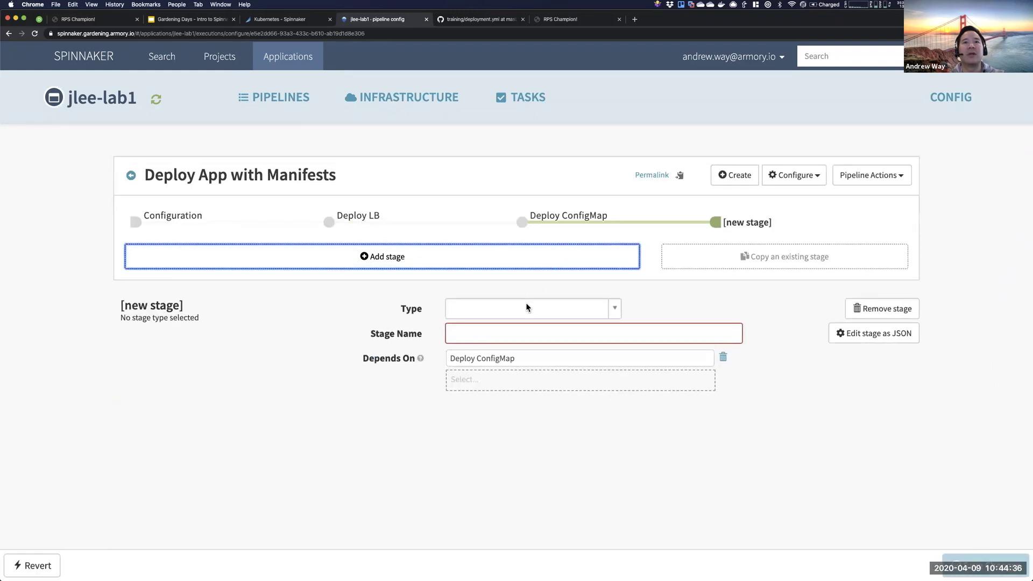
- Make the new stage a Deploy (Manifest) stage named Deploy App
{"action": "left_click", "coordinate": [526, 307]}
{"action": "type", "text": "Deploy"}
{"action": "key", "text": "Return"}
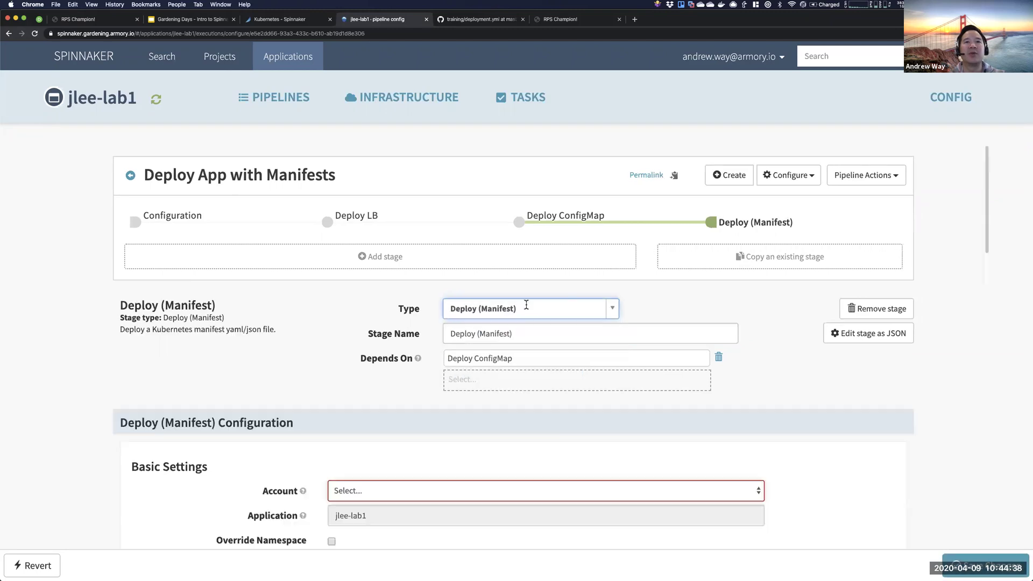
{"action": "left_click_drag", "start_coordinate": [474, 333], "coordinate": [639, 338]}
{"action": "key", "text": "BackSpace"}
{"action": "type", "text": "App"}
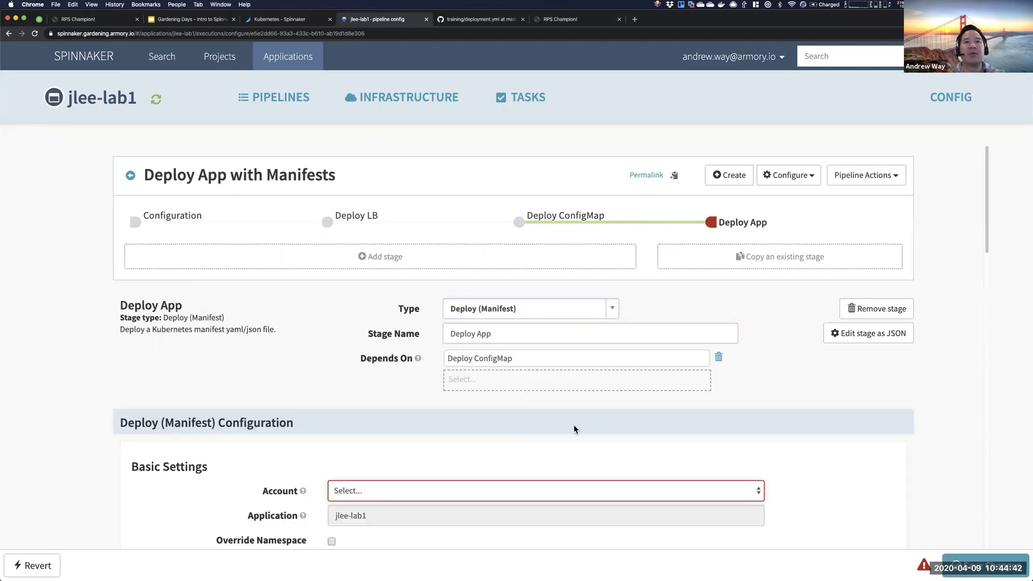
- Set the account to spinnaker and define a new spinnaker-hackathon GitHub manifest artifact
{"action": "scroll", "coordinate": [556, 438], "scroll_direction": "down", "scroll_amount": 3}
{"action": "left_click", "coordinate": [471, 317]}
{"action": "left_click", "coordinate": [451, 329]}
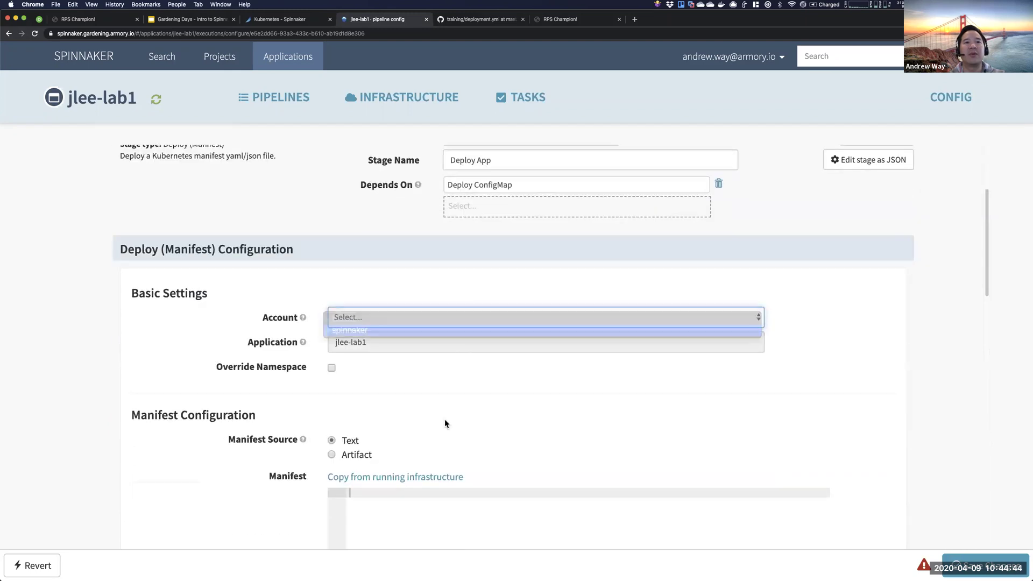
{"action": "scroll", "coordinate": [446, 430], "scroll_direction": "down", "scroll_amount": 3}
{"action": "left_click", "coordinate": [356, 311]}
{"action": "left_click", "coordinate": [445, 329]}
{"action": "left_click", "coordinate": [443, 349]}
{"action": "left_click", "coordinate": [509, 377]}
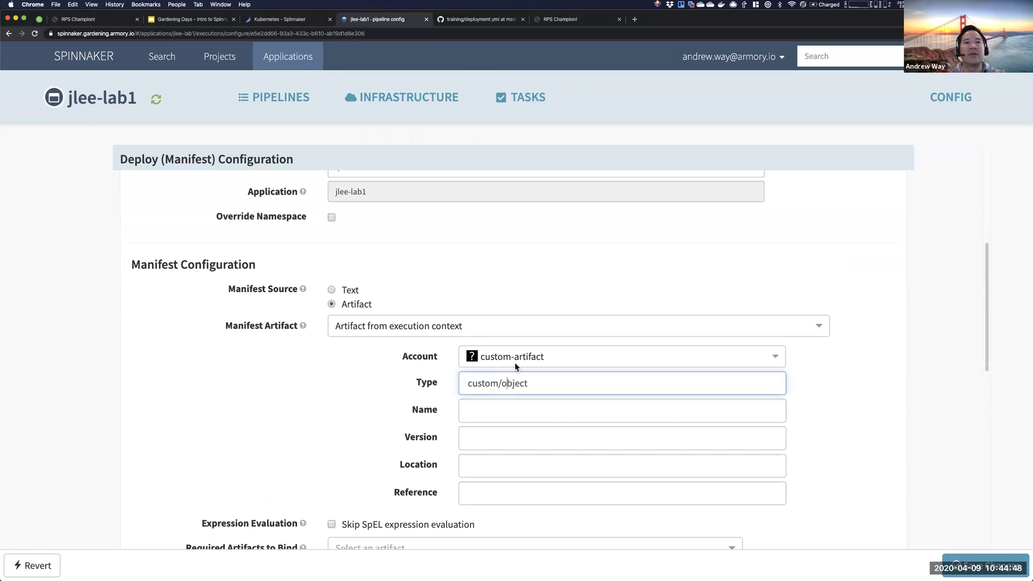
{"action": "left_click", "coordinate": [517, 364]}
- Set the artifact content URL to the gitops/manifests/deployment.yml file
{"action": "left_click", "coordinate": [507, 430]}
{"action": "left_click", "coordinate": [519, 387]}
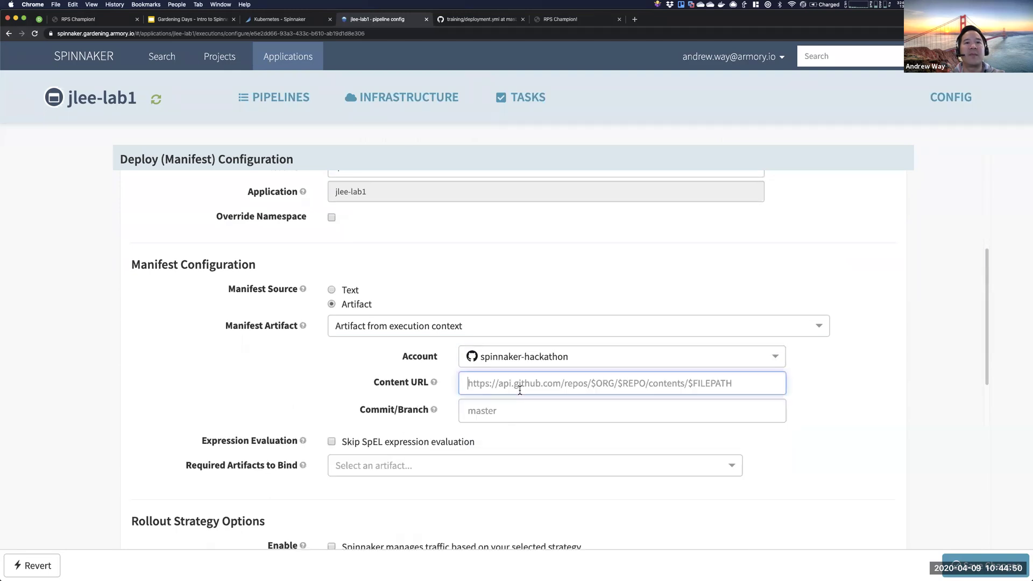
{"action": "key", "text": "cmd+v"}
{"action": "key", "text": "BackSpace"}
{"action": "key", "text": "BackSpace"}
{"action": "key", "text": "BackSpace"}
{"action": "key", "text": "BackSpace"}
{"action": "key", "text": "BackSpace"}
{"action": "key", "text": "BackSpace"}
{"action": "key", "text": "BackSpace"}
{"action": "key", "text": "BackSpace"}
{"action": "key", "text": "BackSpace"}
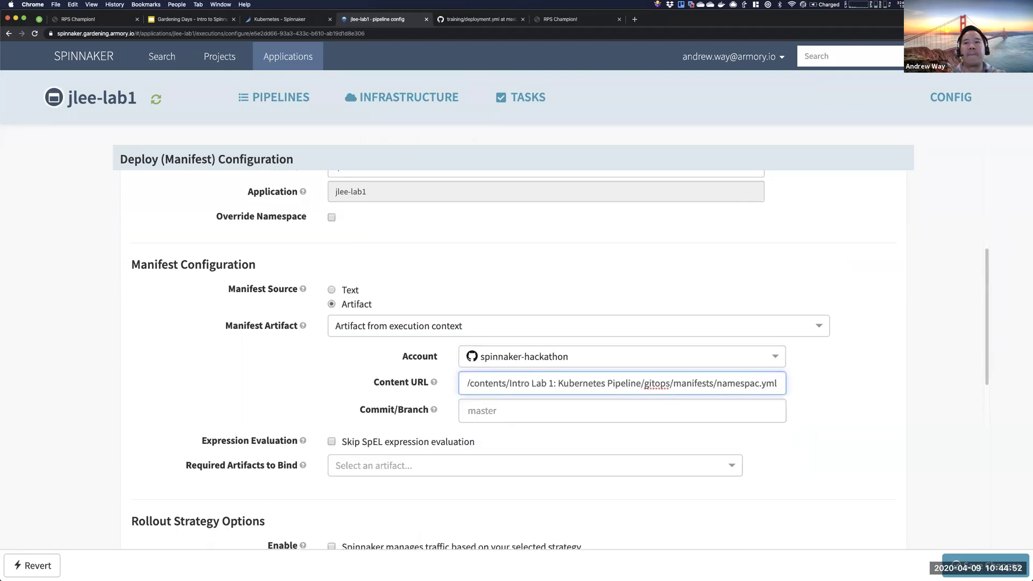
{"action": "type", "text": "dep"}
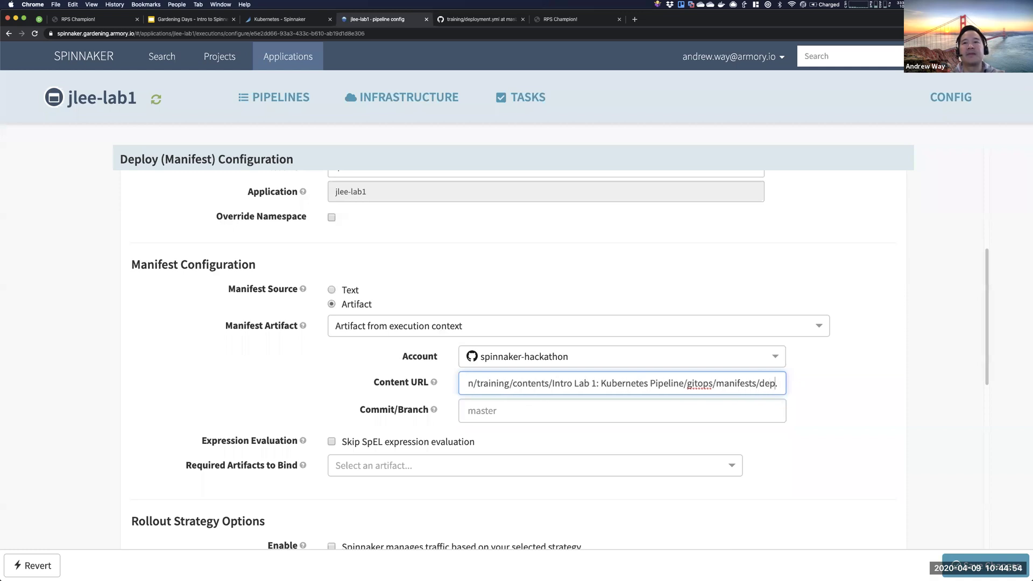
{"action": "type", "text": "loyment"}
{"action": "left_click", "coordinate": [501, 256]}
{"action": "left_click", "coordinate": [495, 381]}
{"action": "key", "text": "End"}
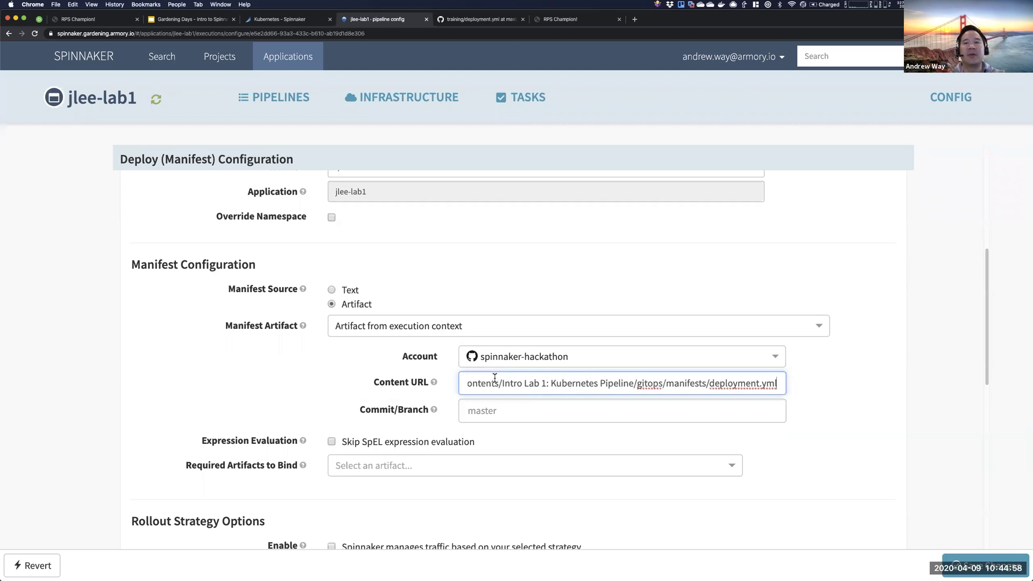
{"action": "key", "text": "Home"}
{"action": "key", "text": "super+a"}
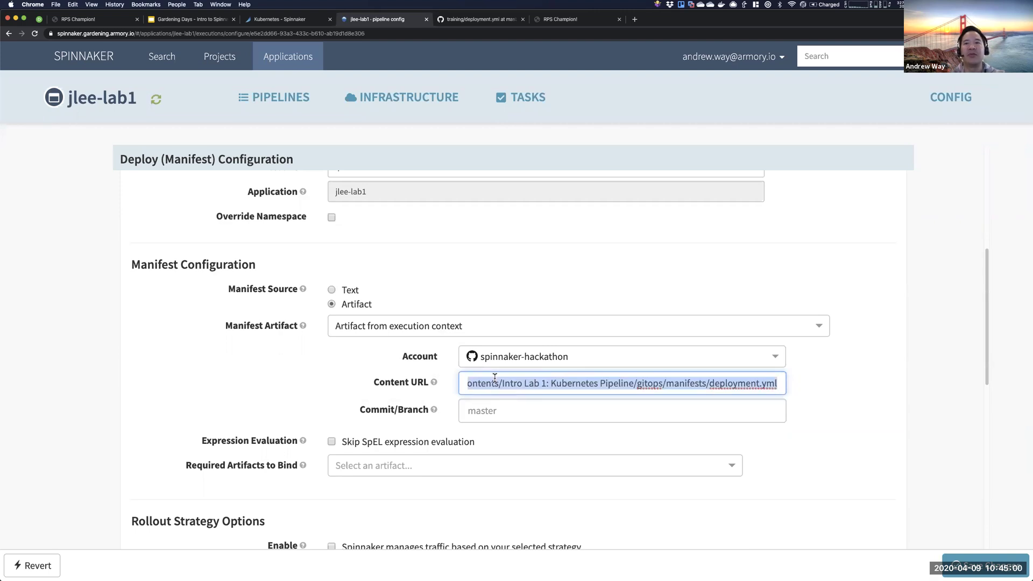
{"action": "left_click", "coordinate": [474, 19]}
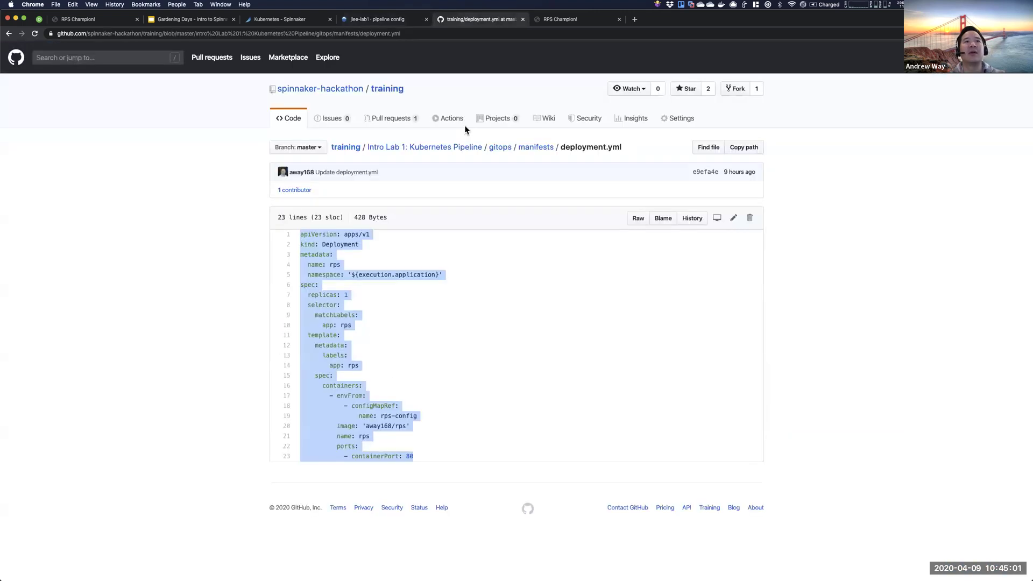
{"action": "left_click", "coordinate": [389, 288]}
{"action": "left_click_drag", "start_coordinate": [419, 416], "coordinate": [371, 426]}
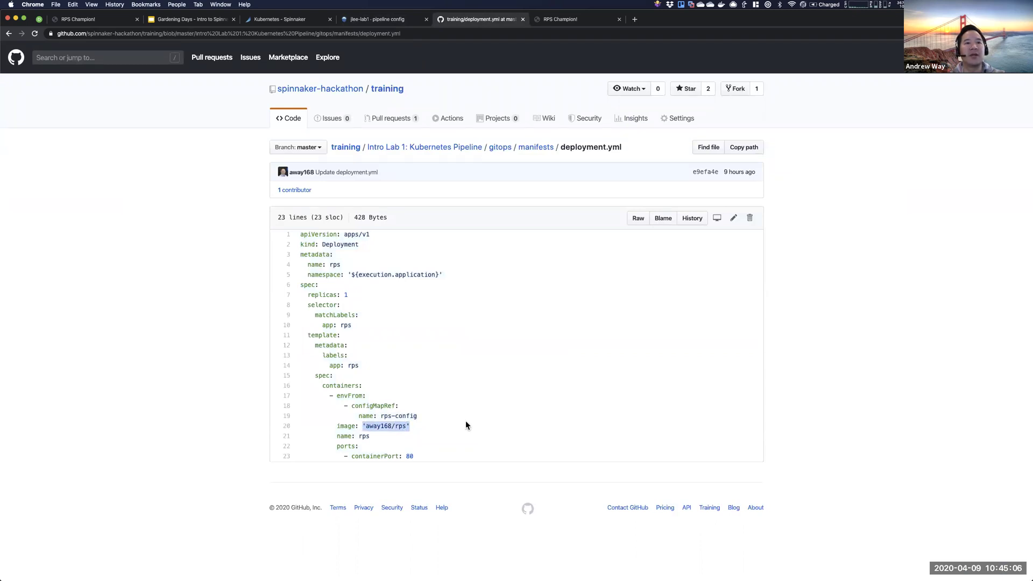
{"action": "left_click", "coordinate": [422, 416]}
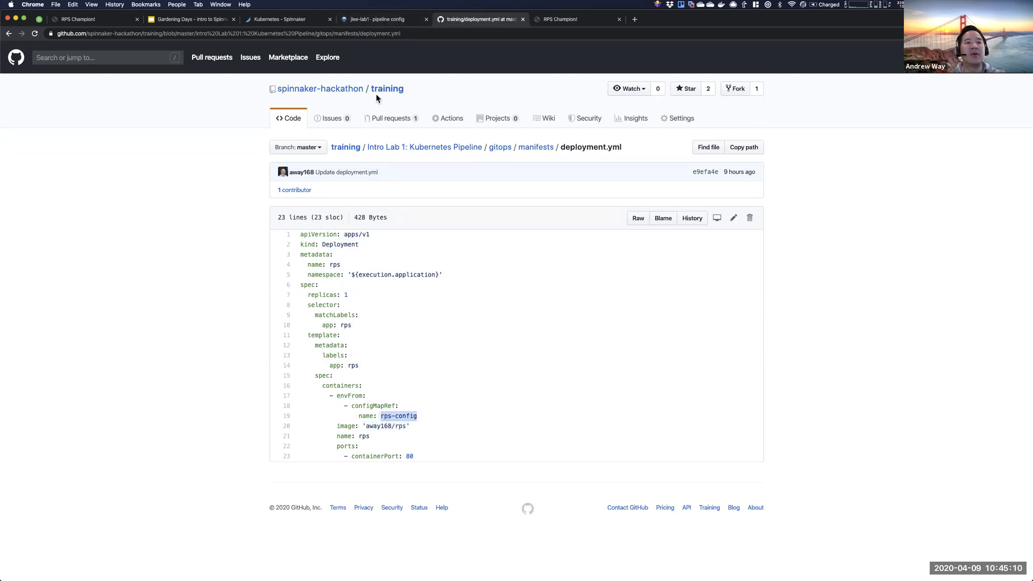
{"action": "left_click", "coordinate": [369, 20]}
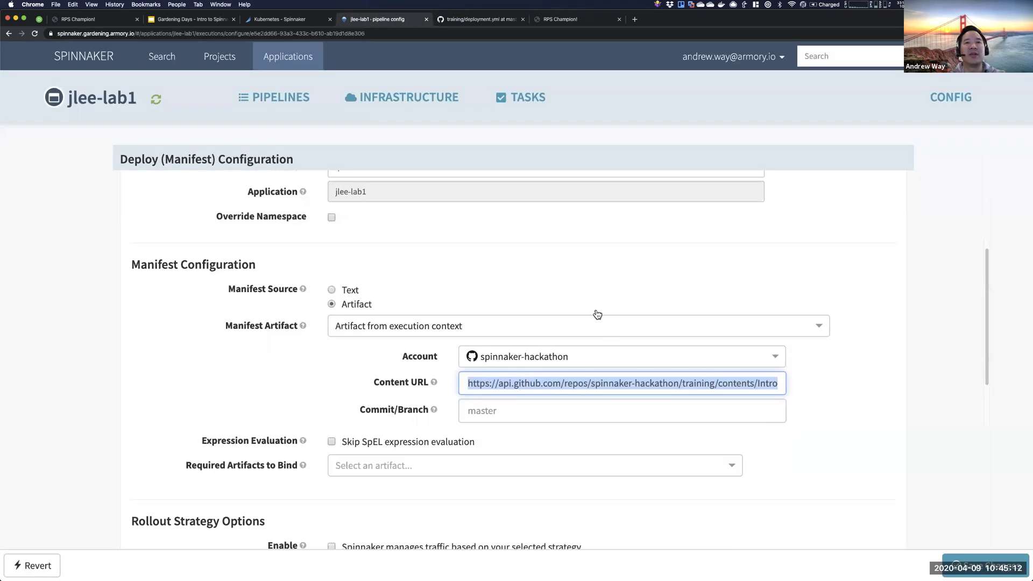
- Under Required Artifacts to Bind, define a new artifact with the docker-registry account
{"action": "scroll", "coordinate": [598, 315], "scroll_direction": "up", "scroll_amount": 8}
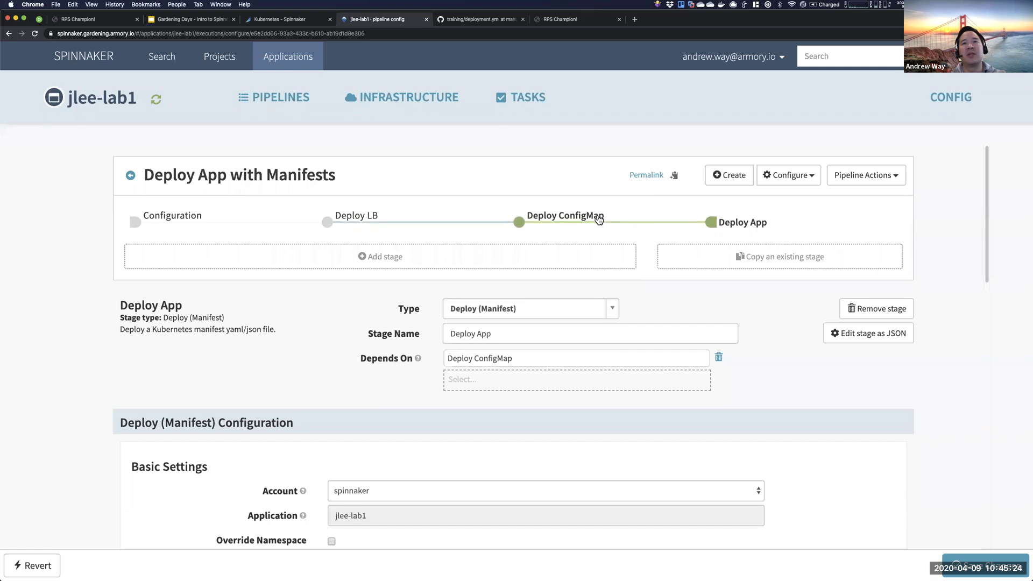
{"action": "scroll", "coordinate": [670, 277], "scroll_direction": "down", "scroll_amount": 8}
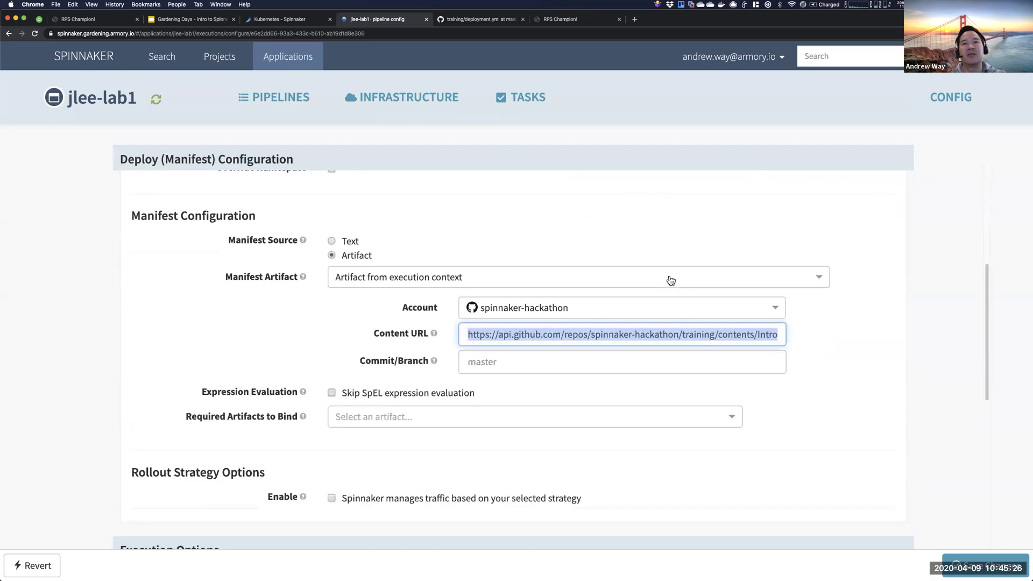
{"action": "scroll", "coordinate": [452, 280], "scroll_direction": "up", "scroll_amount": 2}
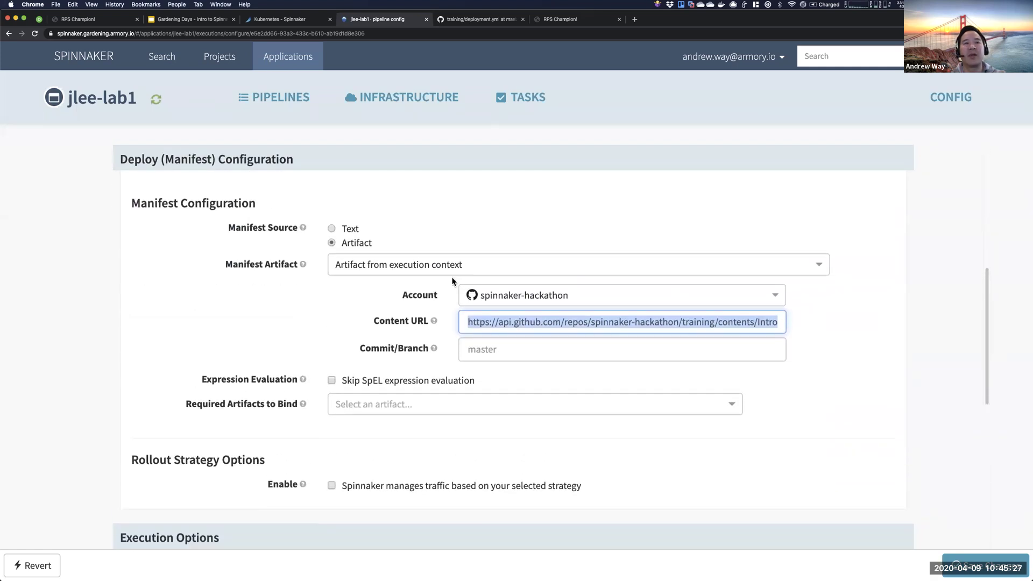
{"action": "left_click", "coordinate": [541, 353]}
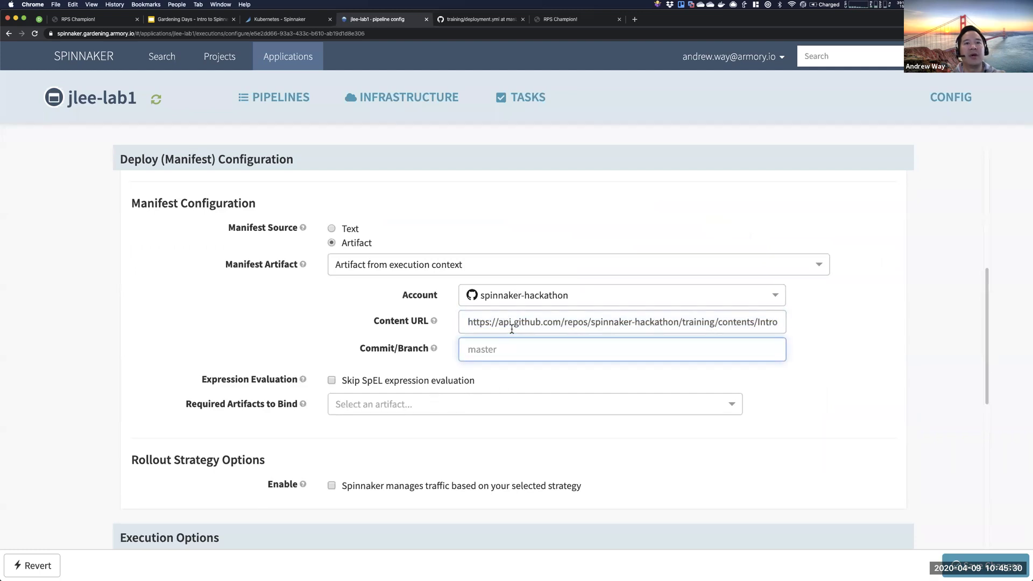
{"action": "left_click", "coordinate": [453, 403]}
{"action": "left_click", "coordinate": [272, 407]}
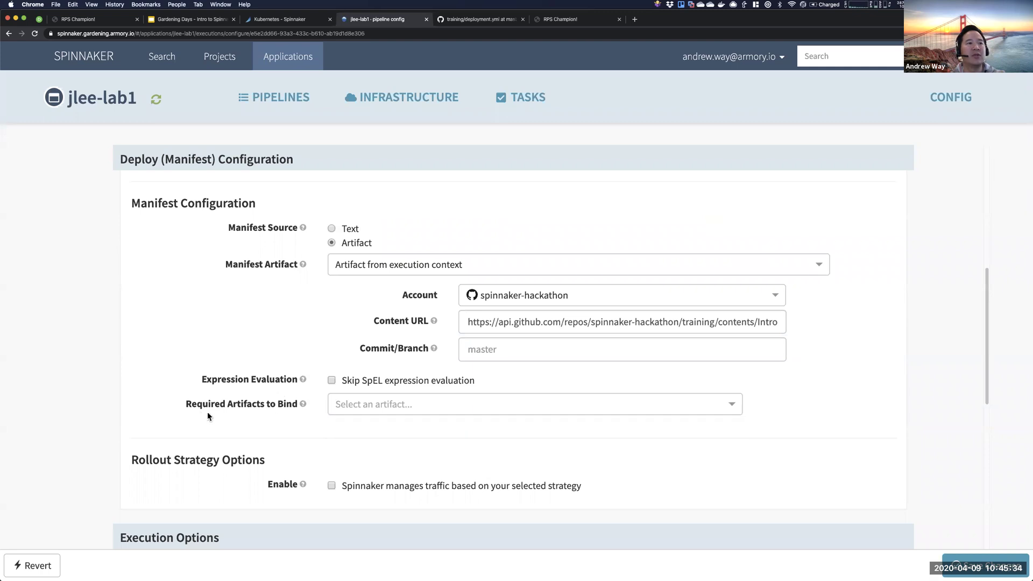
{"action": "left_click_drag", "start_coordinate": [188, 407], "coordinate": [316, 421]}
{"action": "left_click", "coordinate": [375, 401]}
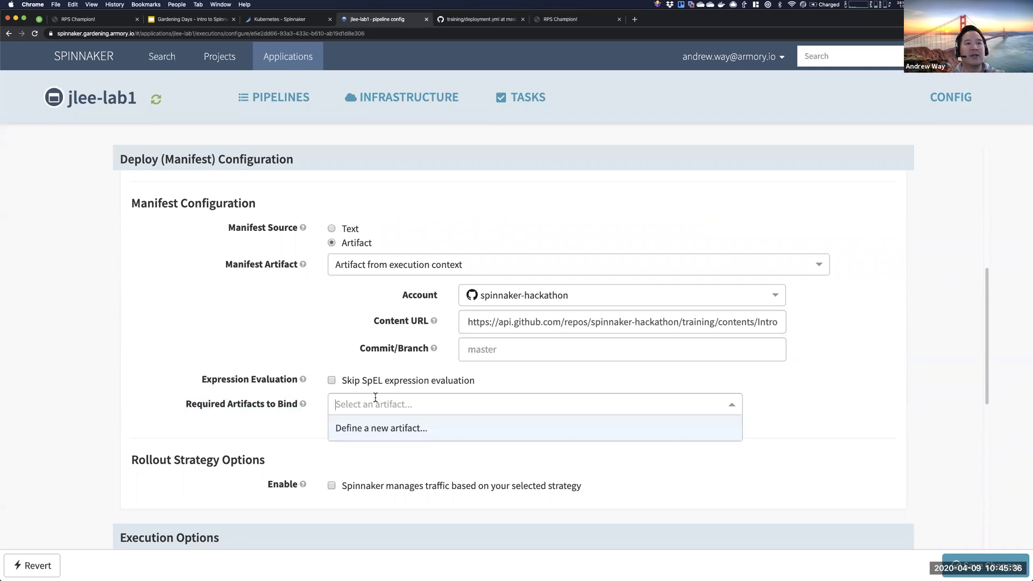
{"action": "left_click", "coordinate": [381, 429]}
{"action": "left_click", "coordinate": [500, 436]}
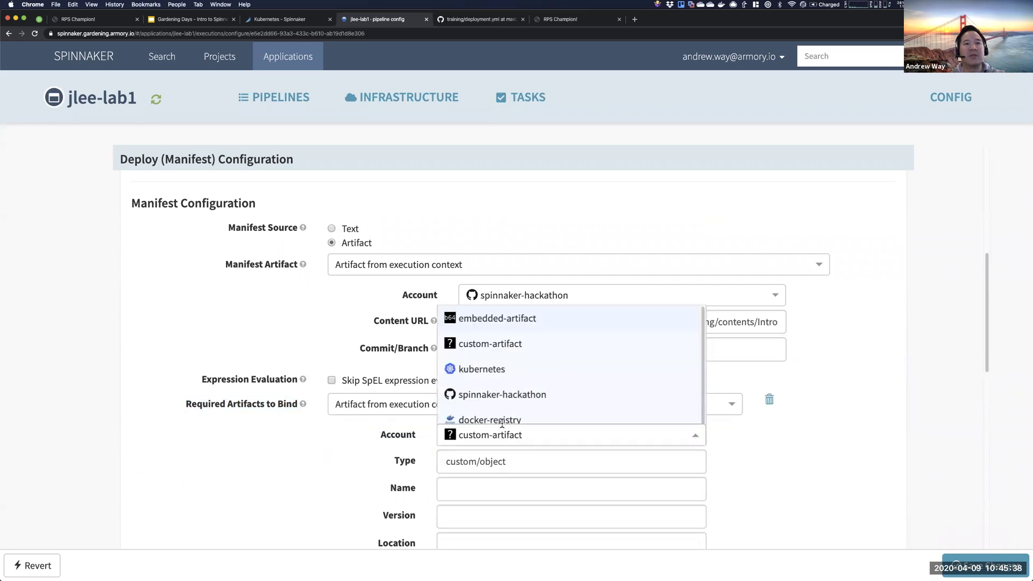
{"action": "left_click", "coordinate": [502, 421]}
- Enter the object path away168/rps:v0.1.2 and save the pipeline changes
{"action": "left_click", "coordinate": [483, 463]}
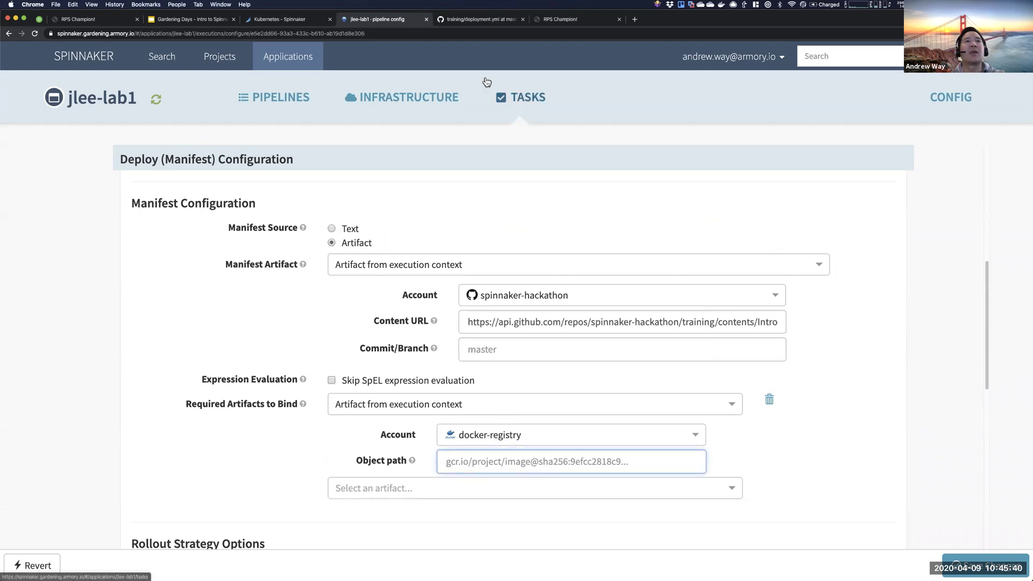
{"action": "type", "text": "d"}
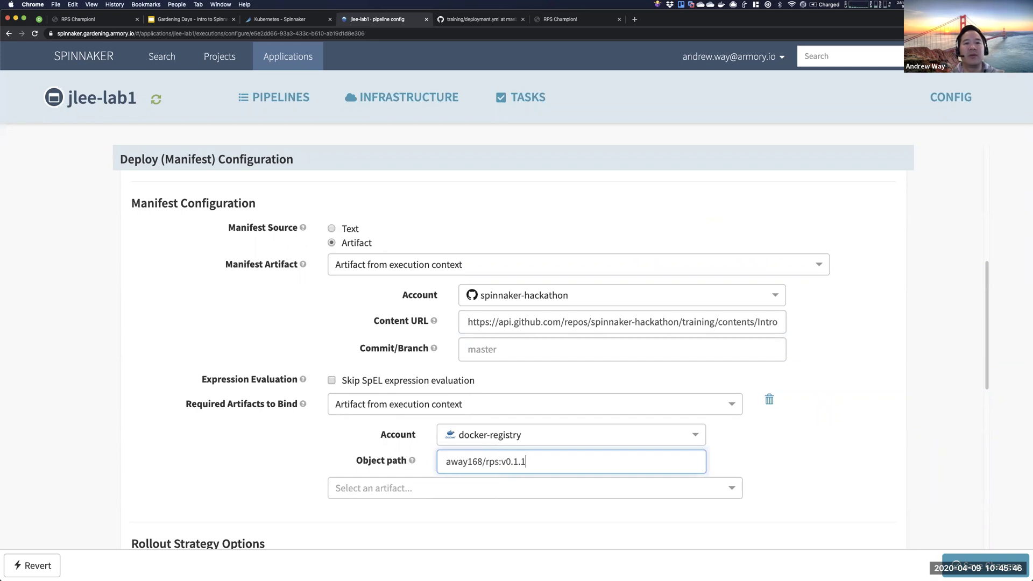
{"action": "left_click", "coordinate": [581, 380]}
{"action": "triple_click", "coordinate": [537, 455]}
{"action": "left_click", "coordinate": [781, 462]}
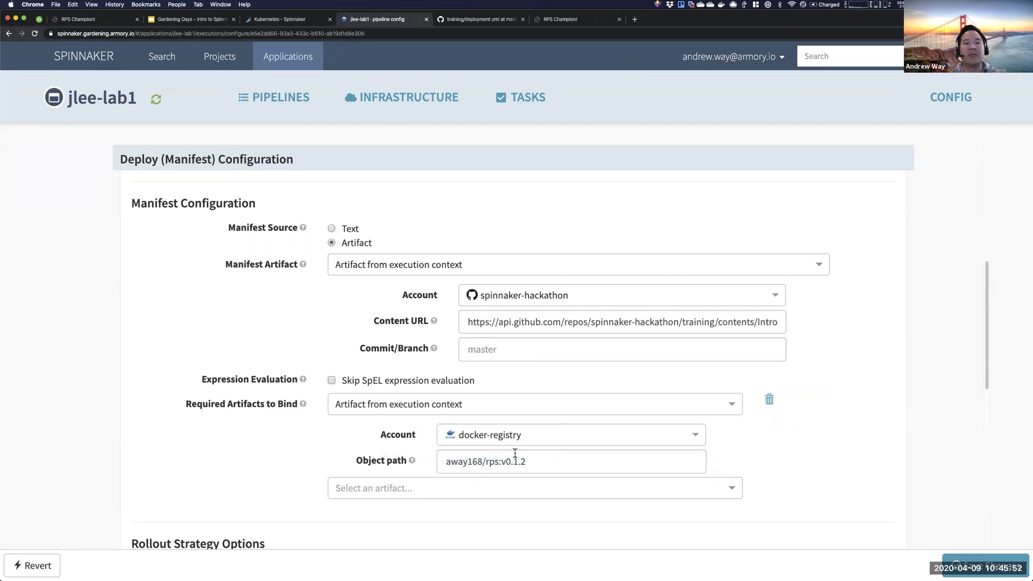
{"action": "left_click_drag", "start_coordinate": [498, 461], "coordinate": [423, 461]}
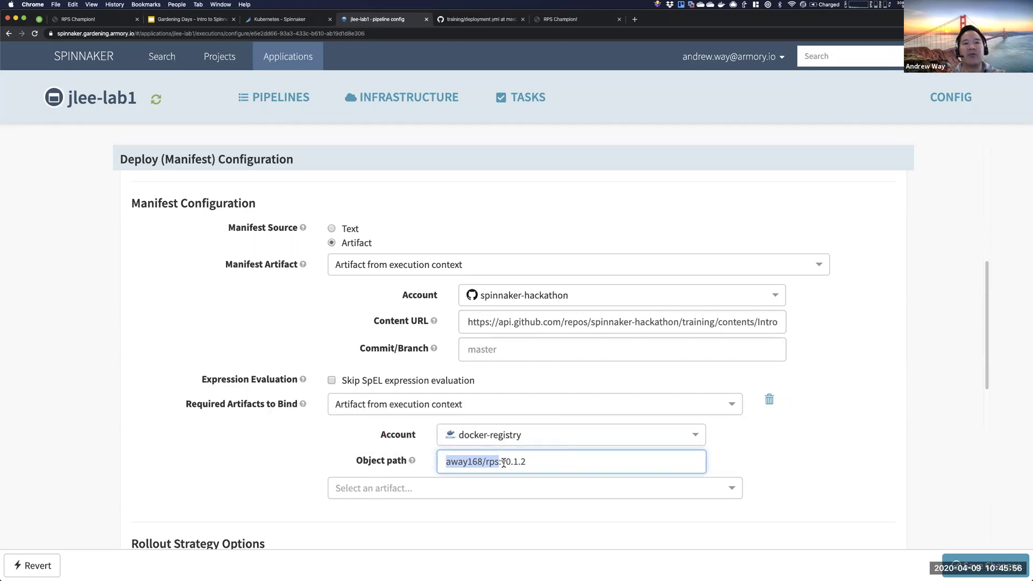
{"action": "left_click_drag", "start_coordinate": [528, 461], "coordinate": [437, 460]}
{"action": "left_click", "coordinate": [848, 462]}
{"action": "left_click", "coordinate": [989, 569]}
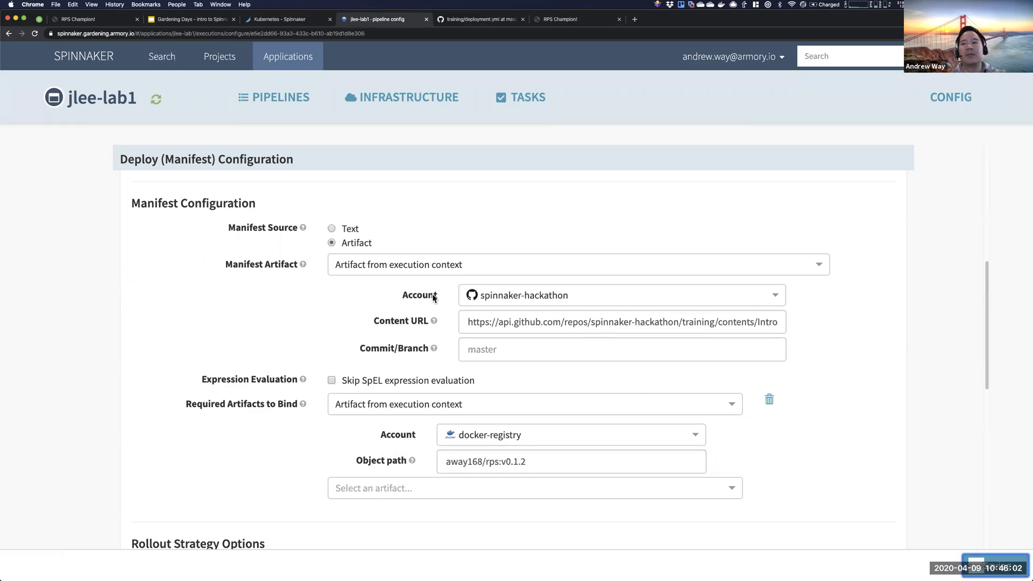
{"action": "scroll", "coordinate": [393, 267], "scroll_direction": "up", "scroll_amount": 10}
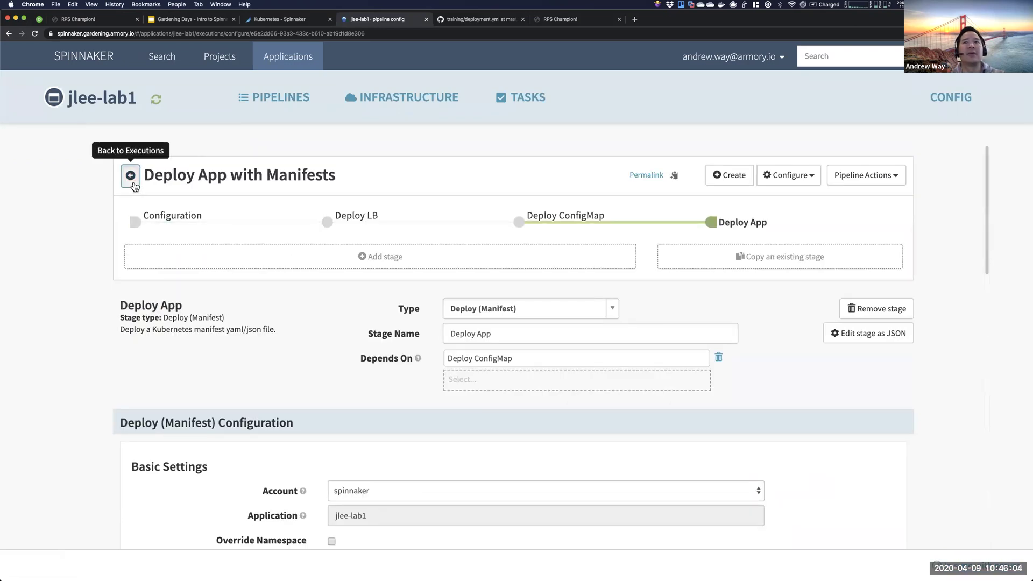
- Rerun the pipeline, inspect Deploy ConfigMap's failure over parameters.user, and reopen the configuration
{"action": "left_click", "coordinate": [130, 176]}
{"action": "scroll", "coordinate": [930, 545], "scroll_direction": "down", "scroll_amount": 5}
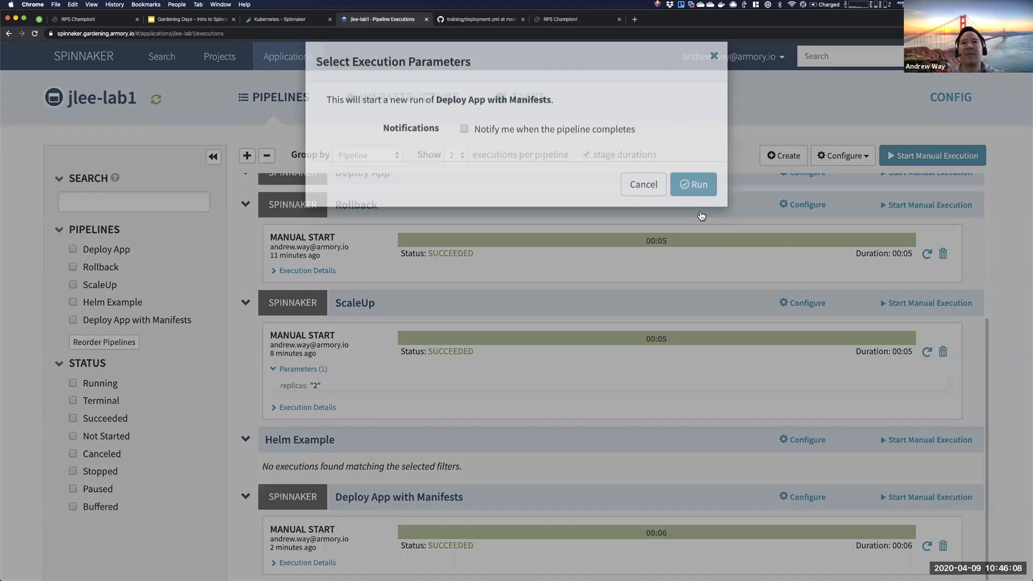
{"action": "key", "text": "Return"}
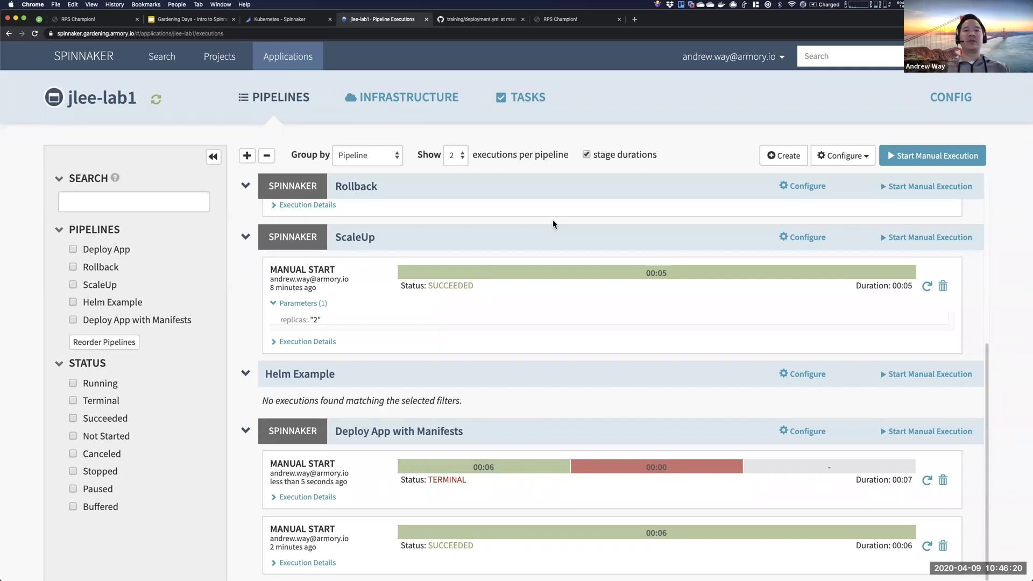
{"action": "left_click", "coordinate": [713, 464]}
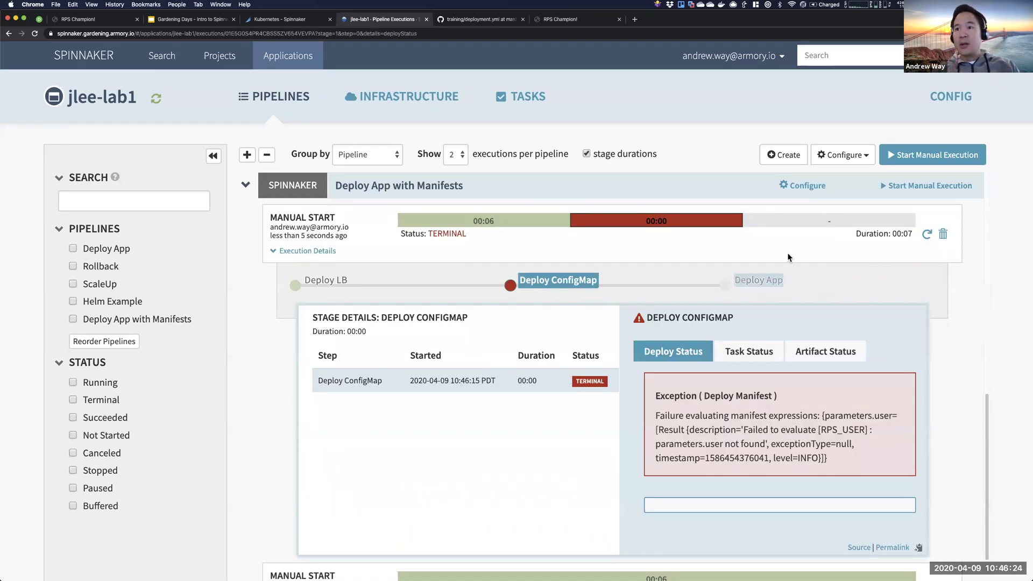
{"action": "left_click", "coordinate": [797, 186]}
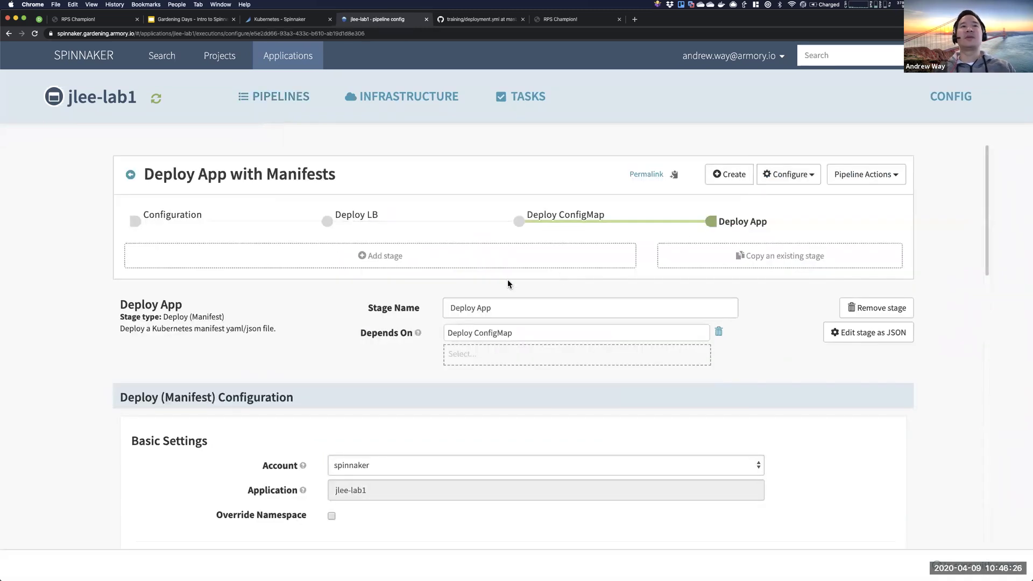
- Add a required, pinned 'user' parameter defaulting to ${trigger.user}, save, and return to executions
{"action": "left_click", "coordinate": [172, 215]}
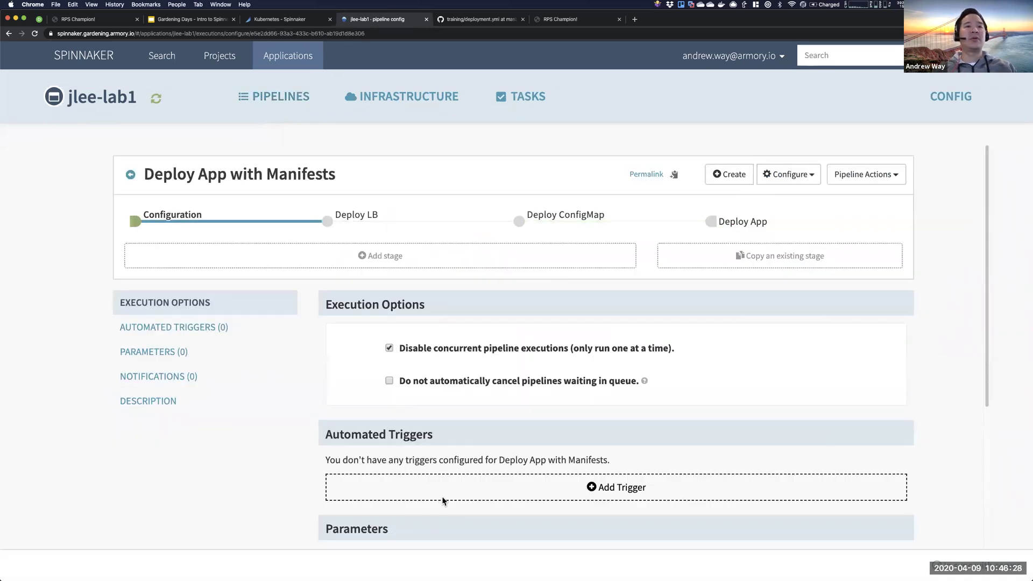
{"action": "scroll", "coordinate": [443, 498], "scroll_direction": "down", "scroll_amount": 3}
{"action": "left_click", "coordinate": [489, 423]}
{"action": "left_click", "coordinate": [494, 427]}
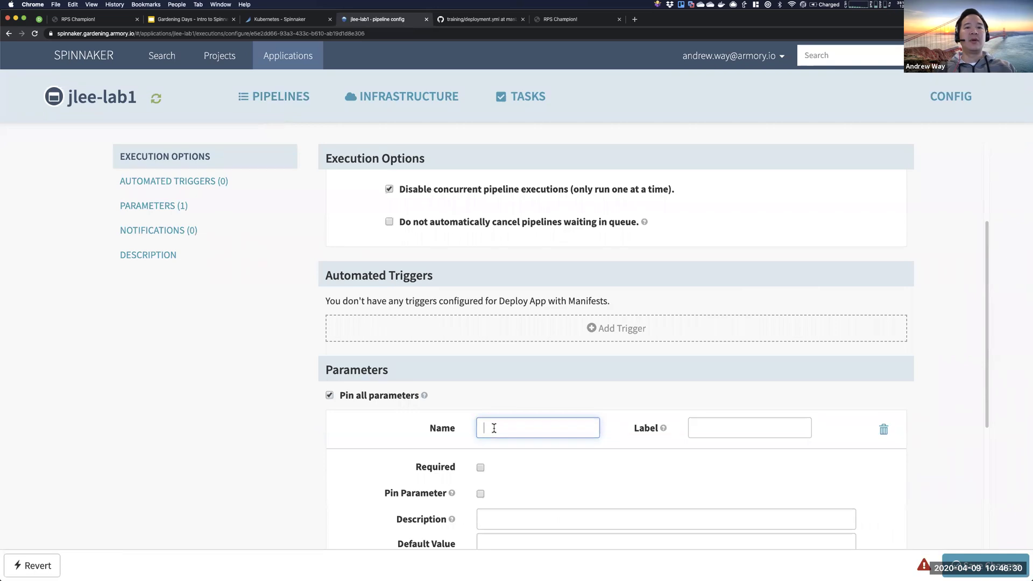
{"action": "key", "text": "Tab"}
{"action": "key", "text": "Tab"}
{"action": "key", "text": "Tab"}
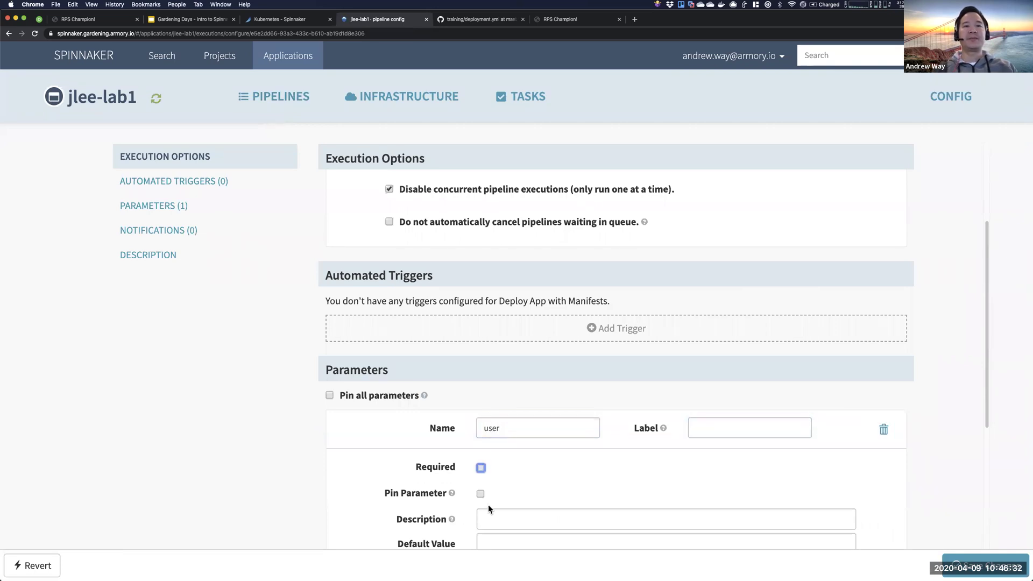
{"action": "left_click", "coordinate": [481, 494]}
{"action": "scroll", "coordinate": [484, 485], "scroll_direction": "down", "scroll_amount": 3}
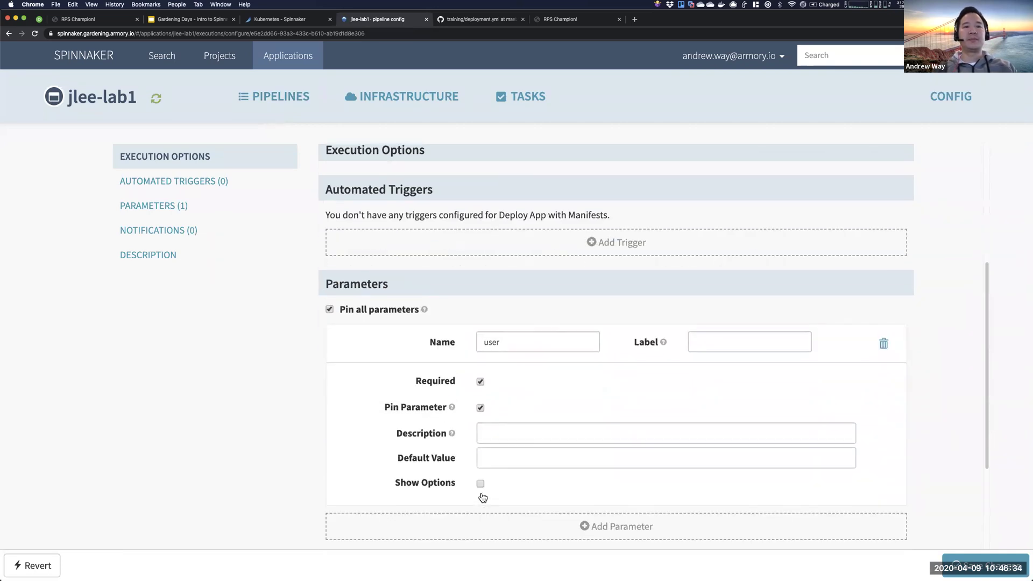
{"action": "left_click", "coordinate": [490, 423]}
{"action": "key", "text": "Tab"}
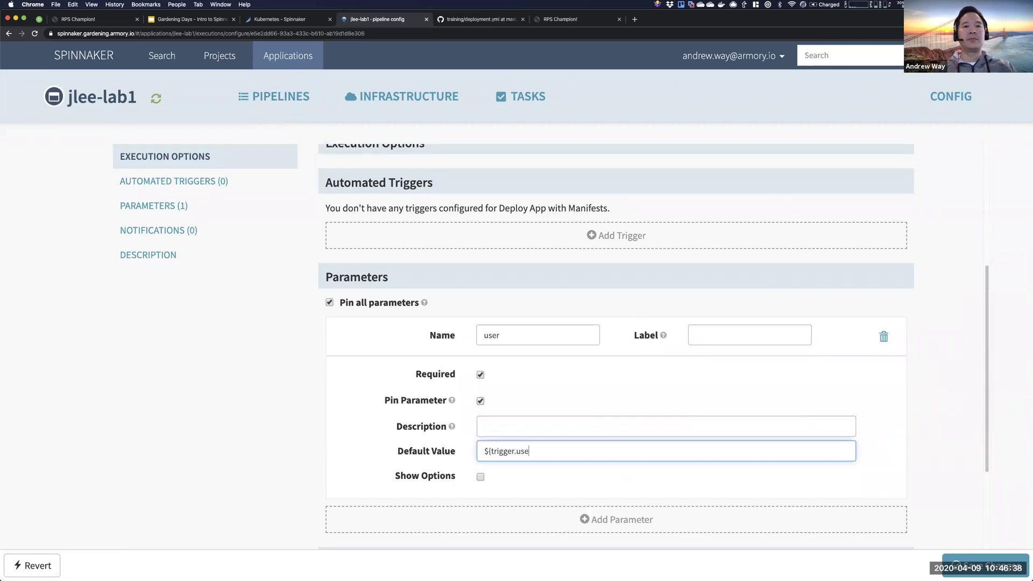
{"action": "left_click", "coordinate": [971, 569]}
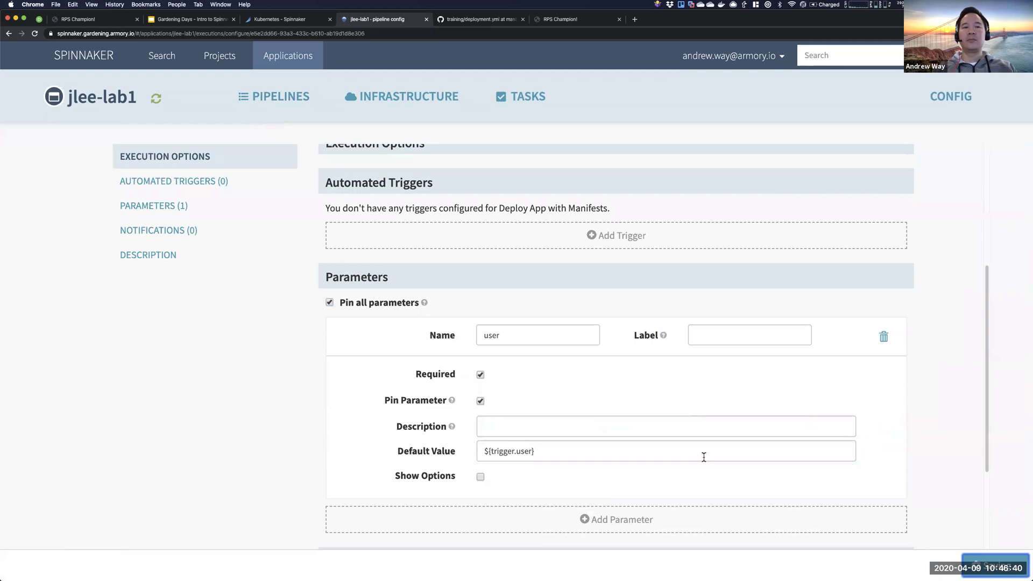
{"action": "scroll", "coordinate": [567, 341], "scroll_direction": "up", "scroll_amount": 5}
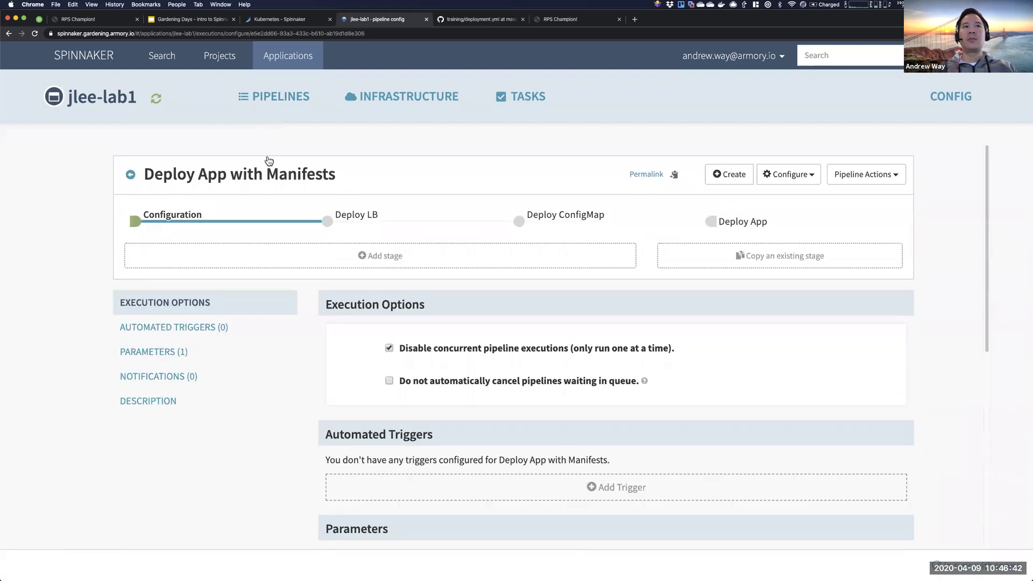
{"action": "left_click", "coordinate": [130, 174]}
- Start a new manual run of Deploy App with Manifests with the user parameter set
{"action": "scroll", "coordinate": [763, 440], "scroll_direction": "down", "scroll_amount": 5}
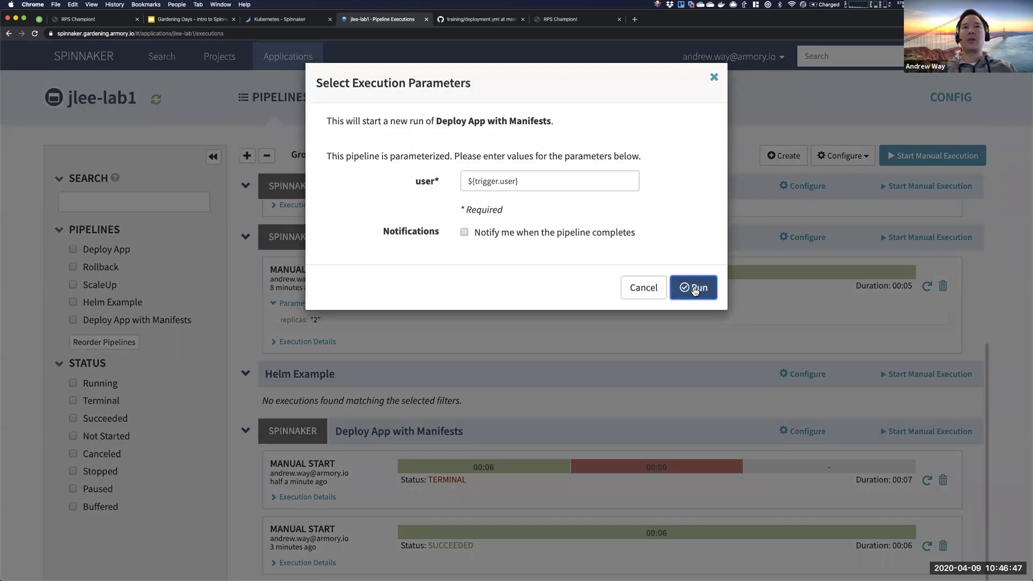
{"action": "left_click", "coordinate": [689, 287]}
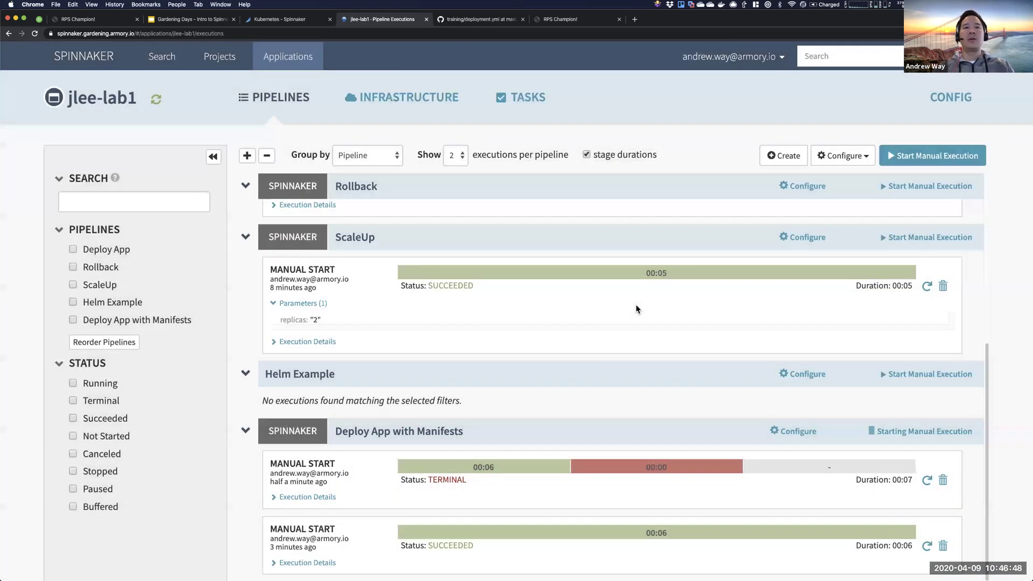
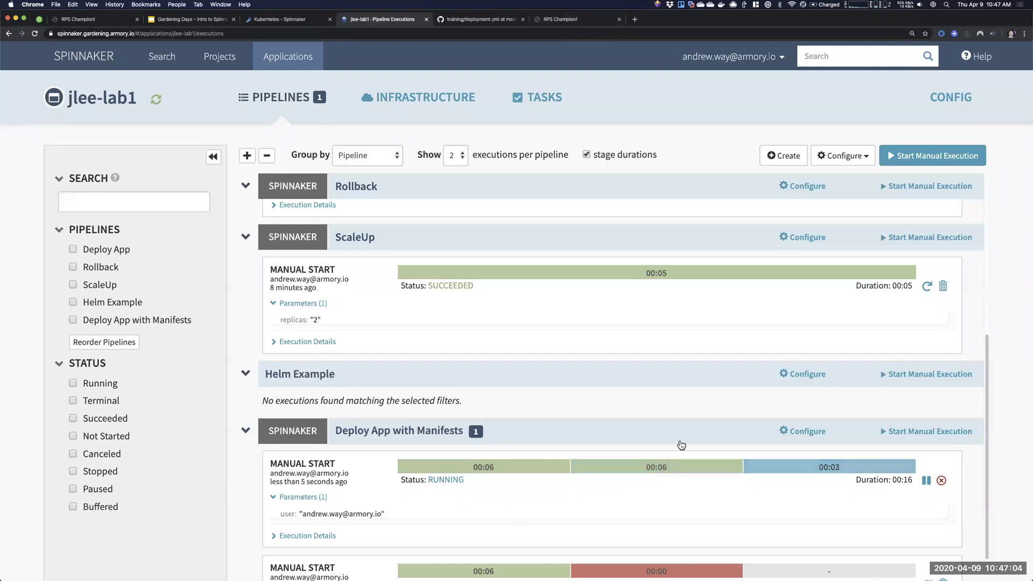
- Scroll to the succeeded Deploy App with Manifests run and show its Deploy ConfigMap stage details
{"action": "scroll", "coordinate": [682, 442], "scroll_direction": "down", "scroll_amount": 1}
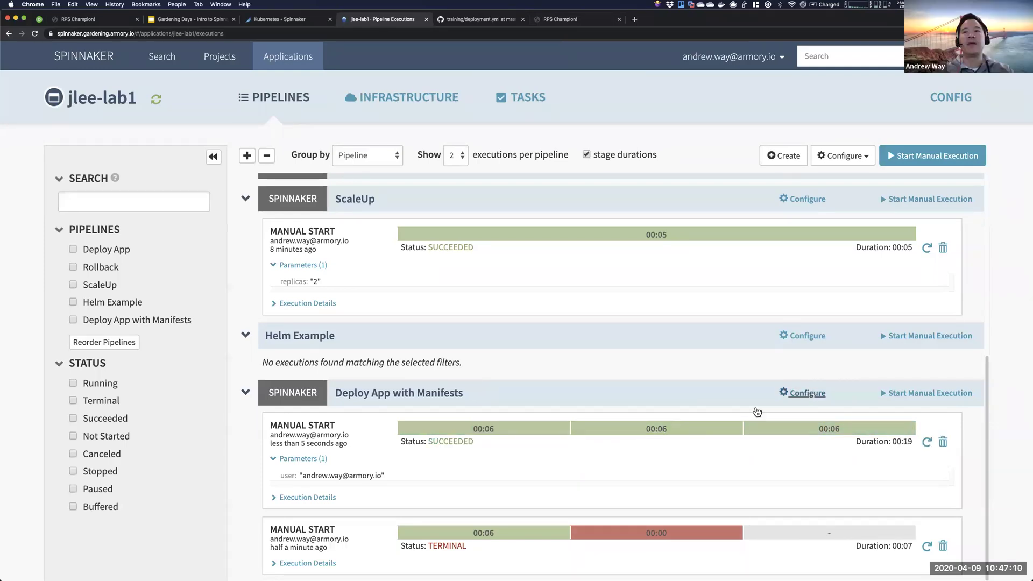
{"action": "left_click", "coordinate": [691, 427]}
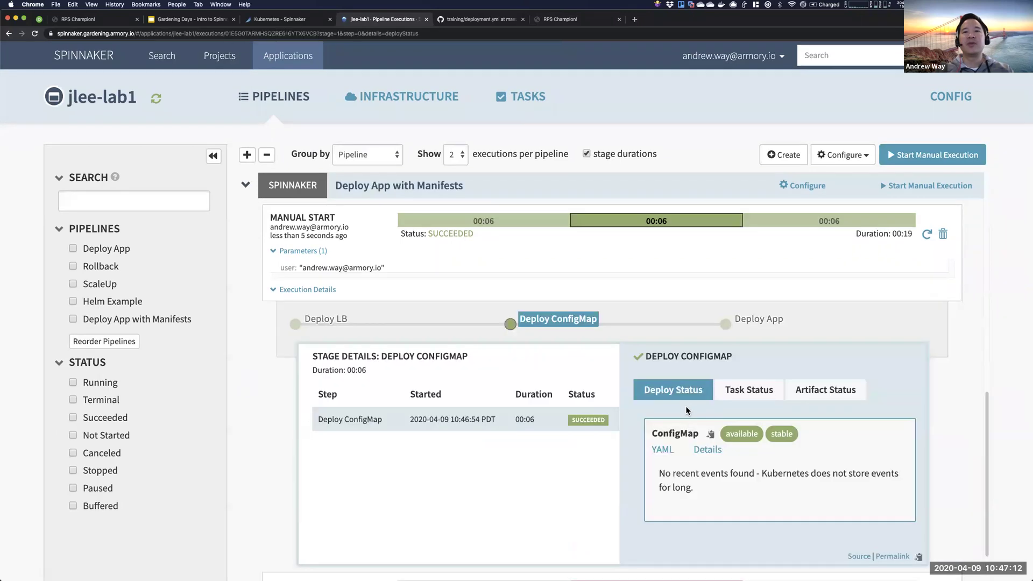
- Check the ConfigMap YAML shows the name rps-config-v001, then switch to the Deploy App stage details
{"action": "left_click", "coordinate": [662, 450]}
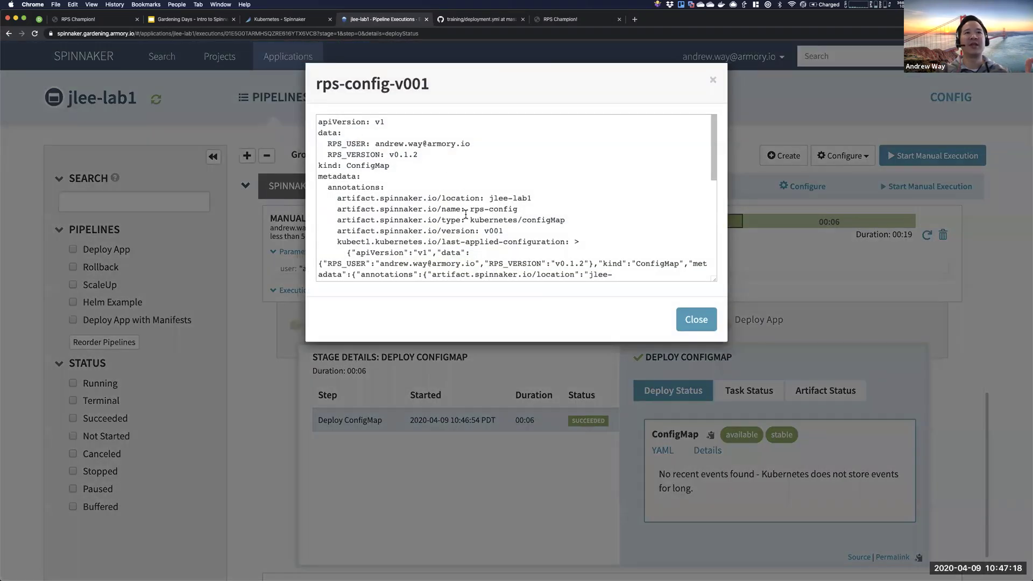
{"action": "scroll", "coordinate": [466, 215], "scroll_direction": "down", "scroll_amount": 1}
{"action": "scroll", "coordinate": [493, 214], "scroll_direction": "down", "scroll_amount": 10}
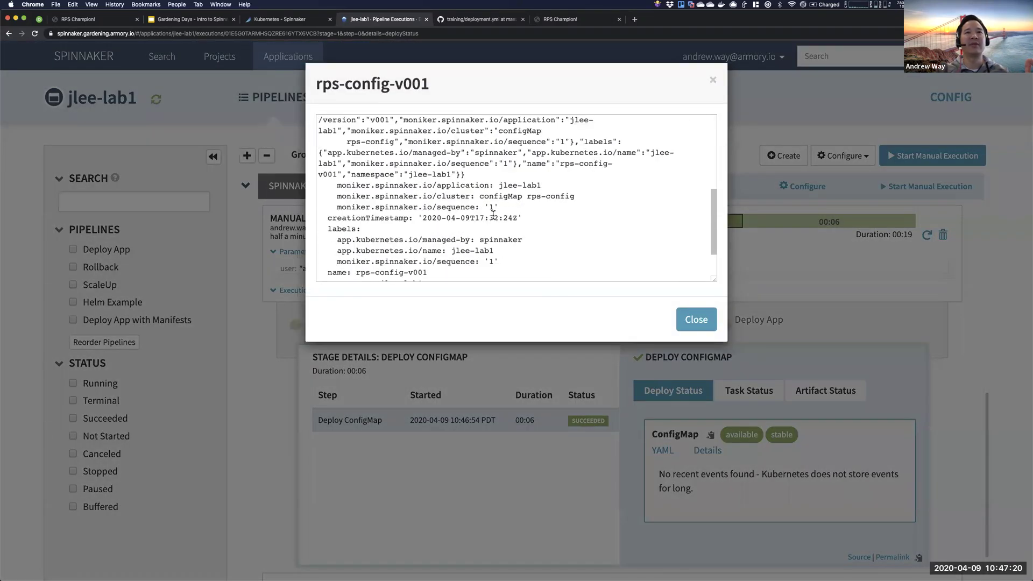
{"action": "left_click_drag", "start_coordinate": [431, 219], "coordinate": [354, 219]}
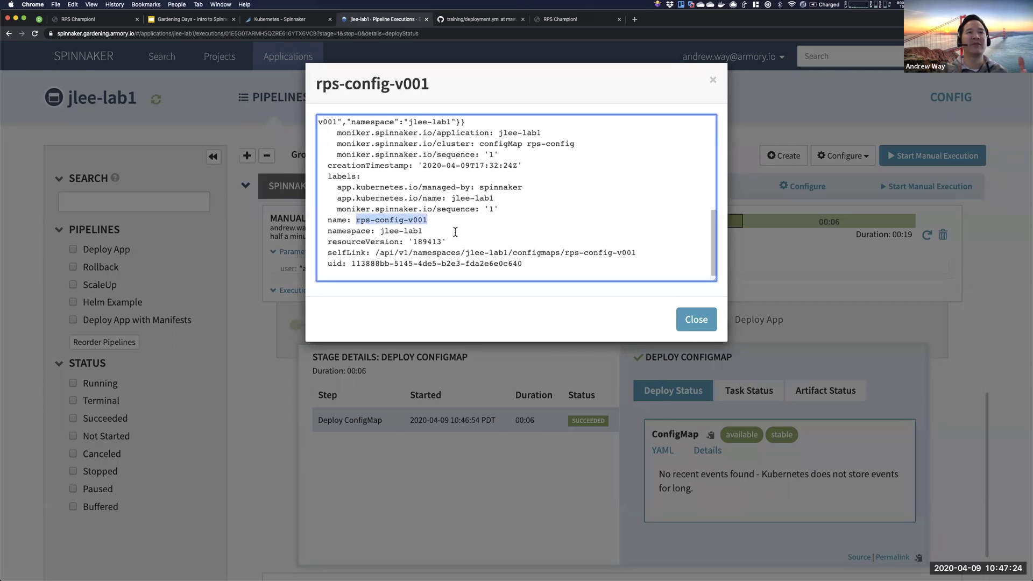
{"action": "left_click", "coordinate": [696, 325]}
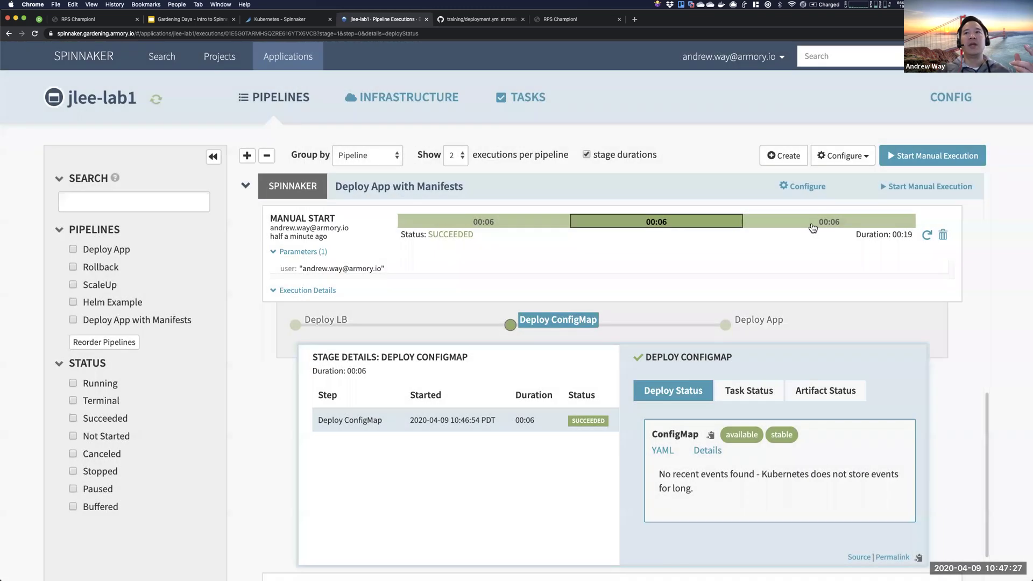
{"action": "left_click", "coordinate": [807, 222]}
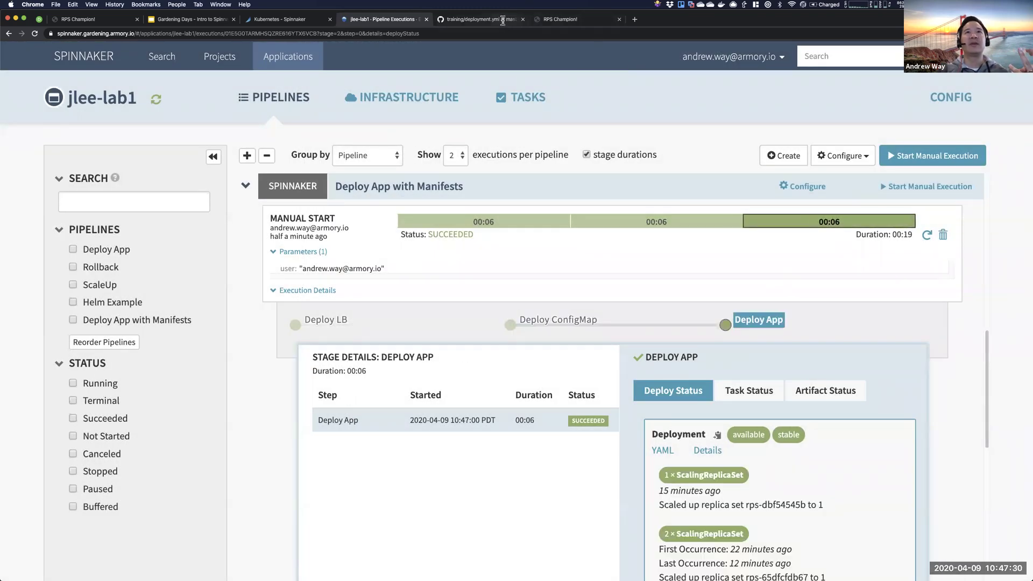
{"action": "left_click", "coordinate": [481, 19]}
{"action": "left_click_drag", "start_coordinate": [418, 415], "coordinate": [381, 415]}
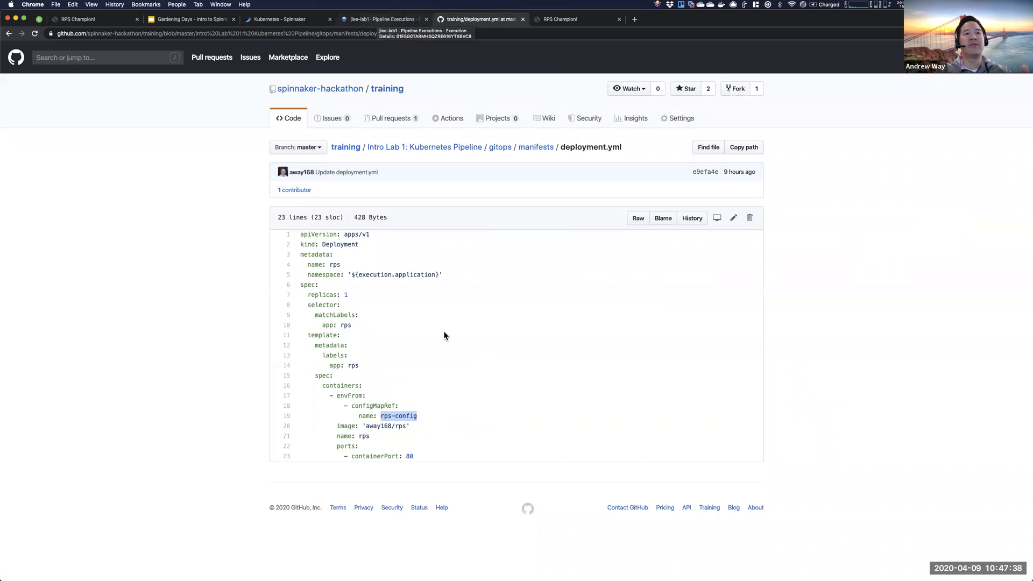
{"action": "left_click", "coordinate": [407, 414]}
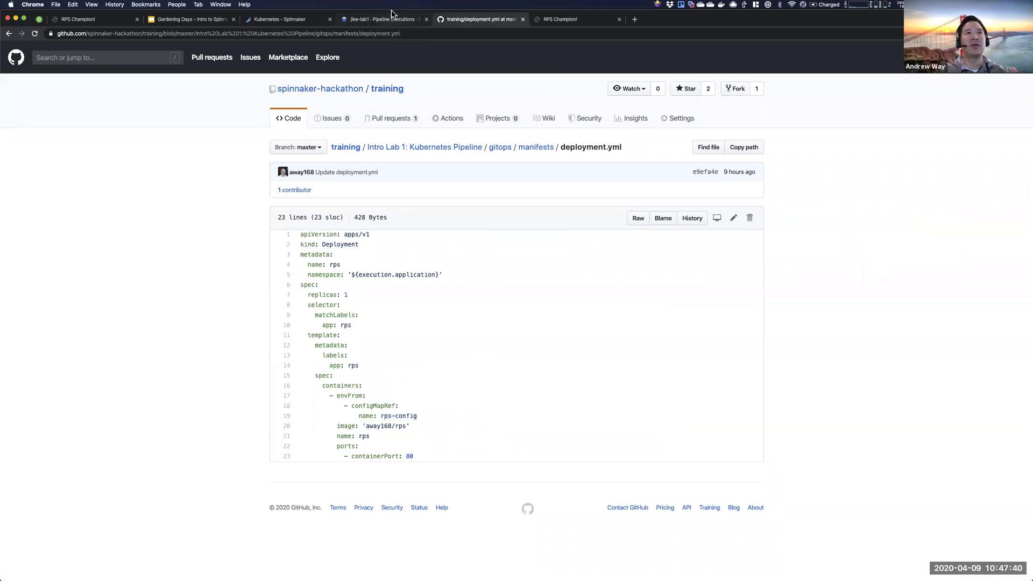
{"action": "left_click_drag", "start_coordinate": [423, 417], "coordinate": [374, 414]}
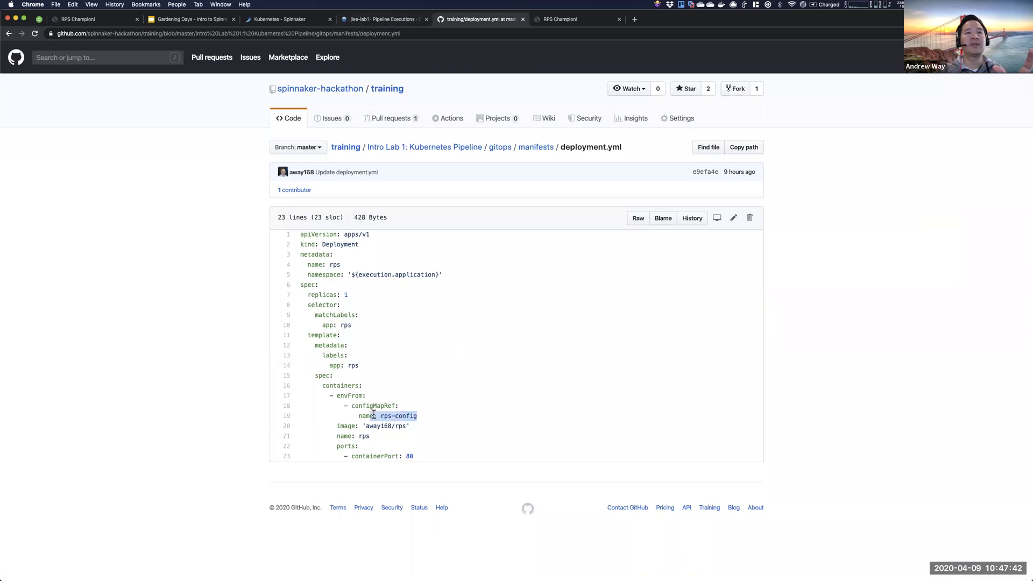
{"action": "left_click", "coordinate": [380, 19]}
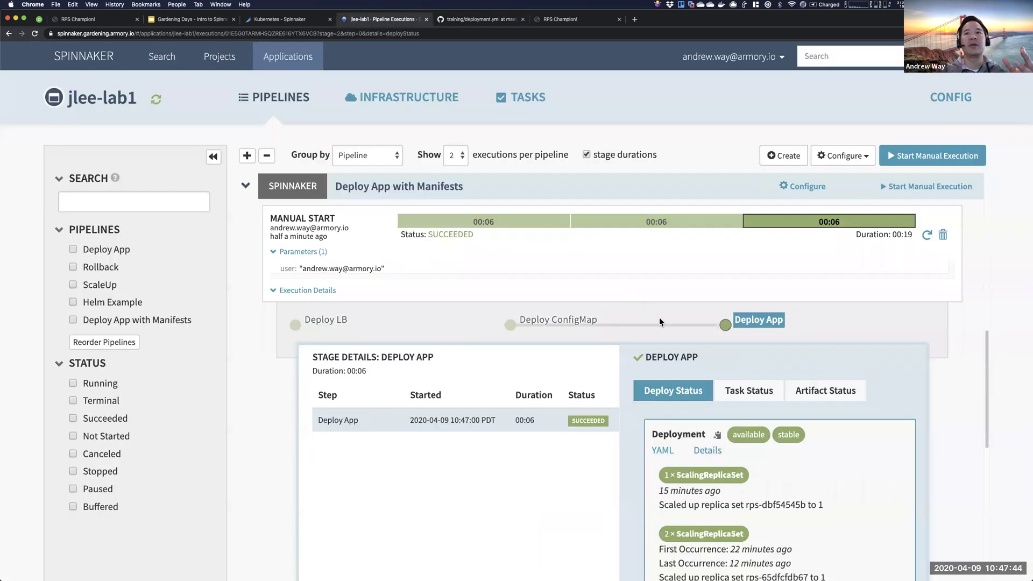
{"action": "scroll", "coordinate": [667, 333], "scroll_direction": "down", "scroll_amount": 3}
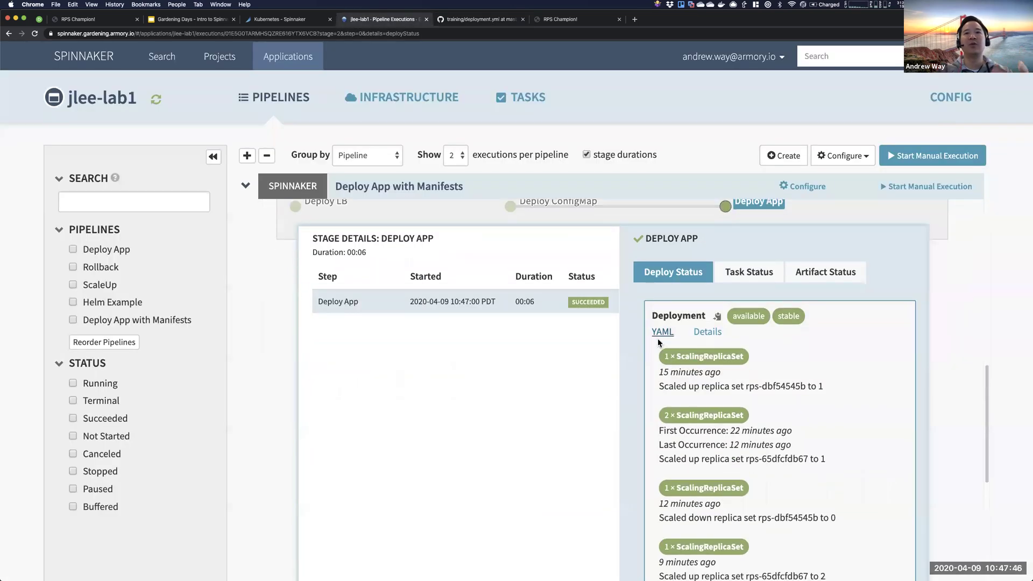
{"action": "left_click", "coordinate": [660, 334]}
{"action": "scroll", "coordinate": [613, 275], "scroll_direction": "down", "scroll_amount": 5}
{"action": "scroll", "coordinate": [533, 208], "scroll_direction": "down", "scroll_amount": 3}
{"action": "scroll", "coordinate": [478, 225], "scroll_direction": "down", "scroll_amount": 10}
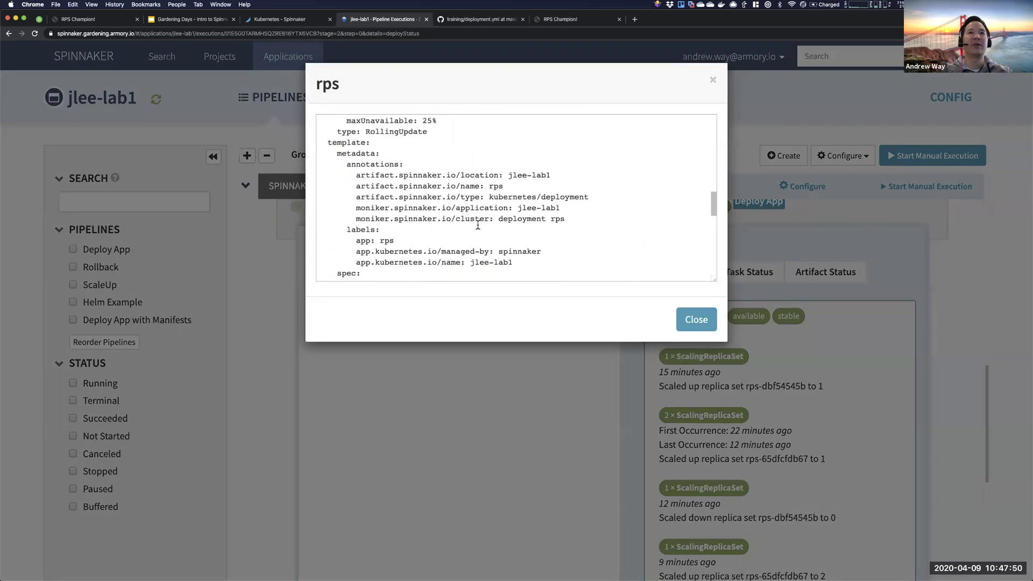
{"action": "left_click_drag", "start_coordinate": [495, 141], "coordinate": [423, 141]}
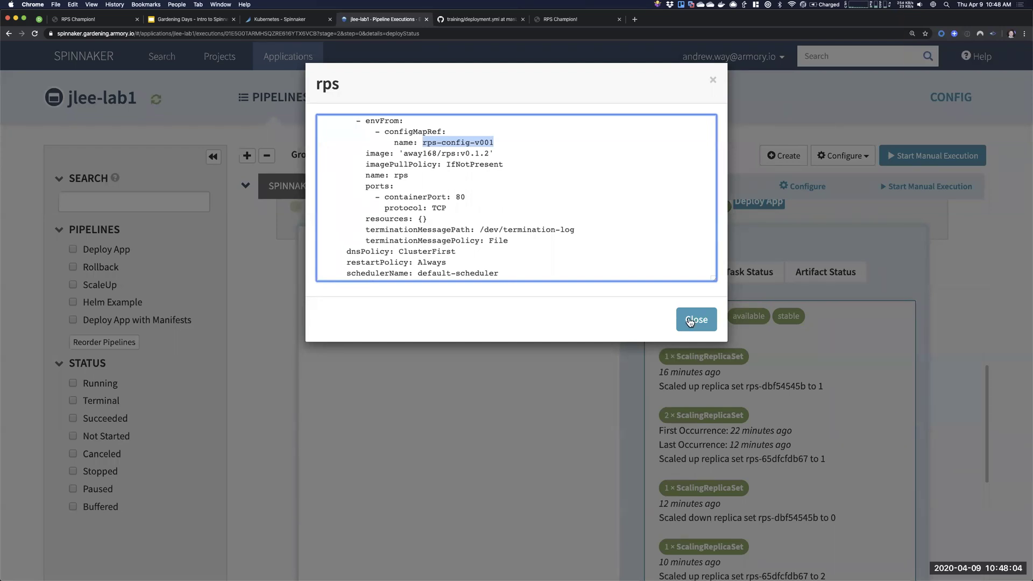
{"action": "left_click_drag", "start_coordinate": [403, 153], "coordinate": [462, 153]}
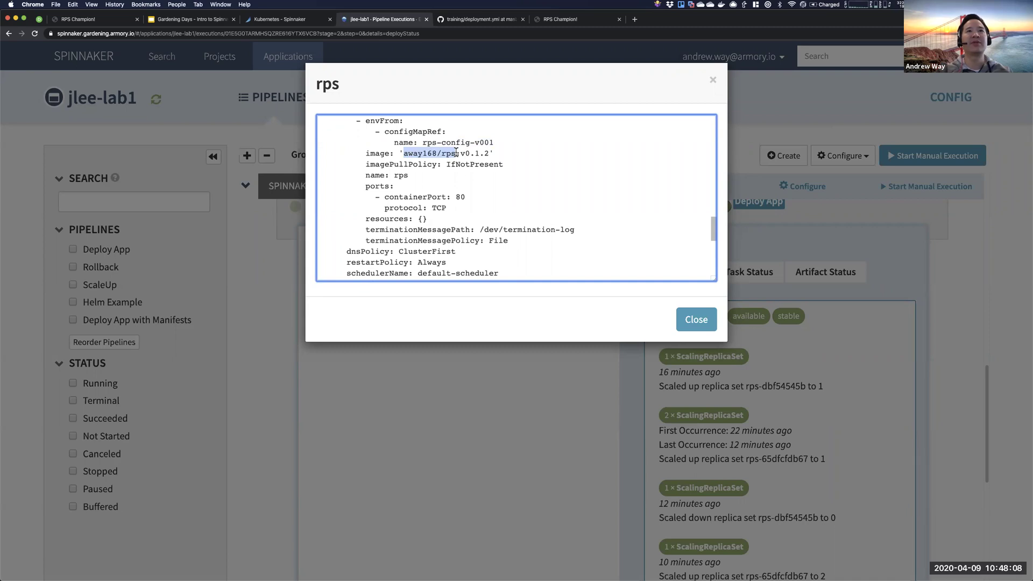
{"action": "left_click_drag", "start_coordinate": [490, 153], "coordinate": [449, 154]}
{"action": "left_click", "coordinate": [406, 154]}
{"action": "left_click", "coordinate": [420, 152]}
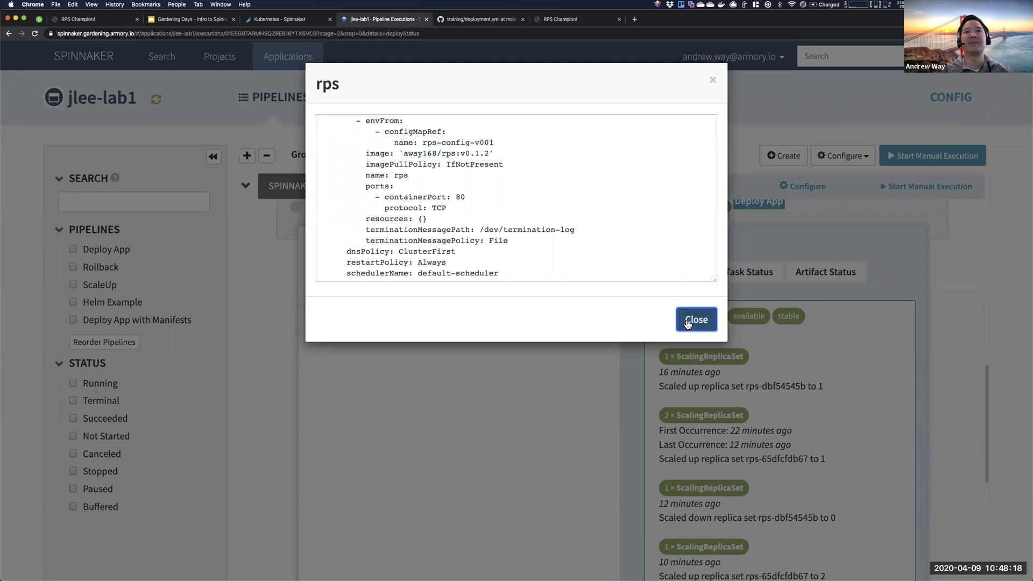
{"action": "left_click", "coordinate": [686, 313]}
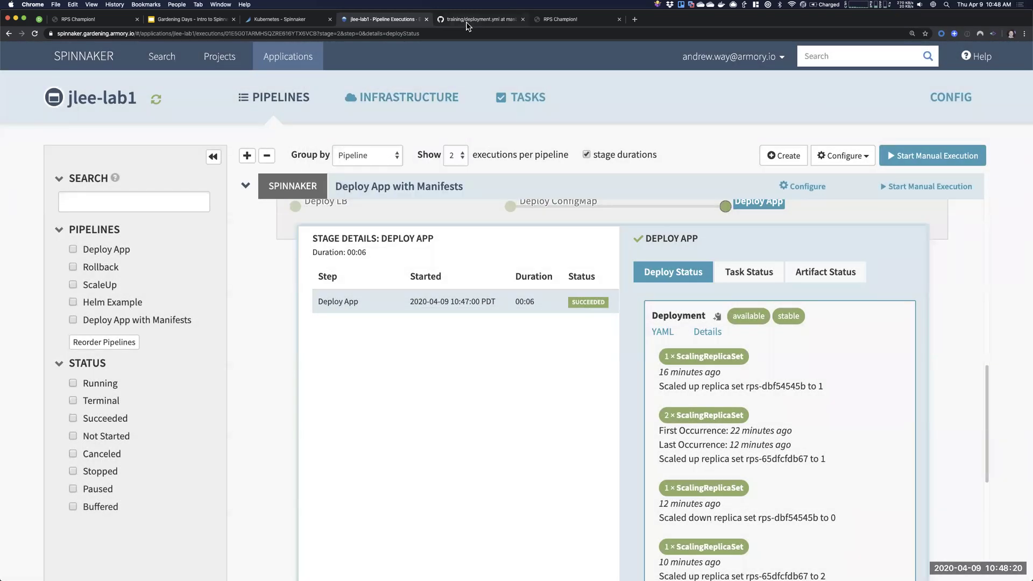
{"action": "scroll", "coordinate": [795, 371], "scroll_direction": "up", "scroll_amount": 5}
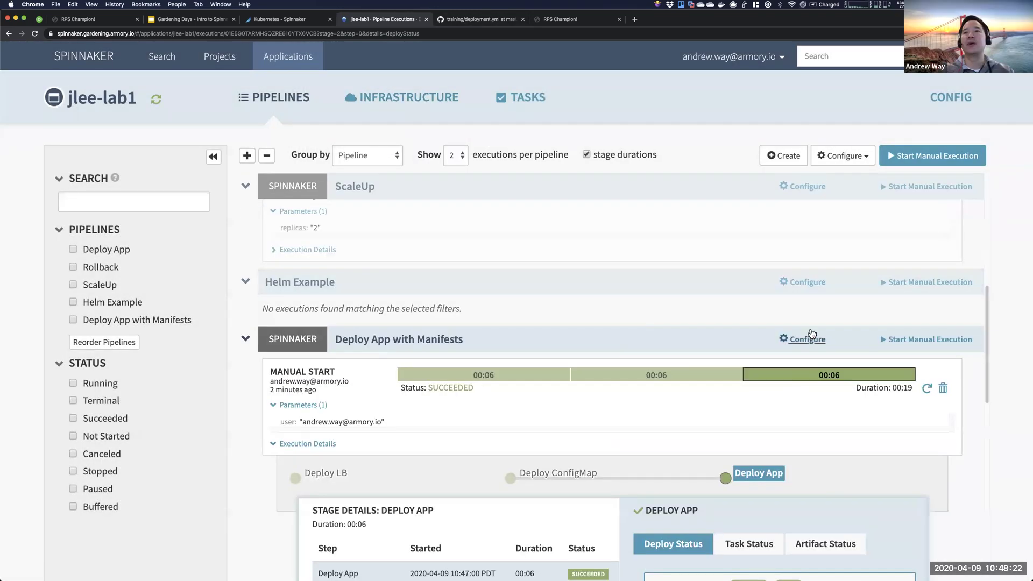
- Review the Deploy App stage's required artifact bindings and its Object path away168/rps:v0.1.2
{"action": "left_click", "coordinate": [808, 339]}
{"action": "left_click", "coordinate": [715, 223]}
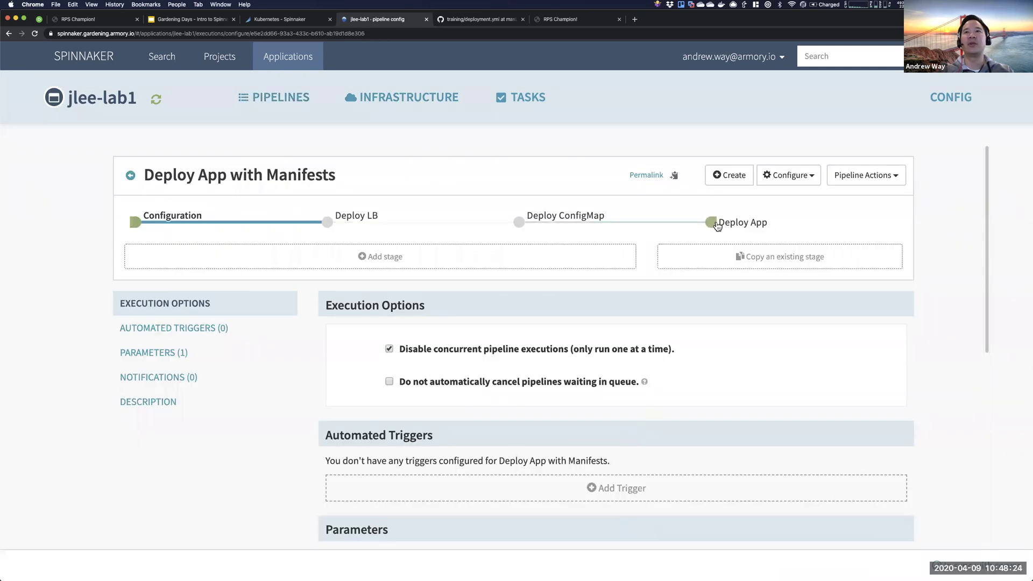
{"action": "scroll", "coordinate": [678, 259], "scroll_direction": "down", "scroll_amount": 5}
{"action": "scroll", "coordinate": [657, 310], "scroll_direction": "down", "scroll_amount": 4}
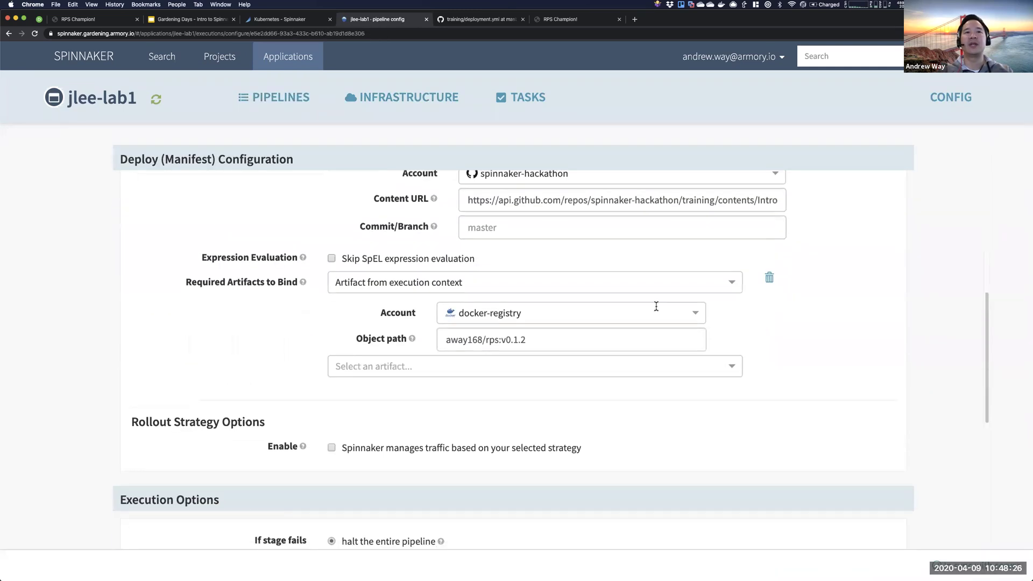
{"action": "left_click_drag", "start_coordinate": [186, 283], "coordinate": [612, 343]}
{"action": "left_click", "coordinate": [276, 347]}
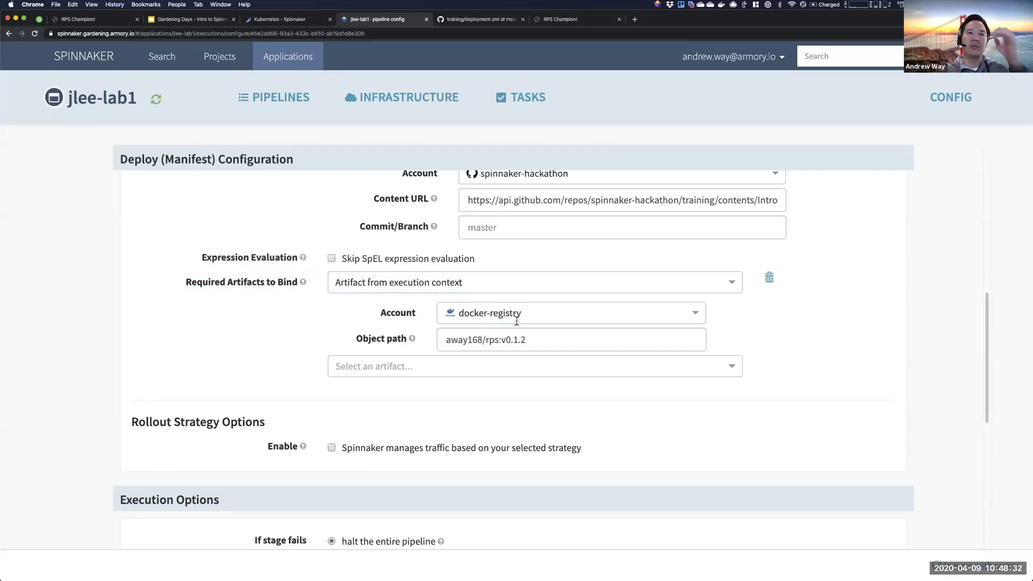
{"action": "left_click_drag", "start_coordinate": [527, 340], "coordinate": [439, 337]}
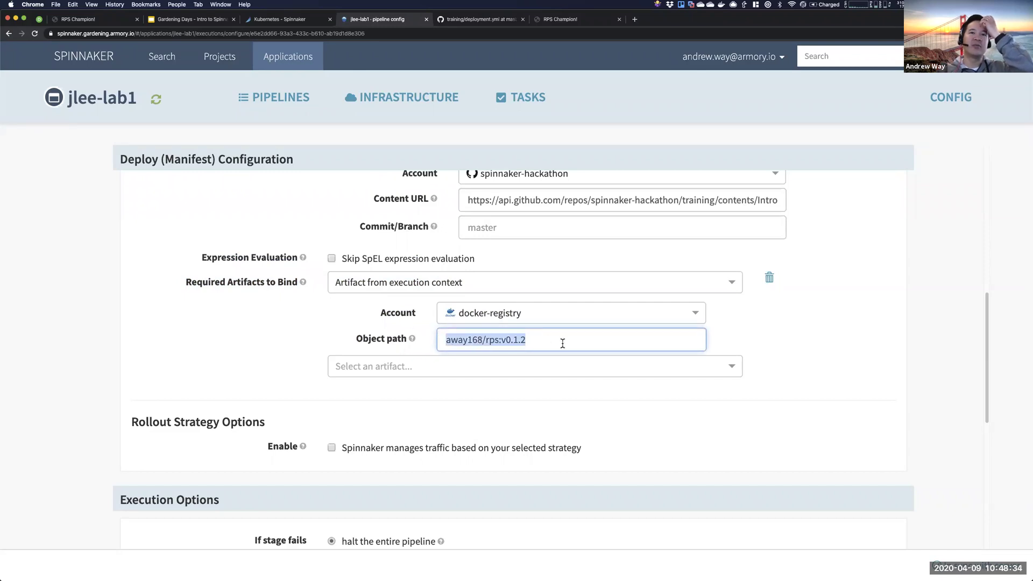
{"action": "left_click_drag", "start_coordinate": [535, 343], "coordinate": [447, 344]}
- Review the pipeline's triggers and parameters settings
{"action": "scroll", "coordinate": [424, 338], "scroll_direction": "up", "scroll_amount": 2}
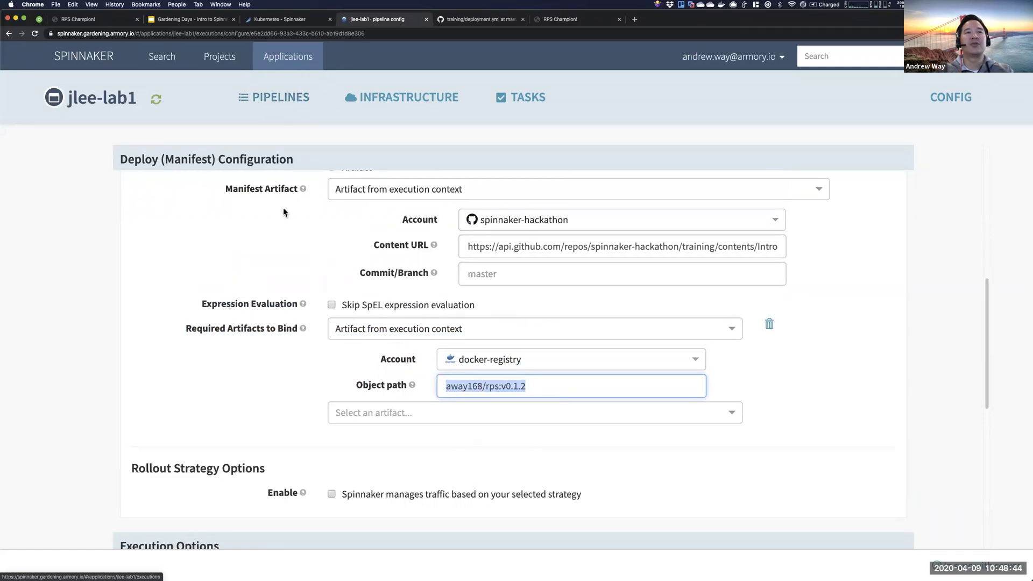
{"action": "scroll", "coordinate": [284, 212], "scroll_direction": "up", "scroll_amount": 4}
{"action": "scroll", "coordinate": [270, 506], "scroll_direction": "up", "scroll_amount": 1}
{"action": "scroll", "coordinate": [271, 502], "scroll_direction": "up", "scroll_amount": 3}
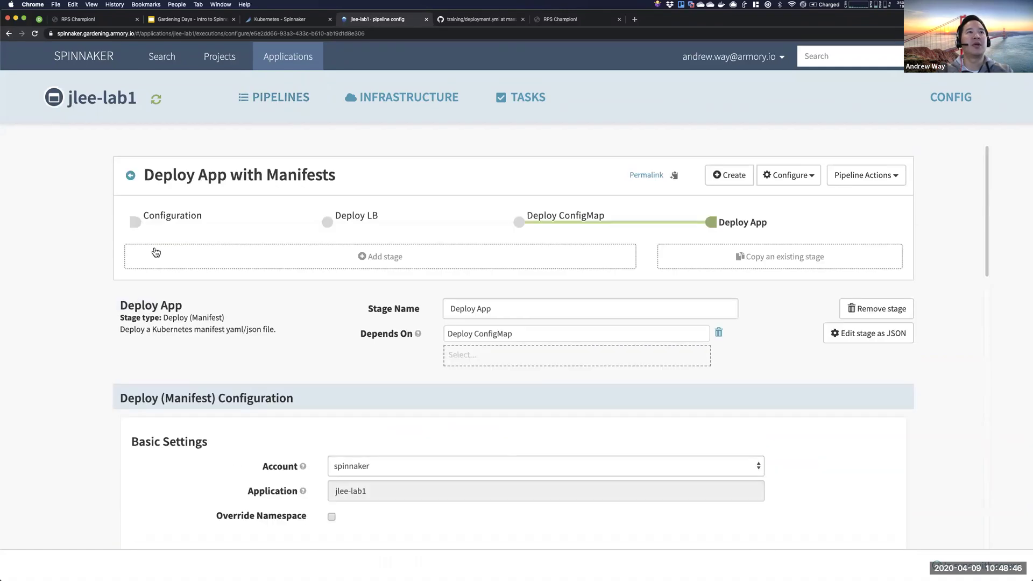
{"action": "left_click", "coordinate": [167, 216]}
{"action": "scroll", "coordinate": [468, 446], "scroll_direction": "down", "scroll_amount": 3}
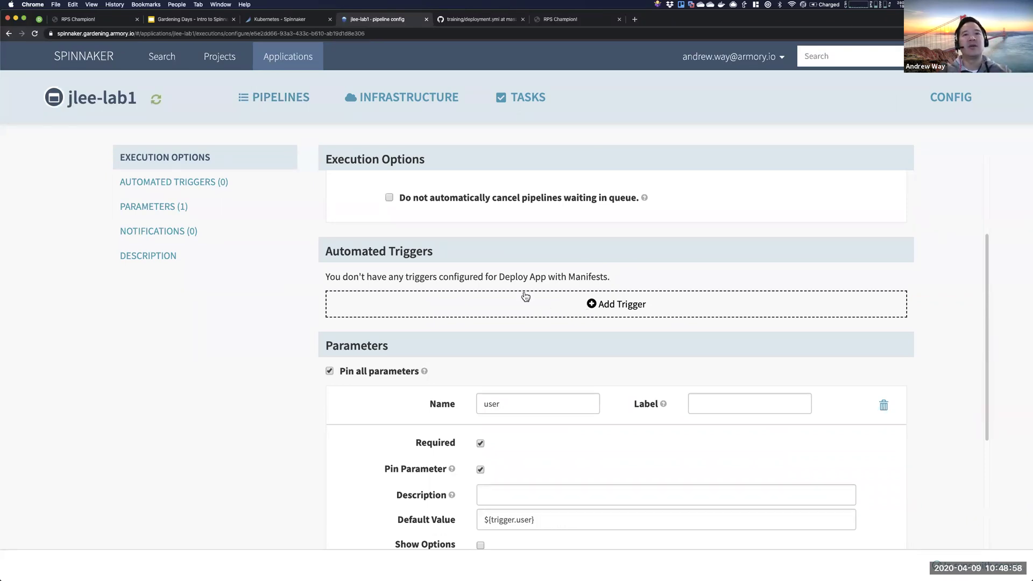
{"action": "scroll", "coordinate": [530, 302], "scroll_direction": "up", "scroll_amount": 3}
- Recheck the full Object path image value in the Deploy App stage settings
{"action": "left_click", "coordinate": [711, 222]}
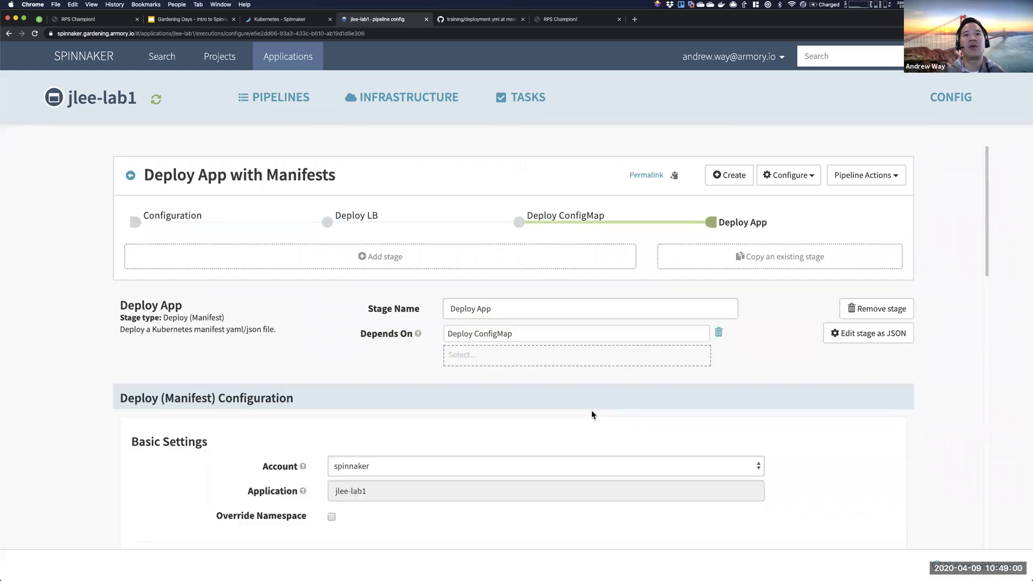
{"action": "scroll", "coordinate": [592, 410], "scroll_direction": "down", "scroll_amount": 9}
{"action": "left_click", "coordinate": [541, 336]}
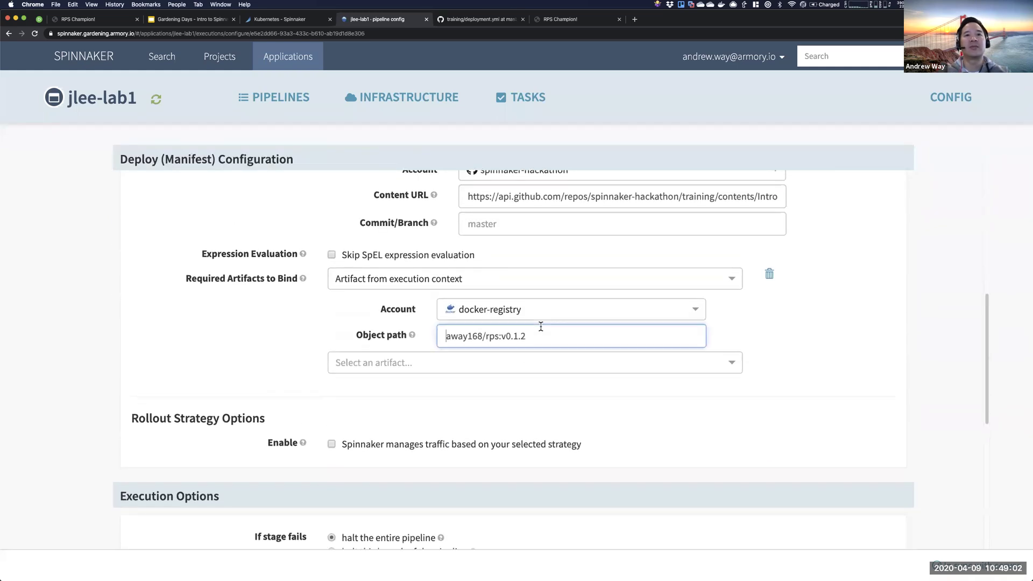
{"action": "key", "text": "super+a"}
{"action": "left_click", "coordinate": [739, 331]}
{"action": "scroll", "coordinate": [739, 330], "scroll_direction": "up", "scroll_amount": 4}
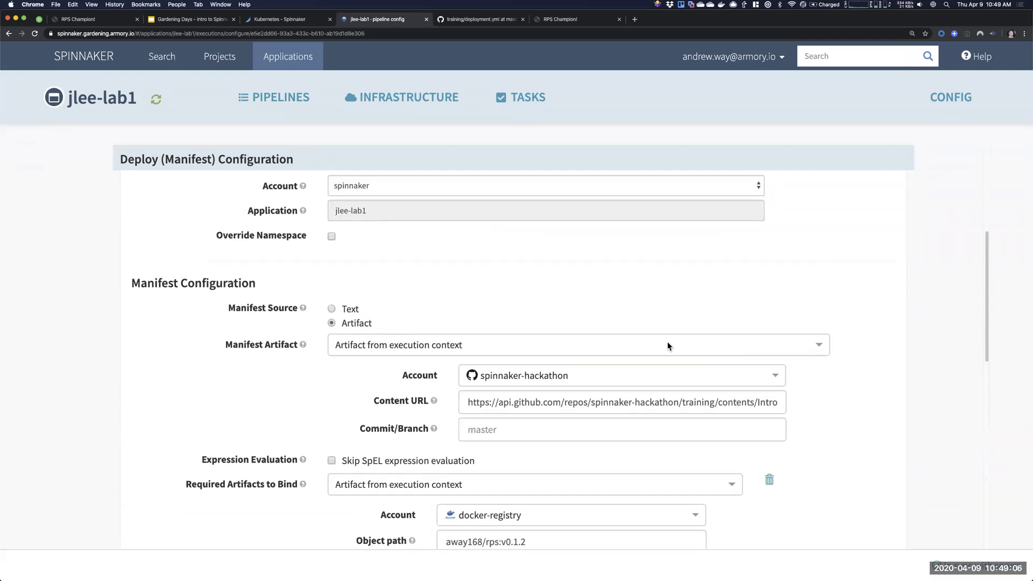
{"action": "scroll", "coordinate": [597, 231], "scroll_direction": "up", "scroll_amount": 5}
- Open the rps-service load balancer from the Infrastructure view and switch to the live RPS Champion app
{"action": "left_click", "coordinate": [377, 105]}
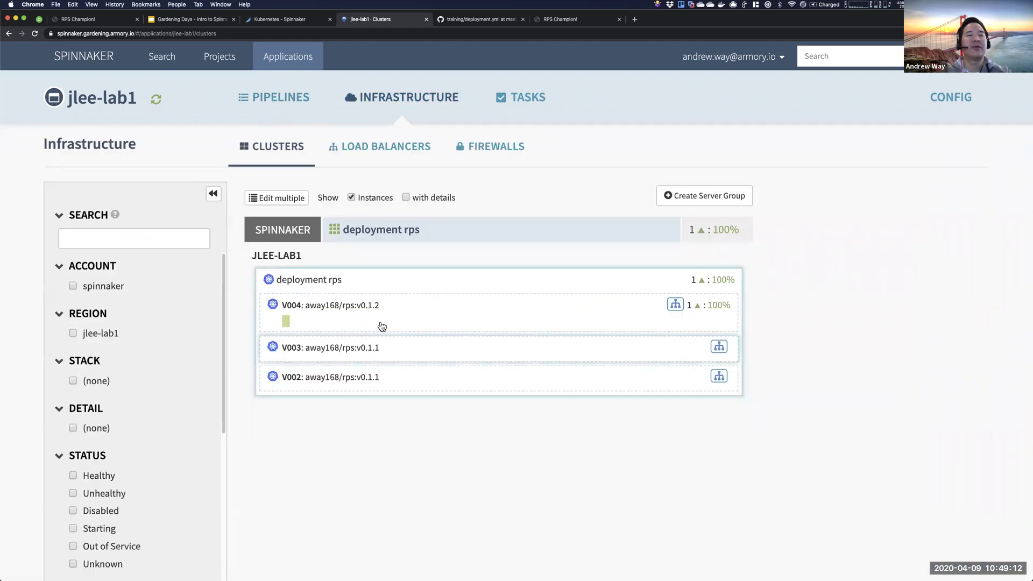
{"action": "left_click", "coordinate": [675, 304]}
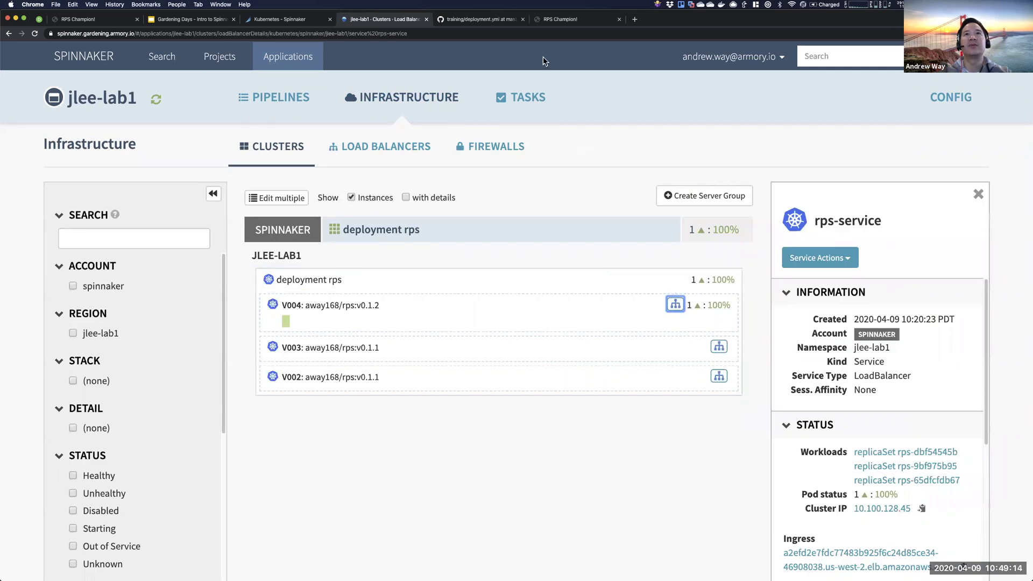
{"action": "left_click", "coordinate": [571, 20]}
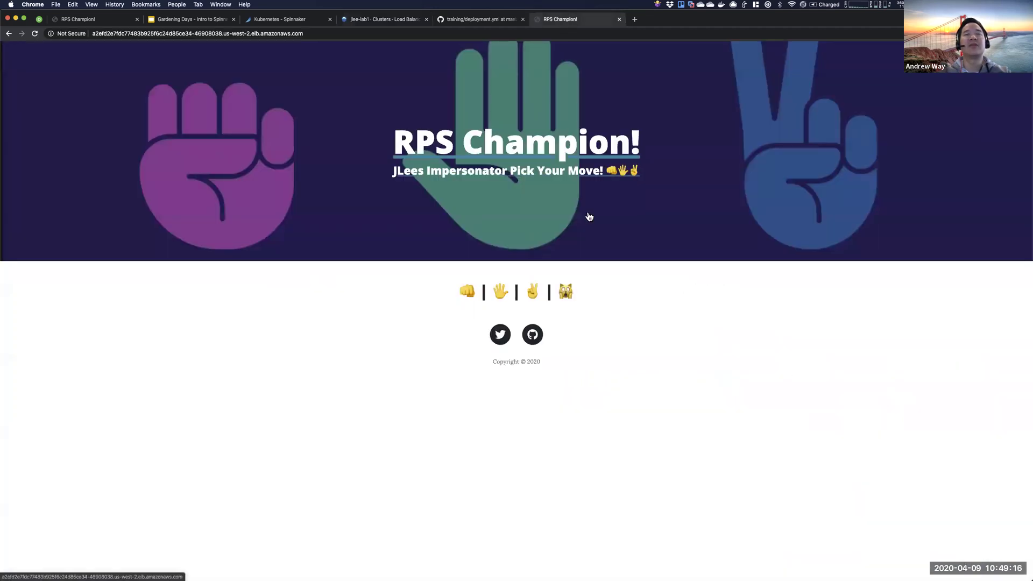
- Reload the app showing Version v0.1.2, play scissors, paper and rock, then return to Spinnaker
{"action": "key", "text": "super+r"}
{"action": "left_click_drag", "start_coordinate": [572, 365], "coordinate": [545, 363]}
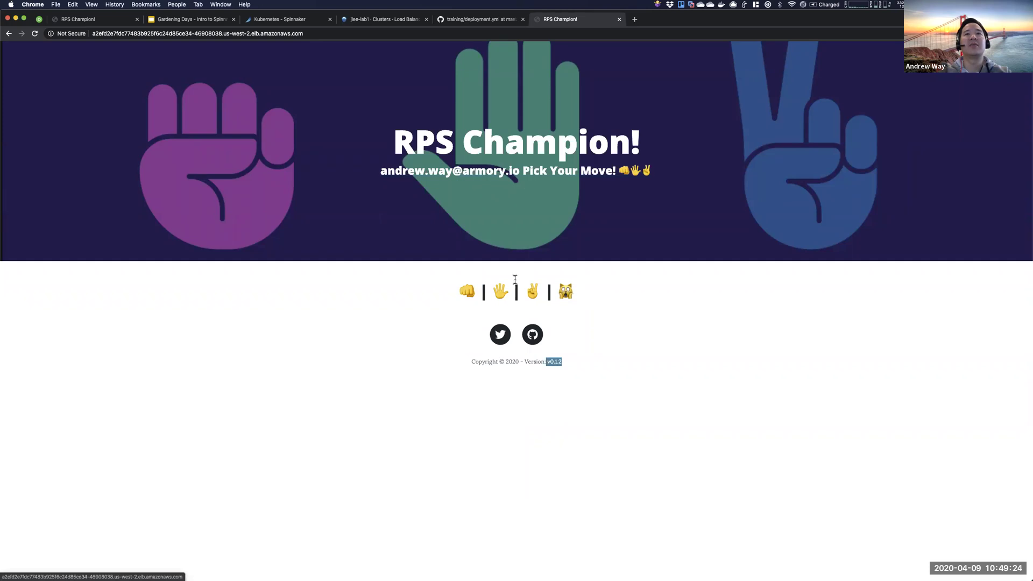
{"action": "left_click", "coordinate": [532, 292]}
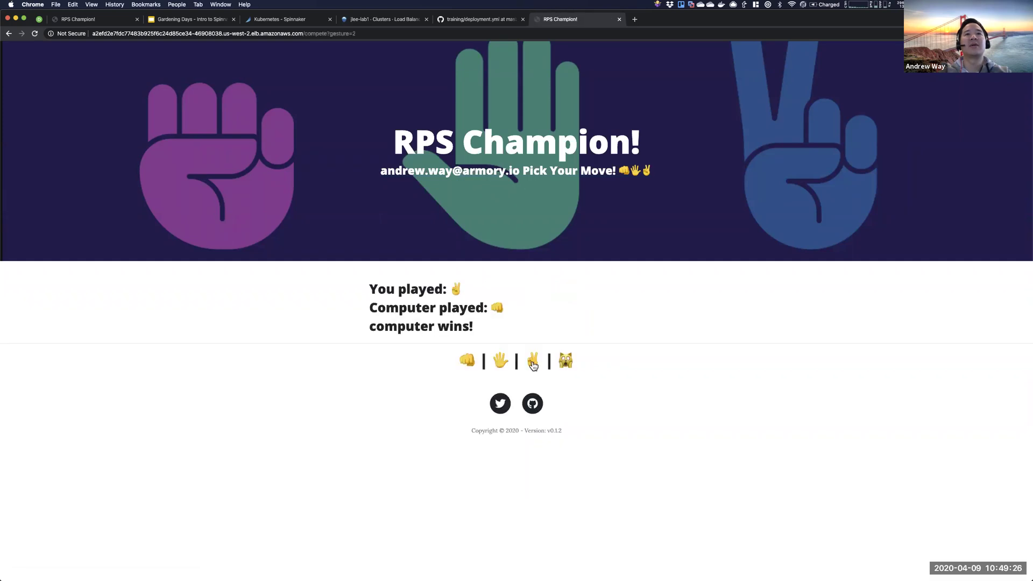
{"action": "left_click", "coordinate": [500, 362]}
{"action": "left_click", "coordinate": [464, 363]}
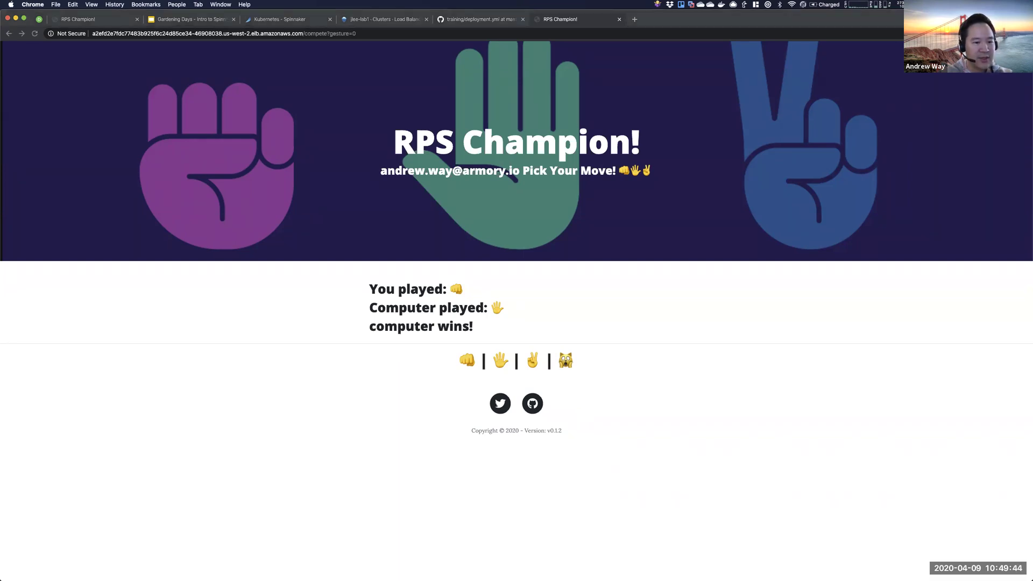
{"action": "left_click", "coordinate": [279, 21]}
{"action": "left_click", "coordinate": [371, 20]}
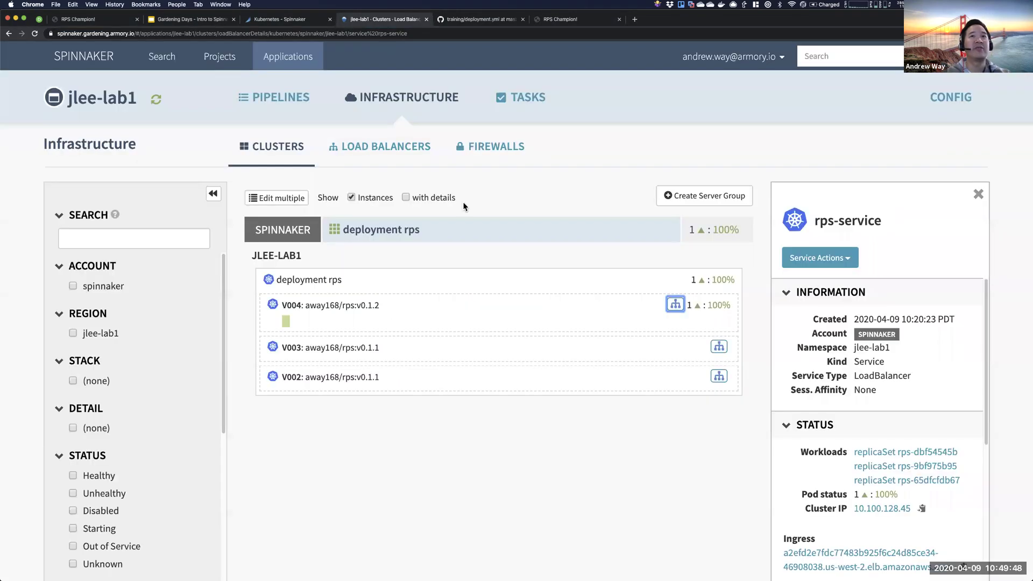
- Expand the latest Deploy App run's execution details and open its Source JSON in a new tab
{"action": "left_click", "coordinate": [274, 98]}
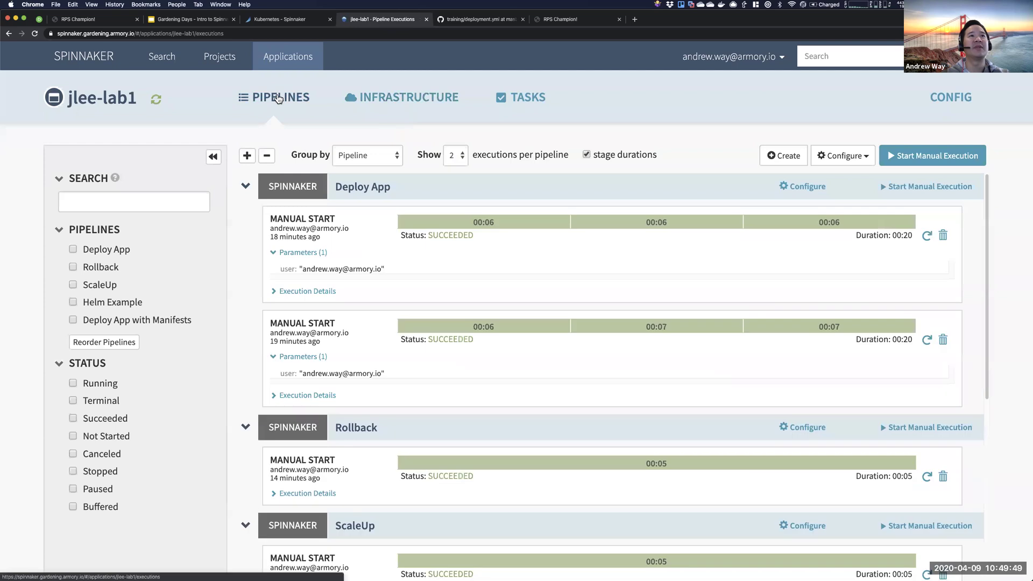
{"action": "left_click", "coordinate": [295, 296]}
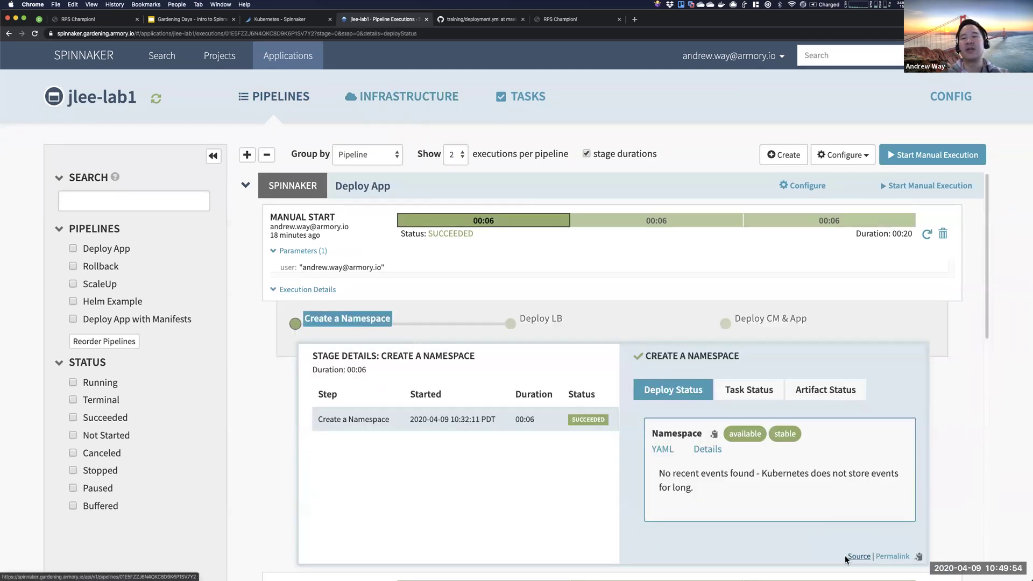
{"action": "left_click", "coordinate": [865, 558]}
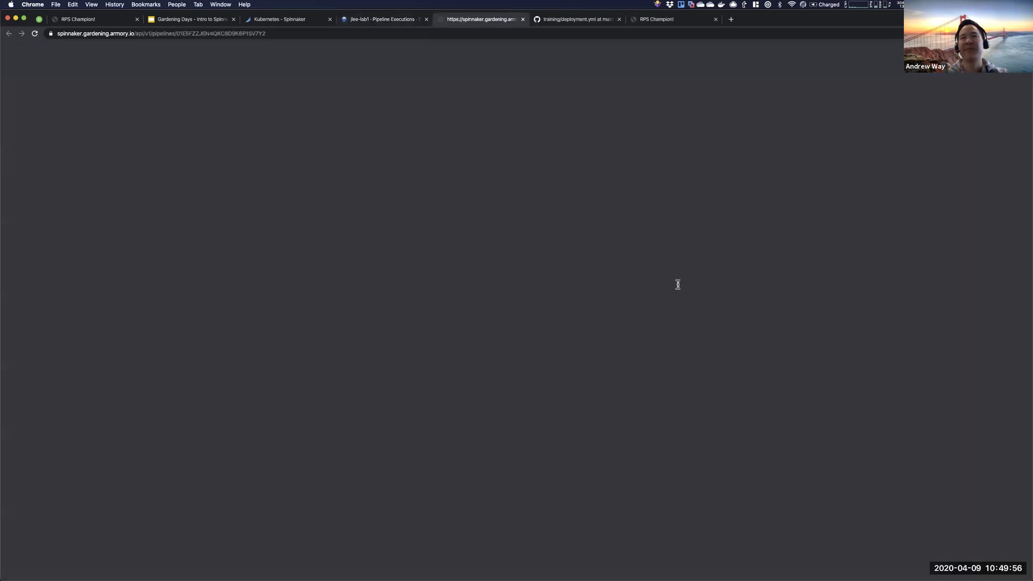
- Zoom out the execution JSON and collapse its three stage objects
{"action": "key", "text": "super+minus"}
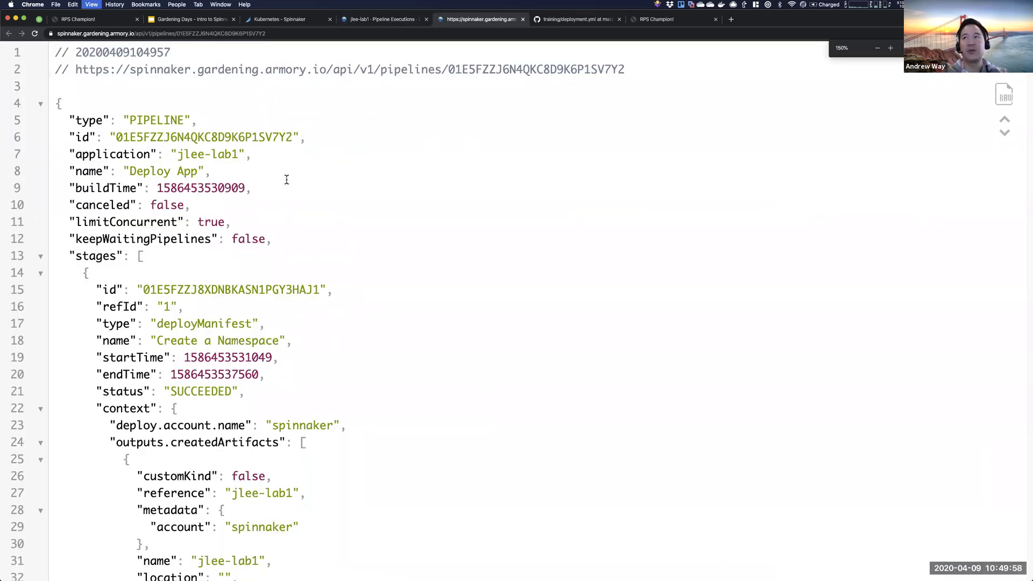
{"action": "scroll", "coordinate": [297, 298], "scroll_direction": "down", "scroll_amount": 10}
{"action": "scroll", "coordinate": [296, 296], "scroll_direction": "up", "scroll_amount": 10}
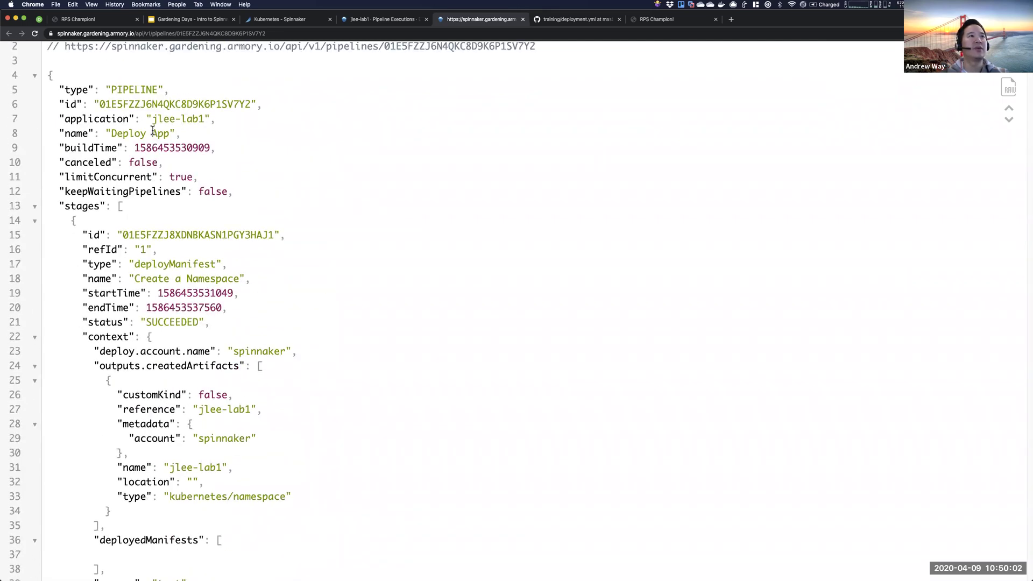
{"action": "left_click", "coordinate": [36, 224]}
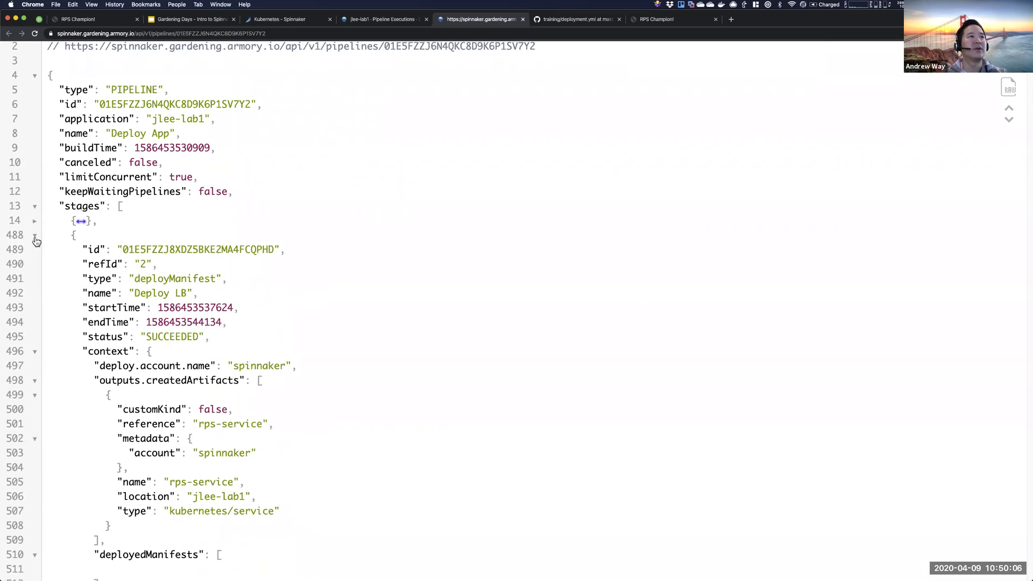
{"action": "left_click", "coordinate": [34, 238]}
{"action": "left_click", "coordinate": [35, 251]}
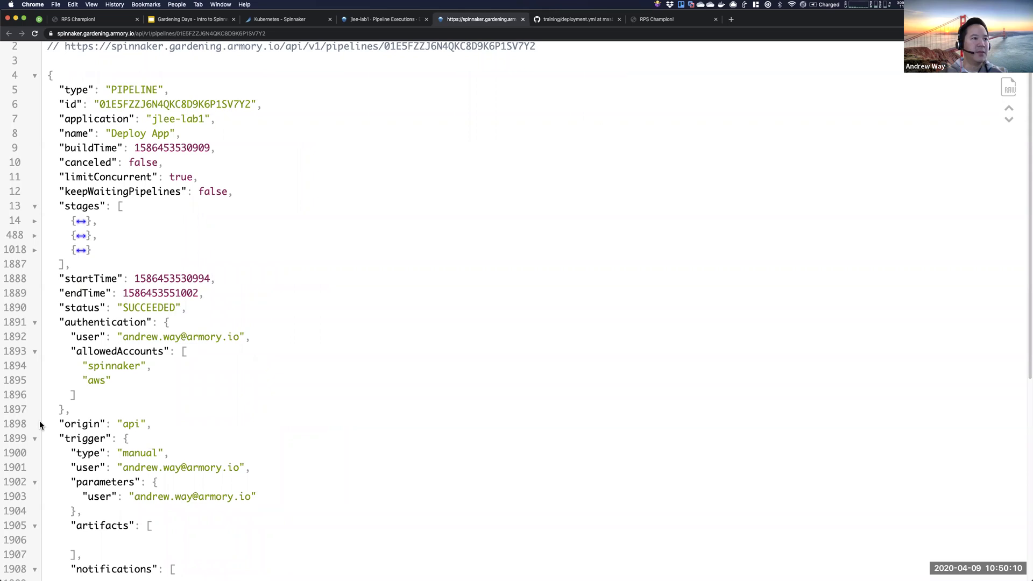
- Confirm the trigger's parameters include the user value, then go back to the pipeline executions page
{"action": "scroll", "coordinate": [36, 458], "scroll_direction": "down", "scroll_amount": 3}
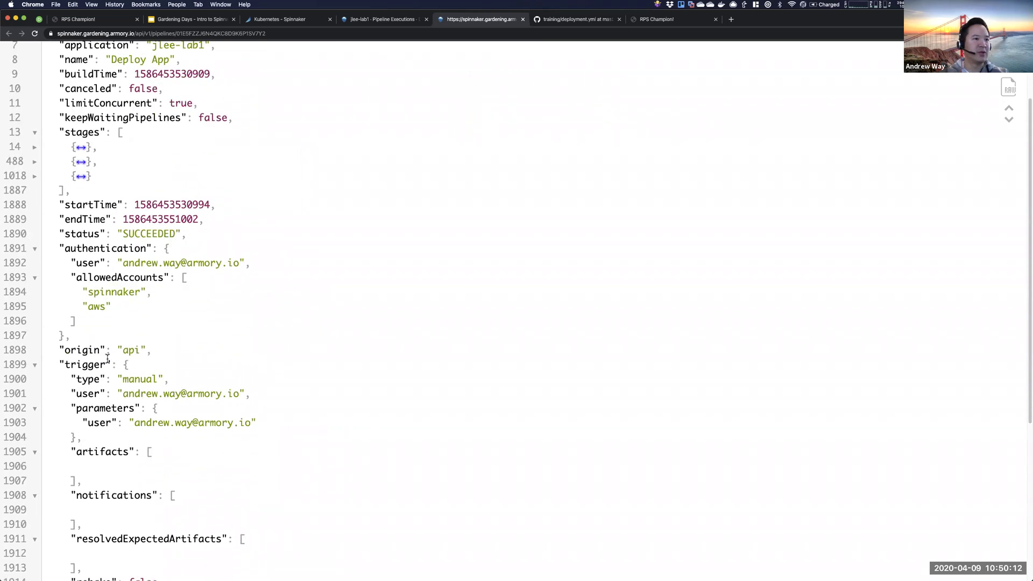
{"action": "left_click", "coordinate": [33, 411]}
{"action": "left_click", "coordinate": [33, 411]}
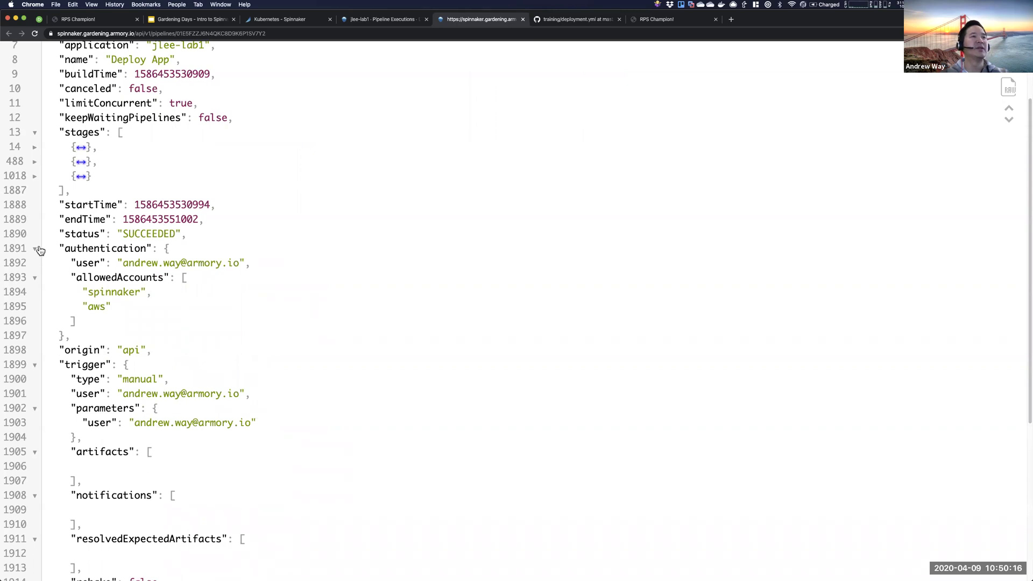
{"action": "left_click", "coordinate": [34, 148]}
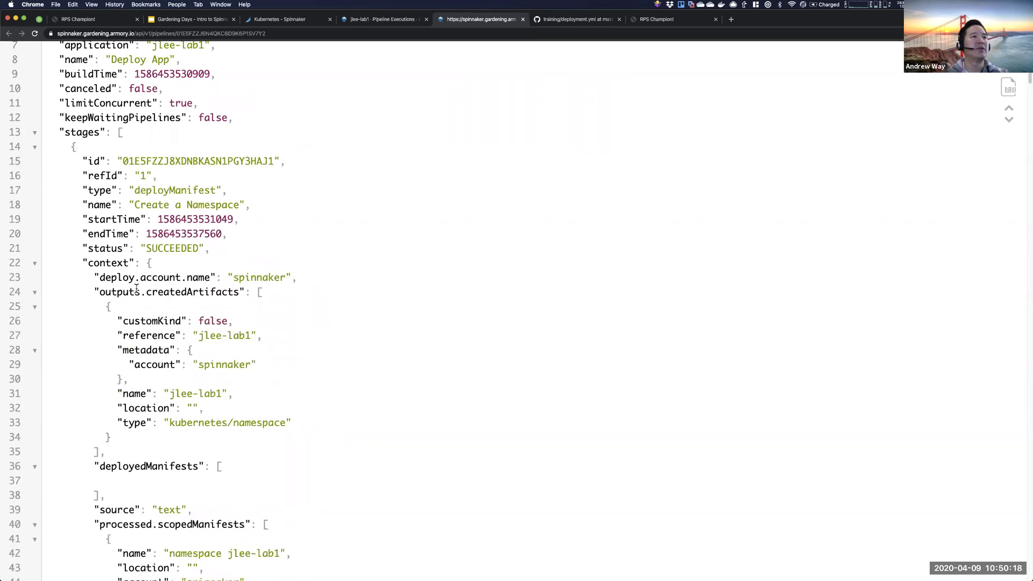
{"action": "scroll", "coordinate": [136, 289], "scroll_direction": "down", "scroll_amount": 10}
{"action": "scroll", "coordinate": [214, 293], "scroll_direction": "down", "scroll_amount": 9}
{"action": "scroll", "coordinate": [245, 416], "scroll_direction": "down", "scroll_amount": 6}
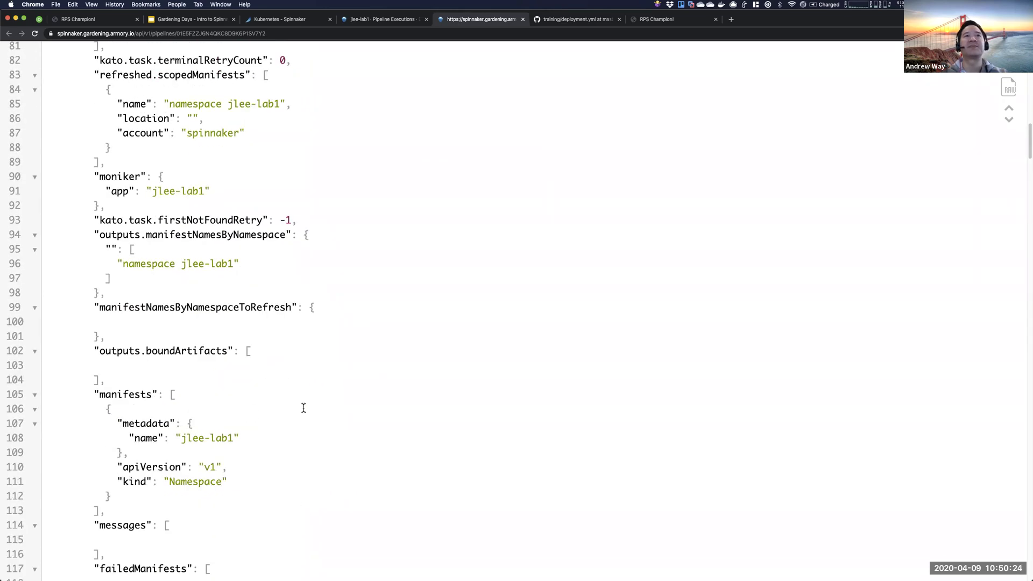
{"action": "left_click", "coordinate": [380, 22]}
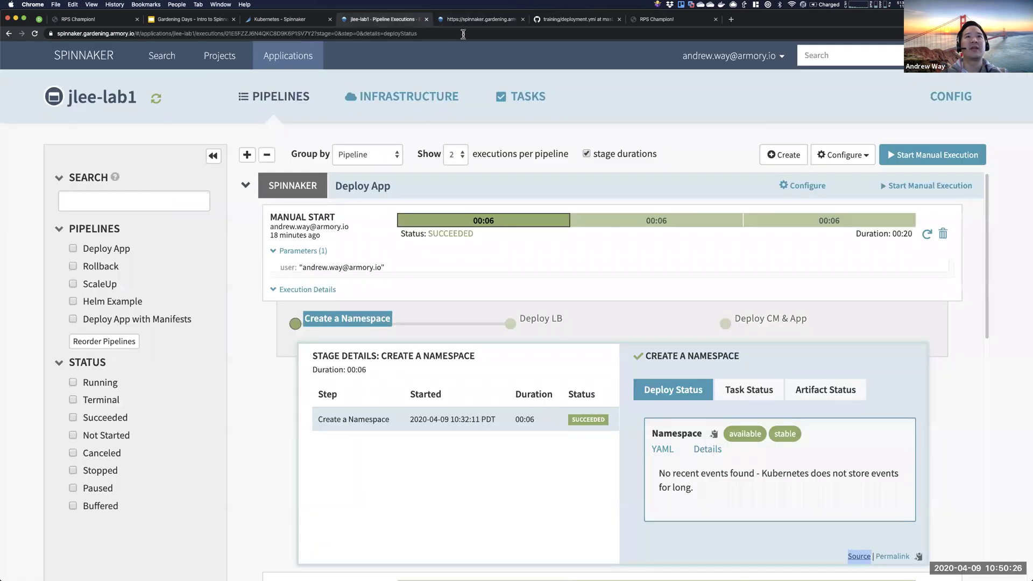